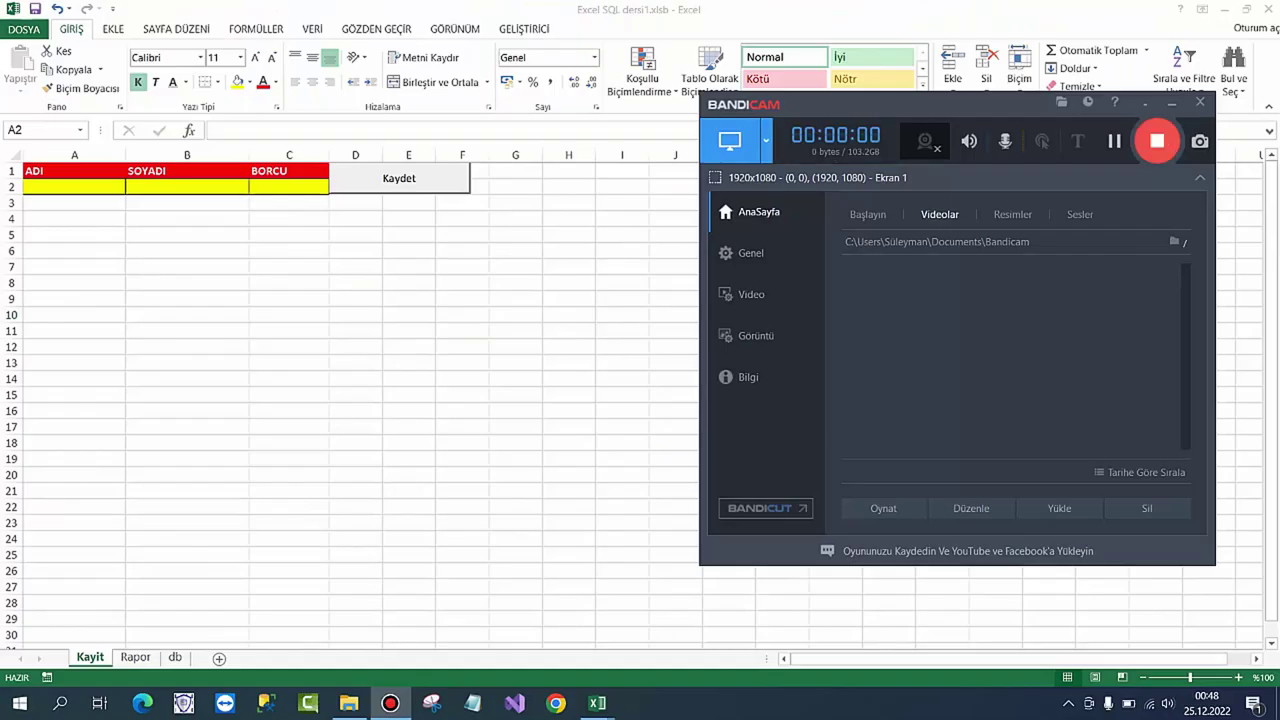
Step: Minimize the Bandicam recorder window to reveal the Kayit sheet's ADI, SOYADI, BORCU form
{"action": "left_click", "coordinate": [1171, 102]}
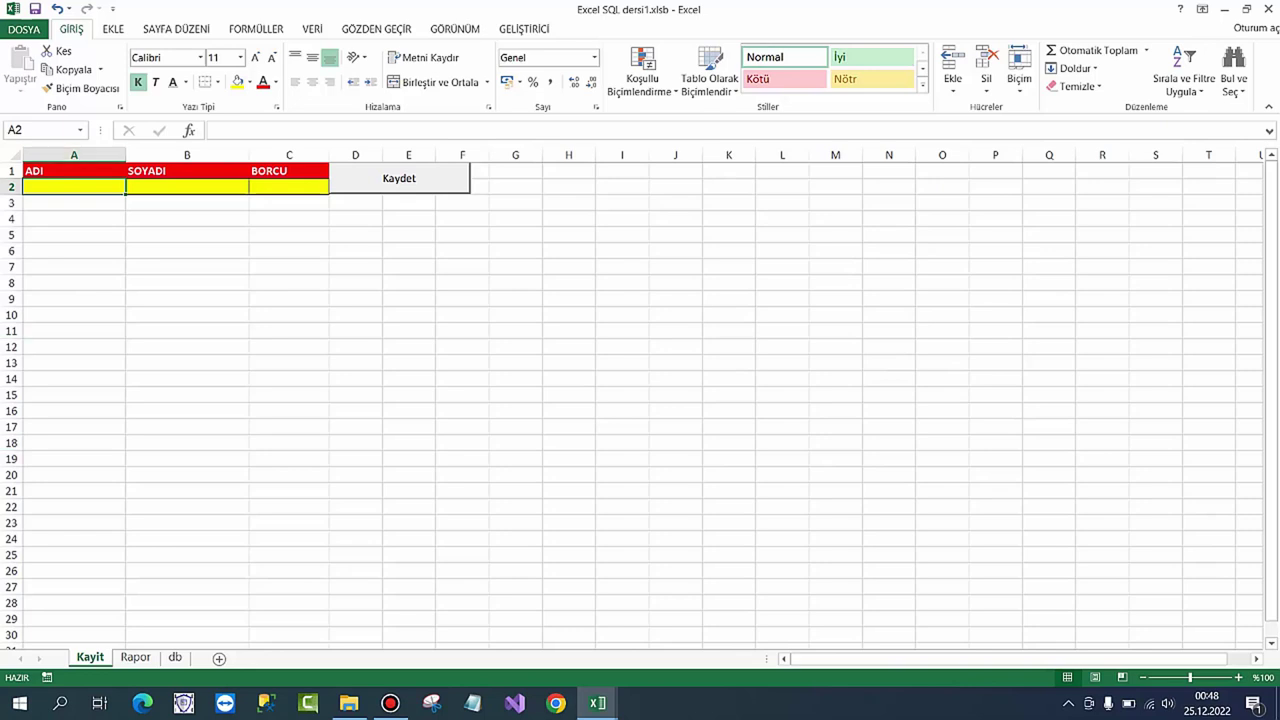
Step: On the db sheet, apply a grey banded table style to the Ad/Soyad/Borc range A1:C21
{"action": "key", "text": "ctrl+Page_Down"}
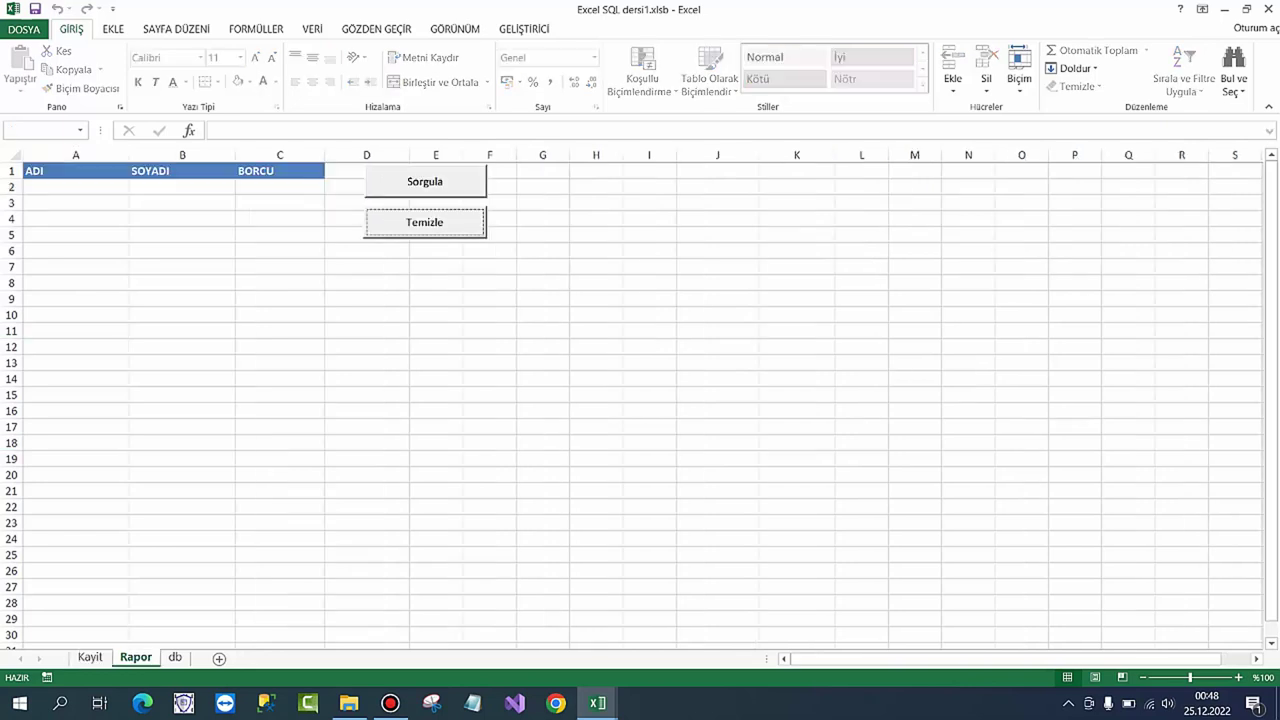
{"action": "key", "text": "ctrl+Page_Down"}
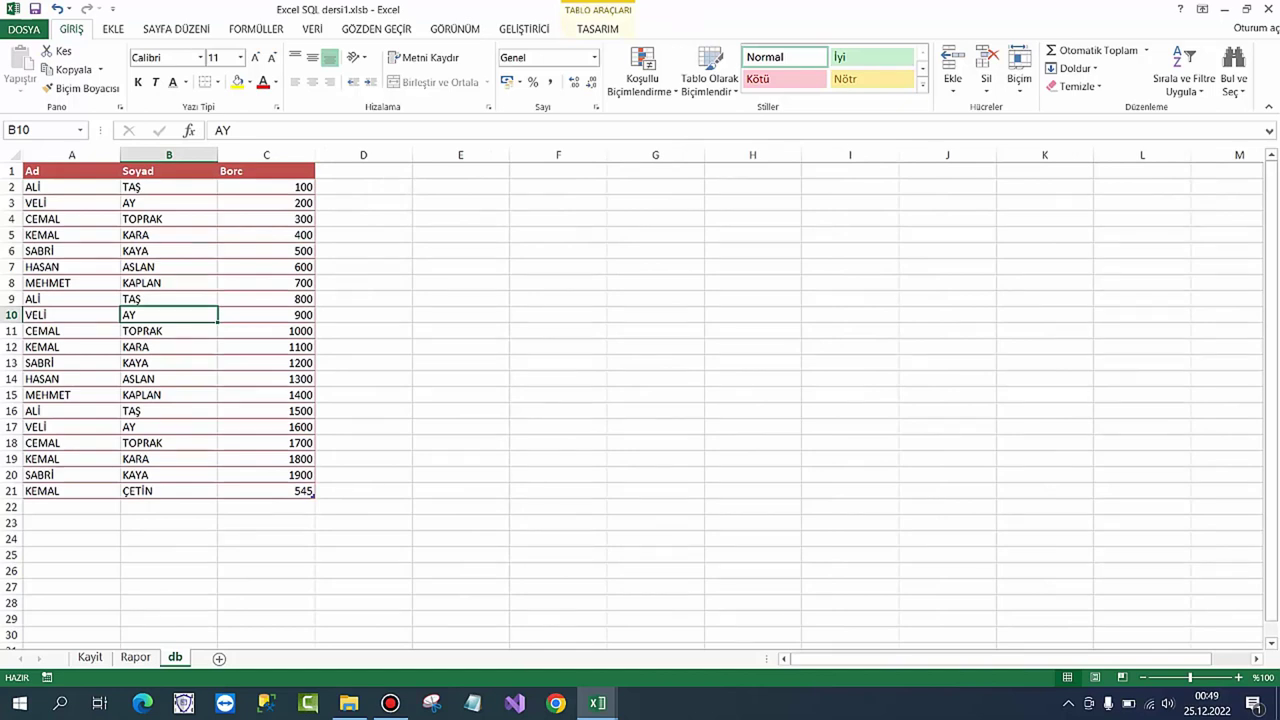
{"action": "mouse_move", "coordinate": [40, 171]}
{"action": "left_mouse_down"}
{"action": "mouse_move", "coordinate": [363, 440]}
{"action": "mouse_move", "coordinate": [314, 490]}
{"action": "left_mouse_up"}
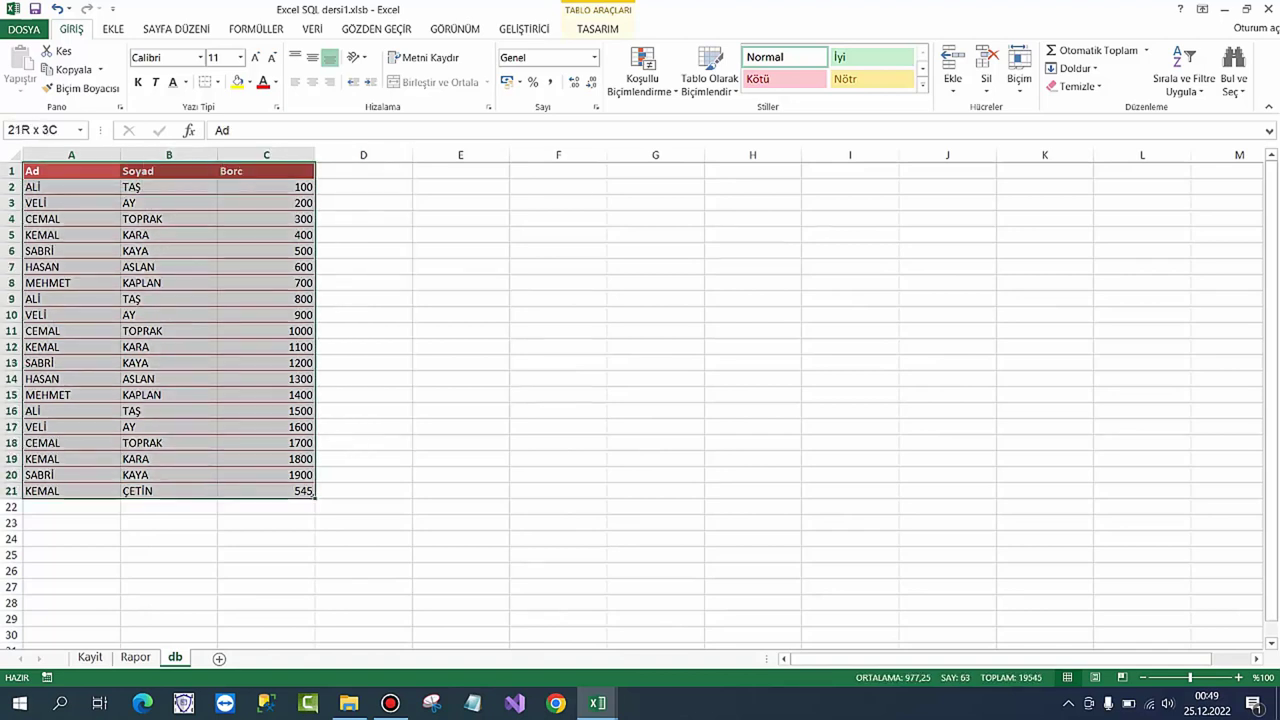
{"action": "left_click", "coordinate": [710, 75]}
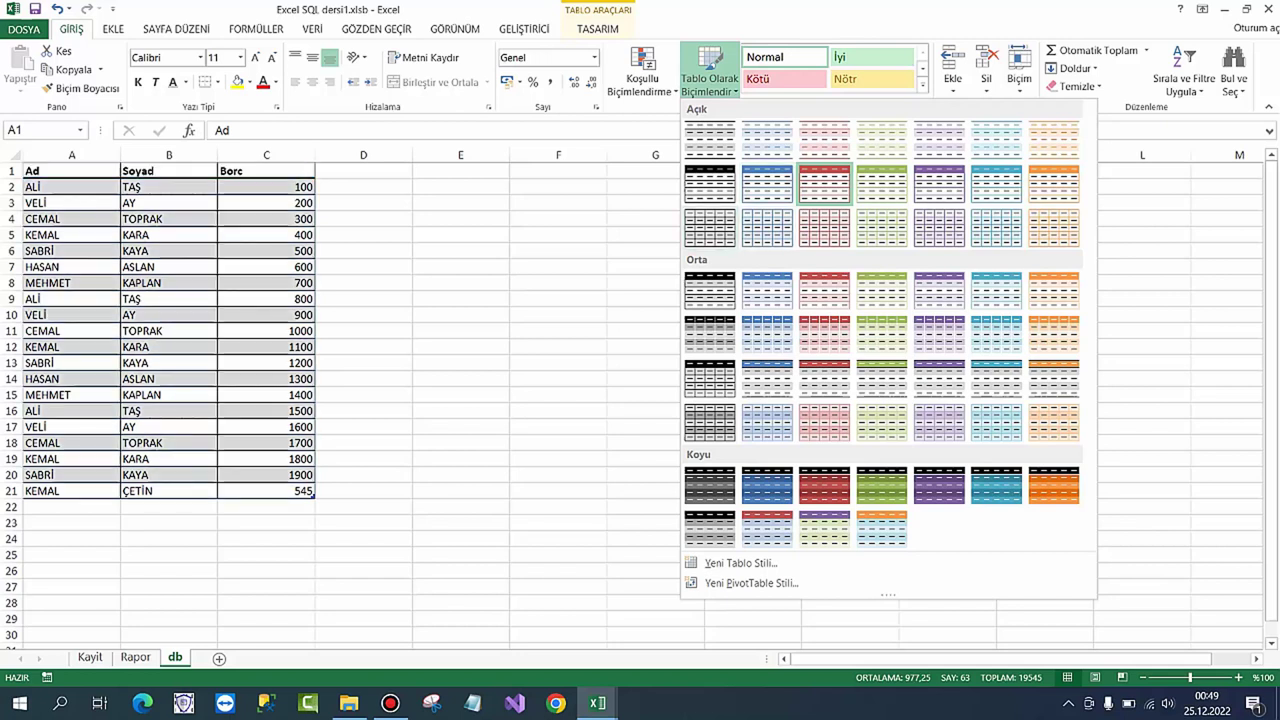
{"action": "left_click", "coordinate": [709, 227]}
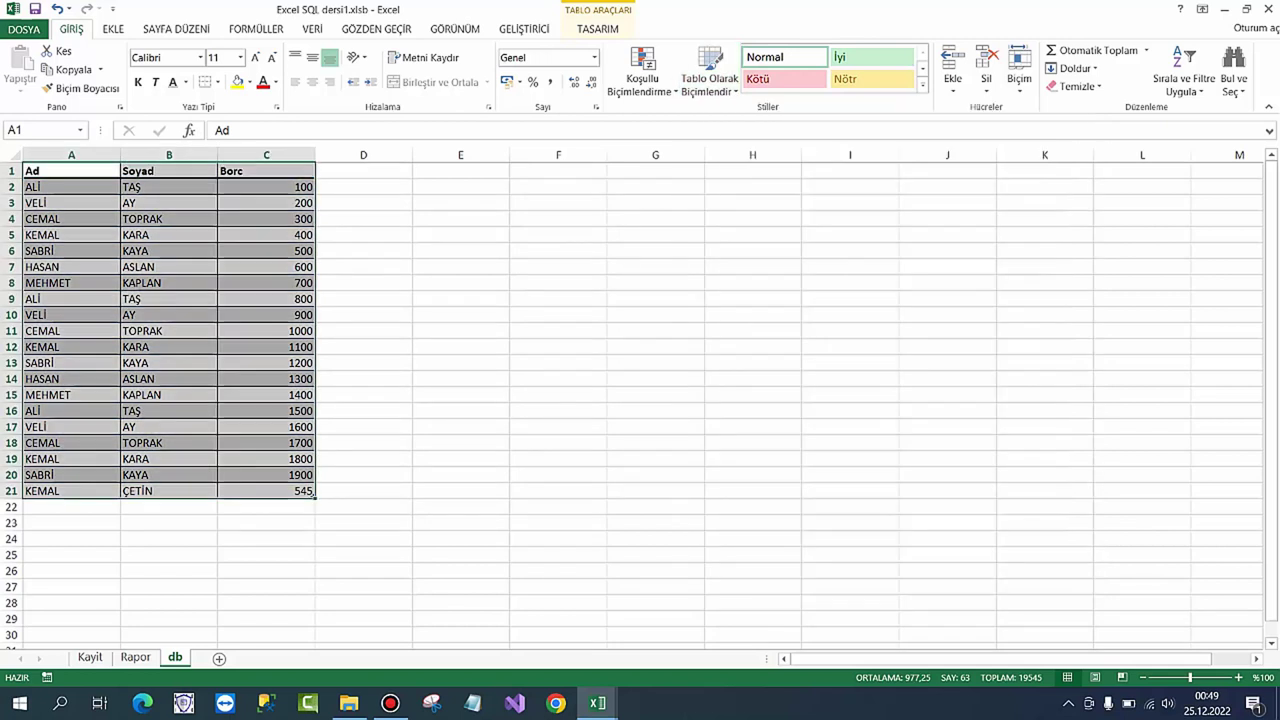
Step: Check the restyled Ad, Soyad and Borc headers, then return to the Kayit sheet
{"action": "left_click", "coordinate": [168, 250]}
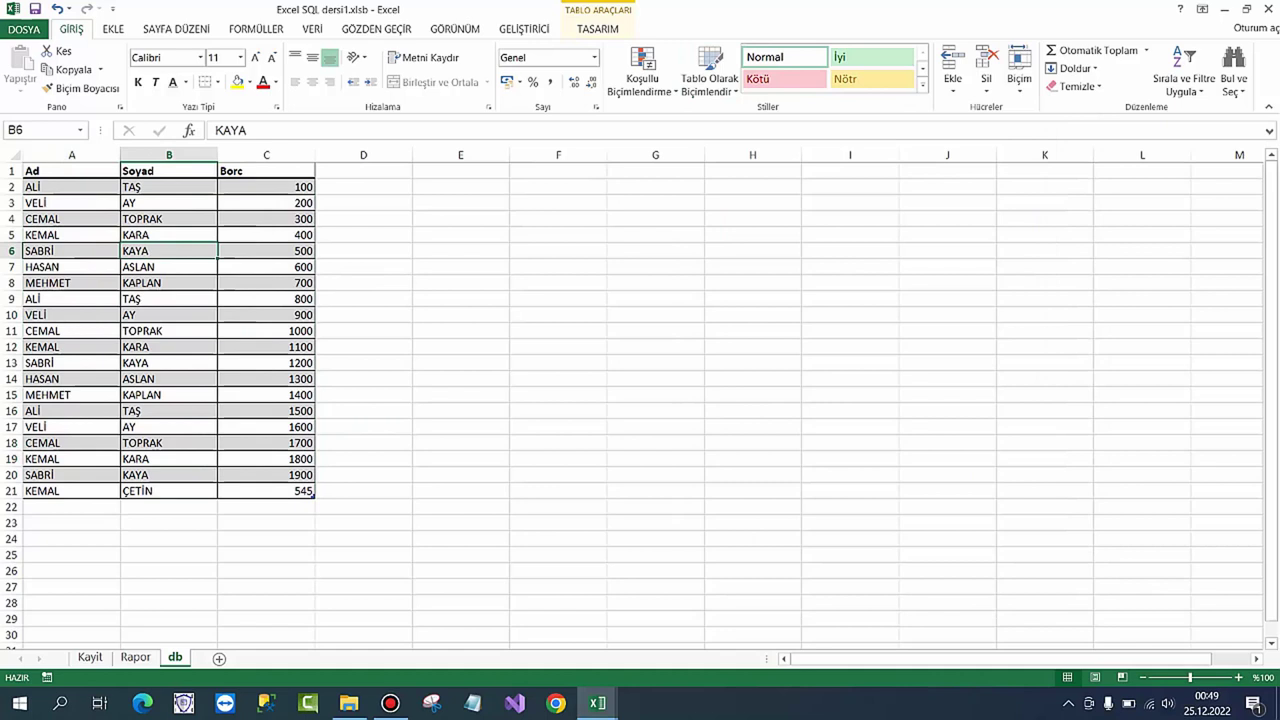
{"action": "left_click", "coordinate": [71, 171]}
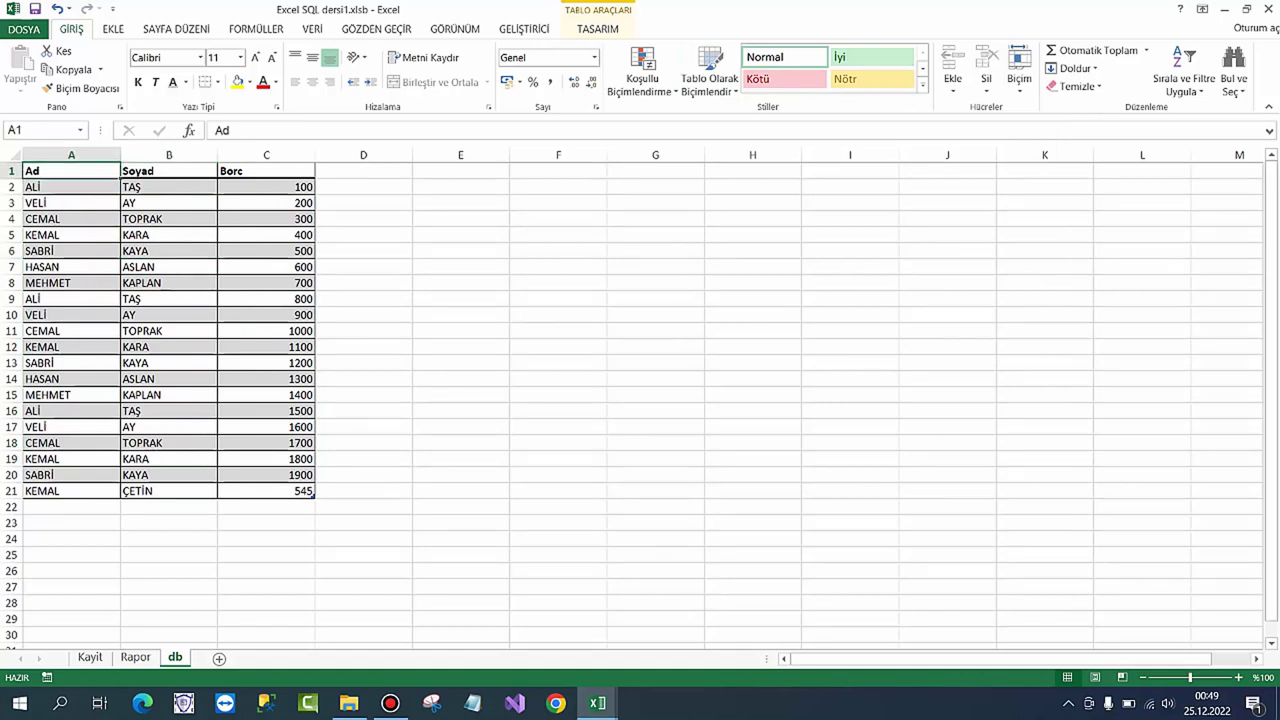
{"action": "left_click", "coordinate": [168, 171]}
{"action": "left_click", "coordinate": [265, 171]}
{"action": "left_click", "coordinate": [168, 250]}
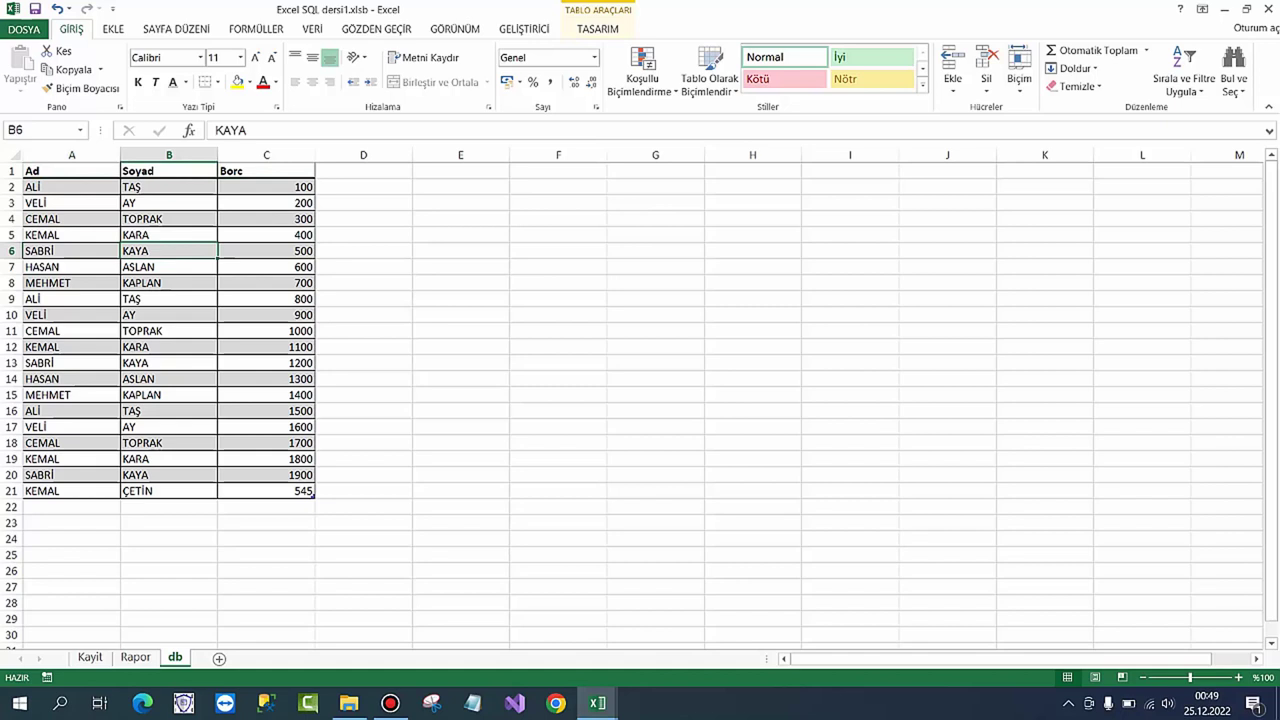
{"action": "key", "text": "ctrl+Page_Up"}
{"action": "key", "text": "ctrl+Page_Up"}
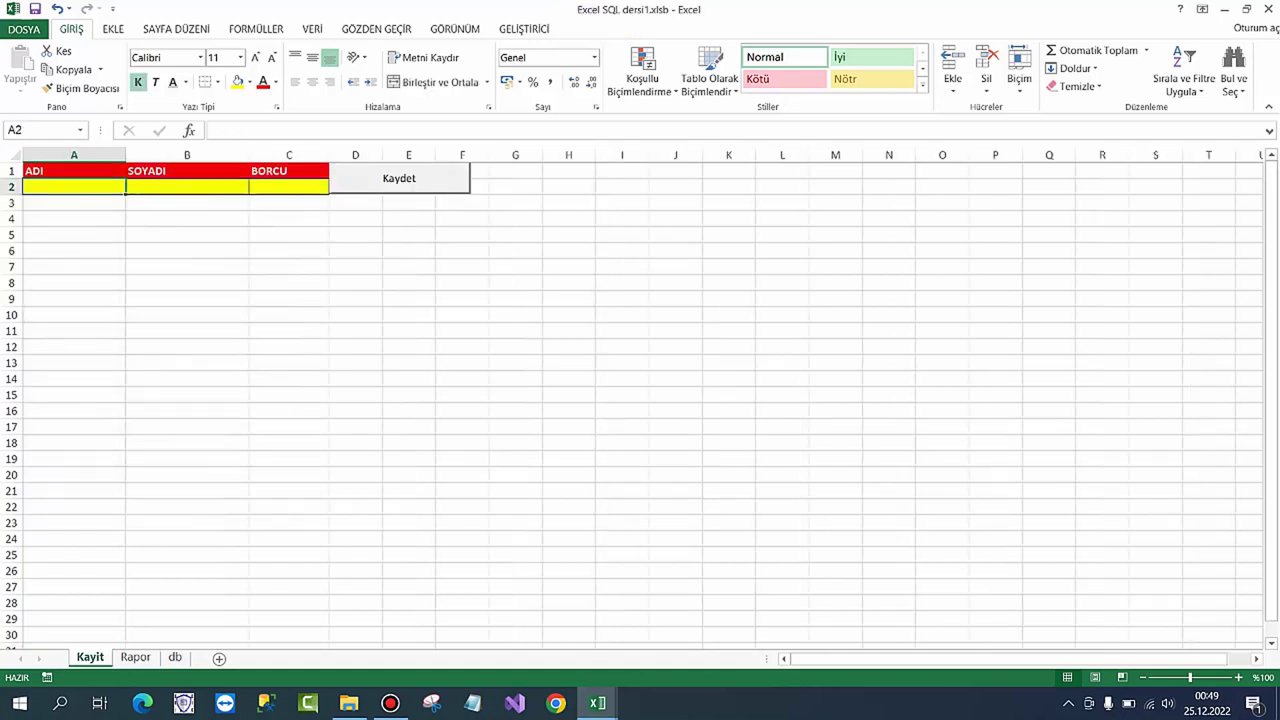
Step: Enter a name, surname and debt of 677 in A2:C2 and save the record with Kaydet
{"action": "type", "text": "ED"}
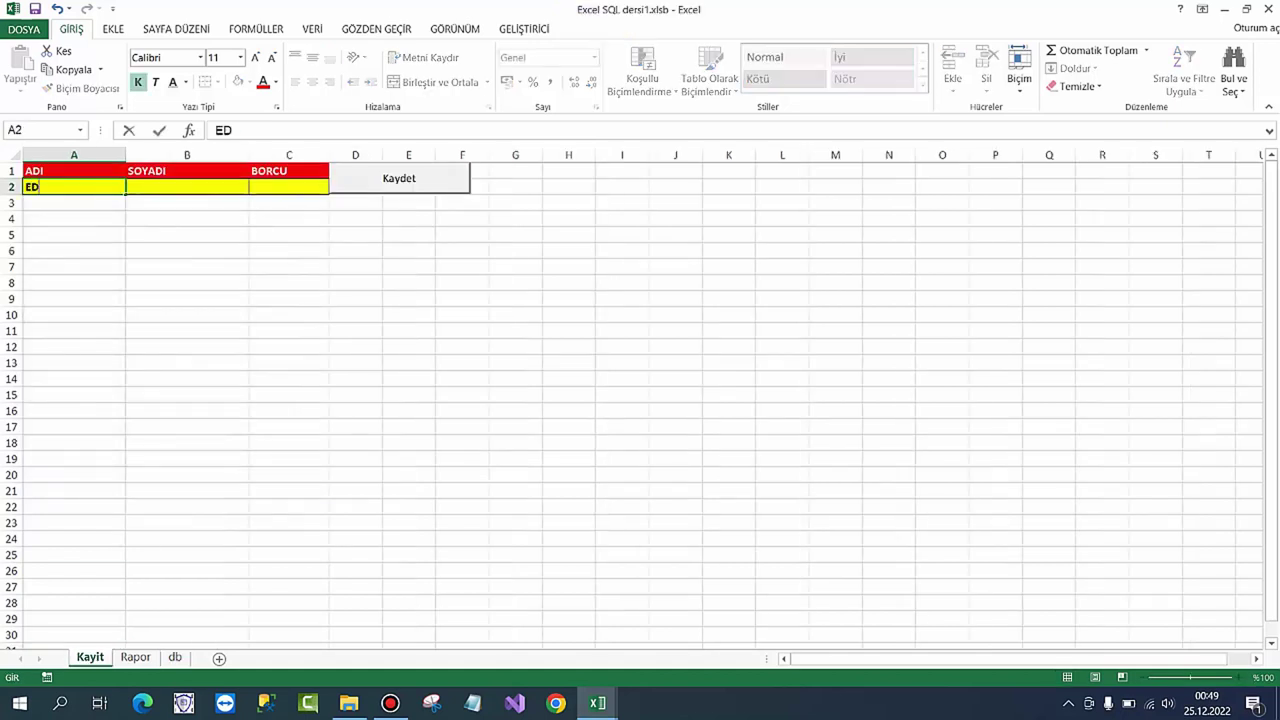
{"action": "type", "text": "A"}
{"action": "left_click", "coordinate": [187, 187]}
{"action": "type", "text": "AY"}
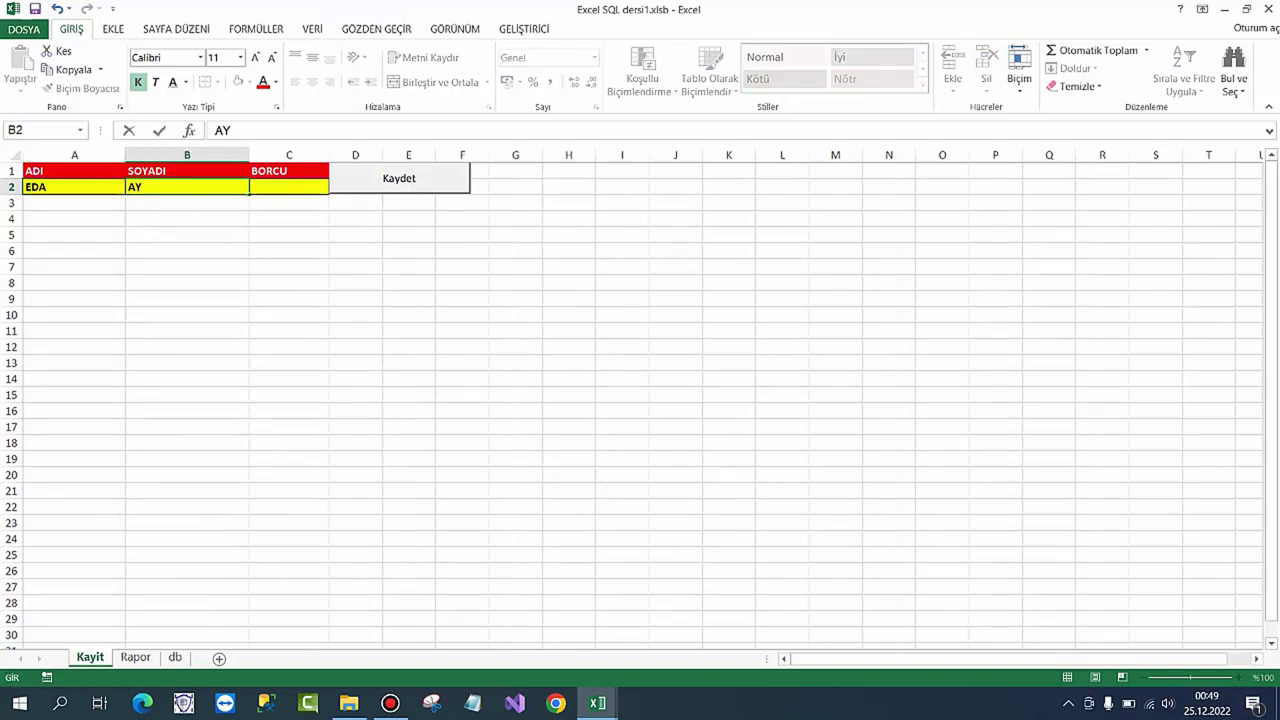
{"action": "left_click", "coordinate": [289, 187]}
{"action": "type", "text": "677"}
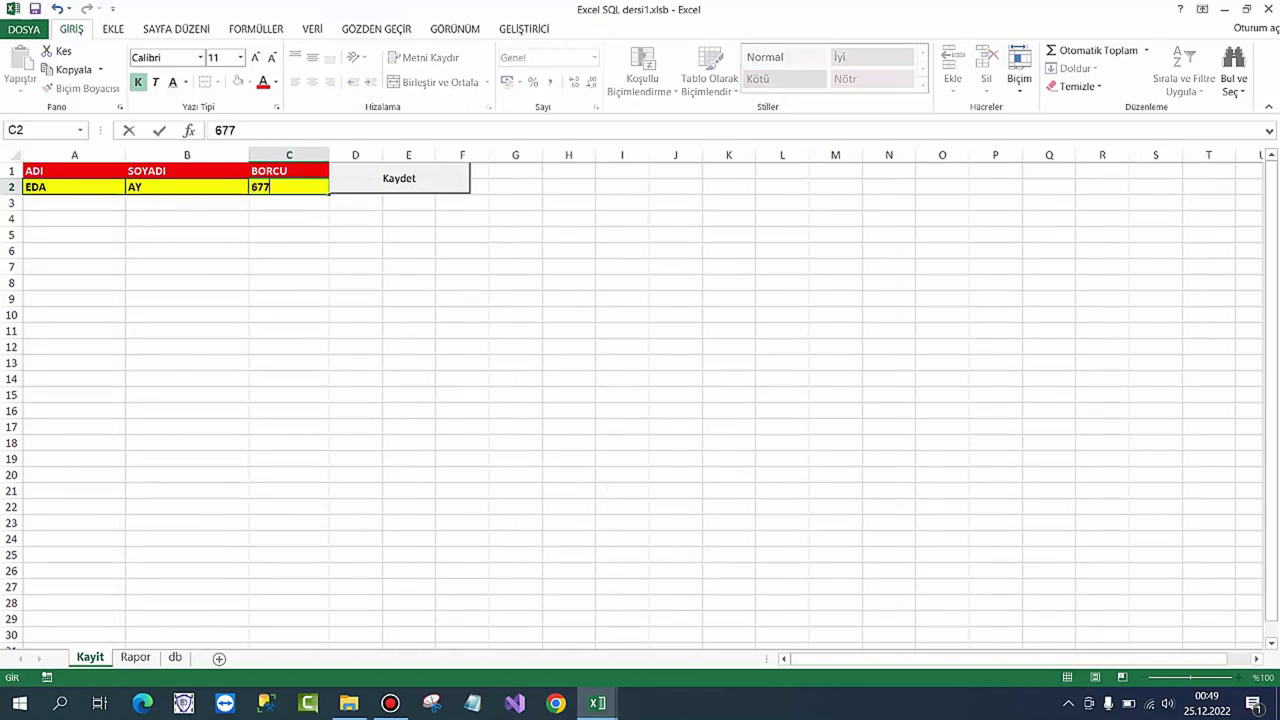
{"action": "left_click", "coordinate": [355, 187]}
{"action": "left_click", "coordinate": [399, 178]}
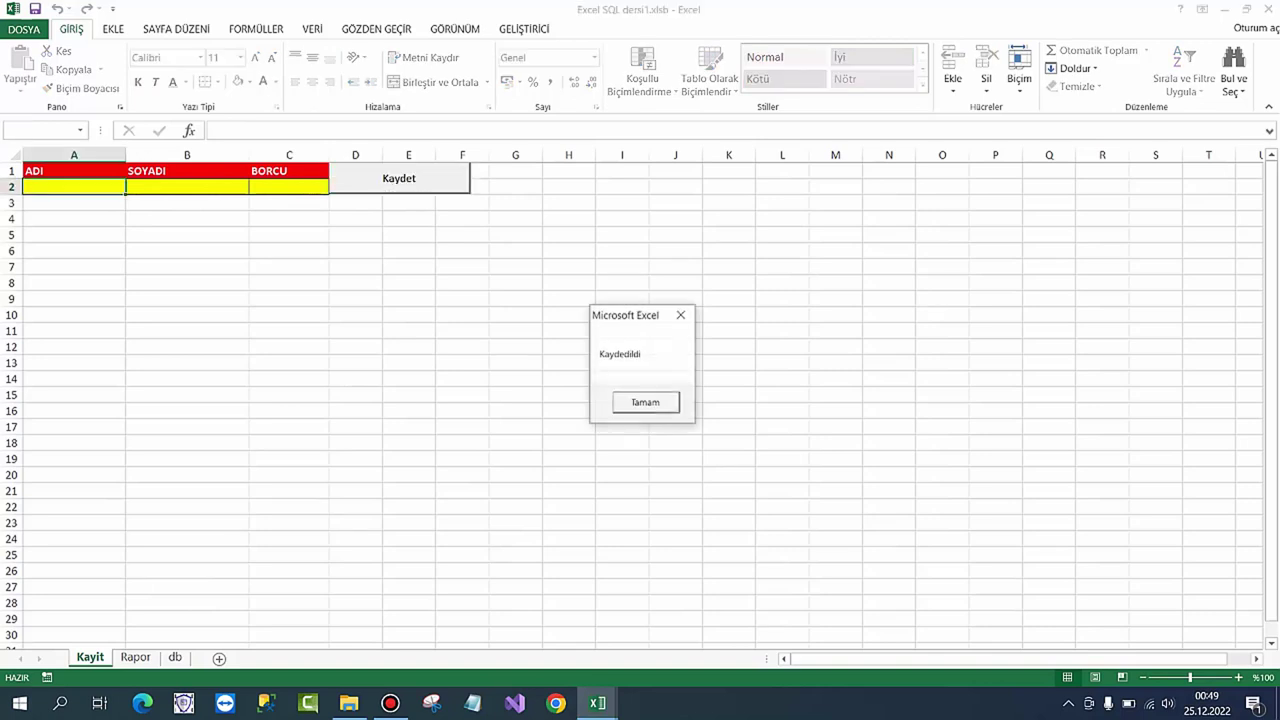
{"action": "key", "text": "Return"}
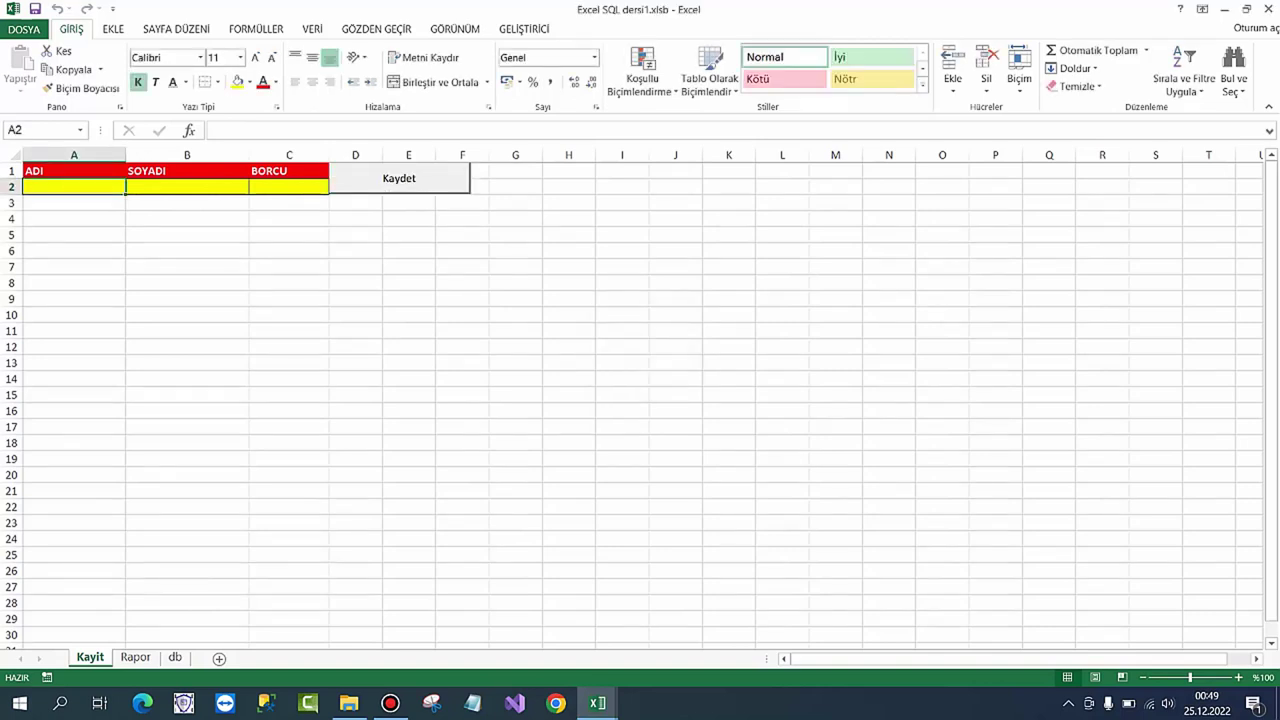
{"action": "key", "text": "Return"}
{"action": "key", "text": "Return"}
Step: Save a second record with debt 800 after its missing-surname and missing-debt warnings, then show Rapor
{"action": "type", "text": "EMRA"}
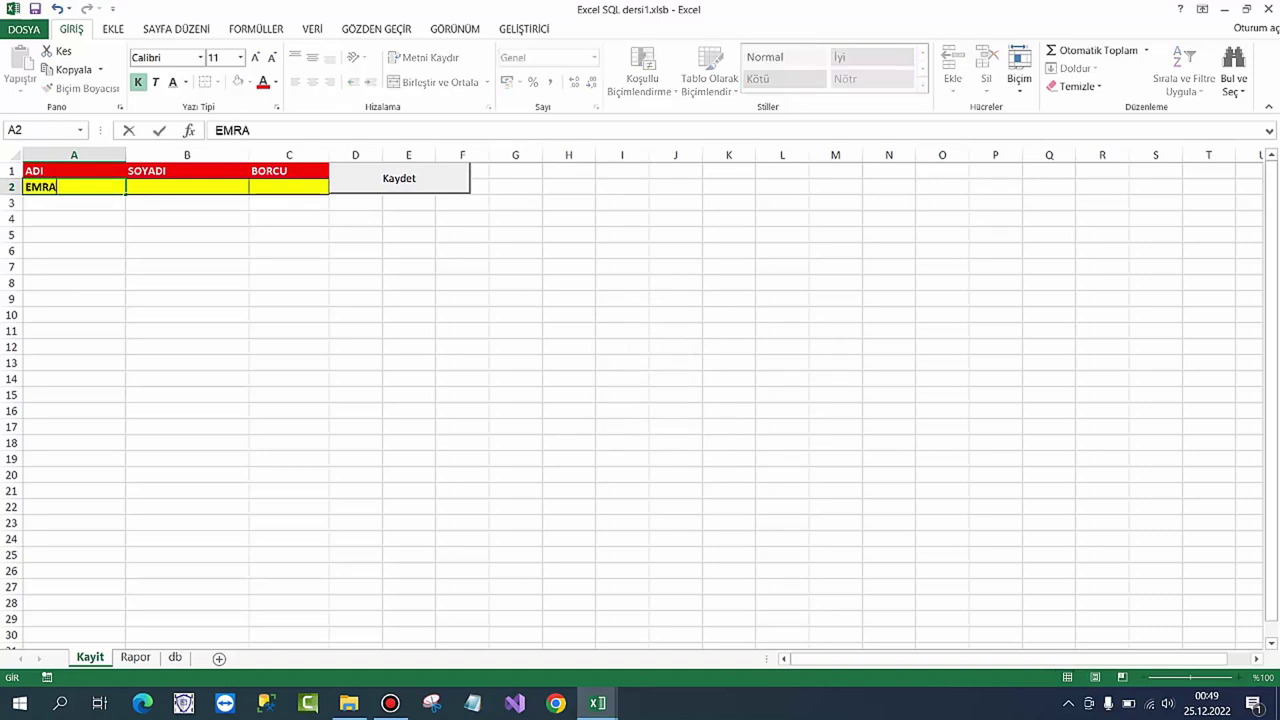
{"action": "type", "text": "H"}
{"action": "left_click", "coordinate": [399, 178]}
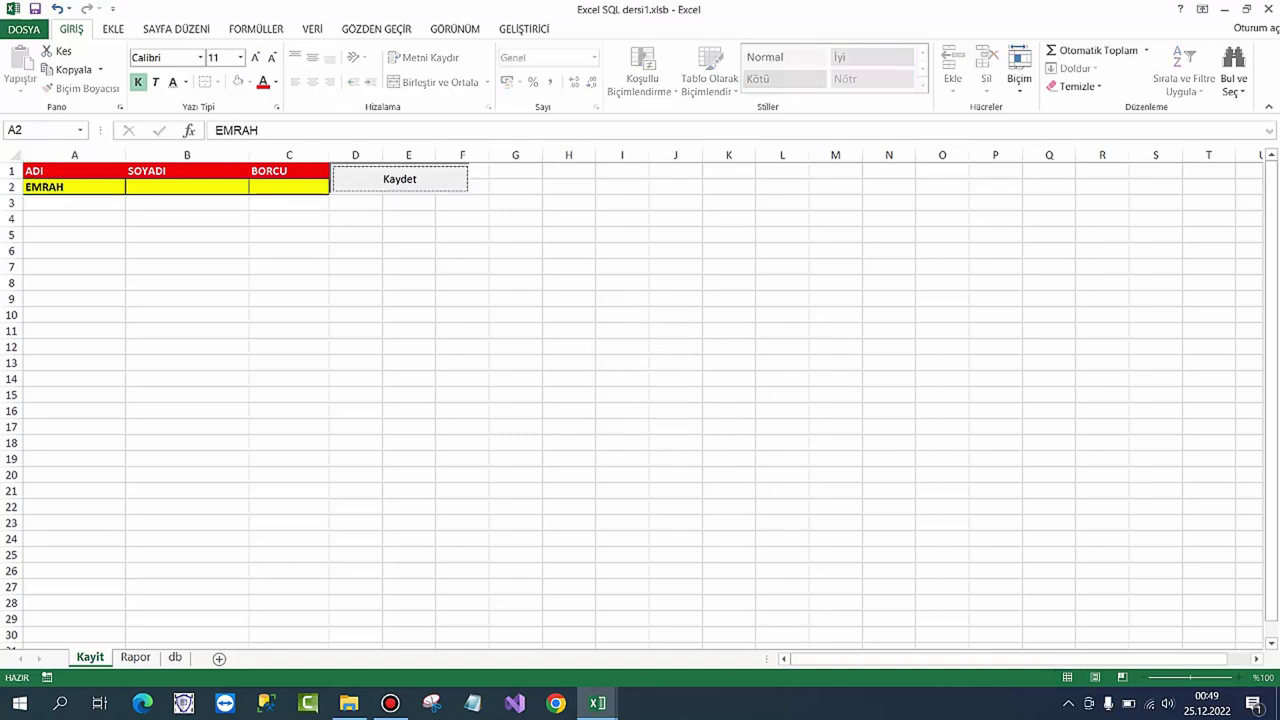
{"action": "key", "text": "Return"}
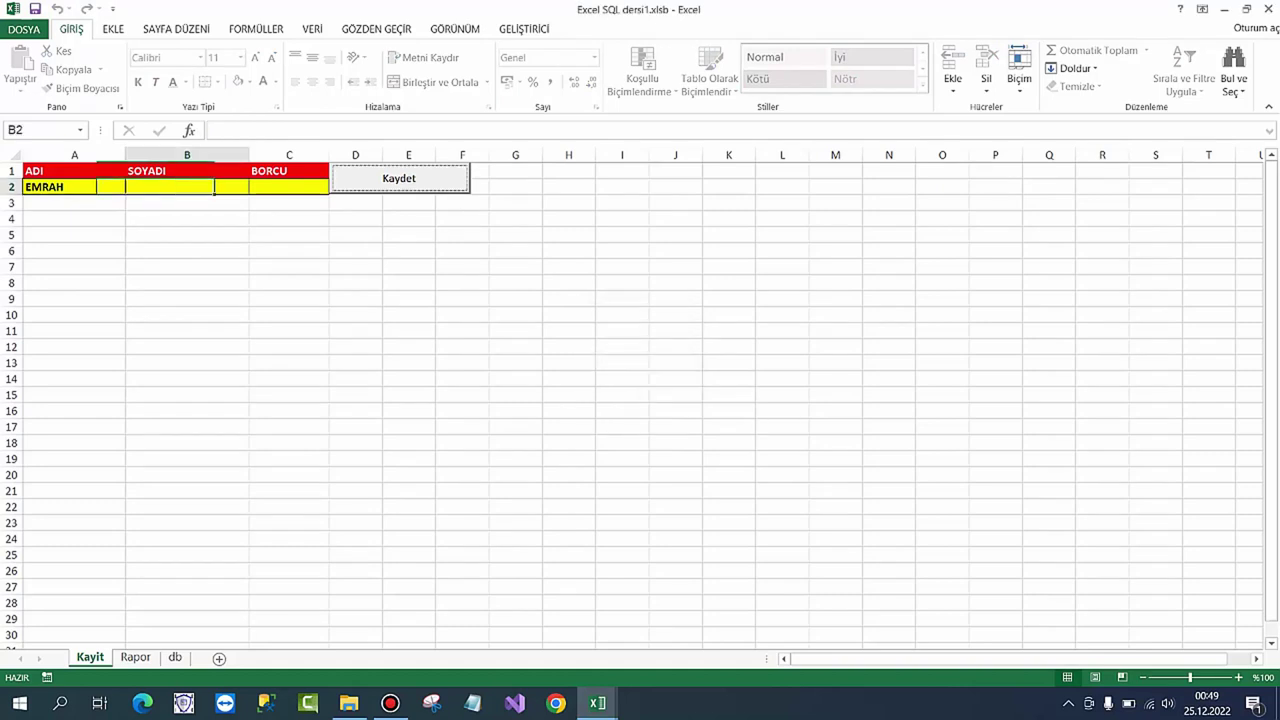
{"action": "type", "text": "ÇELİ"}
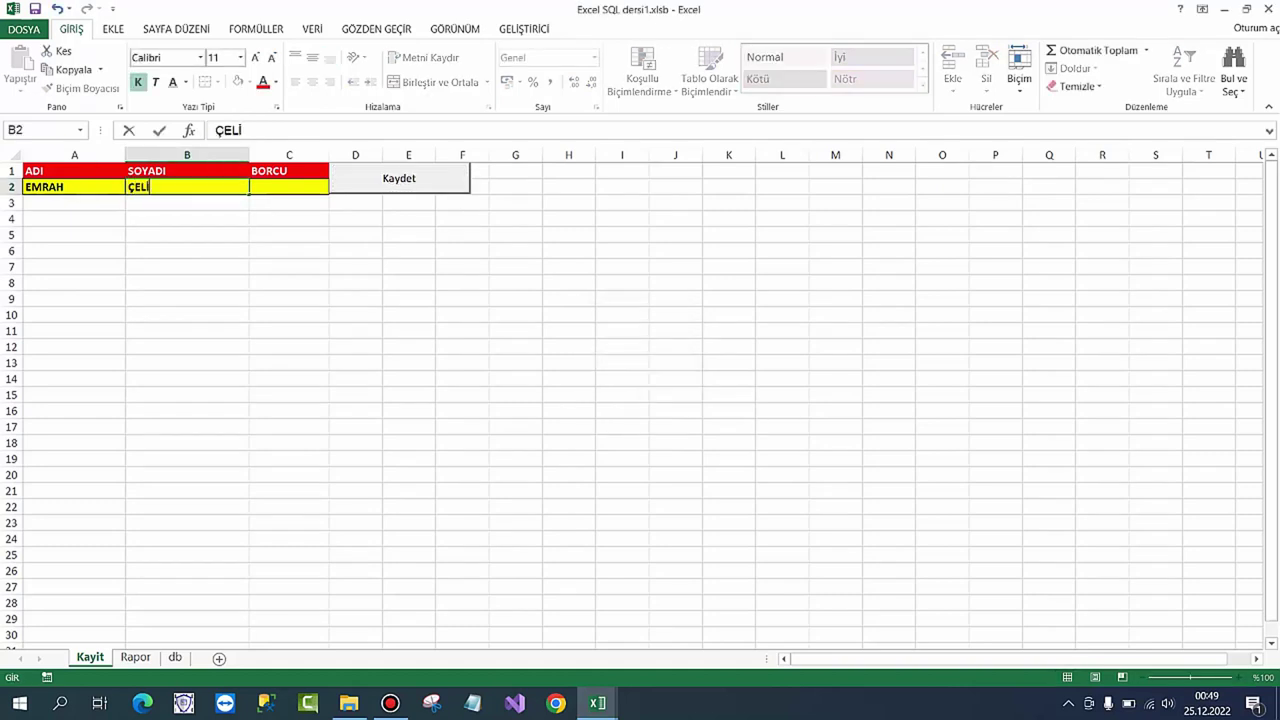
{"action": "type", "text": "K"}
{"action": "left_click", "coordinate": [399, 178]}
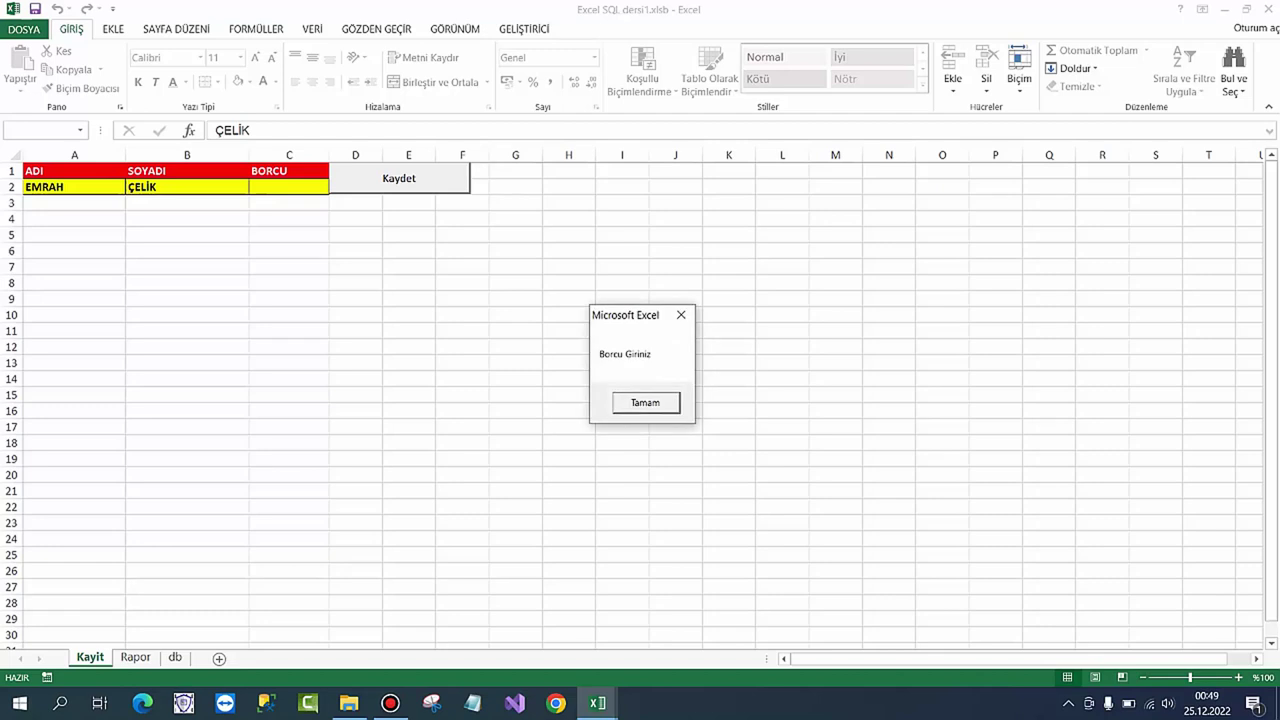
{"action": "key", "text": "Return"}
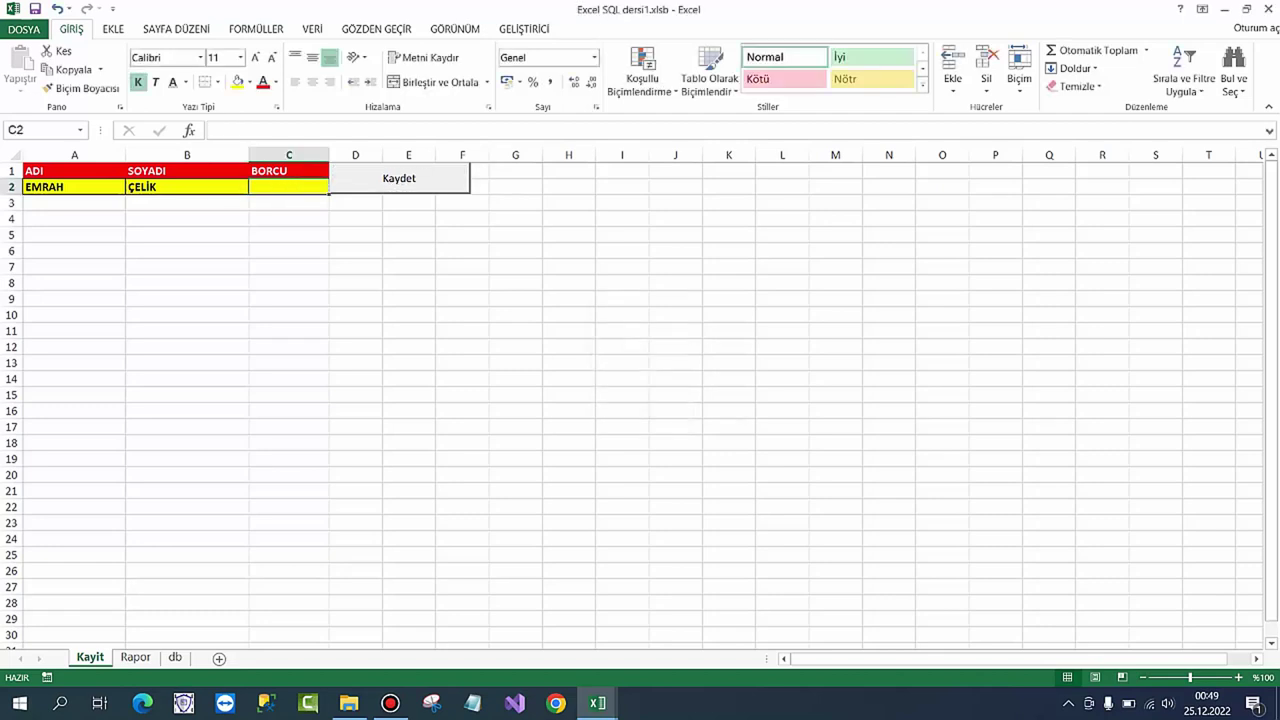
{"action": "type", "text": "800"}
{"action": "key", "text": "Return"}
{"action": "left_click", "coordinate": [399, 178]}
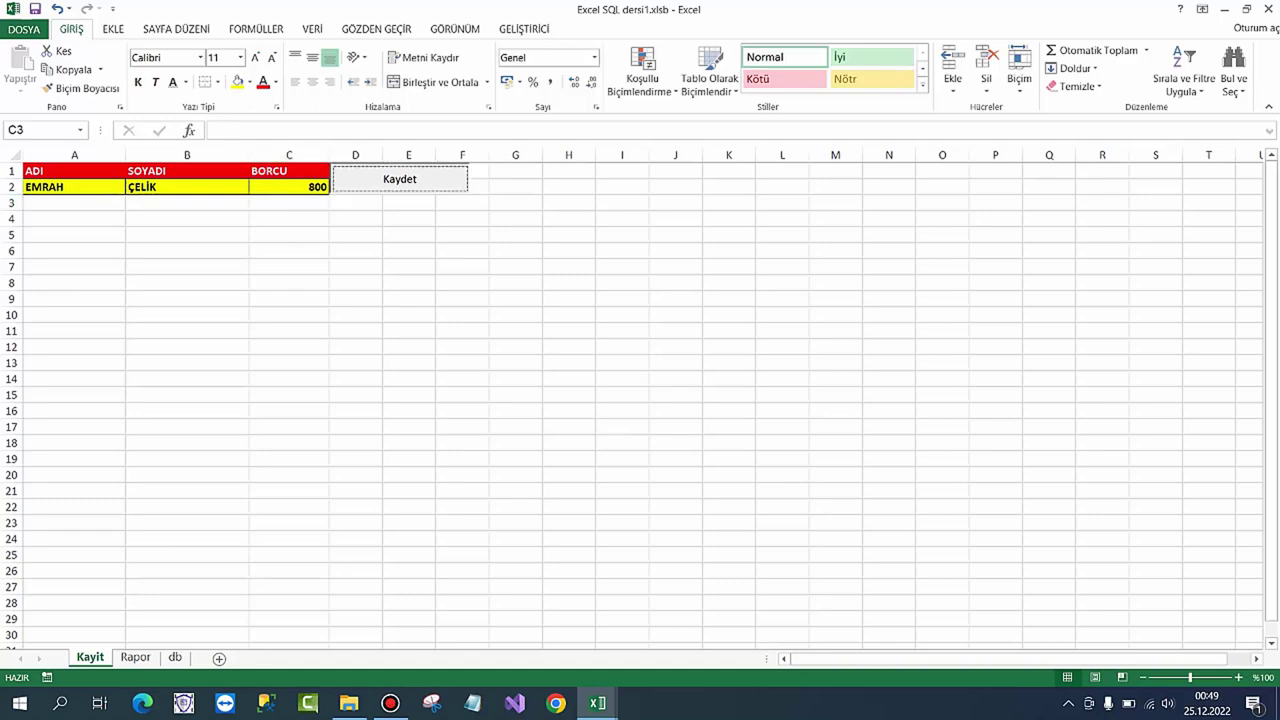
{"action": "key", "text": "Return"}
{"action": "key", "text": "ctrl+Page_Down"}
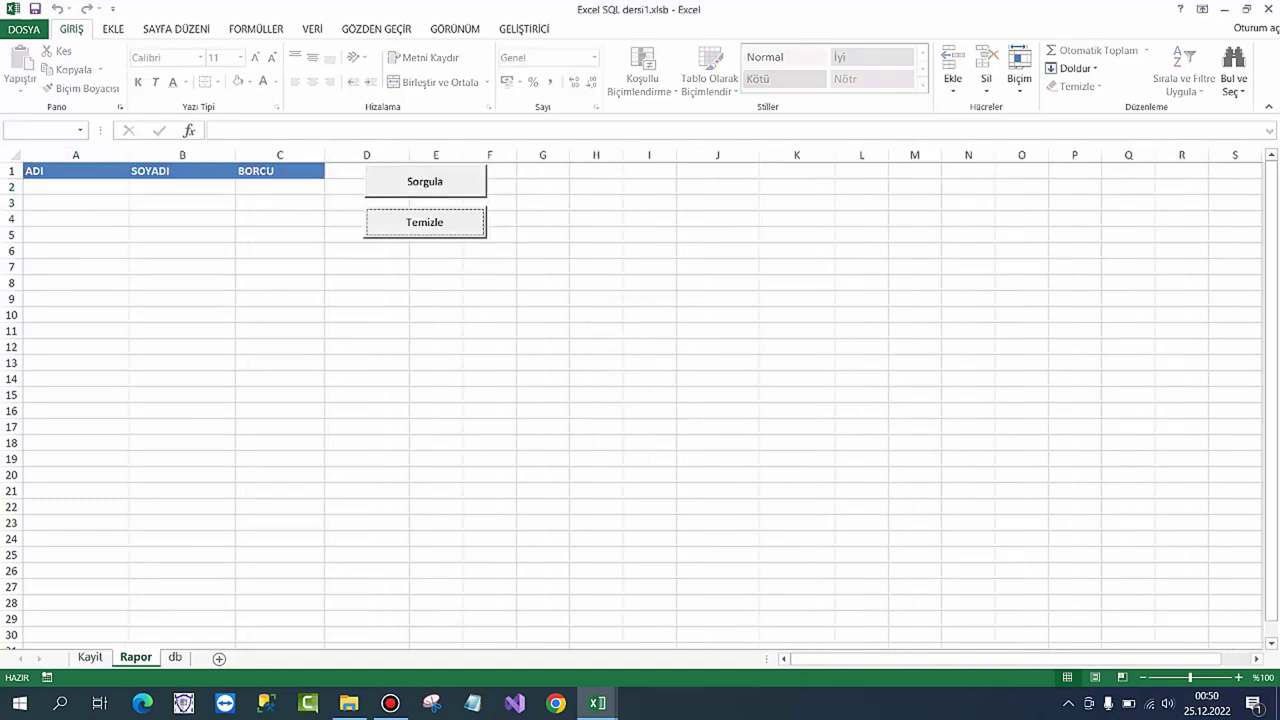
Step: Run Sorgula to list the 16 records with Borc >= 500, then open the button's VBA code in Design Mode
{"action": "left_click", "coordinate": [425, 181]}
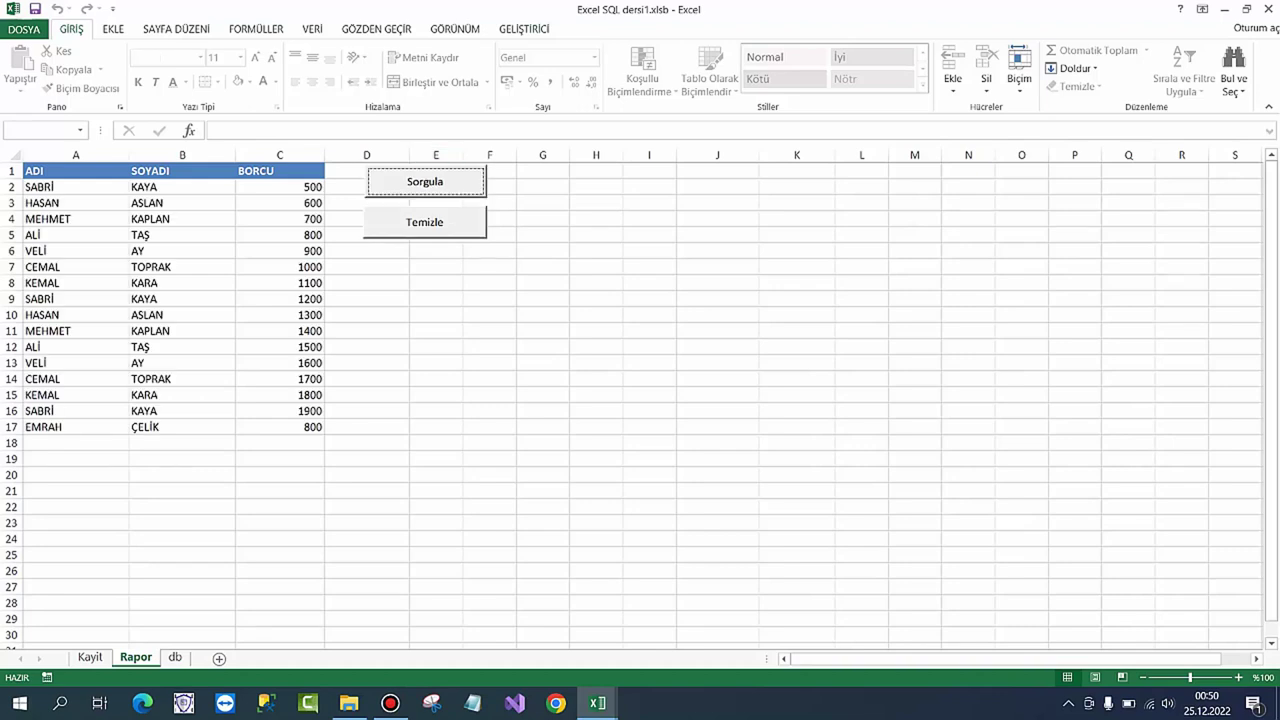
{"action": "left_click", "coordinate": [524, 28]}
{"action": "left_click", "coordinate": [362, 70]}
{"action": "left_click", "coordinate": [366, 298]}
{"action": "left_click", "coordinate": [425, 181]}
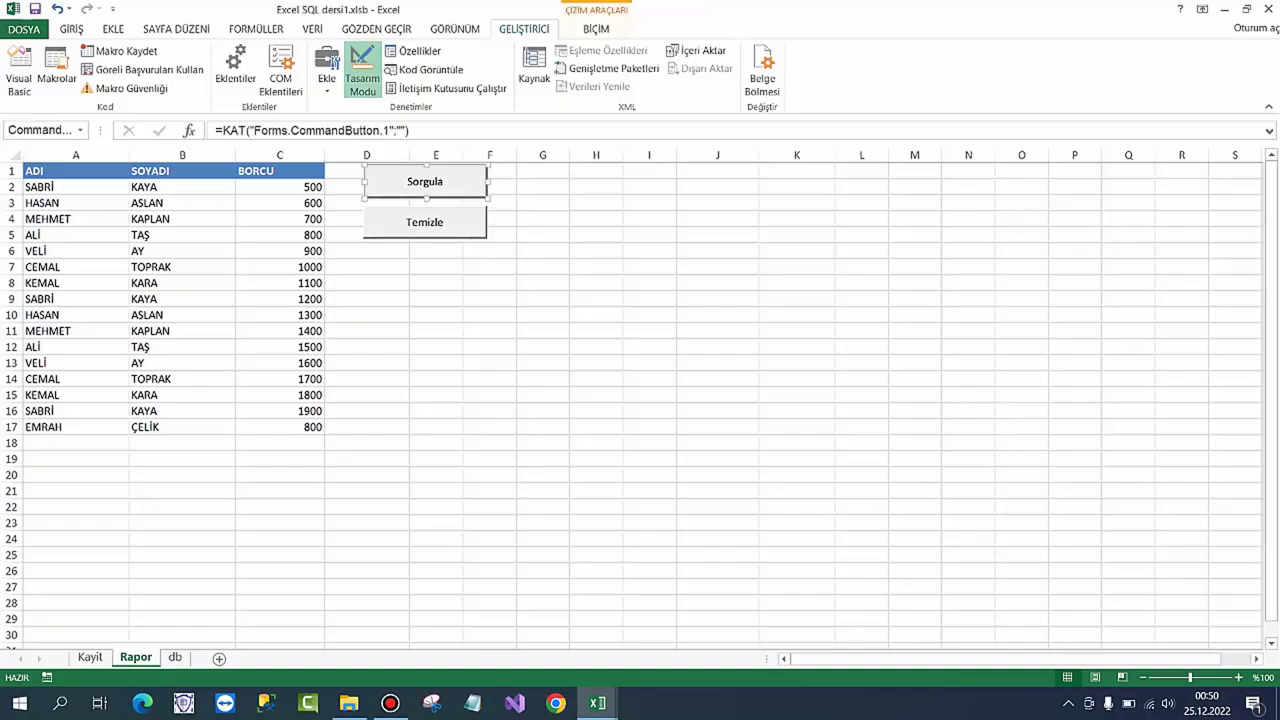
{"action": "double_click", "coordinate": [425, 181]}
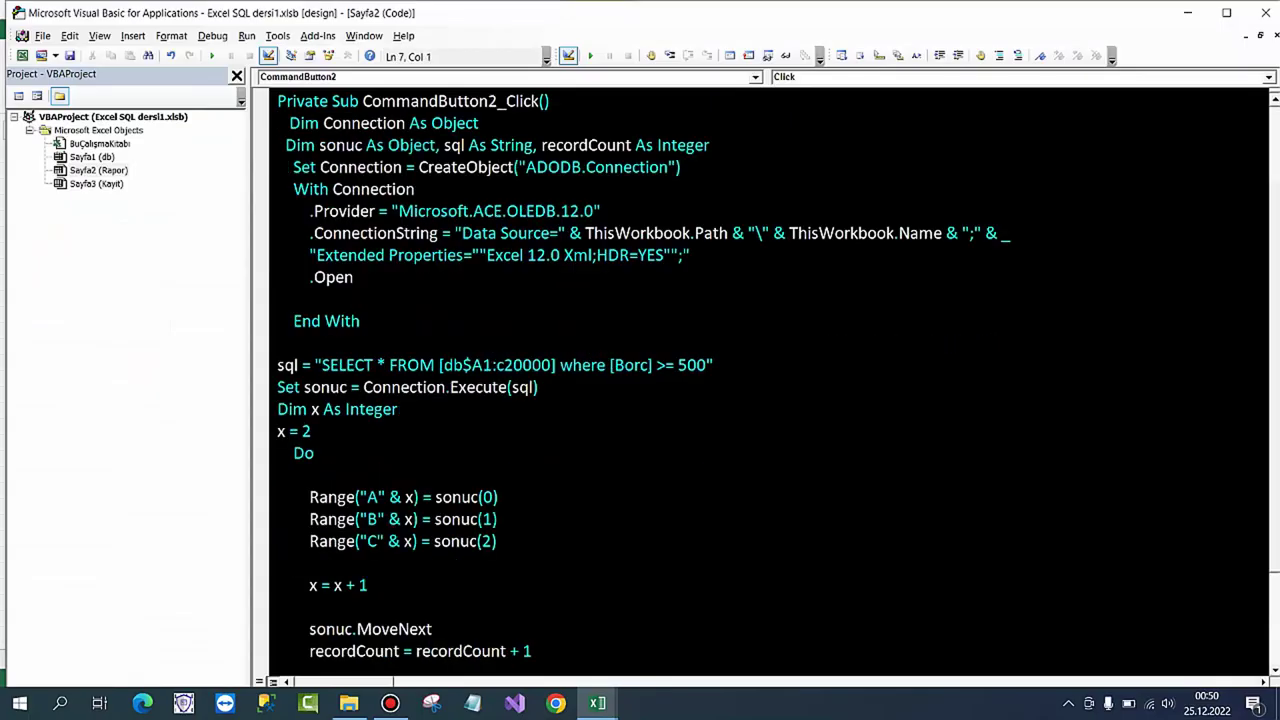
Step: Review the connection setup block and the Dim declarations for Connection, sonuc and sql
{"action": "left_click", "coordinate": [287, 122]}
{"action": "left_click_drag", "start_coordinate": [287, 122], "coordinate": [359, 321]}
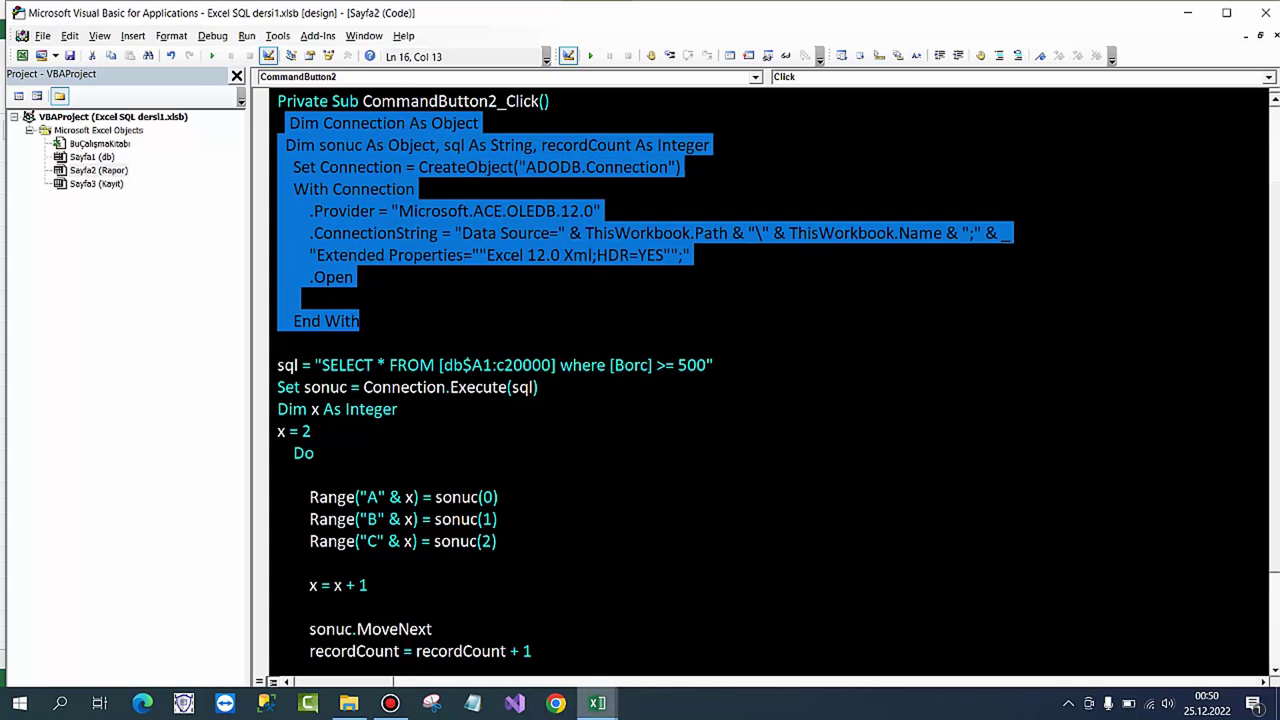
{"action": "left_click", "coordinate": [359, 321]}
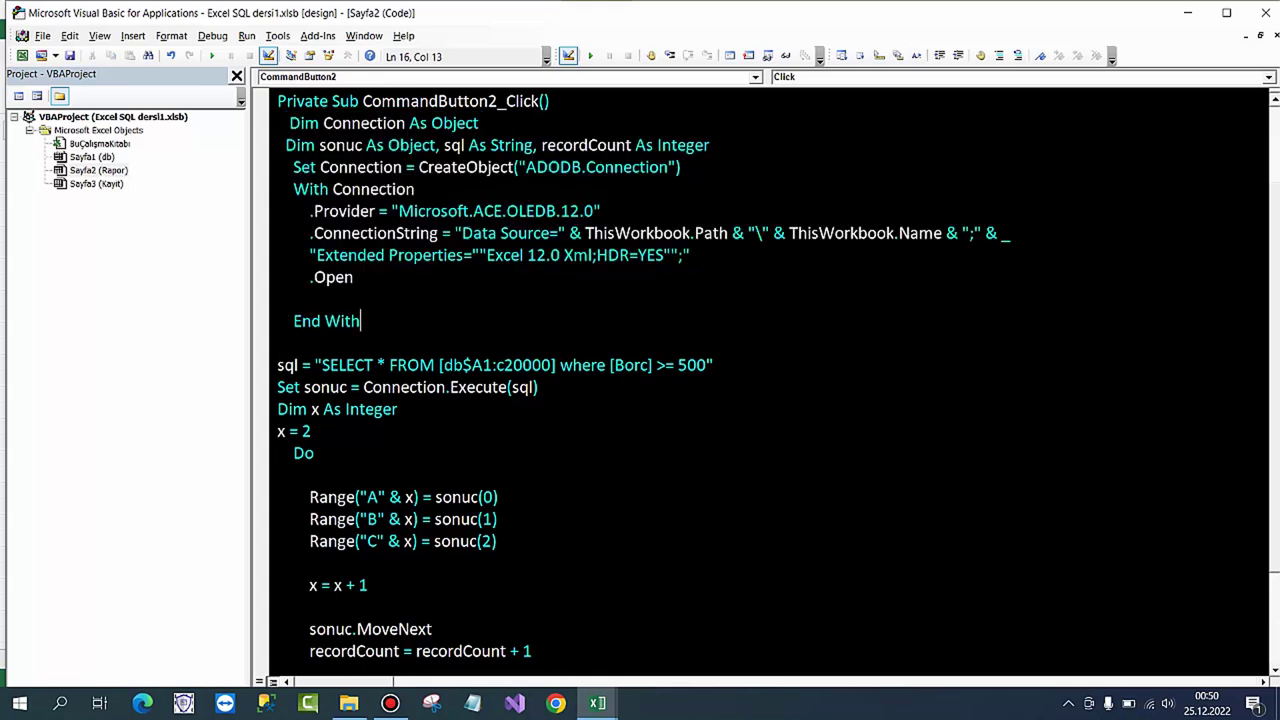
{"action": "left_click_drag", "start_coordinate": [289, 122], "coordinate": [277, 122]}
{"action": "left_click", "coordinate": [432, 122]}
{"action": "left_click", "coordinate": [348, 122]}
{"action": "left_click", "coordinate": [414, 145]}
{"action": "left_click", "coordinate": [436, 145]}
{"action": "left_click_drag", "start_coordinate": [436, 145], "coordinate": [388, 145]}
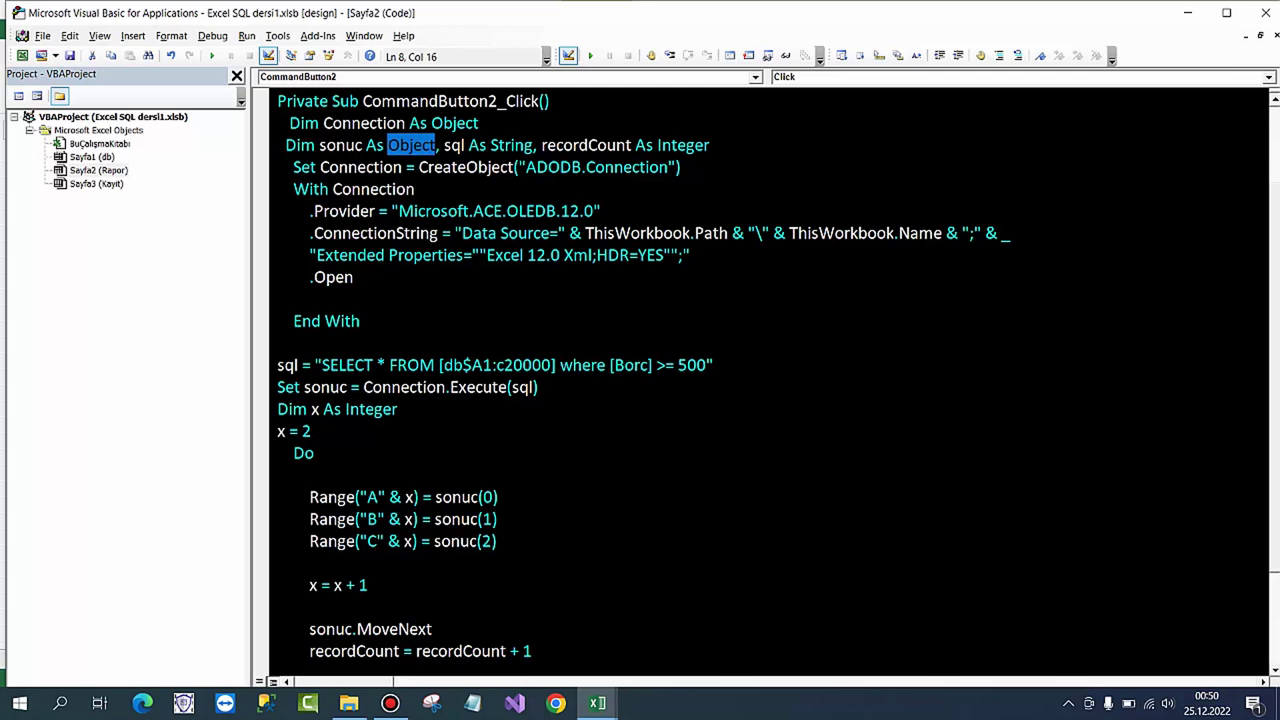
{"action": "left_click", "coordinate": [514, 145]}
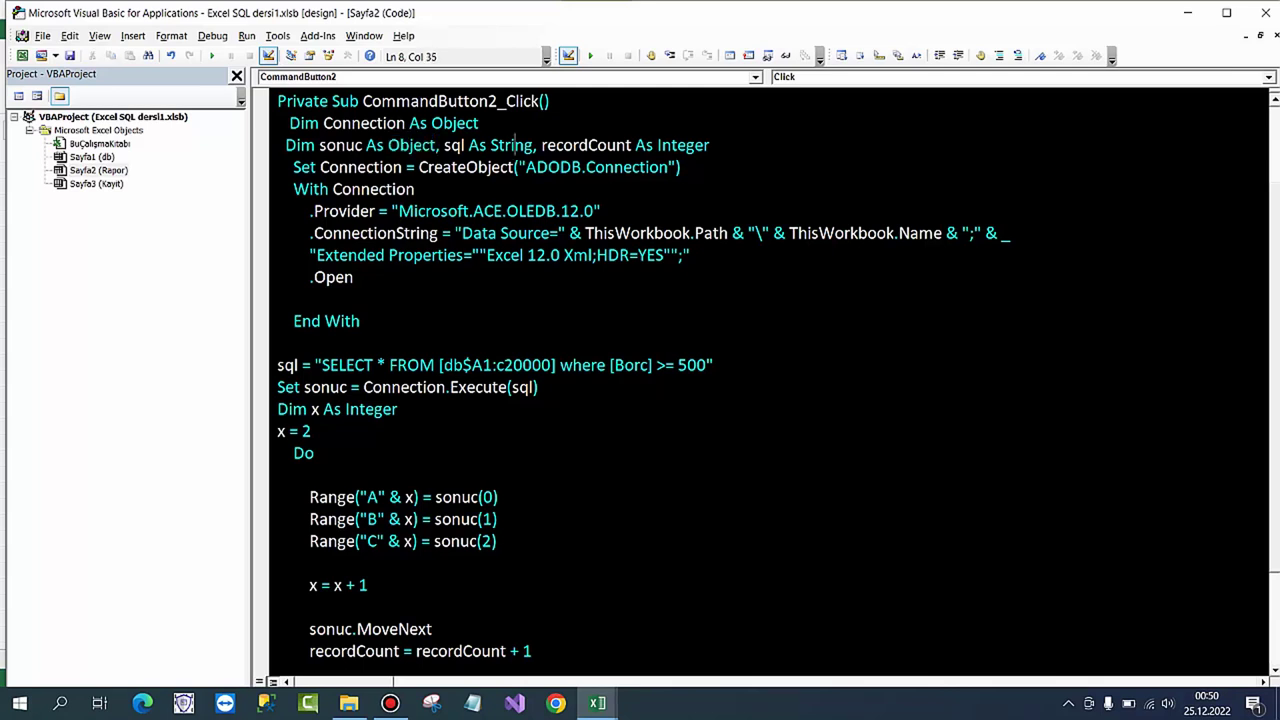
Step: Change recordCount's type from Integer to Long, then review the Set Connection through .Open lines
{"action": "left_click", "coordinate": [694, 145]}
{"action": "double_click", "coordinate": [694, 145]}
{"action": "type", "text": "L"}
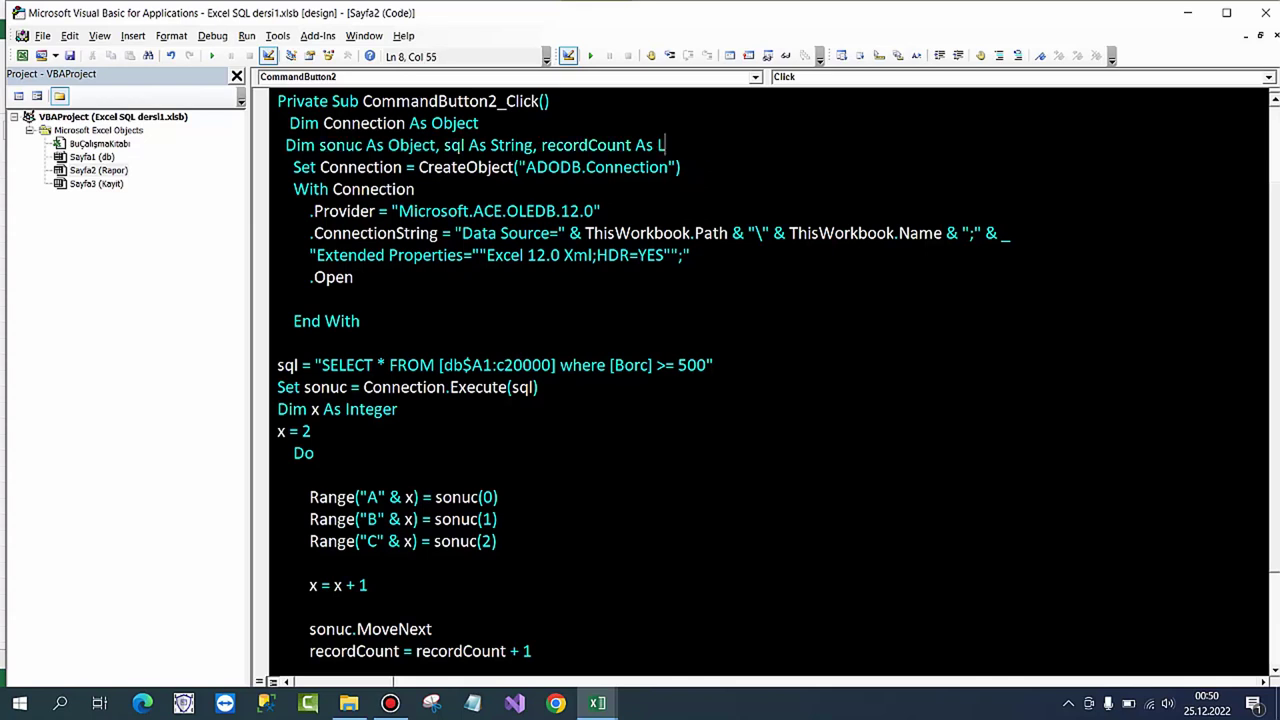
{"action": "type", "text": "ONG"}
{"action": "left_click", "coordinate": [681, 167]}
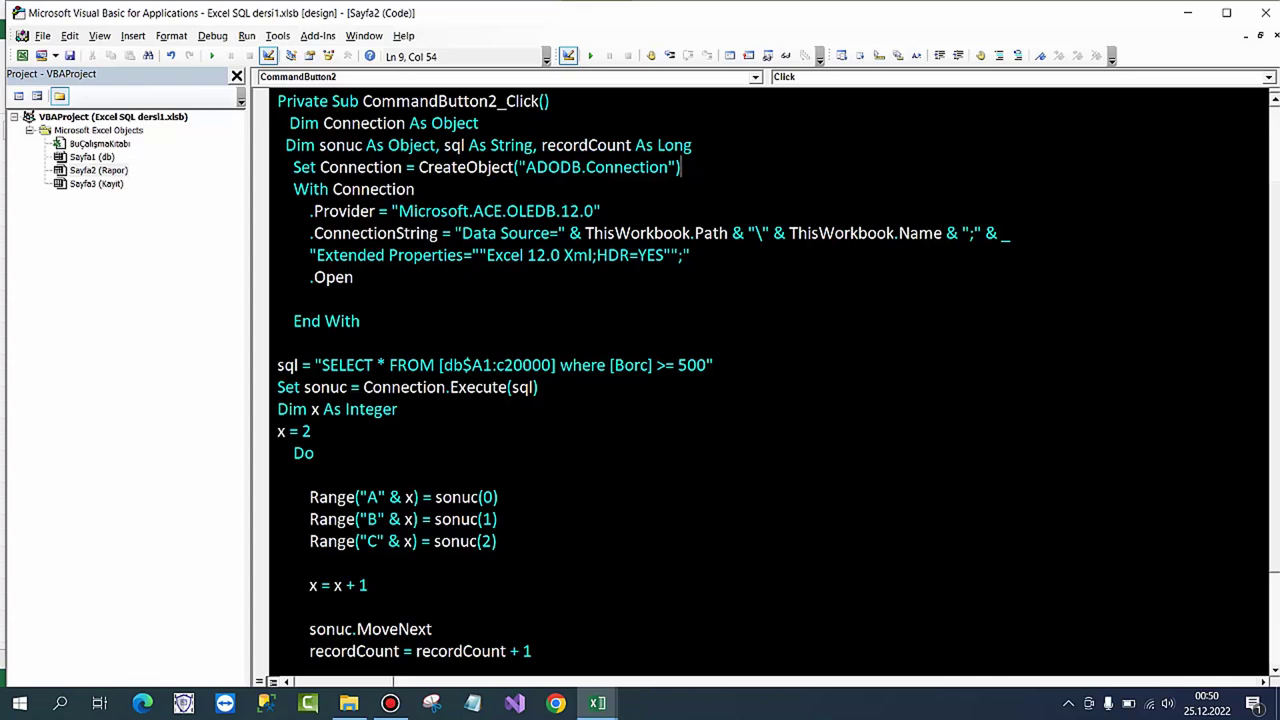
{"action": "left_click", "coordinate": [601, 211]}
{"action": "left_click", "coordinate": [681, 167]}
{"action": "left_click_drag", "start_coordinate": [289, 167], "coordinate": [353, 277]}
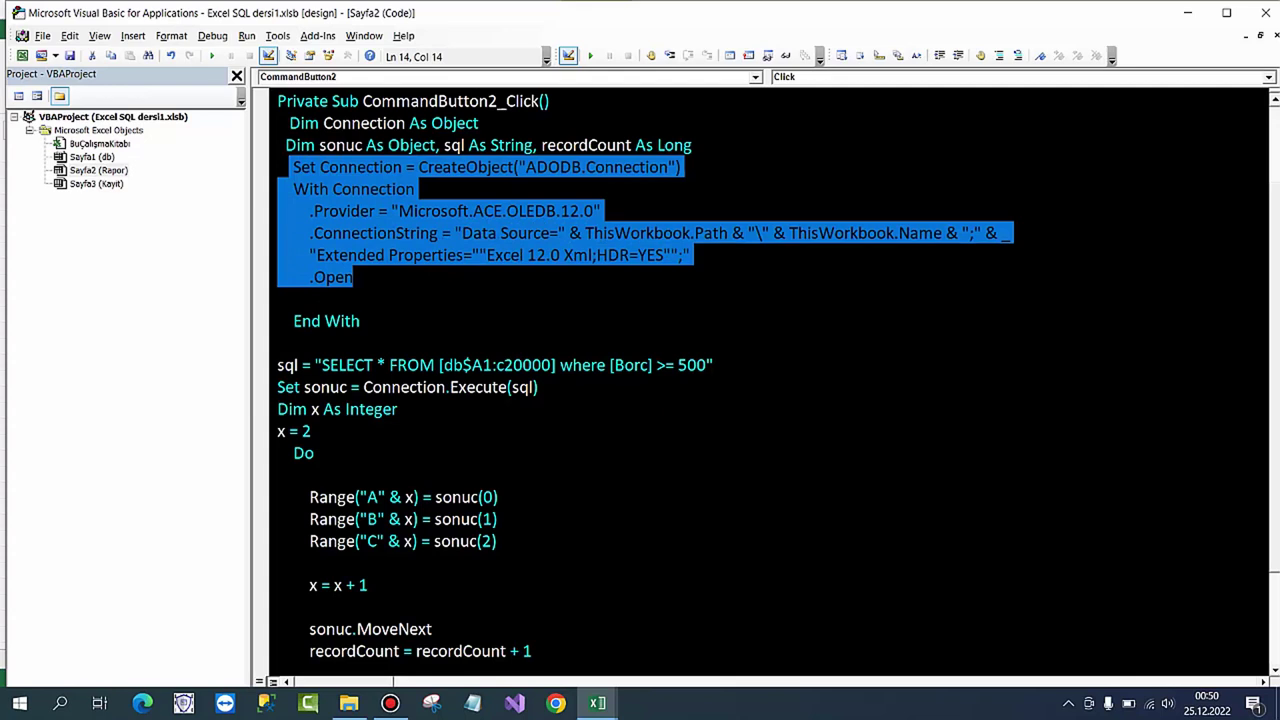
{"action": "left_click", "coordinate": [293, 189]}
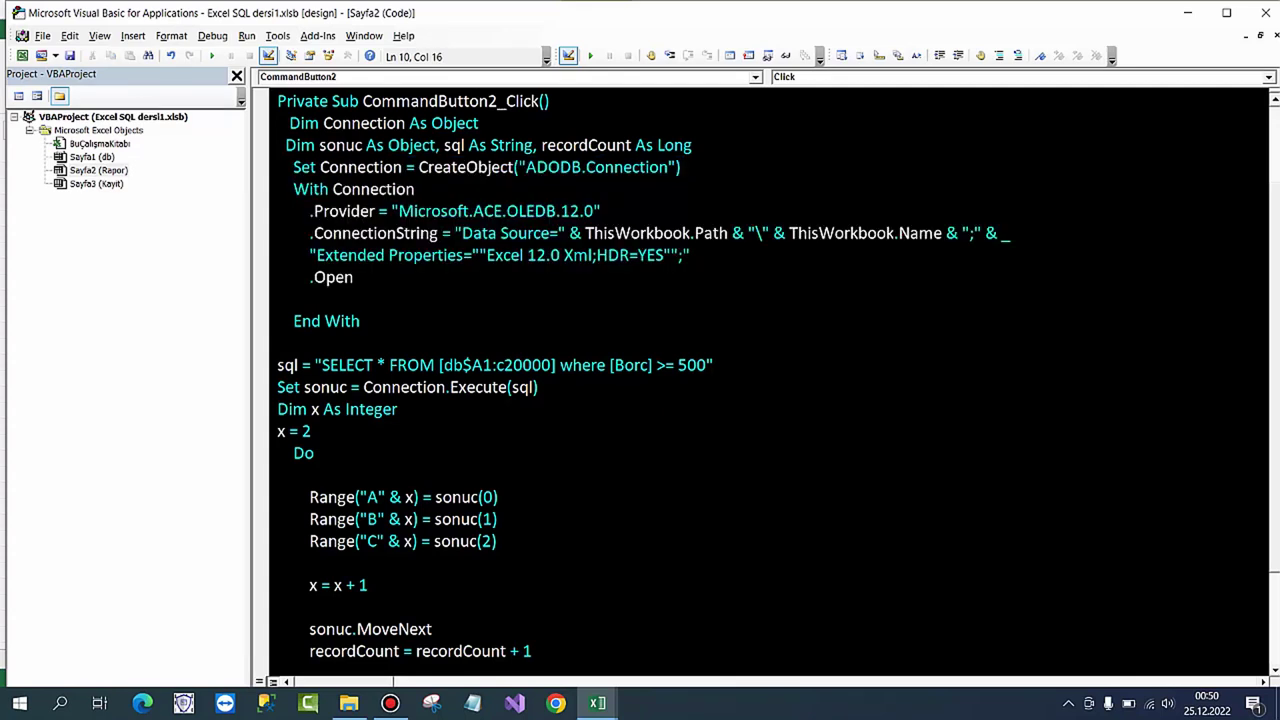
Step: Insert a blank line above With Connection and review the With ... End With block
{"action": "key", "text": "Return"}
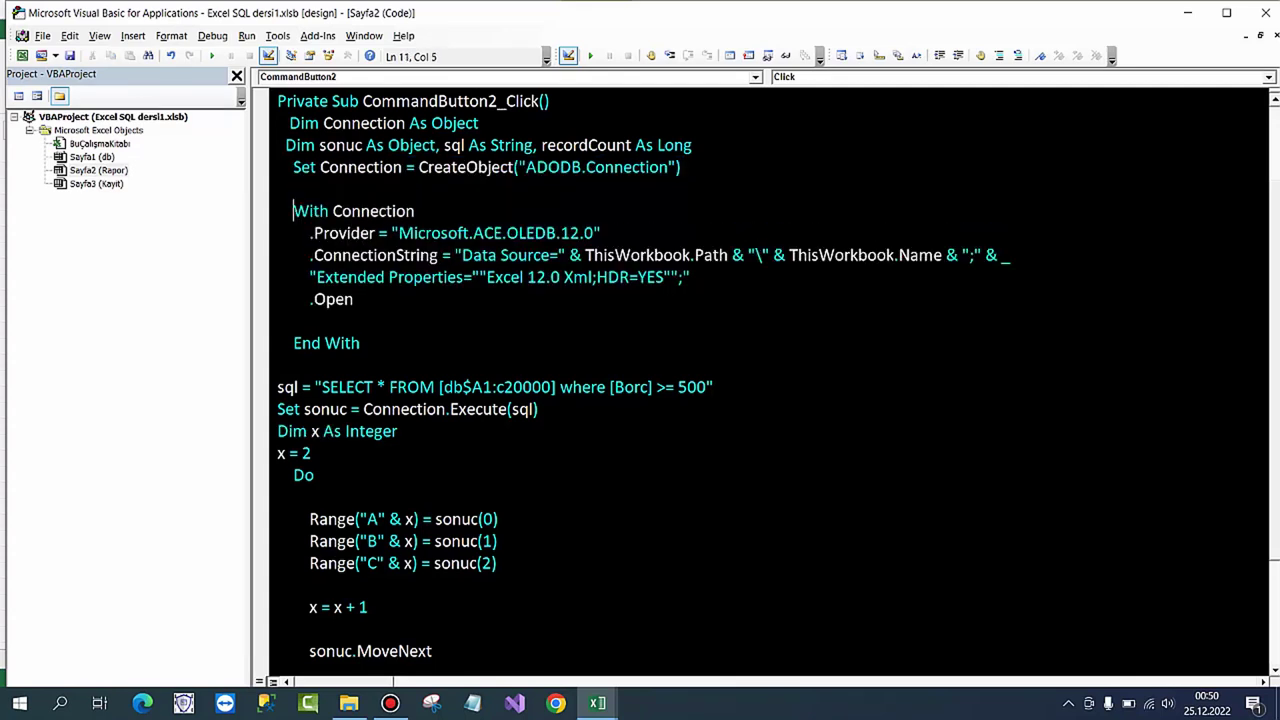
{"action": "left_click", "coordinate": [370, 211]}
{"action": "left_click", "coordinate": [303, 233]}
{"action": "left_click_drag", "start_coordinate": [359, 343], "coordinate": [277, 343]}
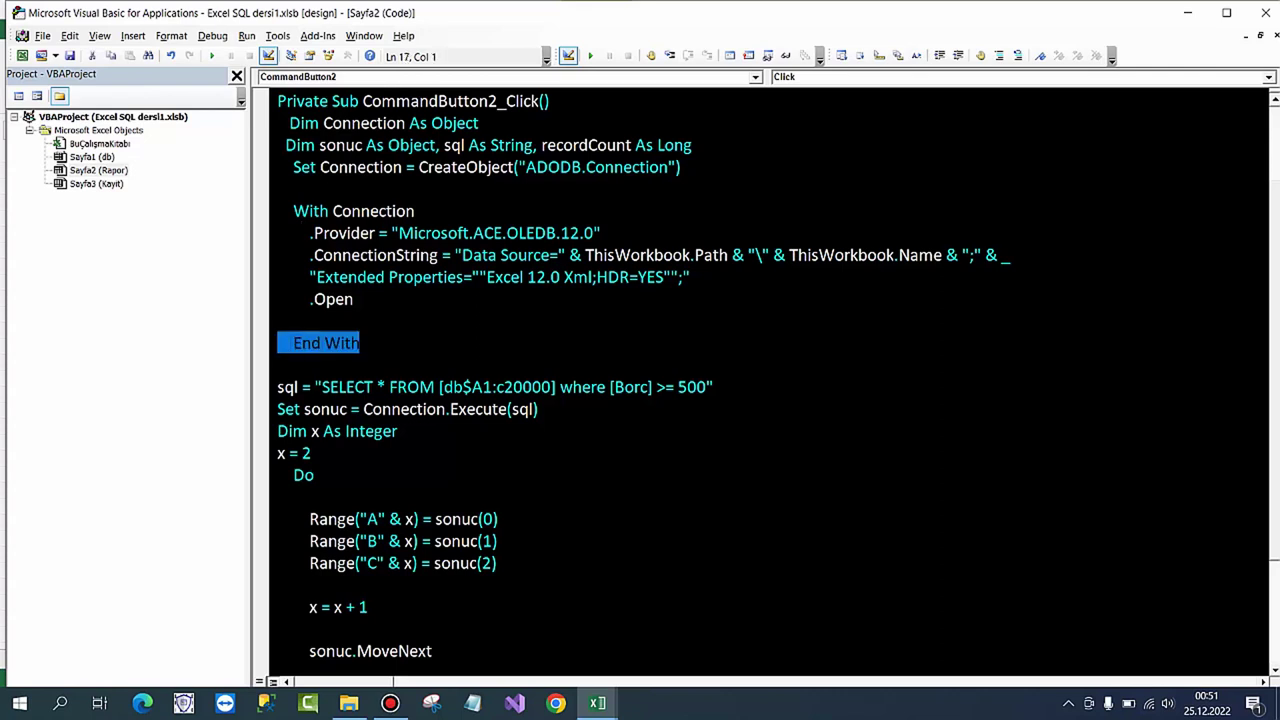
{"action": "left_click_drag", "start_coordinate": [414, 211], "coordinate": [282, 211]}
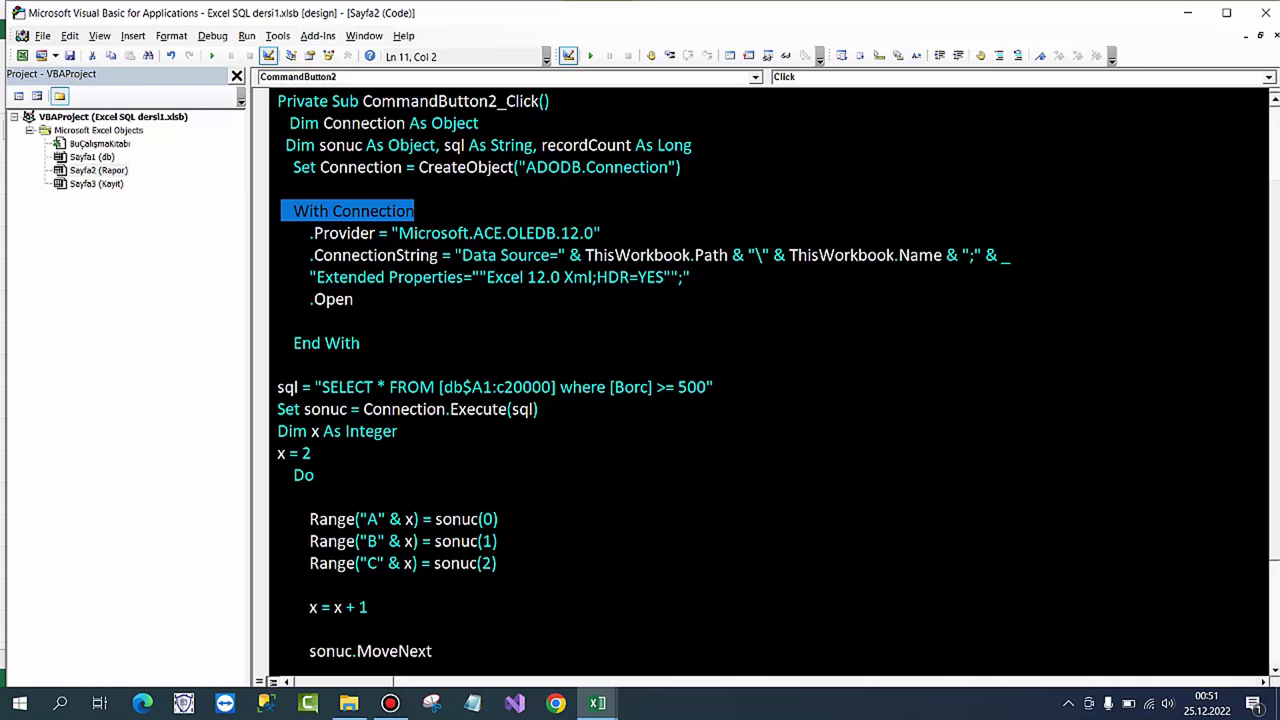
Step: Review ThisWorkbook.Path and Name in the connection string, then rename the query's sql variable to mehmet
{"action": "left_click_drag", "start_coordinate": [585, 256], "coordinate": [727, 256]}
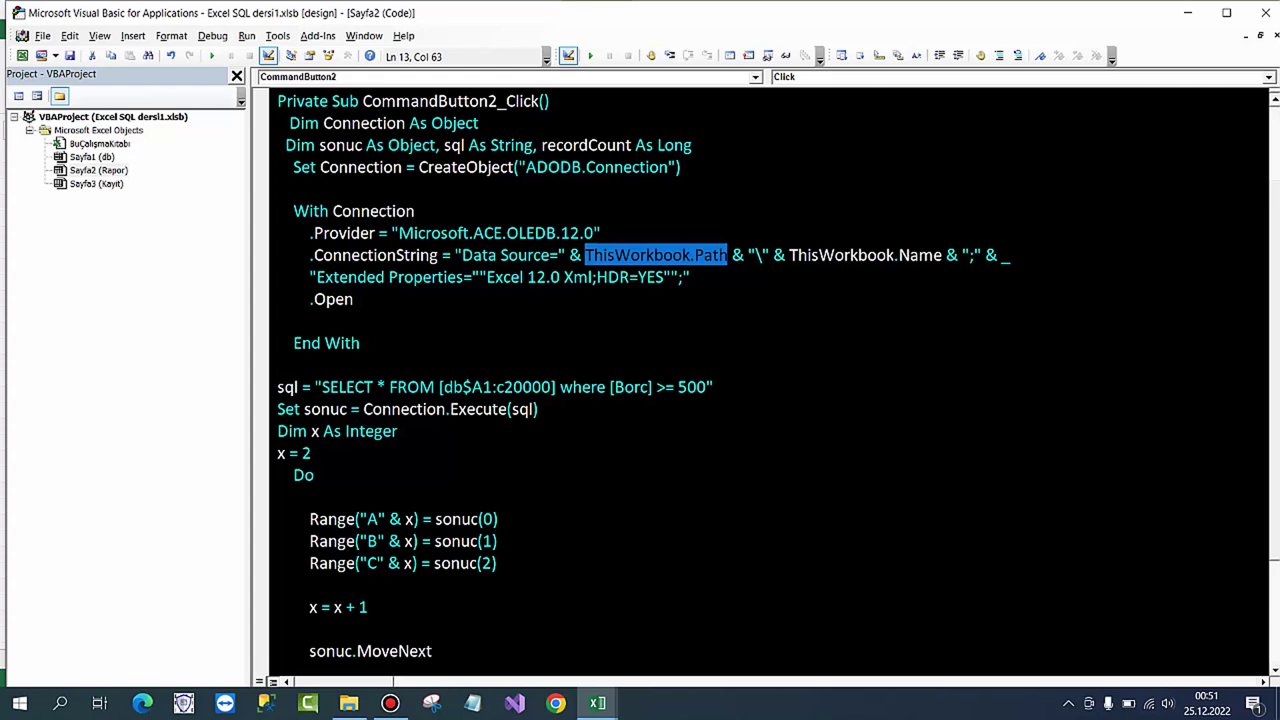
{"action": "left_click", "coordinate": [818, 255]}
{"action": "left_click", "coordinate": [918, 255]}
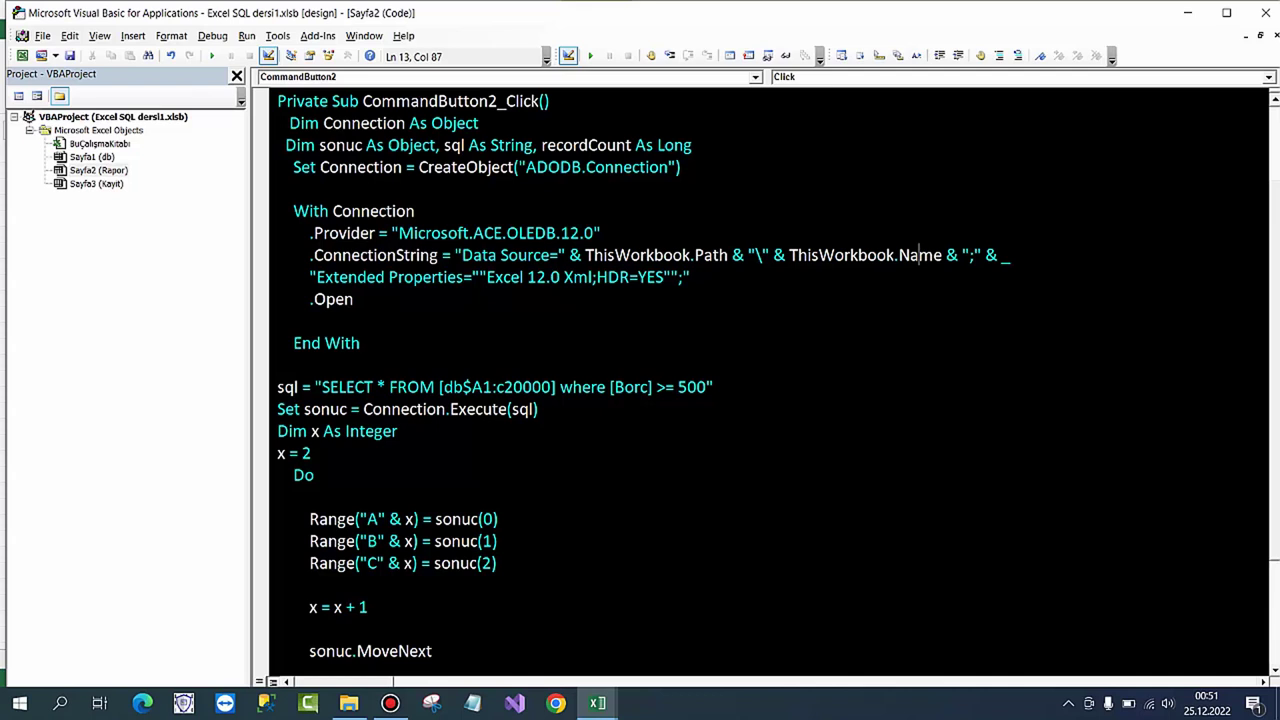
{"action": "mouse_move", "coordinate": [360, 343]}
{"action": "left_mouse_down"}
{"action": "mouse_move", "coordinate": [278, 277]}
{"action": "mouse_move", "coordinate": [278, 167]}
{"action": "left_mouse_up"}
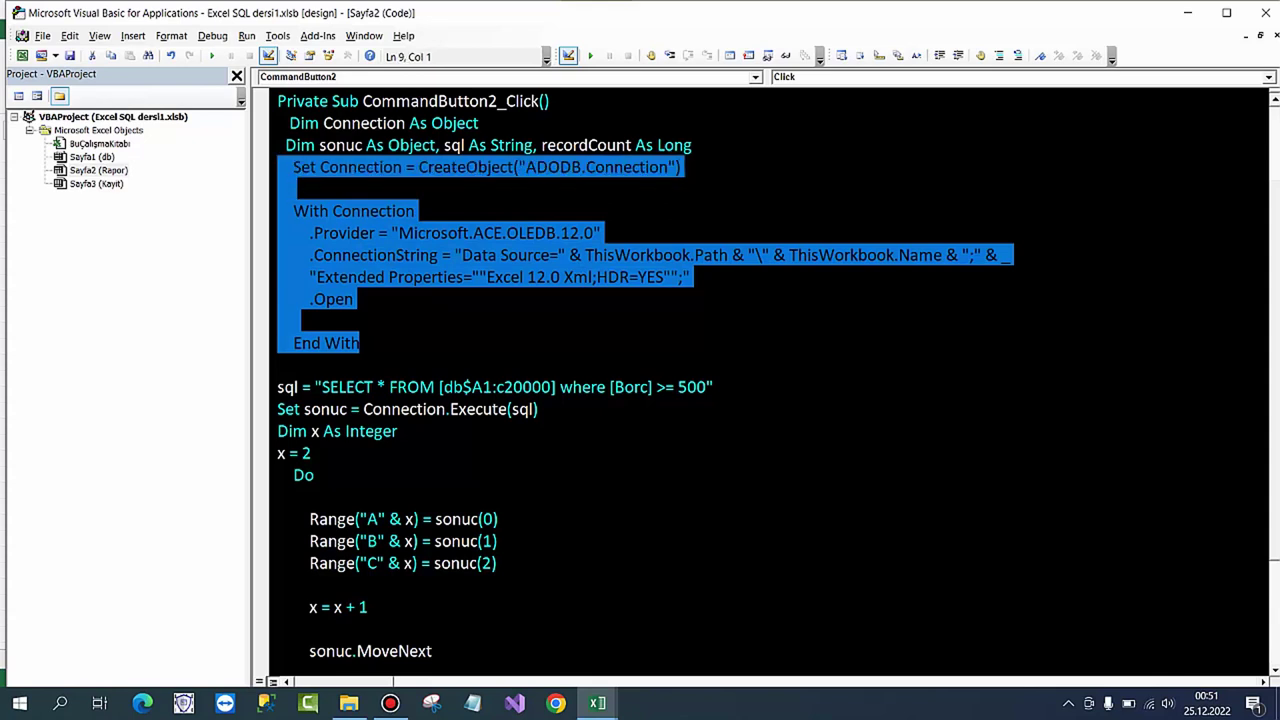
{"action": "left_click", "coordinate": [360, 343]}
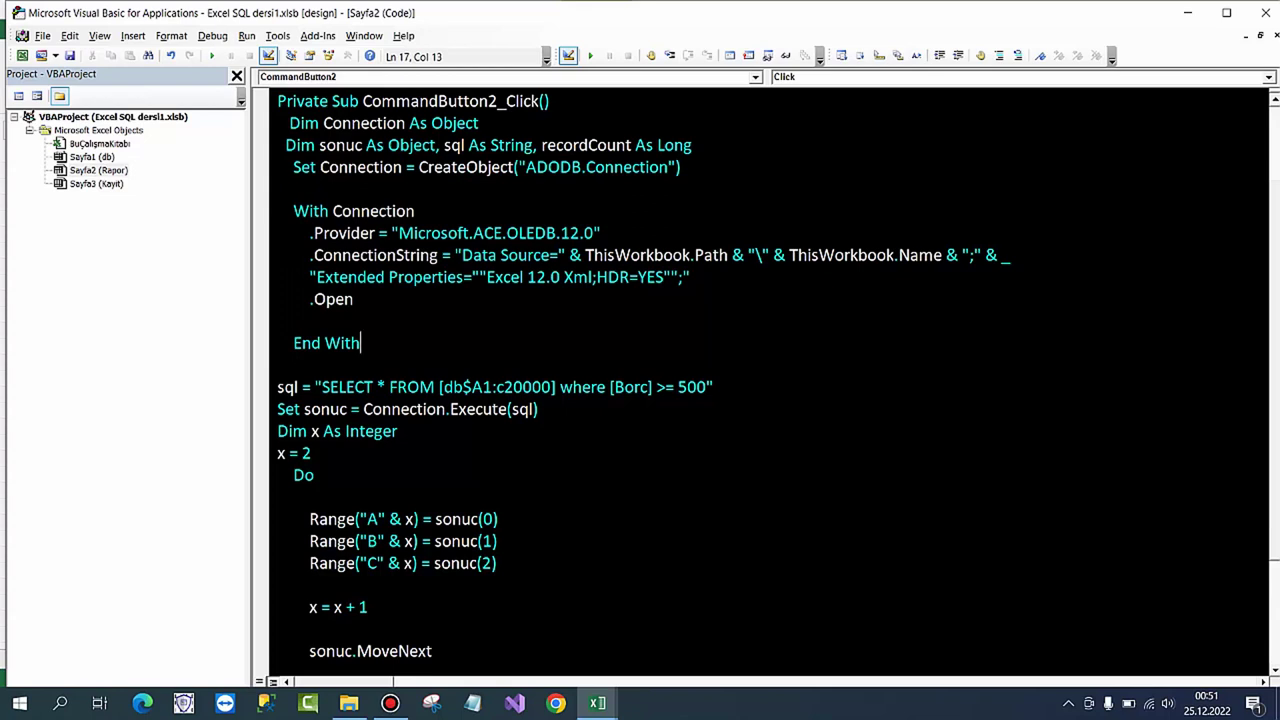
{"action": "left_click_drag", "start_coordinate": [300, 387], "coordinate": [278, 387]}
{"action": "type", "text": "mehmet"}
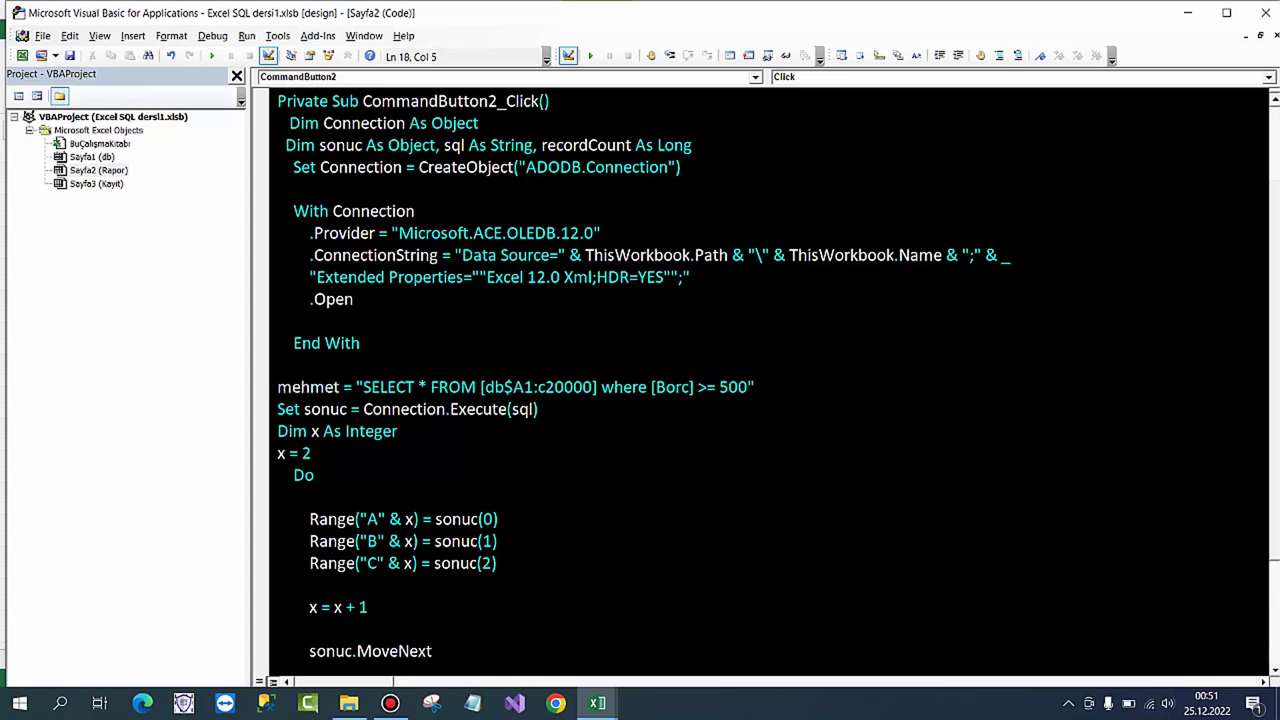
Step: Change the Dim declaration from sql As String to mehmet As String, then switch back to Excel
{"action": "double_click", "coordinate": [453, 145]}
{"action": "type", "text": "me"}
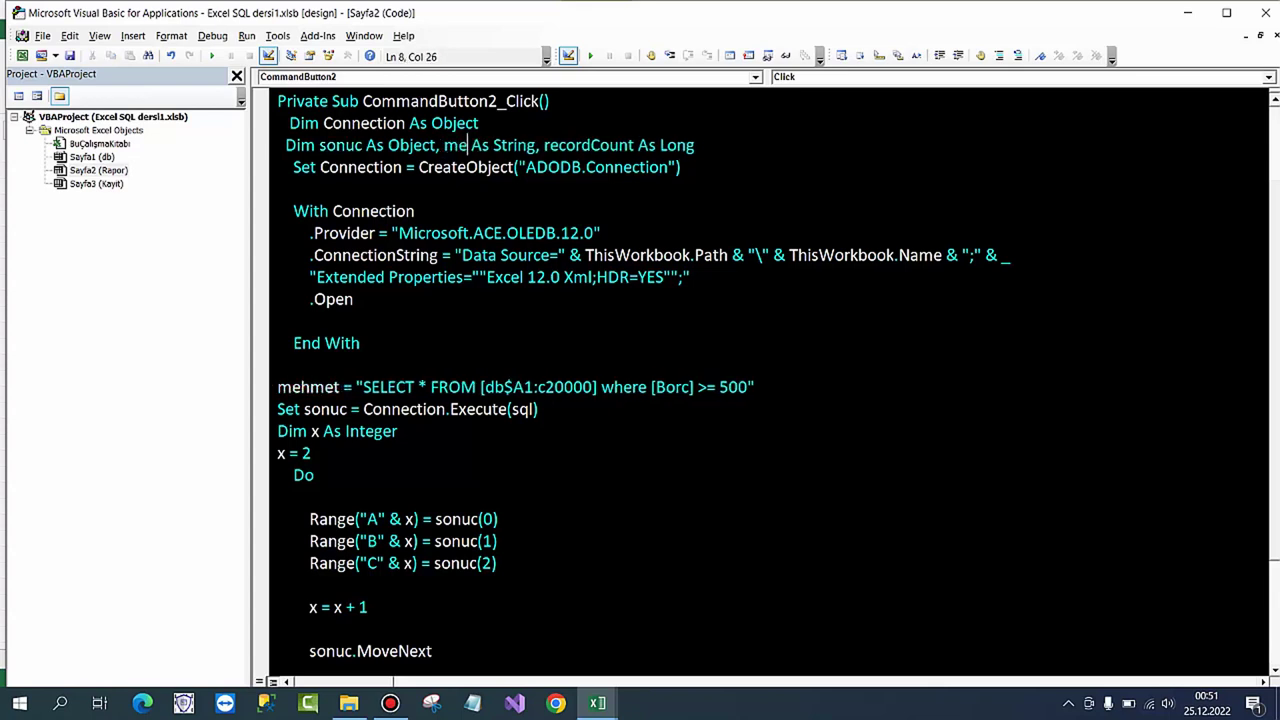
{"action": "type", "text": "hmet"}
{"action": "left_click", "coordinate": [297, 320]}
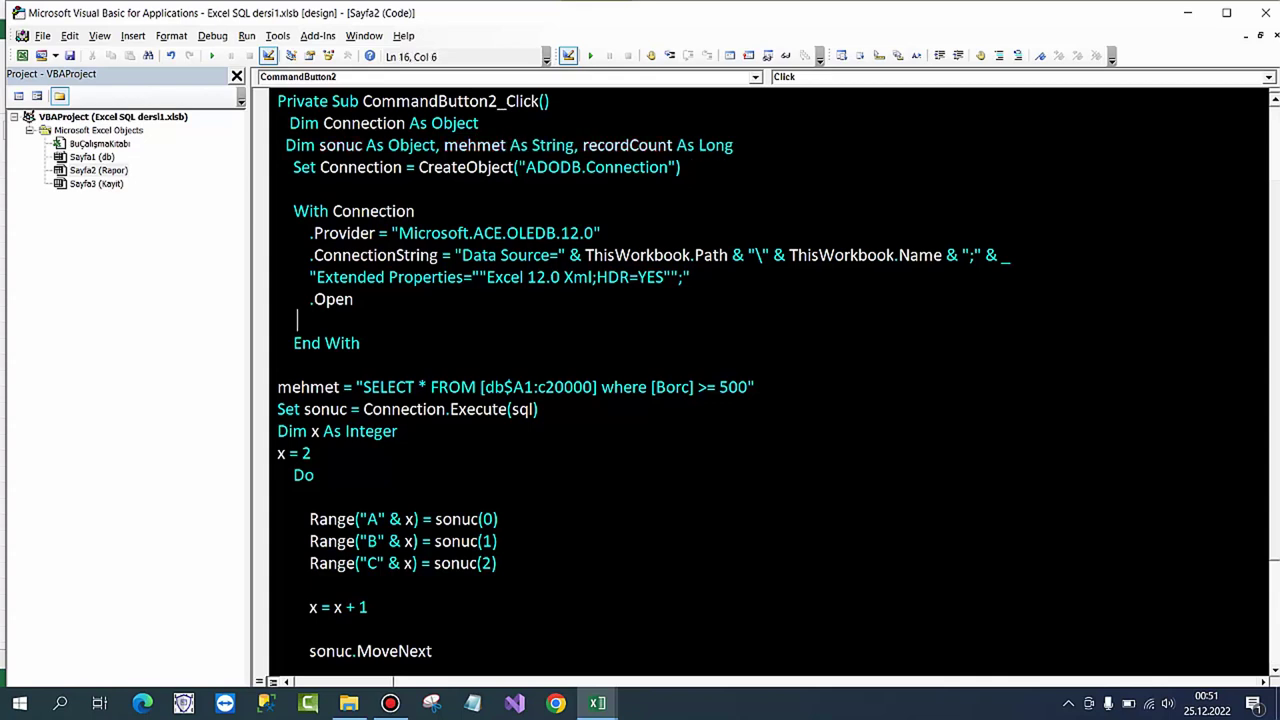
{"action": "left_click_drag", "start_coordinate": [504, 387], "coordinate": [484, 387]}
{"action": "mouse_move", "coordinate": [597, 703]}
{"action": "left_click", "coordinate": [508, 634]}
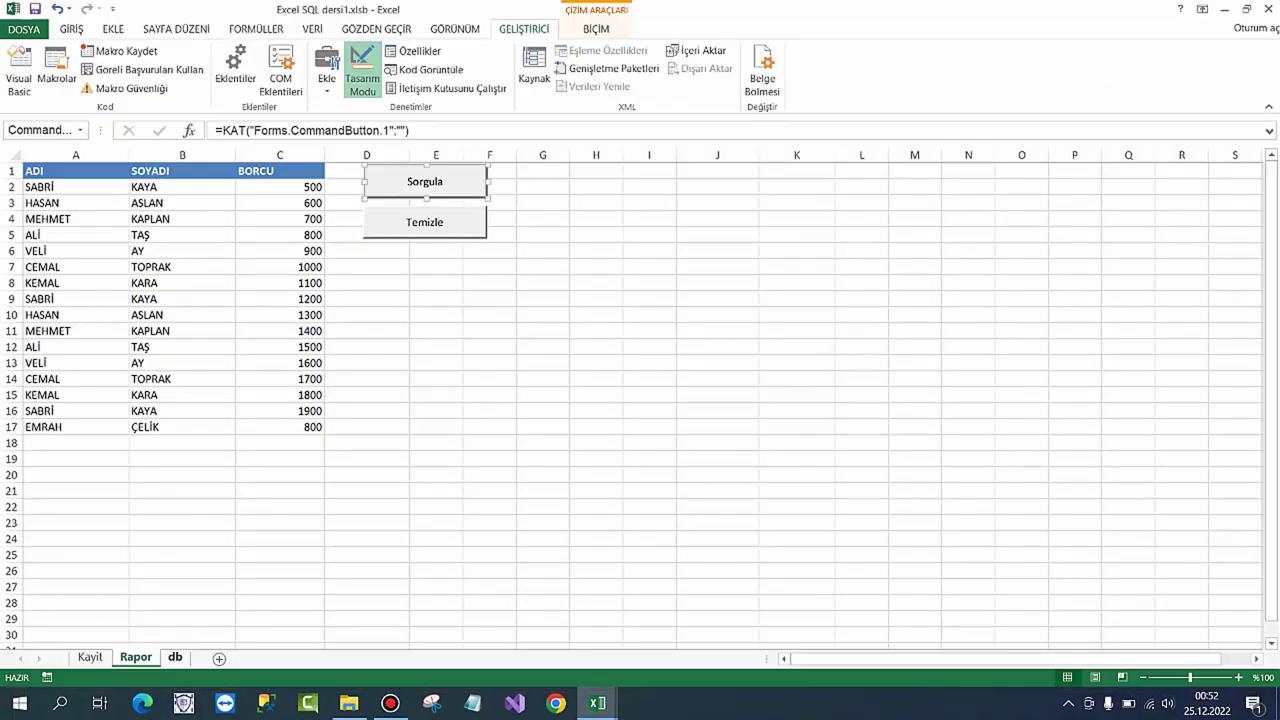
Step: Inspect the db sheet's Ad, Soyad and Borc data in A1:C22, then return to the VBA editor
{"action": "key", "text": "ctrl+Page_Down"}
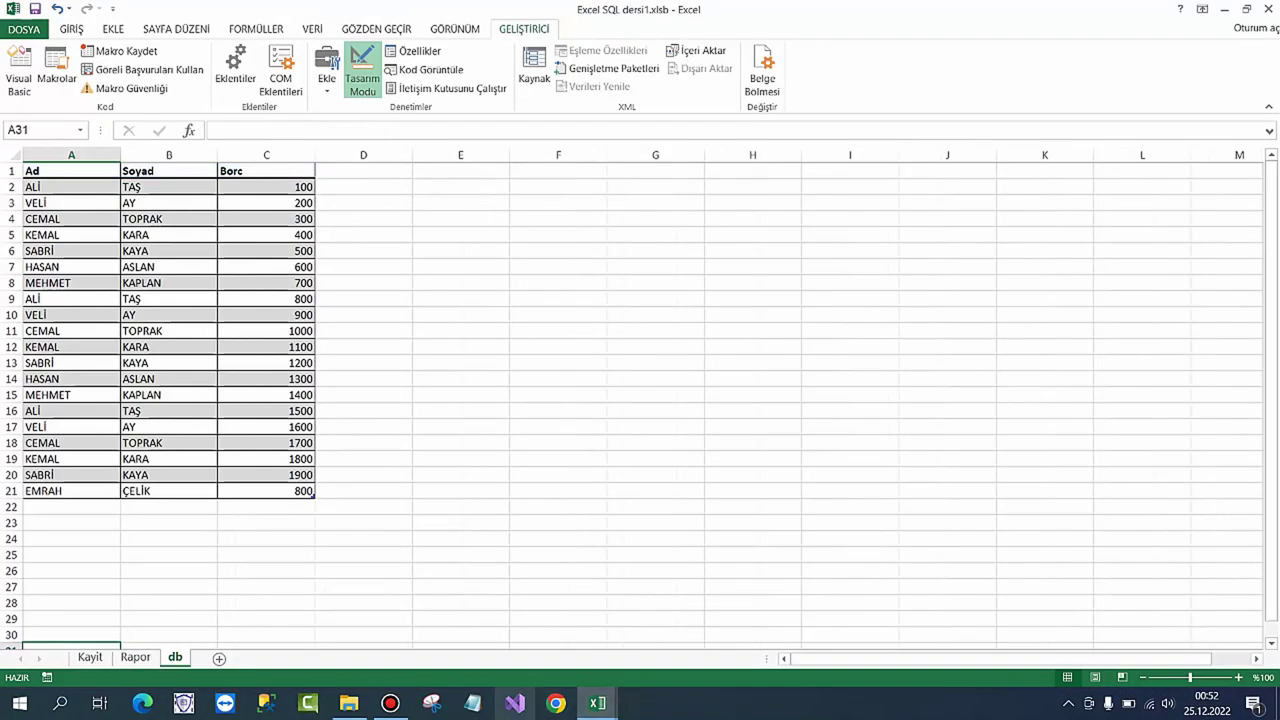
{"action": "mouse_move", "coordinate": [597, 703]}
{"action": "left_click", "coordinate": [686, 632]}
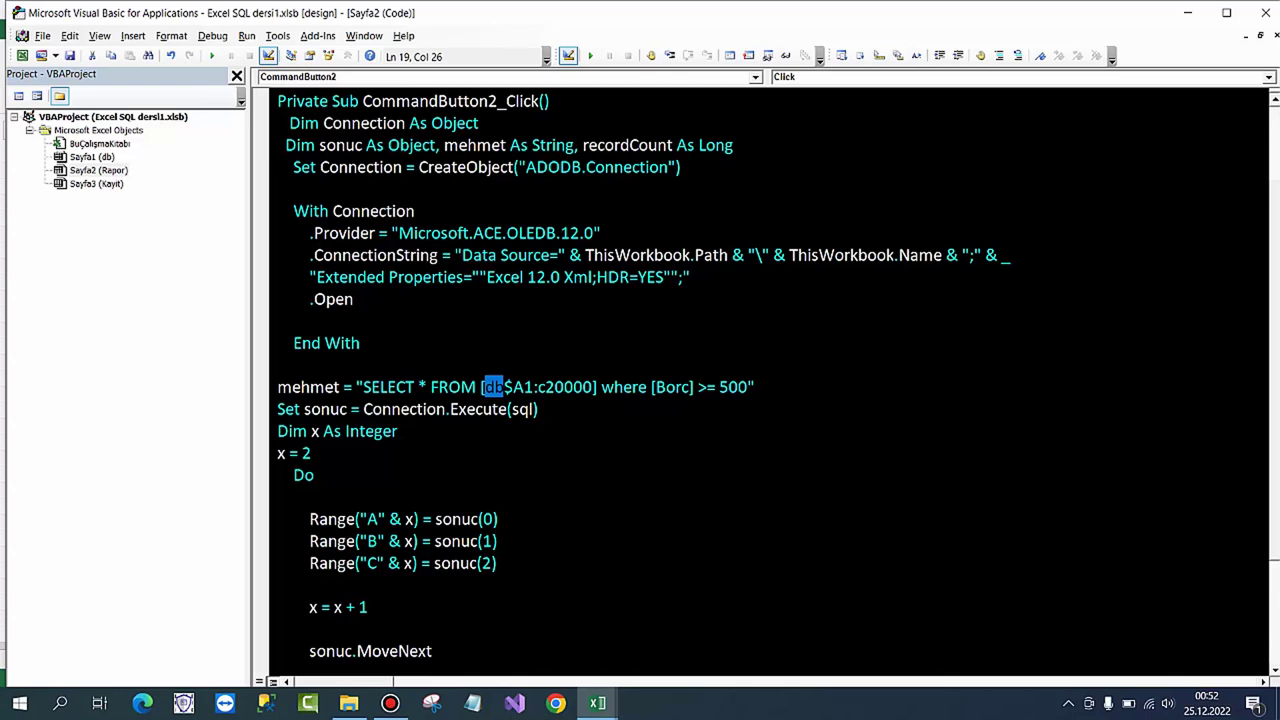
{"action": "mouse_move", "coordinate": [597, 703]}
{"action": "left_click", "coordinate": [502, 632]}
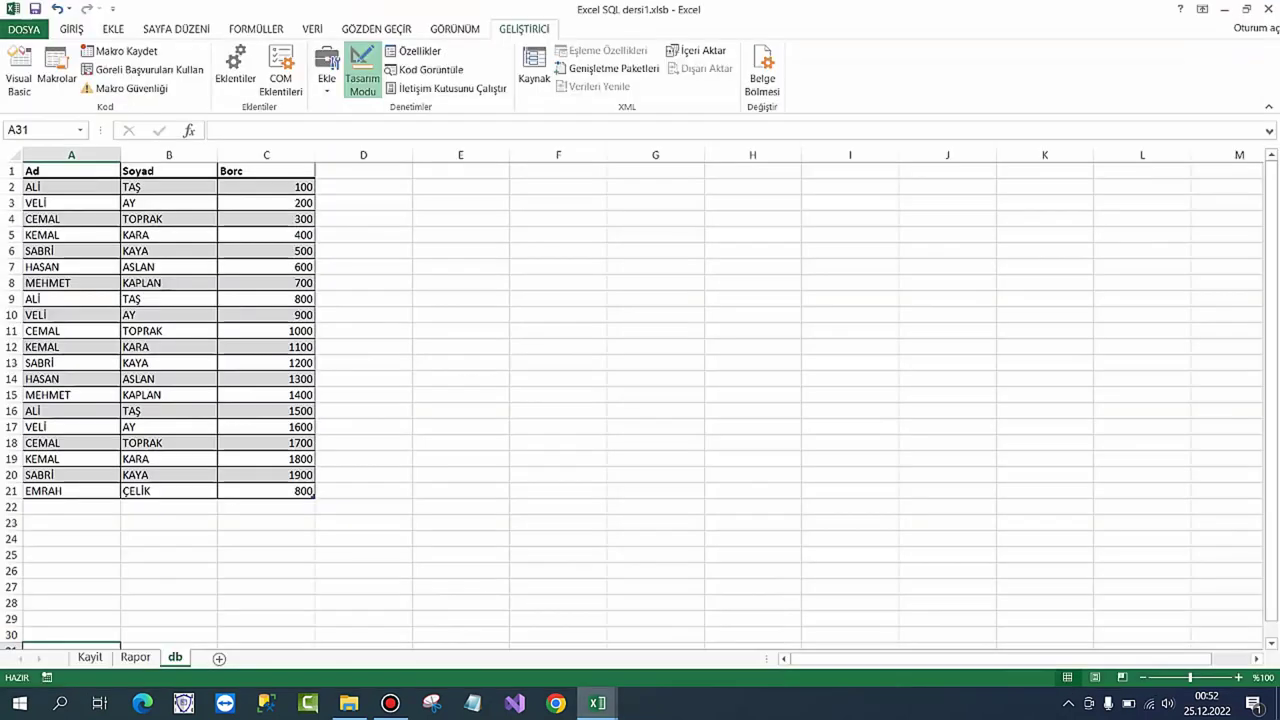
{"action": "left_click_drag", "start_coordinate": [71, 171], "coordinate": [266, 507]}
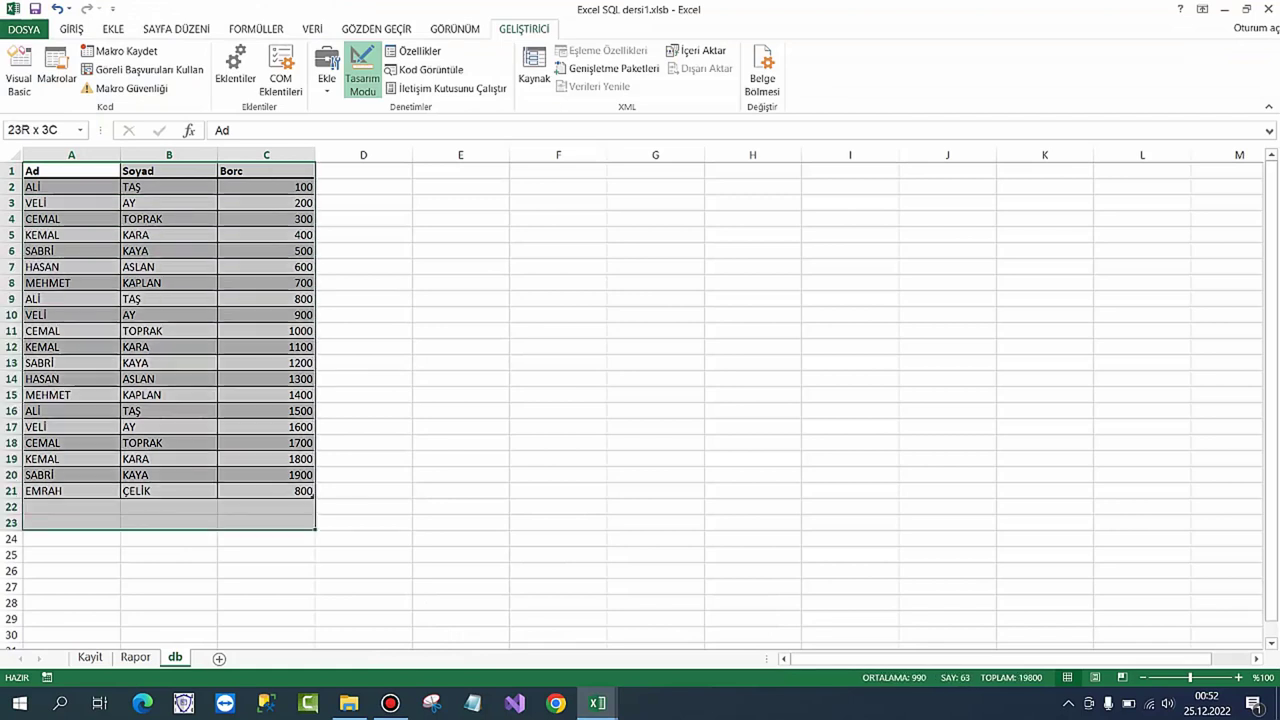
{"action": "left_click", "coordinate": [460, 506]}
{"action": "mouse_move", "coordinate": [597, 703]}
{"action": "left_click", "coordinate": [690, 625]}
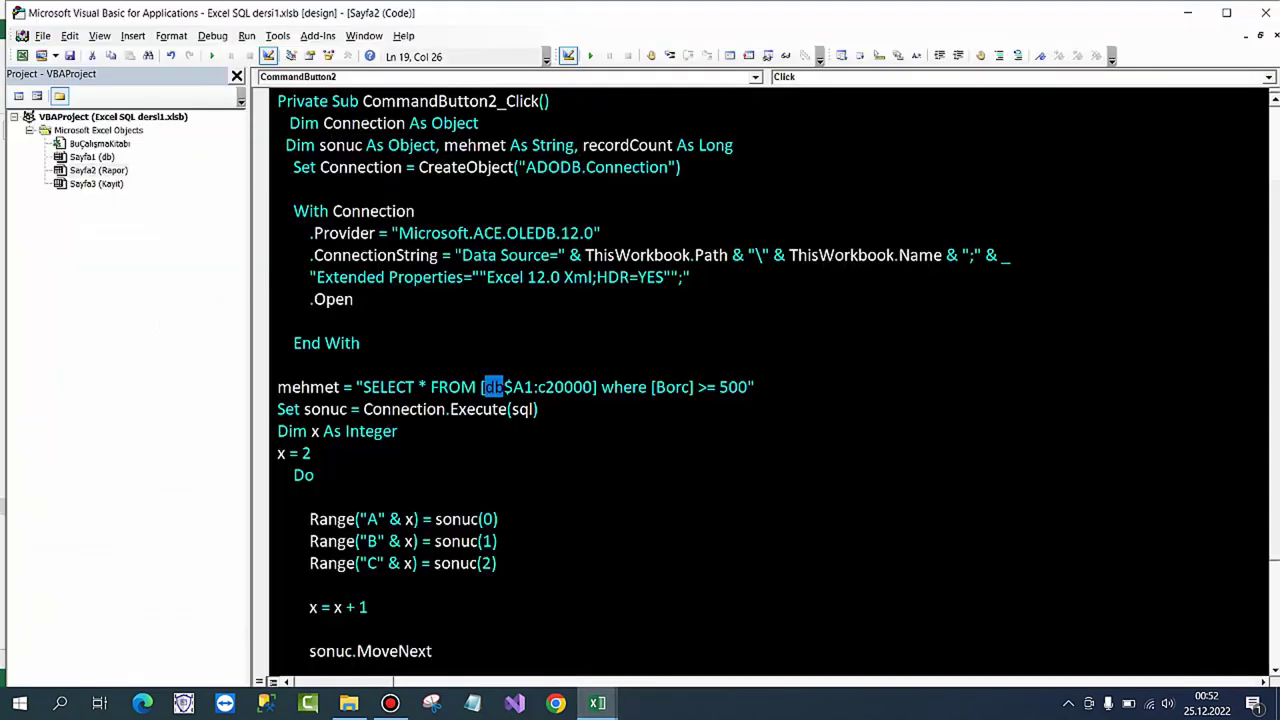
Step: Insert '" before where so the Borc >= 500 condition is commented out of the query
{"action": "left_click", "coordinate": [600, 387]}
{"action": "left_click", "coordinate": [602, 387]}
{"action": "type", "text": "'"}
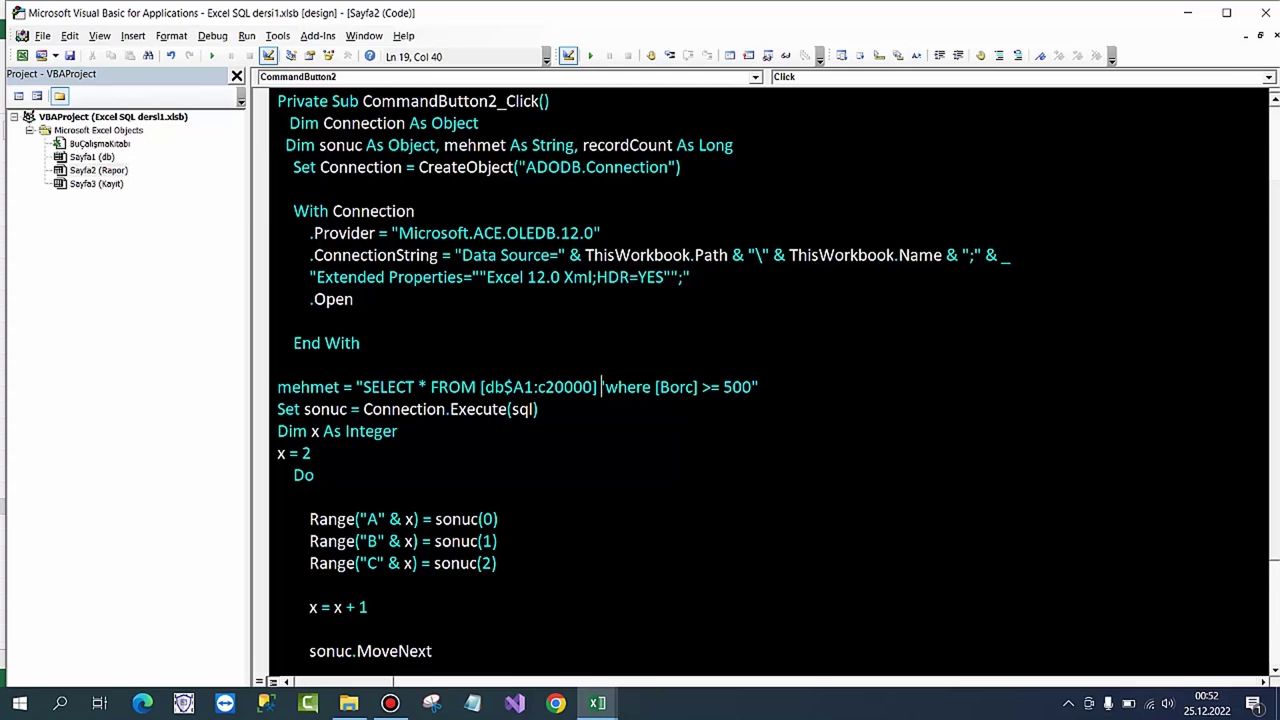
{"action": "type", "text": "\""}
{"action": "left_click", "coordinate": [539, 409]}
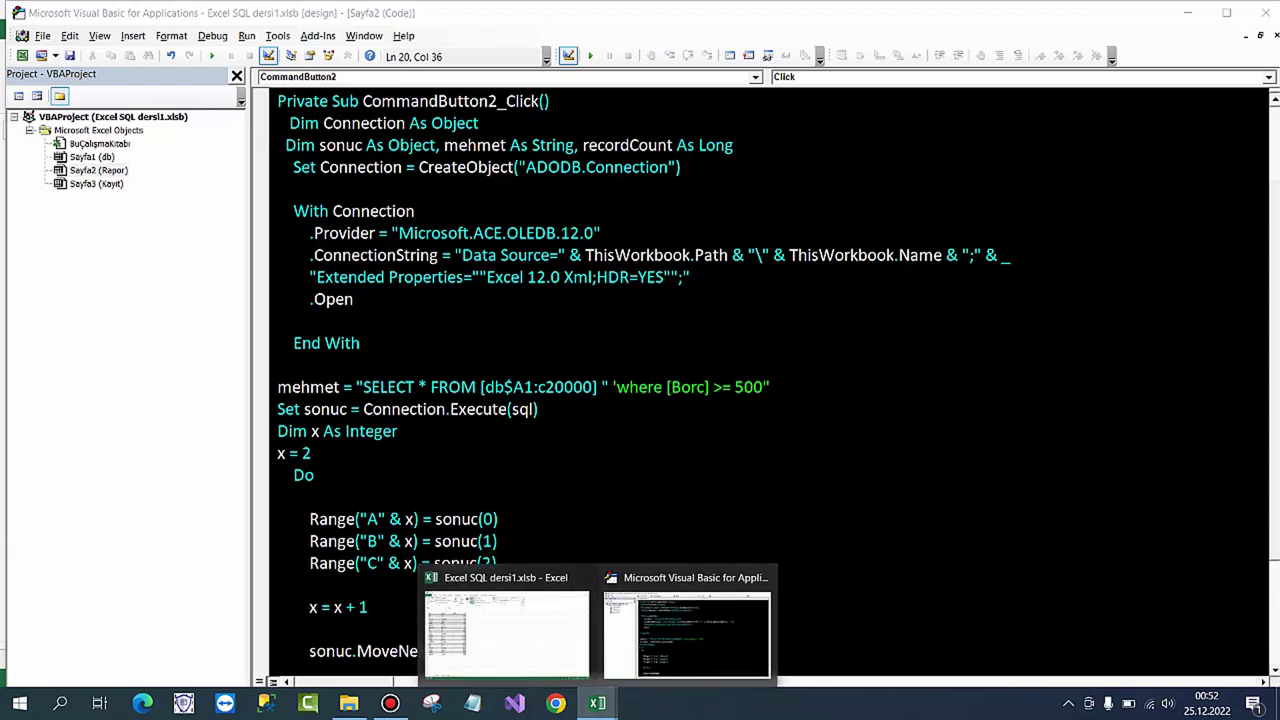
{"action": "left_click", "coordinate": [311, 453]}
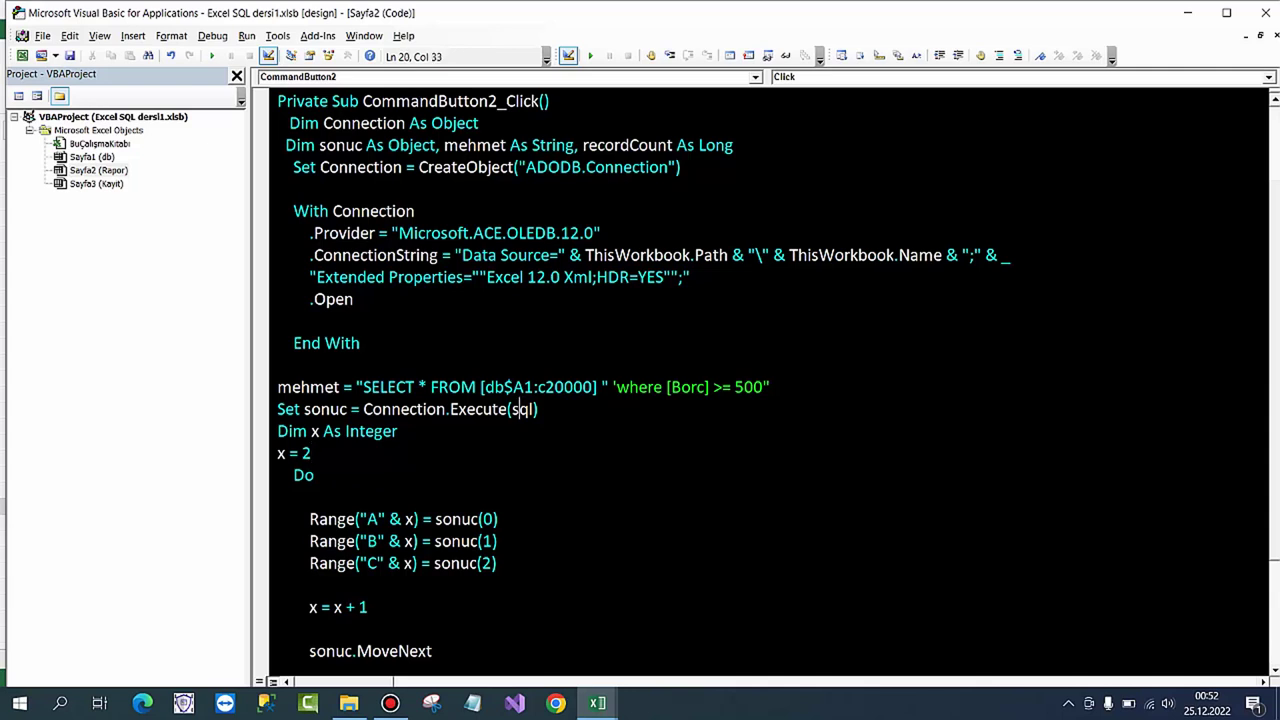
Step: Pass mehmet instead of sql to Connection.Execute and switch back to the Excel workbook
{"action": "double_click", "coordinate": [521, 409]}
{"action": "type", "text": "mehme"}
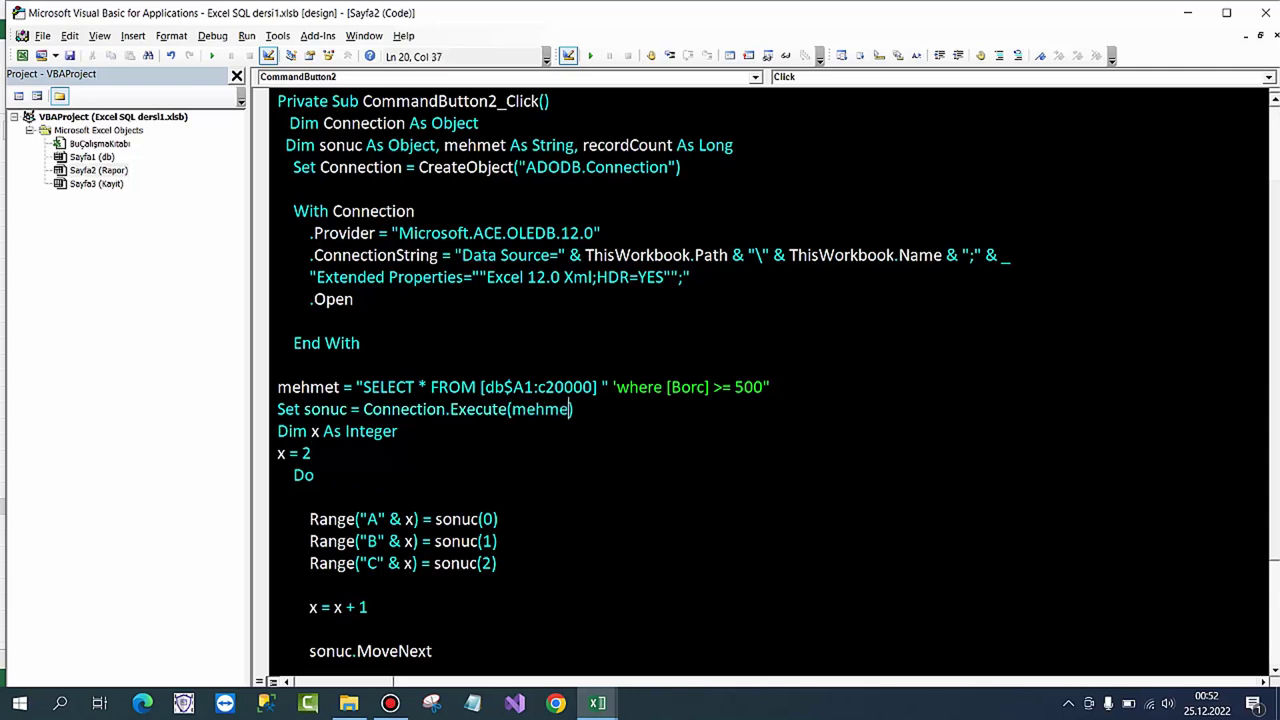
{"action": "type", "text": "t"}
{"action": "left_click", "coordinate": [311, 453]}
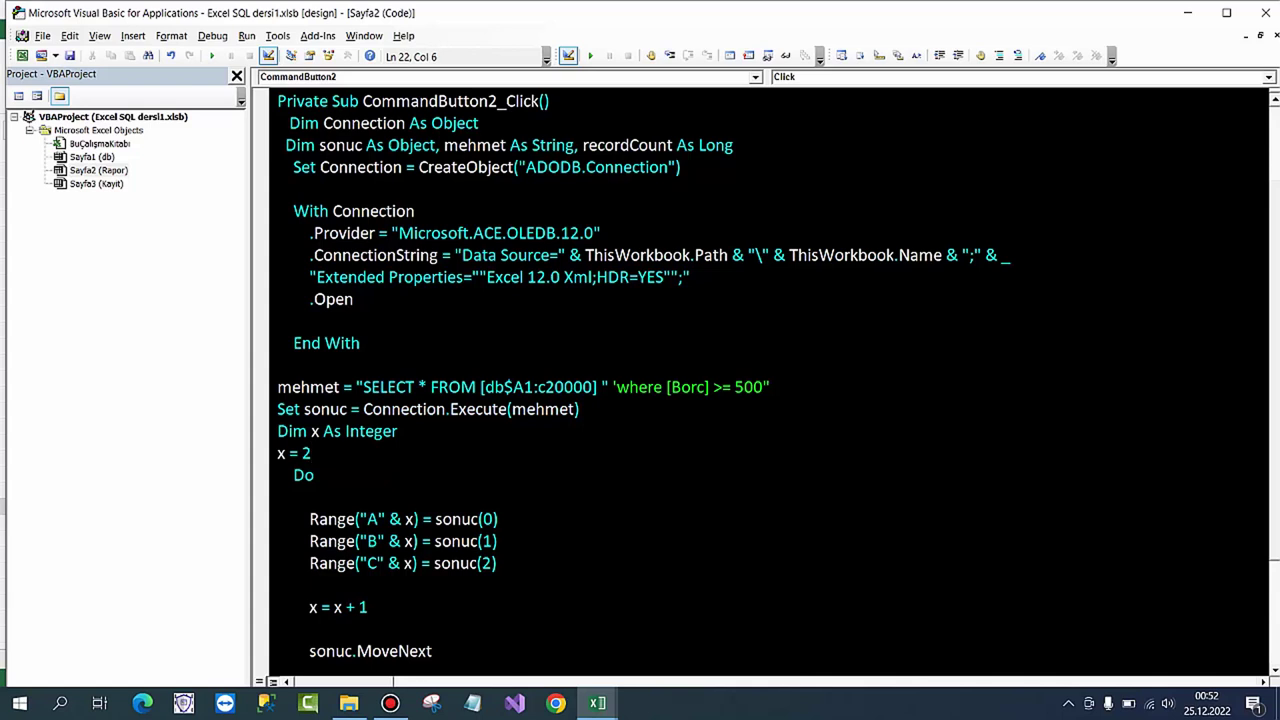
{"action": "key", "text": "shift+Home"}
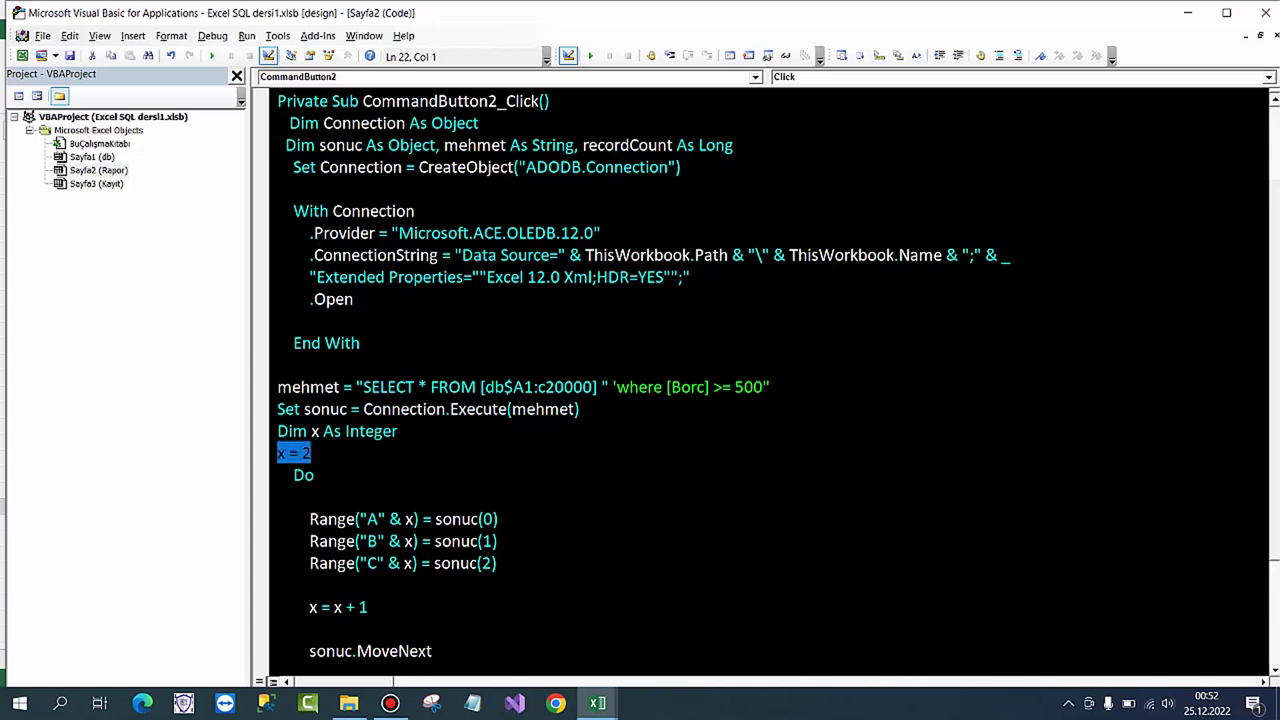
{"action": "left_click", "coordinate": [597, 703]}
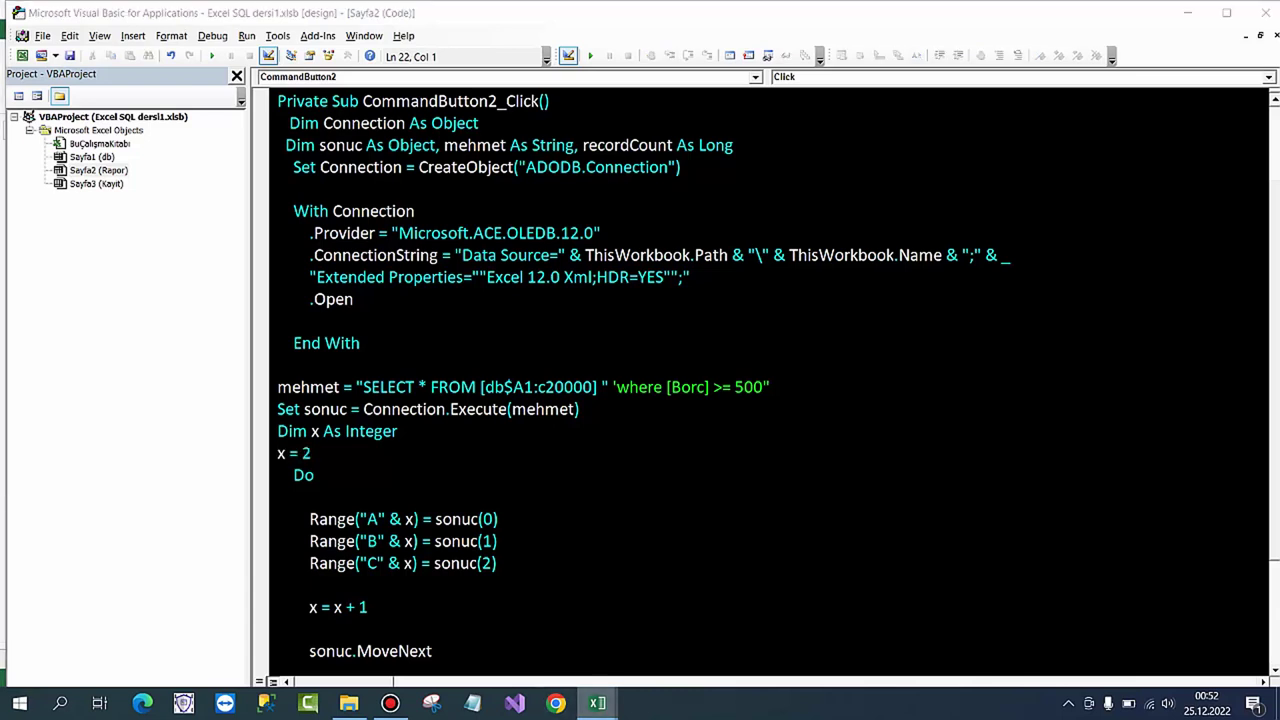
{"action": "left_click", "coordinate": [505, 635]}
Step: Select A2 on the Rapor sheet, then review the query loop's sonuc.EOF exit check in the code
{"action": "left_click", "coordinate": [136, 657]}
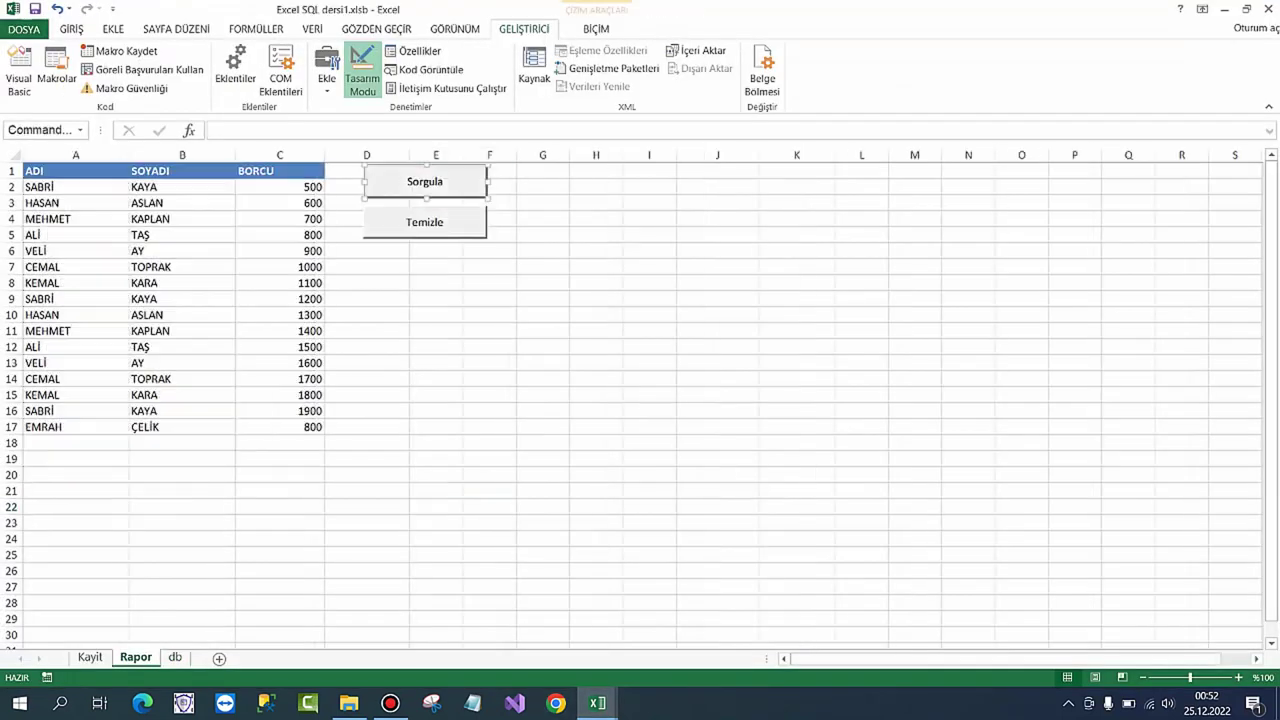
{"action": "left_click", "coordinate": [75, 186]}
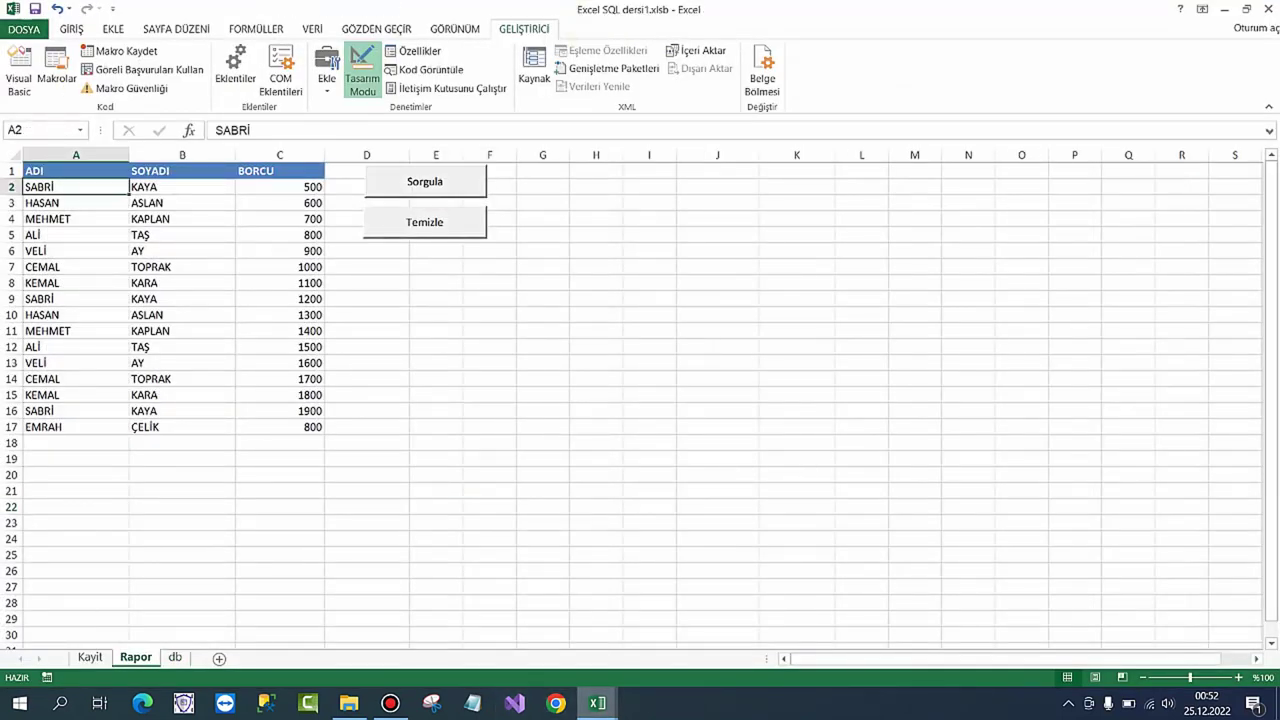
{"action": "mouse_move", "coordinate": [597, 703]}
{"action": "left_click", "coordinate": [697, 620]}
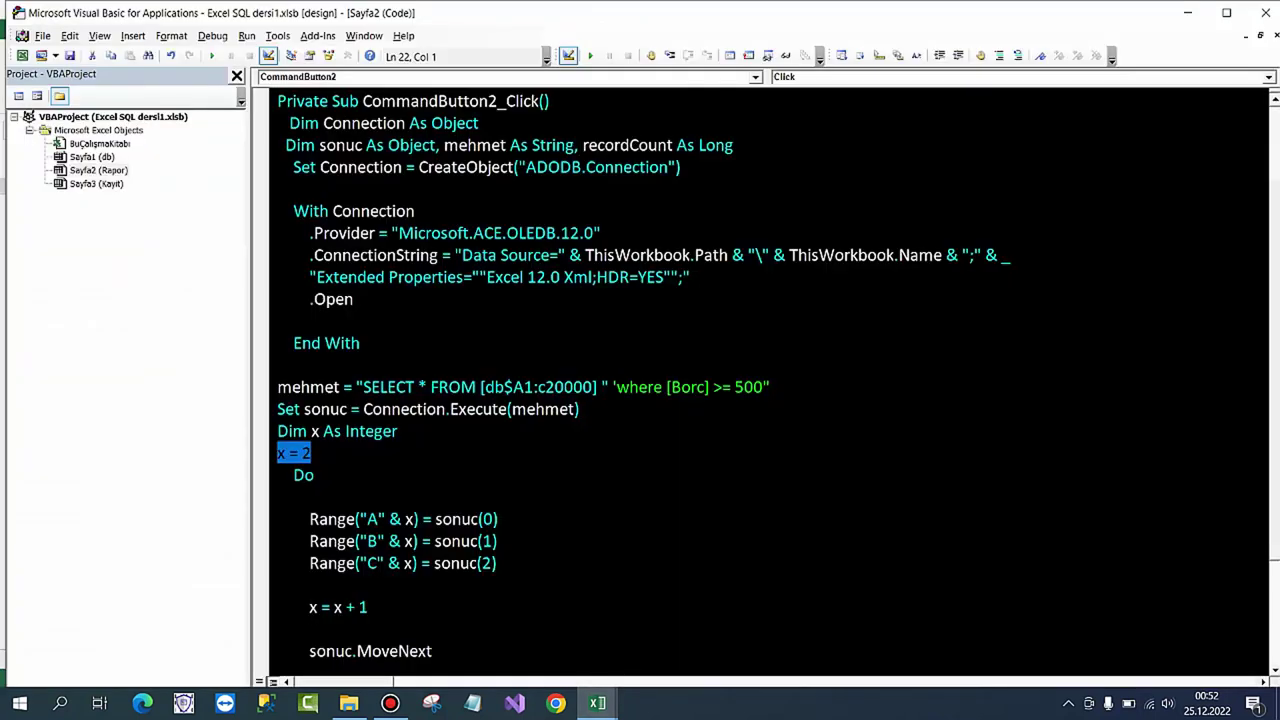
{"action": "scroll", "coordinate": [770, 370], "scroll_direction": "down", "scroll_amount": 1}
{"action": "scroll", "coordinate": [770, 370], "scroll_direction": "down", "scroll_amount": 1}
{"action": "left_click_drag", "start_coordinate": [290, 563], "coordinate": [387, 563]}
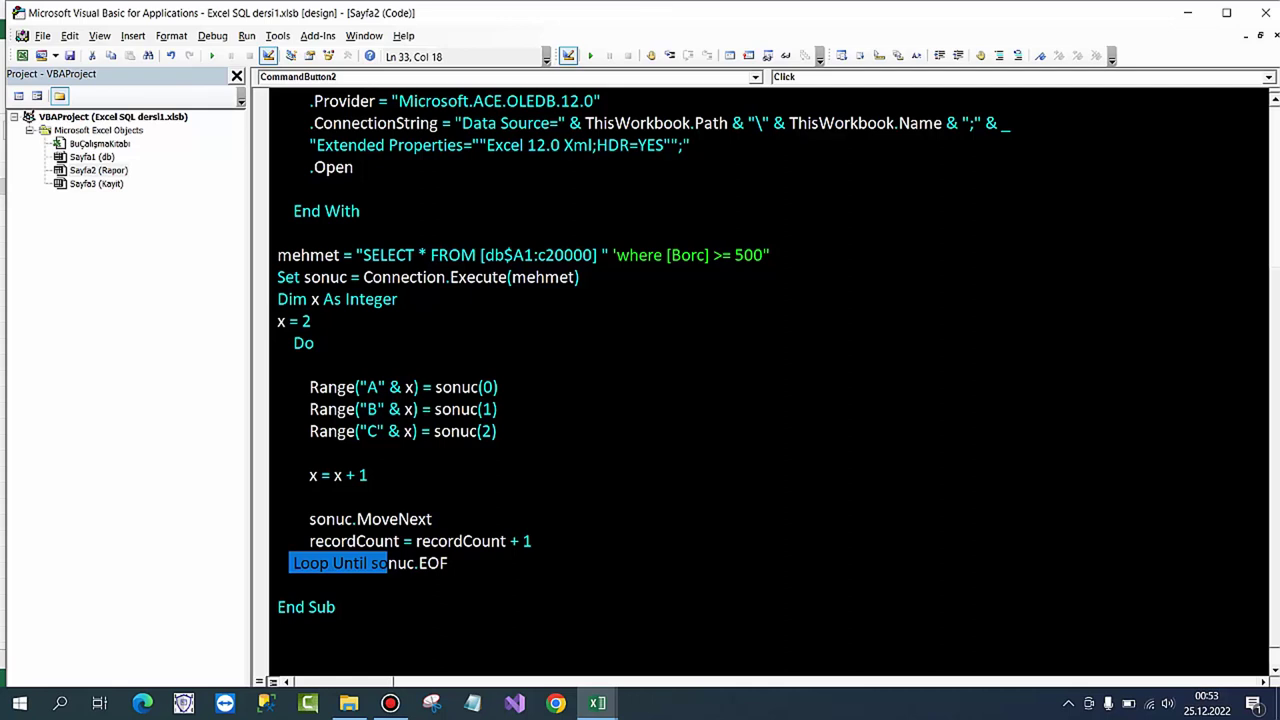
{"action": "left_click", "coordinate": [331, 563]}
{"action": "left_click_drag", "start_coordinate": [449, 563], "coordinate": [386, 563]}
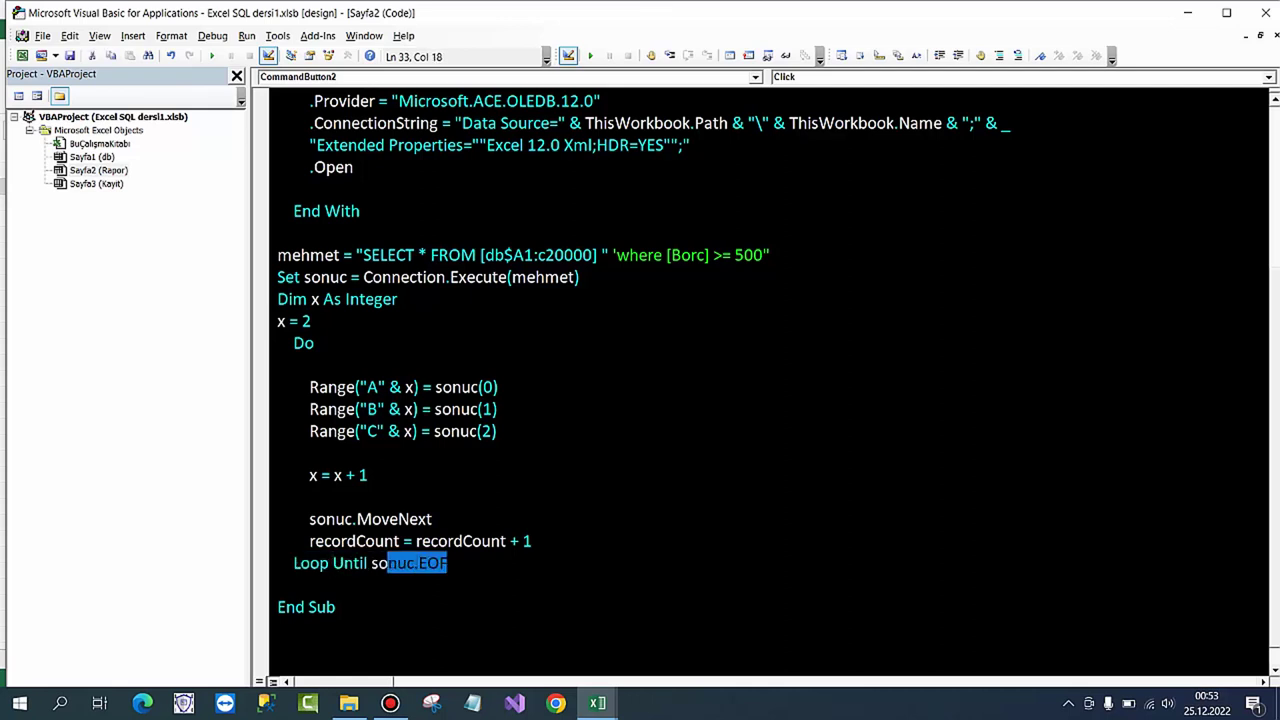
{"action": "left_click_drag", "start_coordinate": [348, 277], "coordinate": [277, 277]}
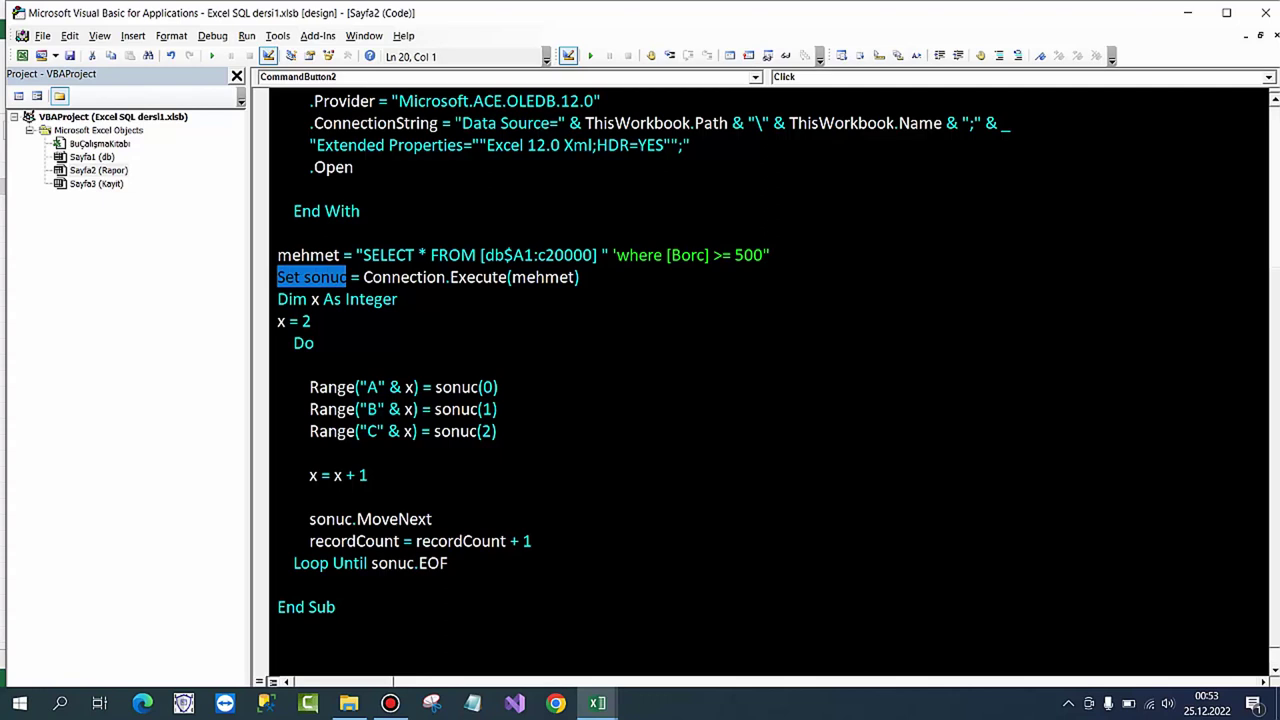
Step: Comment out the recordCount = recordCount + 1 line with Comment Block and return to Excel
{"action": "left_click", "coordinate": [329, 387]}
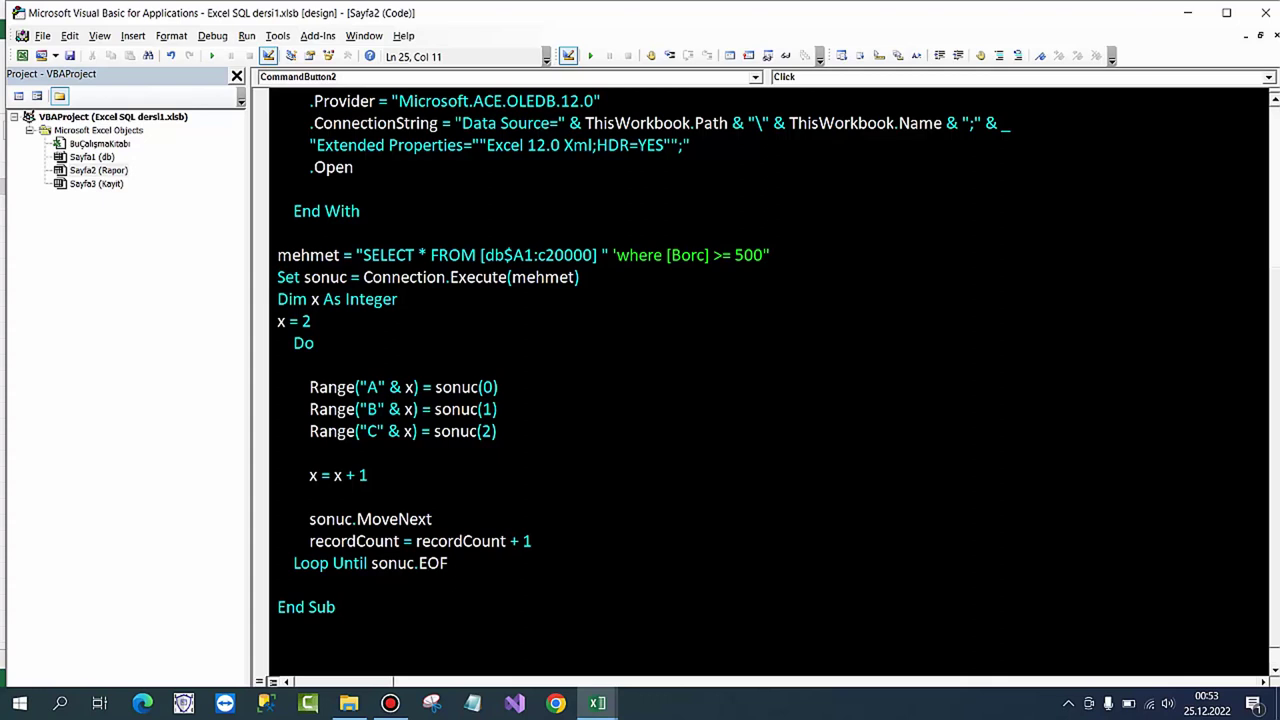
{"action": "left_click", "coordinate": [310, 387]}
{"action": "left_click", "coordinate": [481, 409]}
{"action": "left_click_drag", "start_coordinate": [309, 519], "coordinate": [432, 519]}
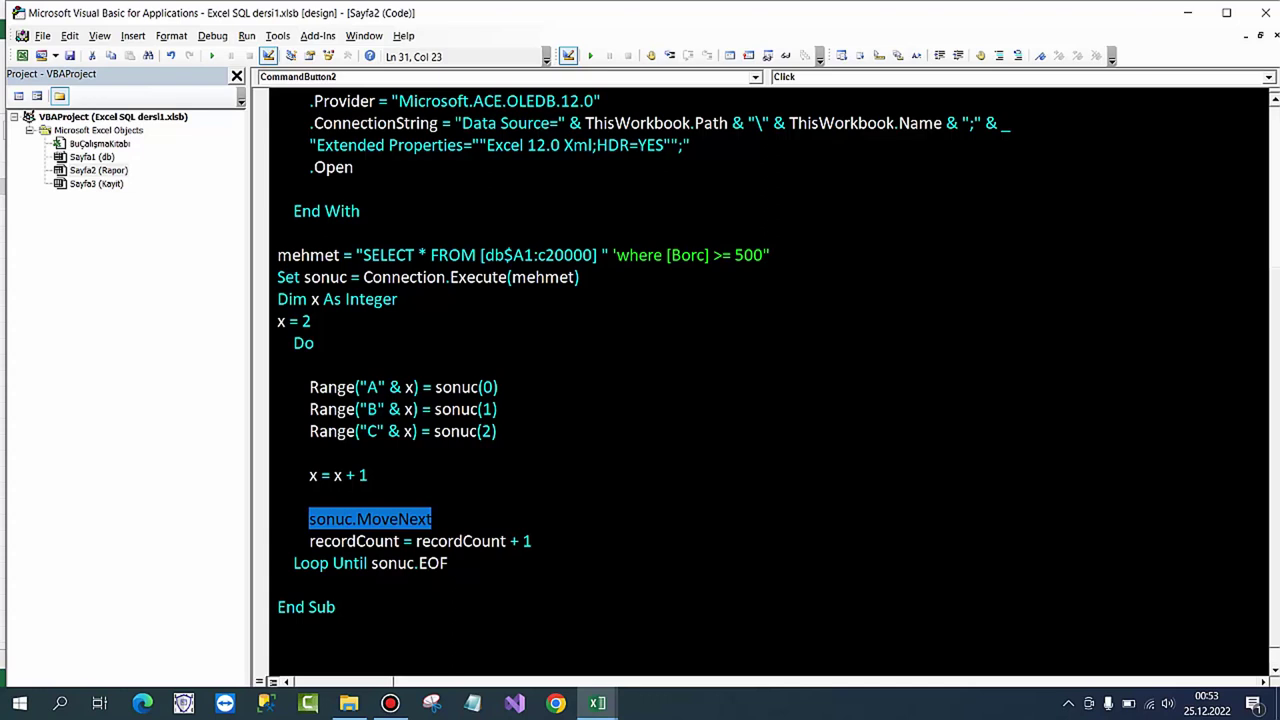
{"action": "left_click_drag", "start_coordinate": [531, 541], "coordinate": [290, 541]}
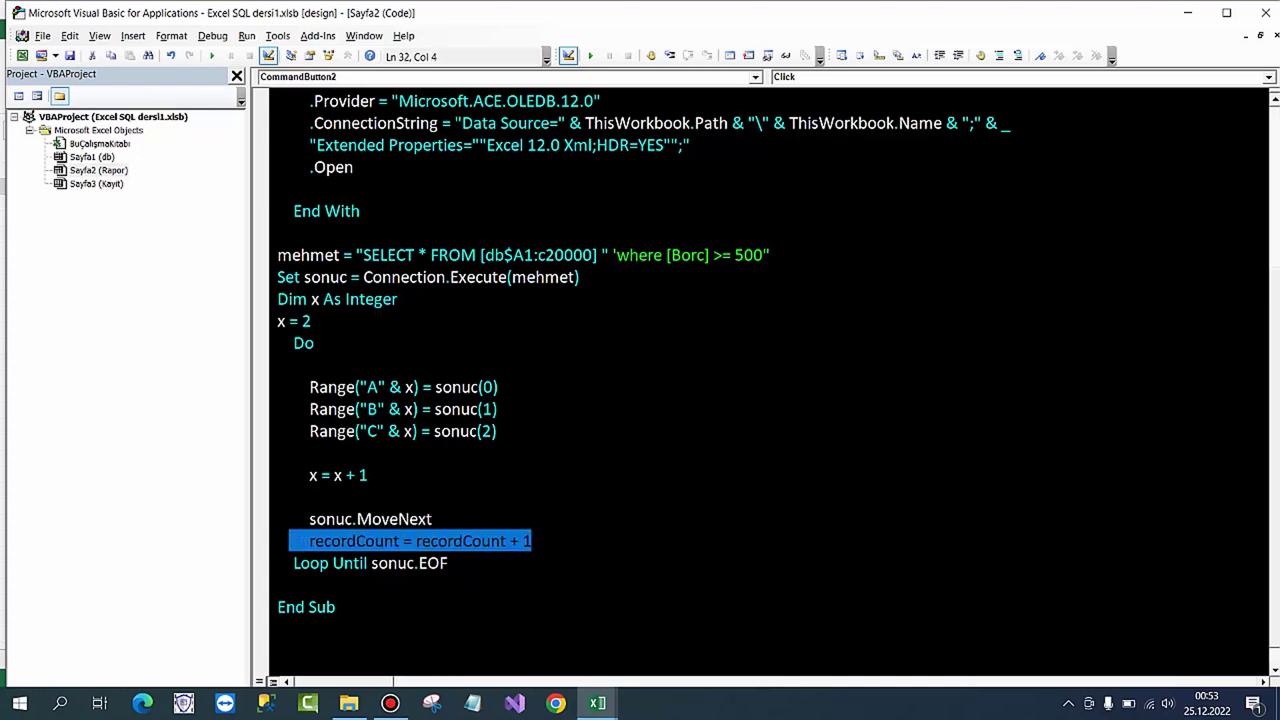
{"action": "left_click", "coordinate": [999, 56]}
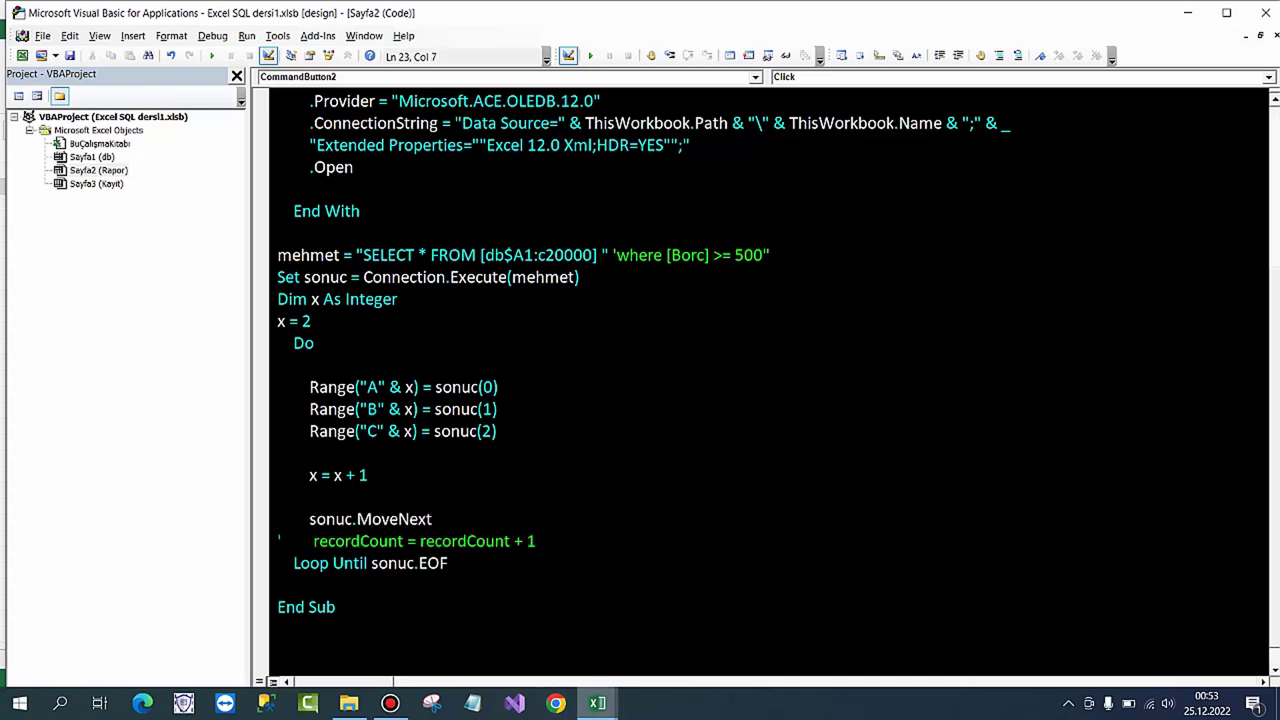
{"action": "mouse_move", "coordinate": [597, 703]}
{"action": "left_click", "coordinate": [504, 640]}
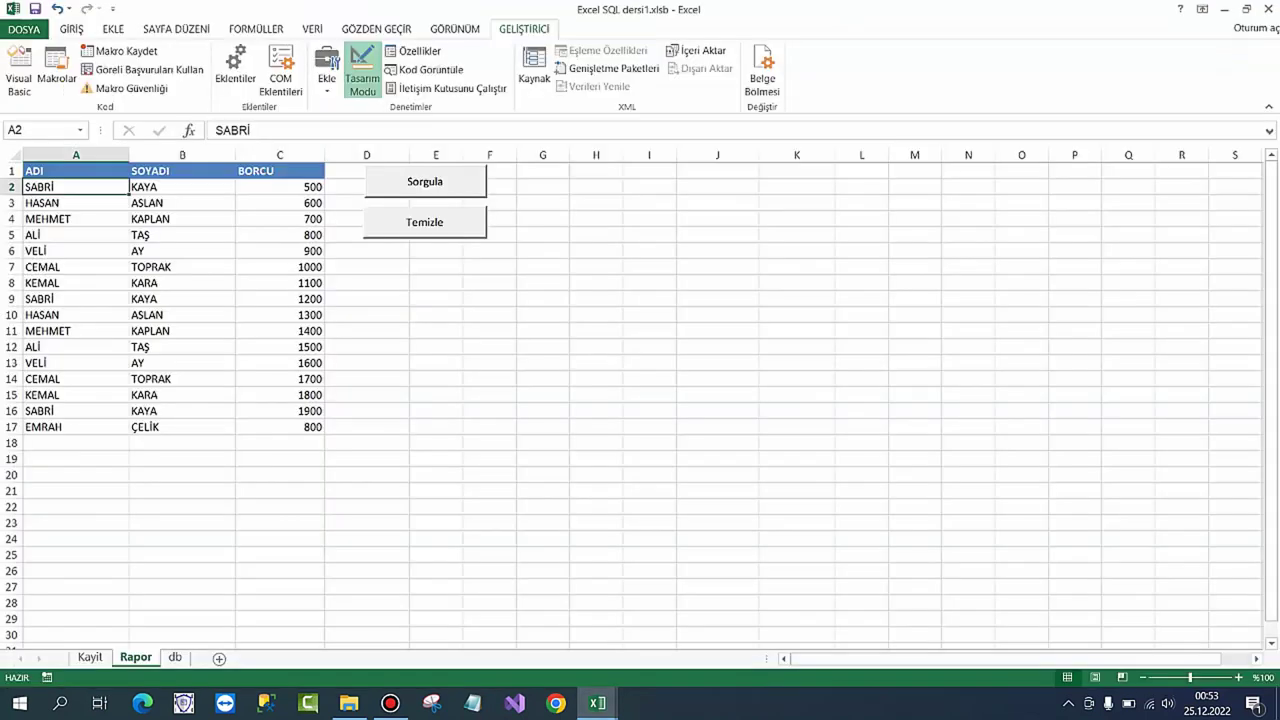
Step: Turn off Design Mode, clear and rerun the query, then compare Rapor with the db sheet
{"action": "left_click", "coordinate": [366, 330]}
{"action": "left_click", "coordinate": [362, 75]}
{"action": "left_click", "coordinate": [424, 222]}
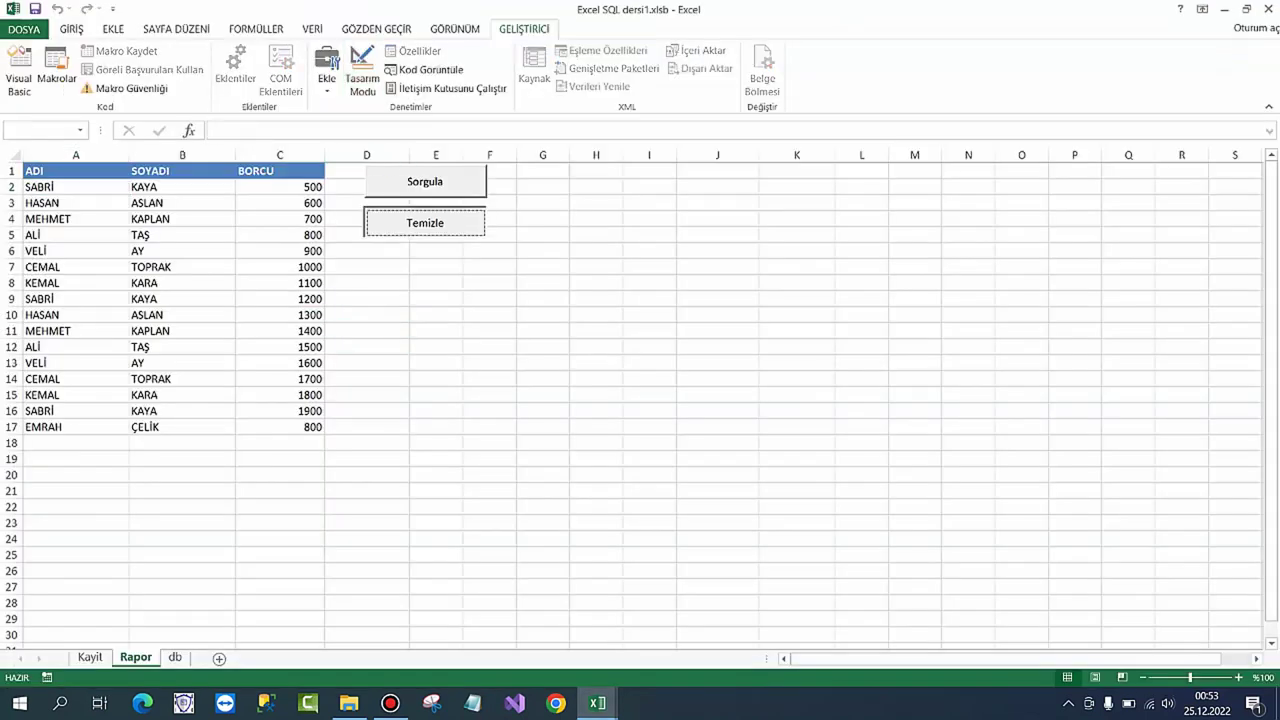
{"action": "left_click", "coordinate": [424, 181]}
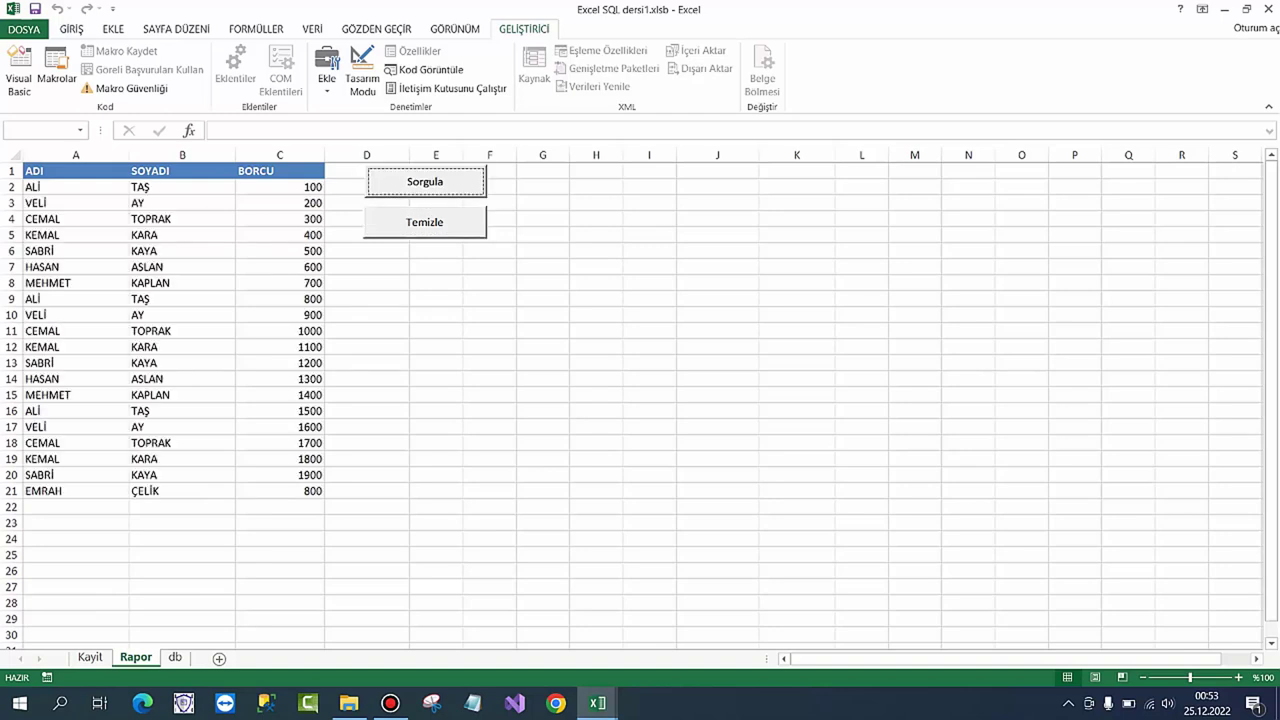
{"action": "left_click", "coordinate": [175, 657]}
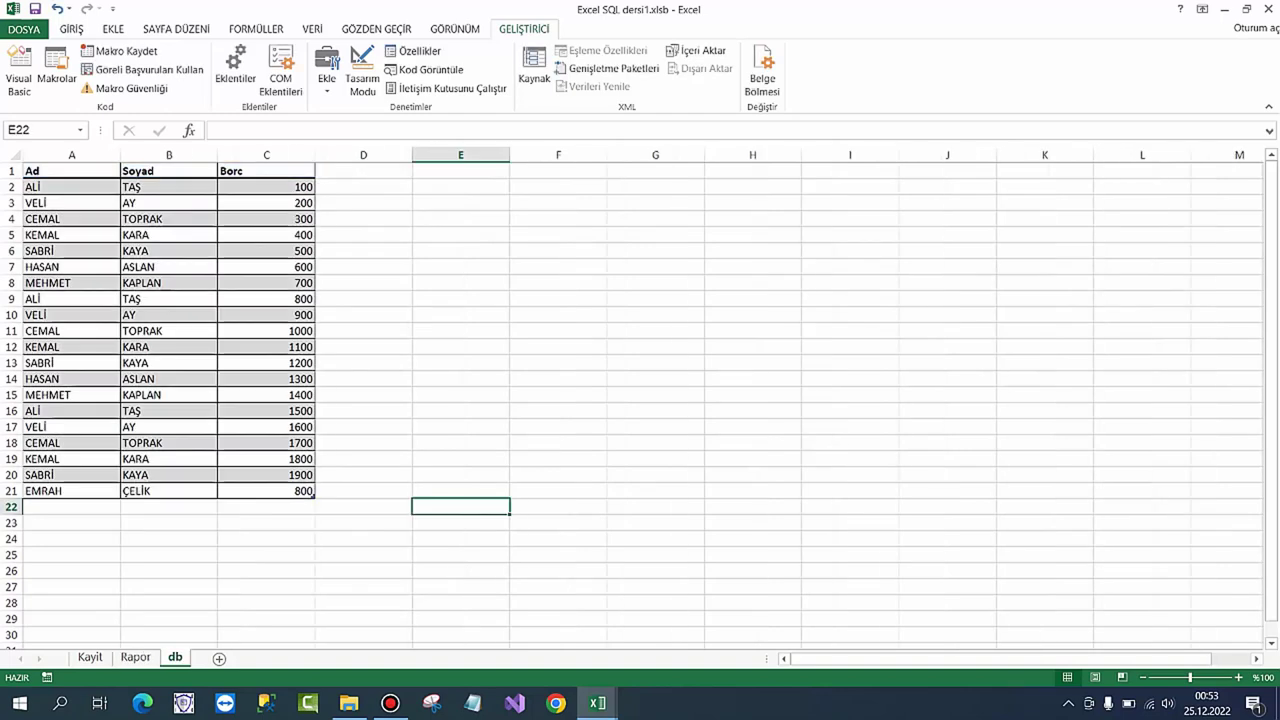
{"action": "left_click", "coordinate": [136, 657]}
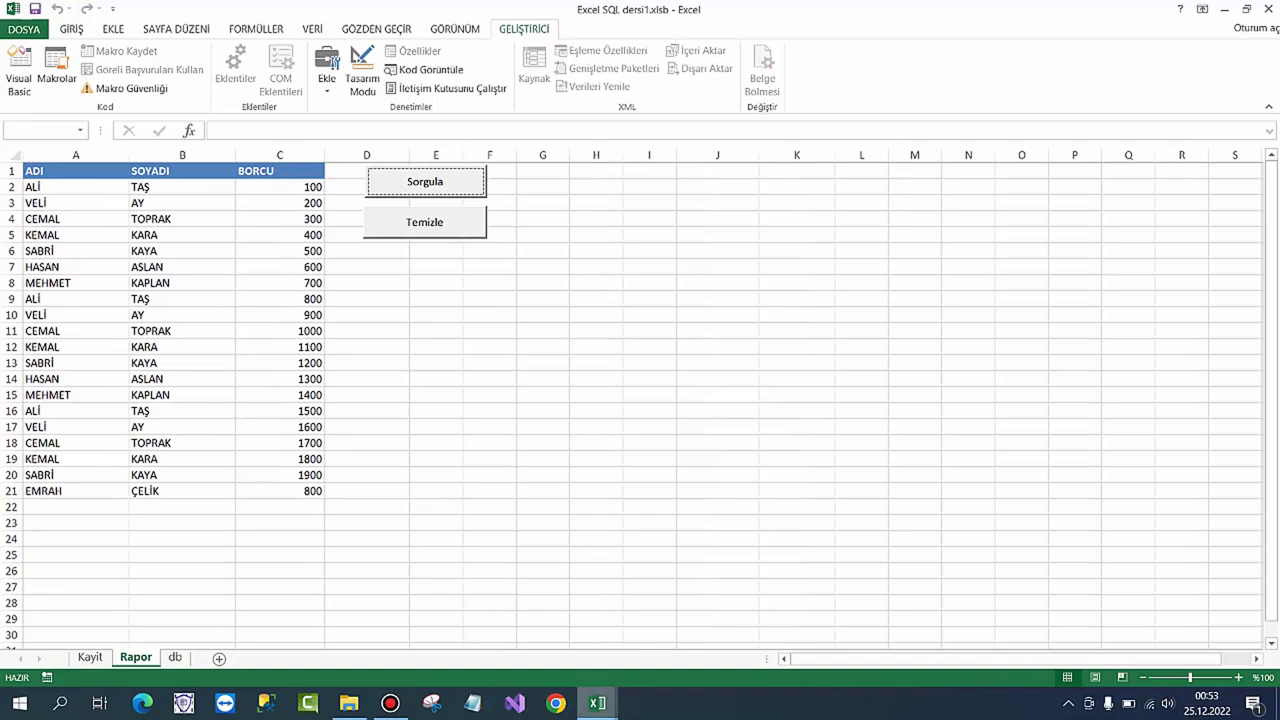
Step: Repeat Temizle and Sorgula twice more to confirm all 20 rows, then return to the VBA editor
{"action": "left_click", "coordinate": [424, 222]}
{"action": "left_click", "coordinate": [425, 181]}
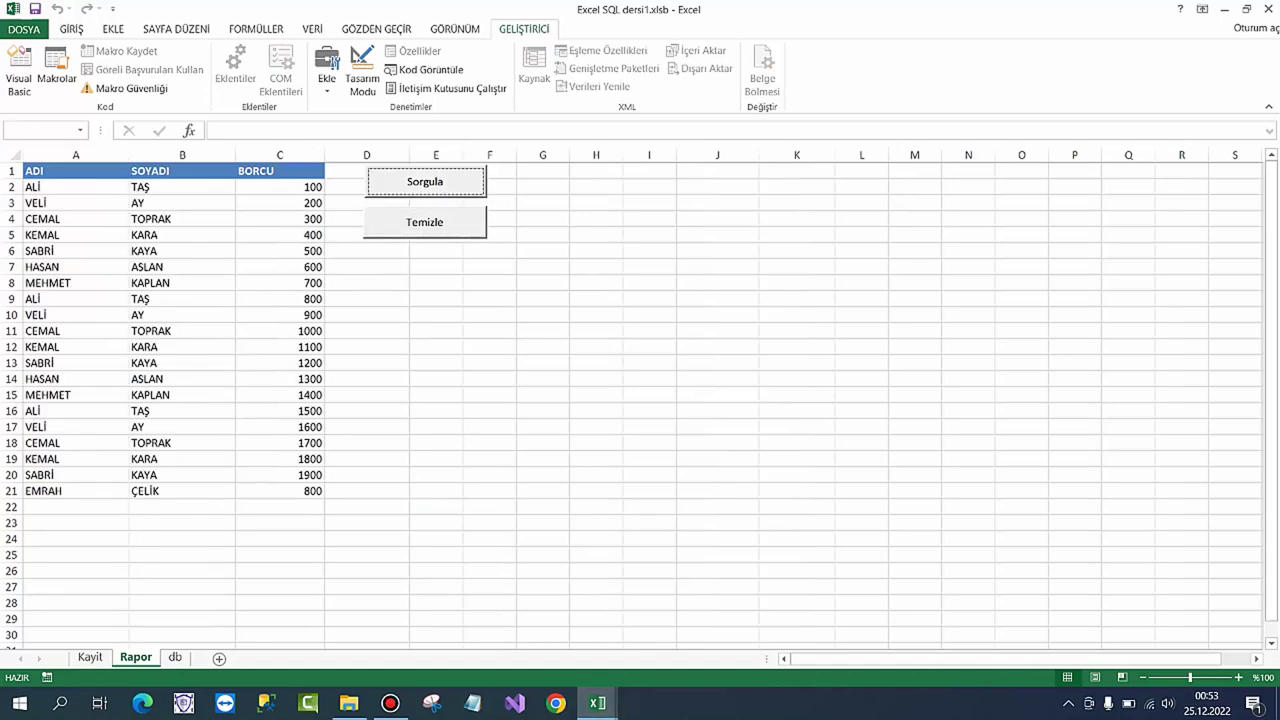
{"action": "left_click", "coordinate": [424, 222]}
{"action": "left_click", "coordinate": [425, 181]}
{"action": "mouse_move", "coordinate": [597, 703]}
{"action": "left_click", "coordinate": [687, 622]}
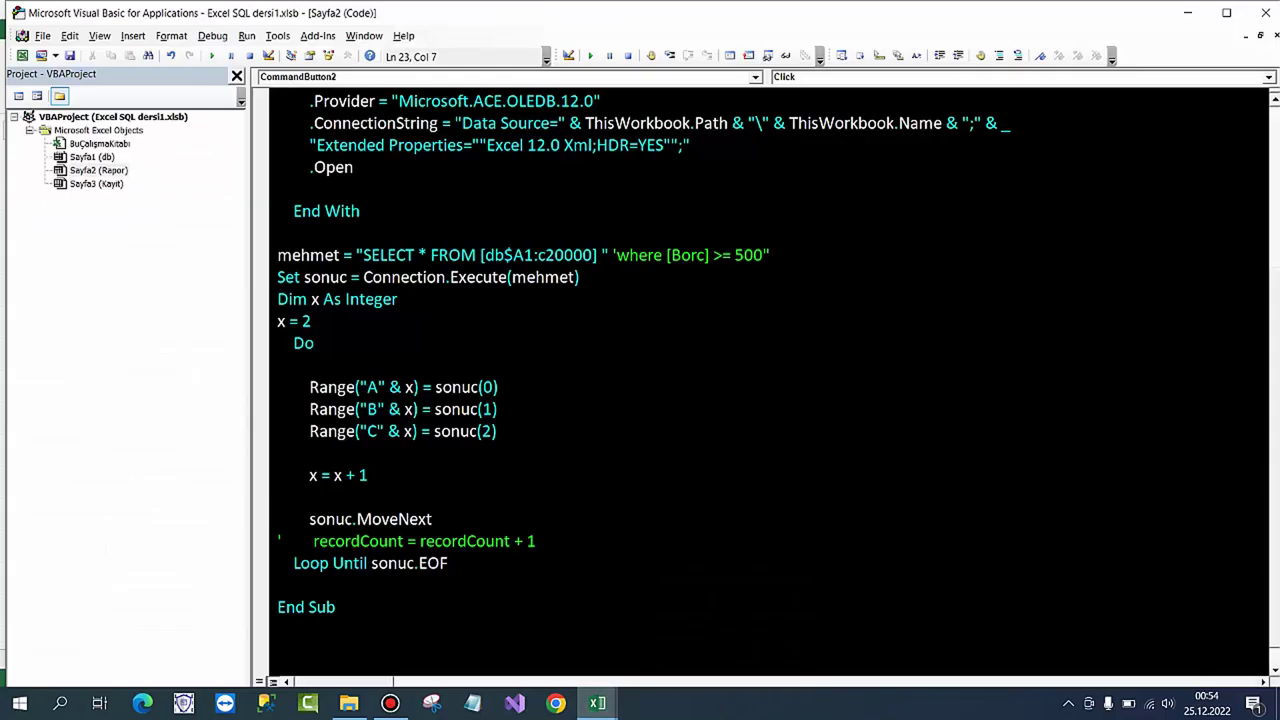
Step: Delete the commented recordCount line and comment out sonuc.MoveNext with an apostrophe
{"action": "left_click_drag", "start_coordinate": [536, 541], "coordinate": [278, 541]}
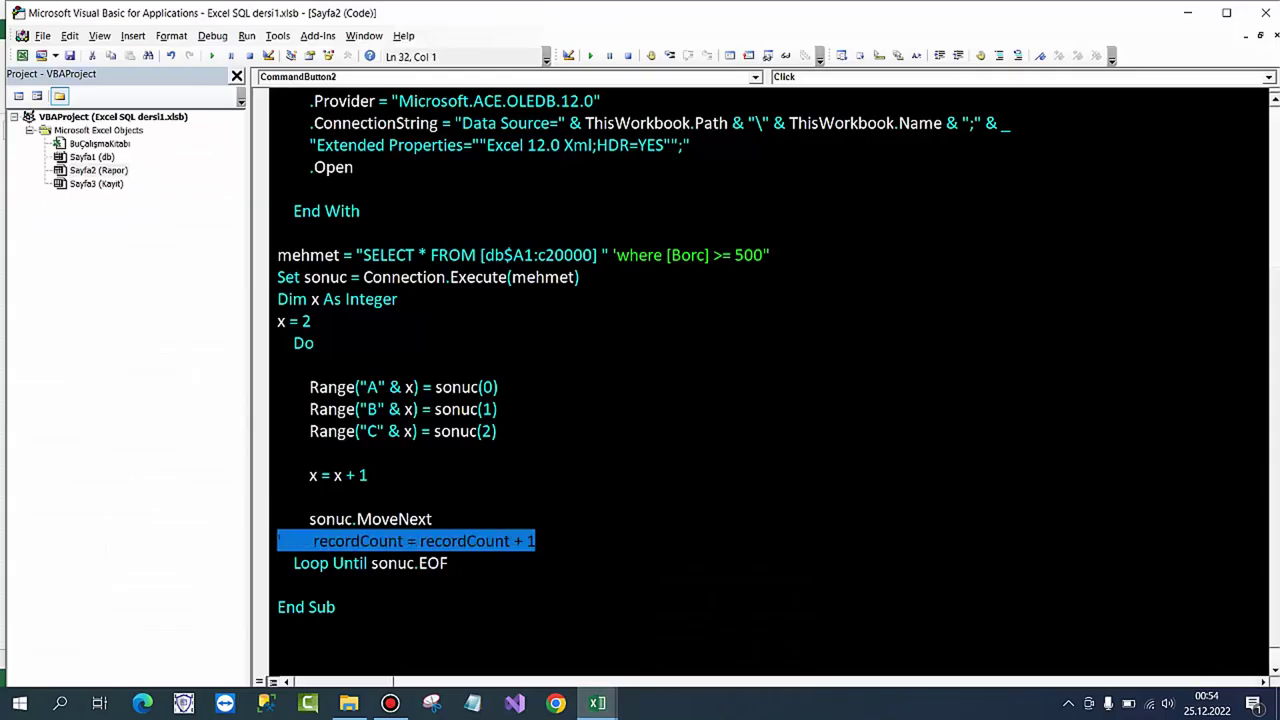
{"action": "key", "text": "Delete"}
{"action": "left_click", "coordinate": [309, 519]}
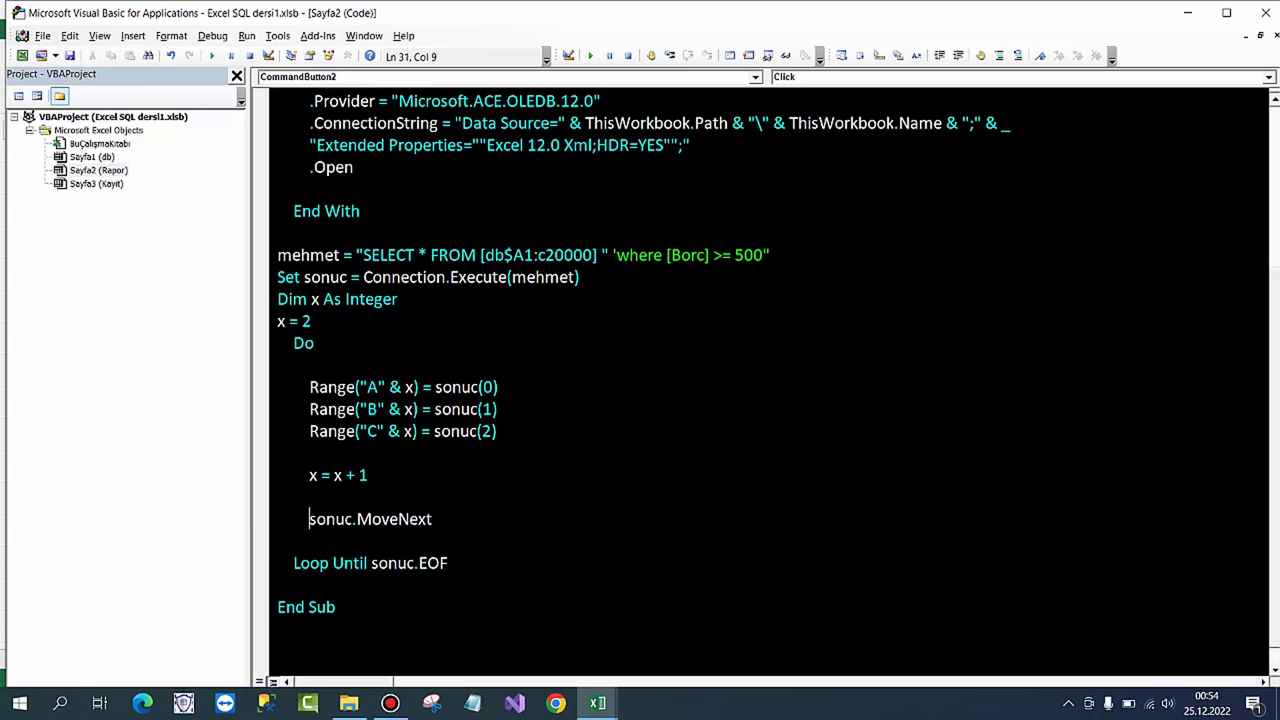
{"action": "type", "text": "'"}
{"action": "left_click", "coordinate": [311, 453]}
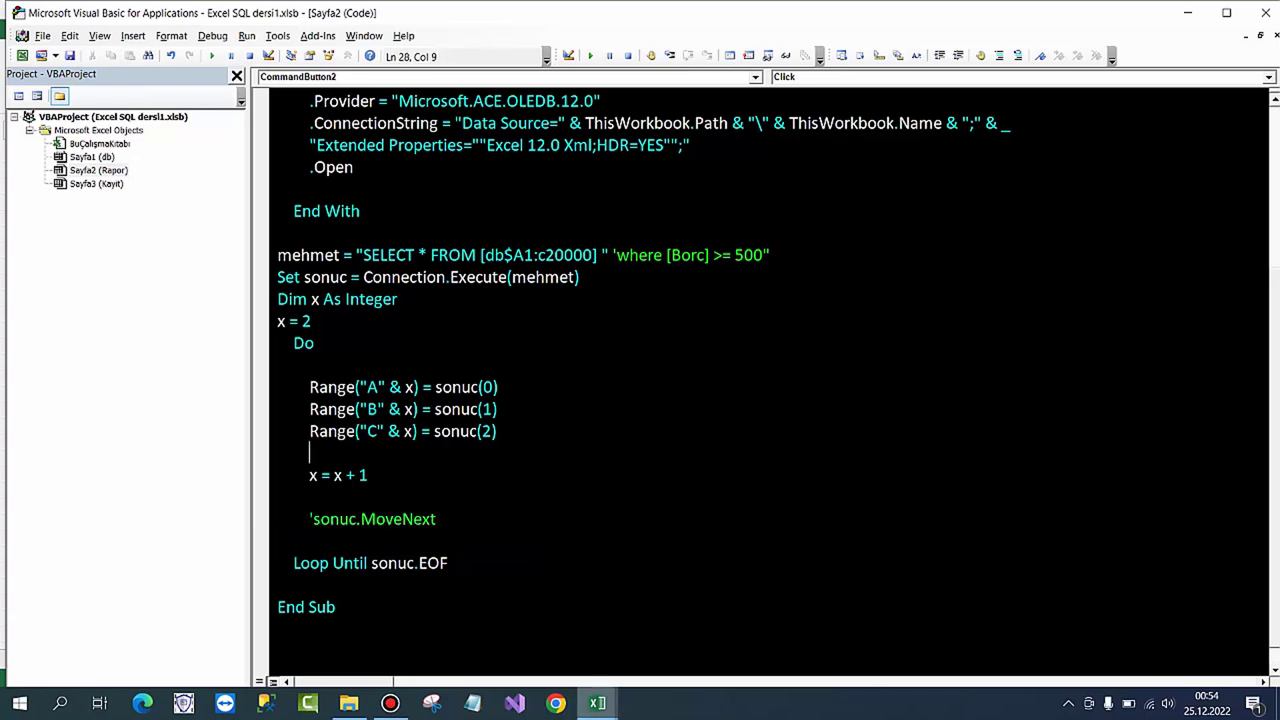
Step: In Excel, clear the Rapor report and run Sorgula with MoveNext disabled
{"action": "left_click", "coordinate": [597, 703]}
{"action": "left_click", "coordinate": [506, 632]}
{"action": "left_click", "coordinate": [424, 222]}
{"action": "left_click", "coordinate": [425, 182]}
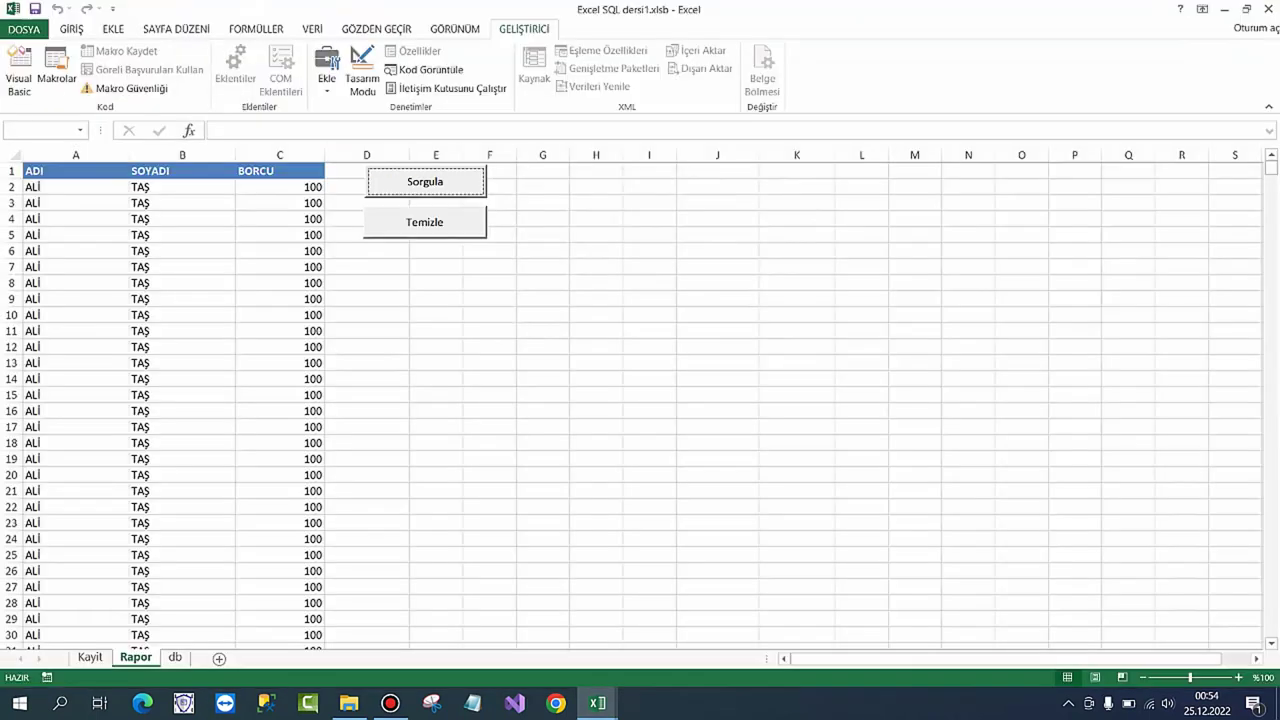
Step: Dismiss the Overflow error and remove the apostrophe to restore sonuc.MoveNext
{"action": "left_click", "coordinate": [489, 346]}
{"action": "mouse_move", "coordinate": [597, 703]}
{"action": "left_click", "coordinate": [690, 620]}
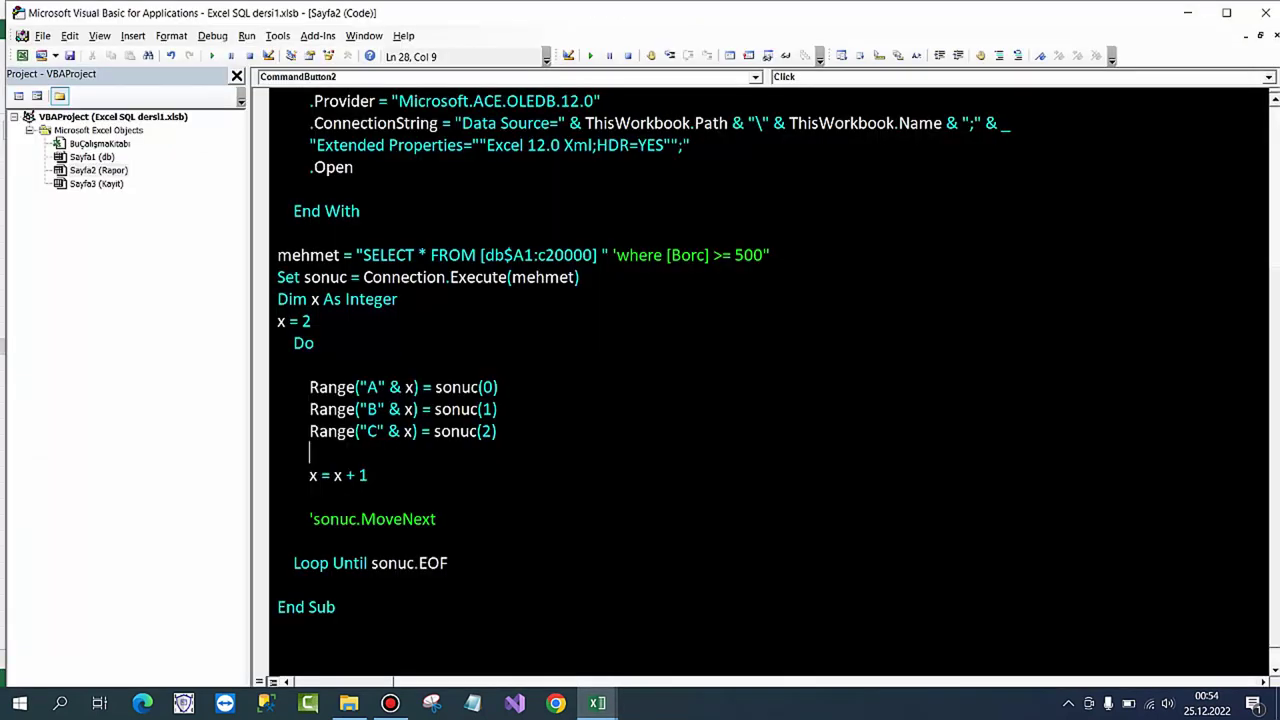
{"action": "left_click", "coordinate": [566, 255]}
{"action": "left_click", "coordinate": [313, 519]}
{"action": "left_click_drag", "start_coordinate": [313, 519], "coordinate": [305, 519]}
{"action": "left_click_drag", "start_coordinate": [352, 277], "coordinate": [277, 277]}
{"action": "left_click", "coordinate": [347, 299]}
{"action": "left_click", "coordinate": [313, 519]}
{"action": "key", "text": "BackSpace"}
{"action": "left_click", "coordinate": [368, 475]}
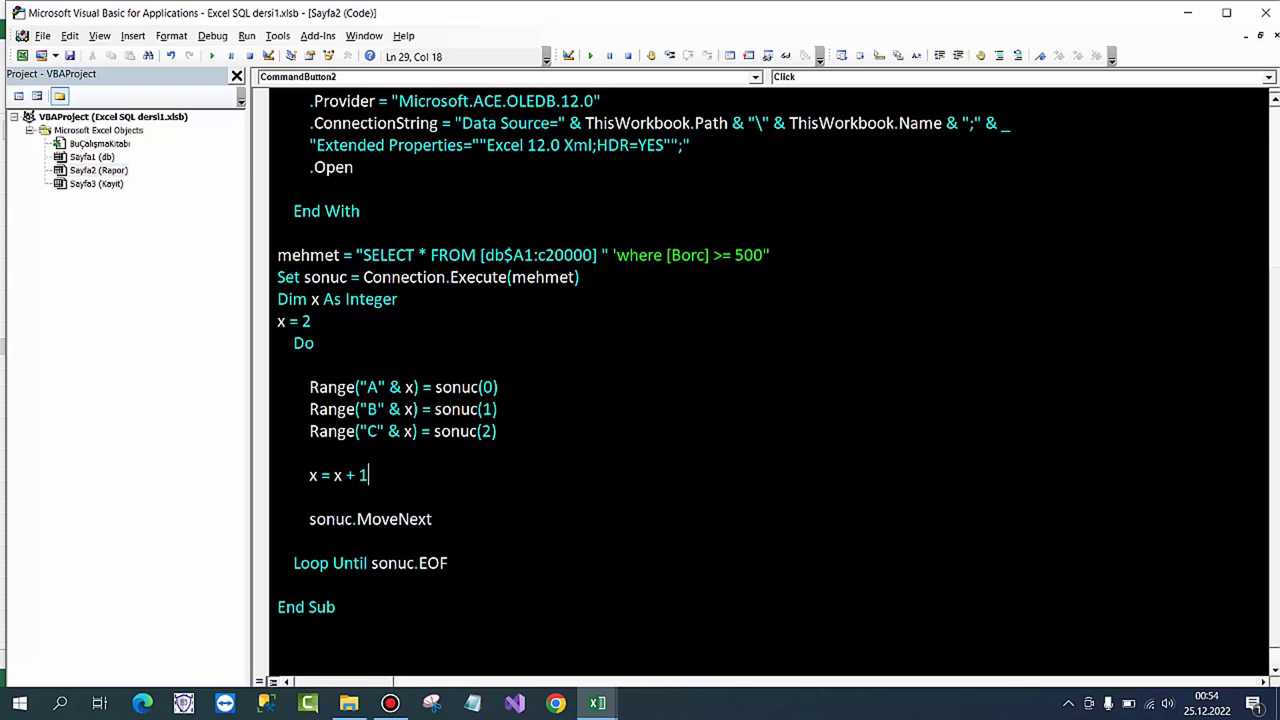
Step: Clear the Rapor rows with Temizle, turn Design Mode back on, and view the clearing routine's code
{"action": "key", "text": "alt+F11"}
{"action": "left_click", "coordinate": [508, 630]}
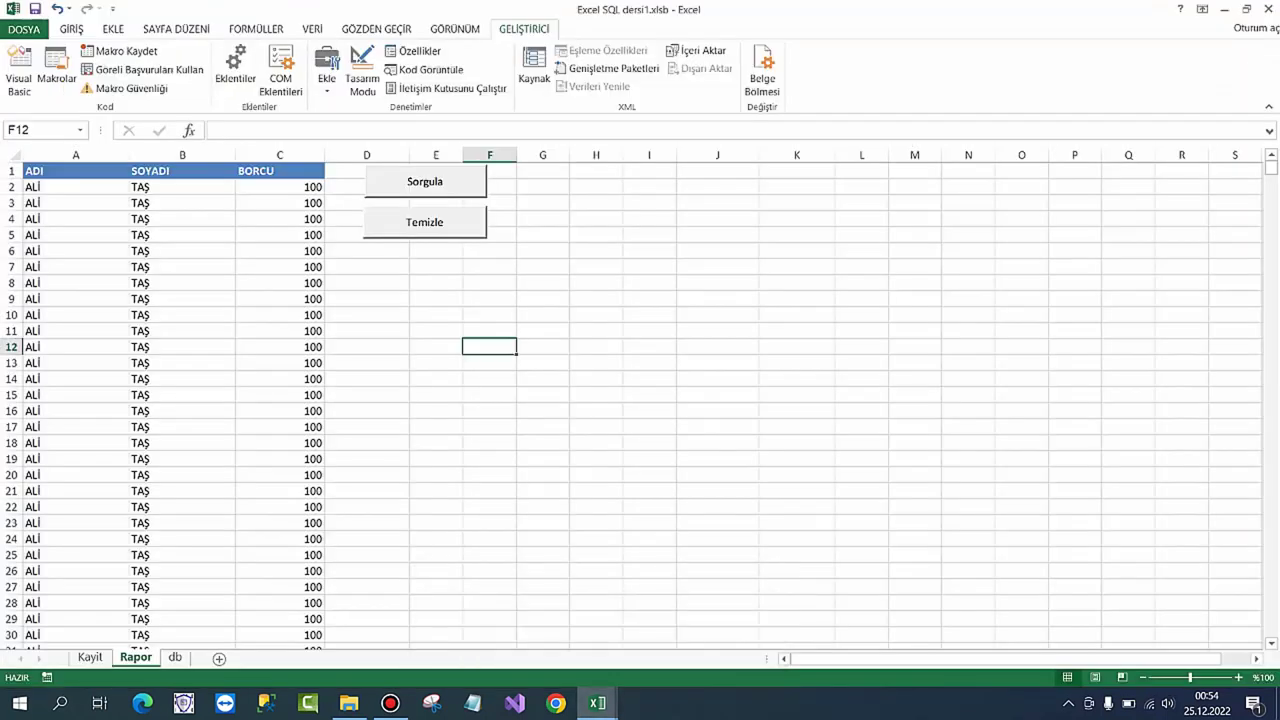
{"action": "left_click", "coordinate": [424, 222]}
{"action": "left_click", "coordinate": [362, 75]}
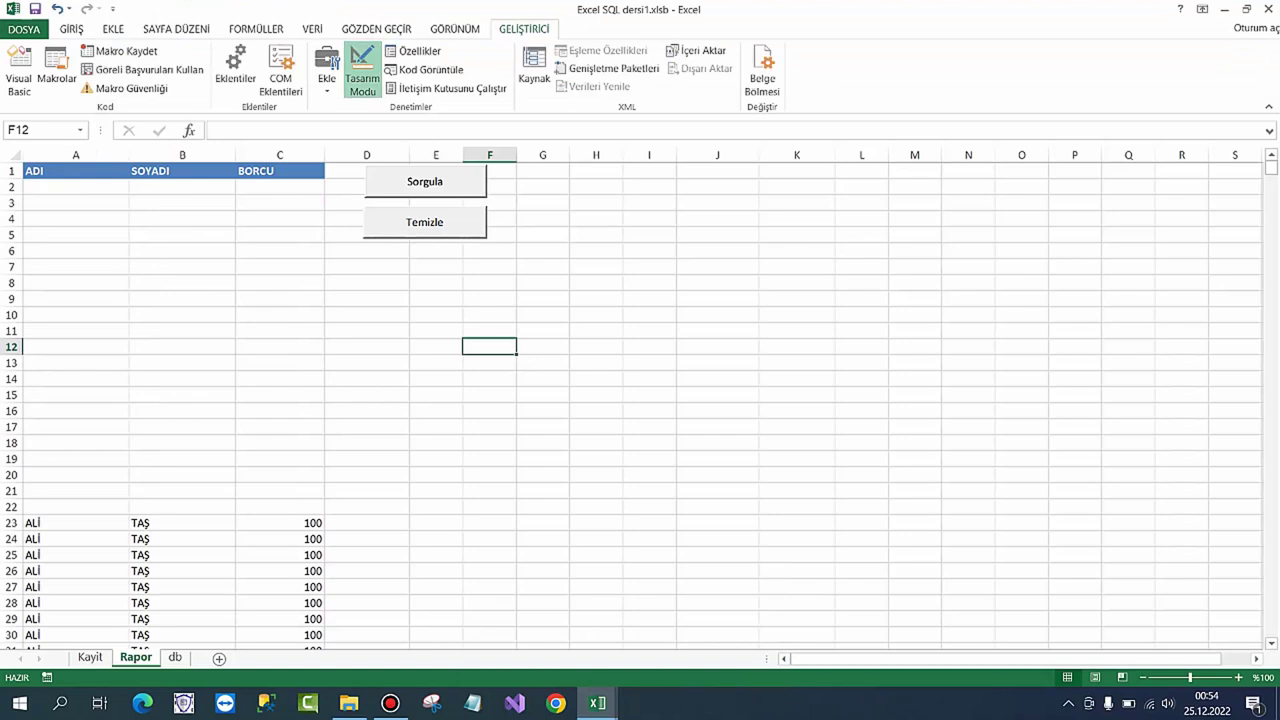
{"action": "key", "text": "alt+F11"}
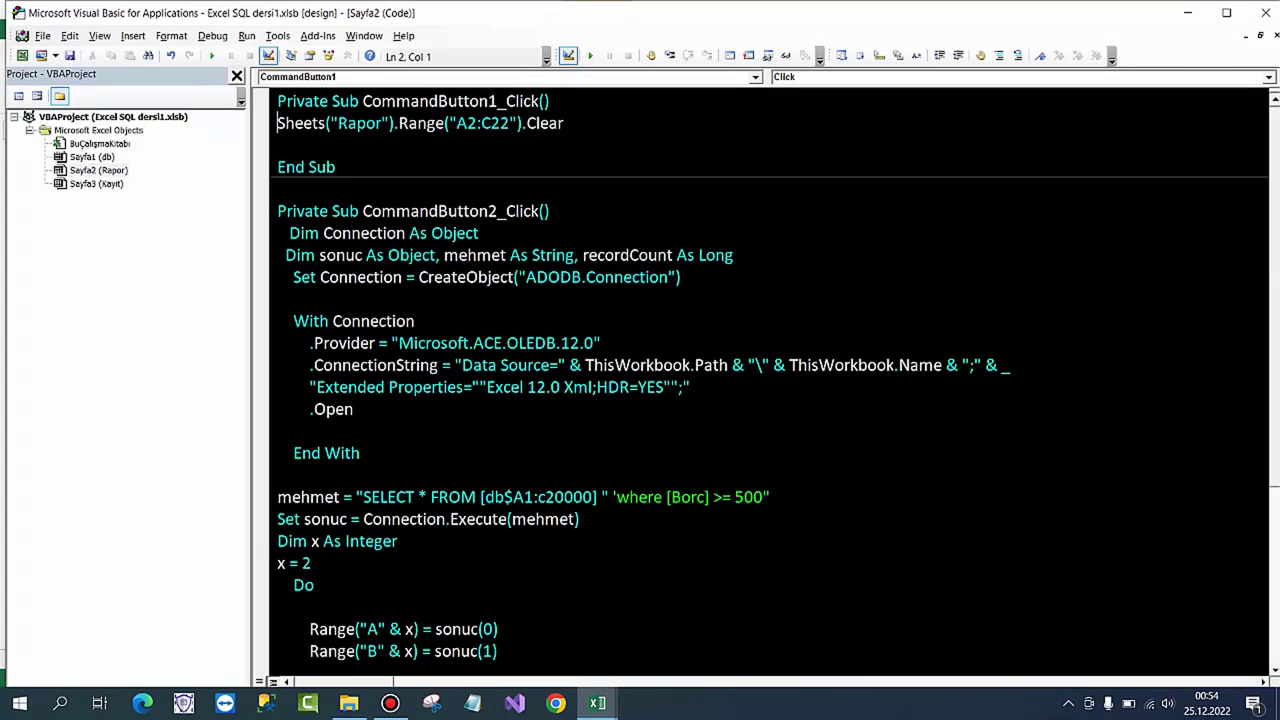
Step: Change the clear range in CommandButton1_Click from A2:C22 to A2:C20000
{"action": "left_click", "coordinate": [512, 123]}
{"action": "key", "text": "shift+Left"}
{"action": "type", "text": "00"}
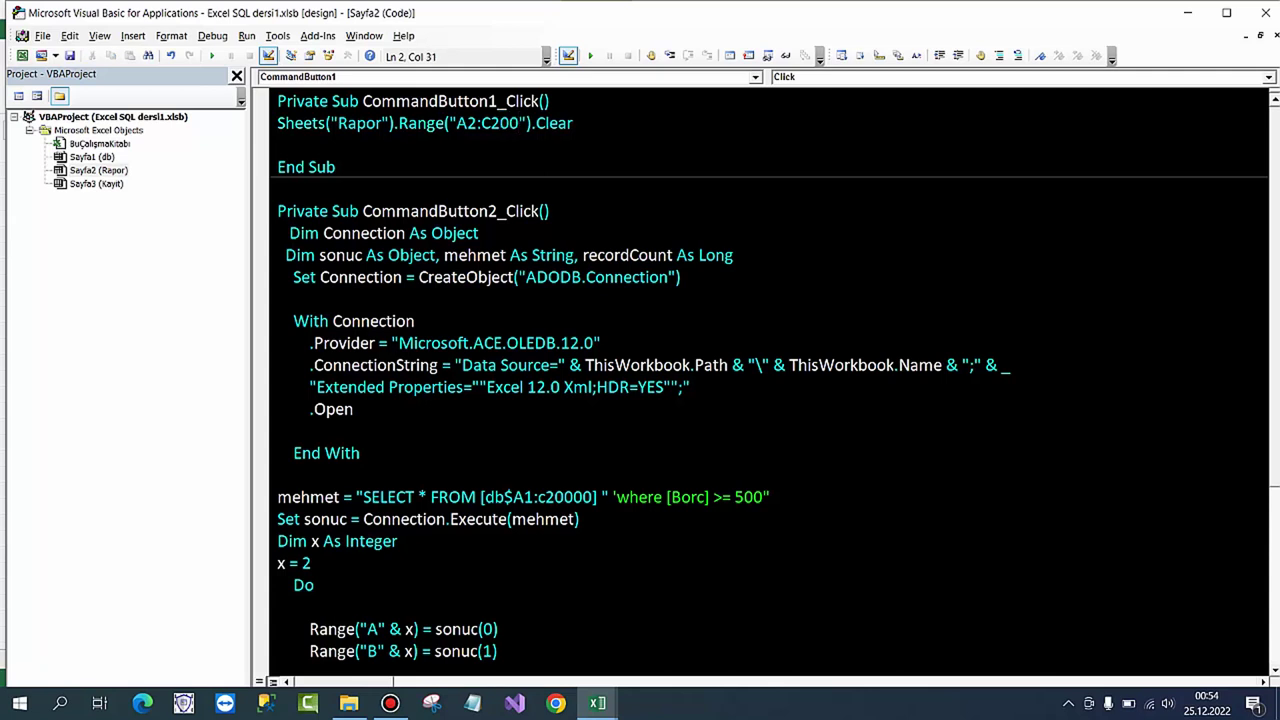
{"action": "type", "text": "00"}
{"action": "left_click", "coordinate": [335, 167]}
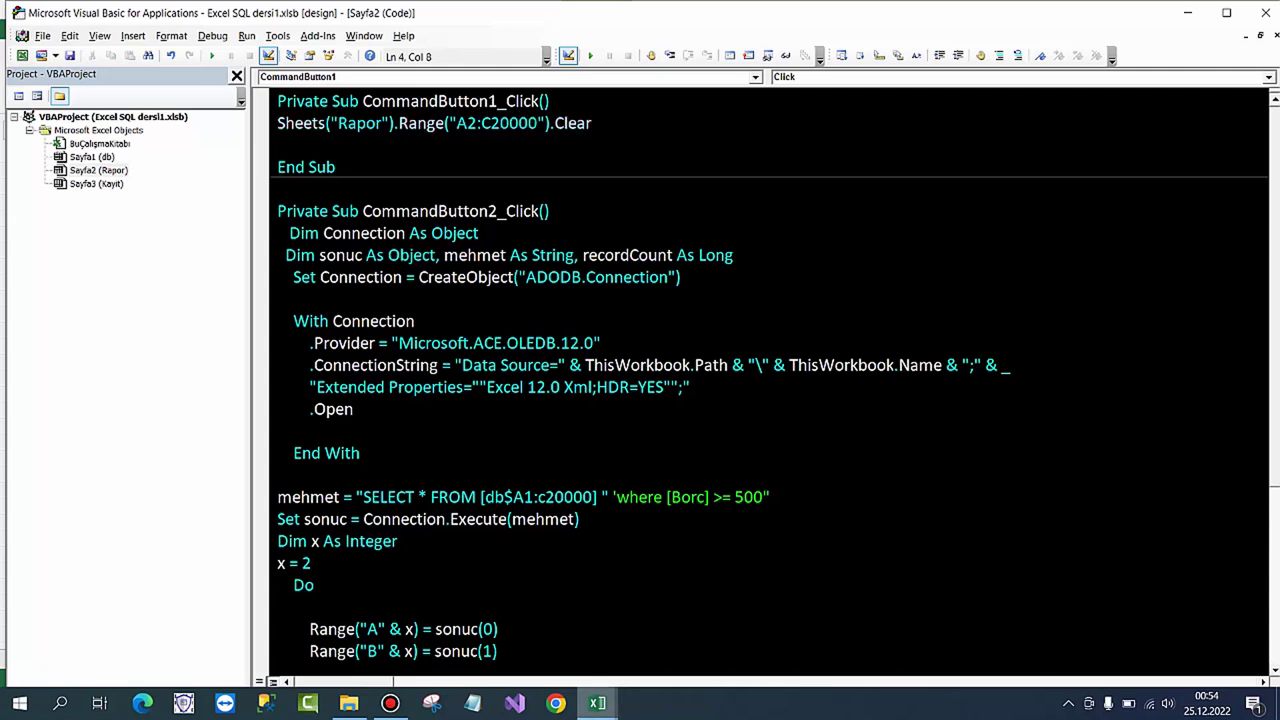
Step: Run Sorgula then Temizle to confirm the whole report empties, then return to the VBA editor
{"action": "mouse_move", "coordinate": [597, 703]}
{"action": "left_click", "coordinate": [511, 634]}
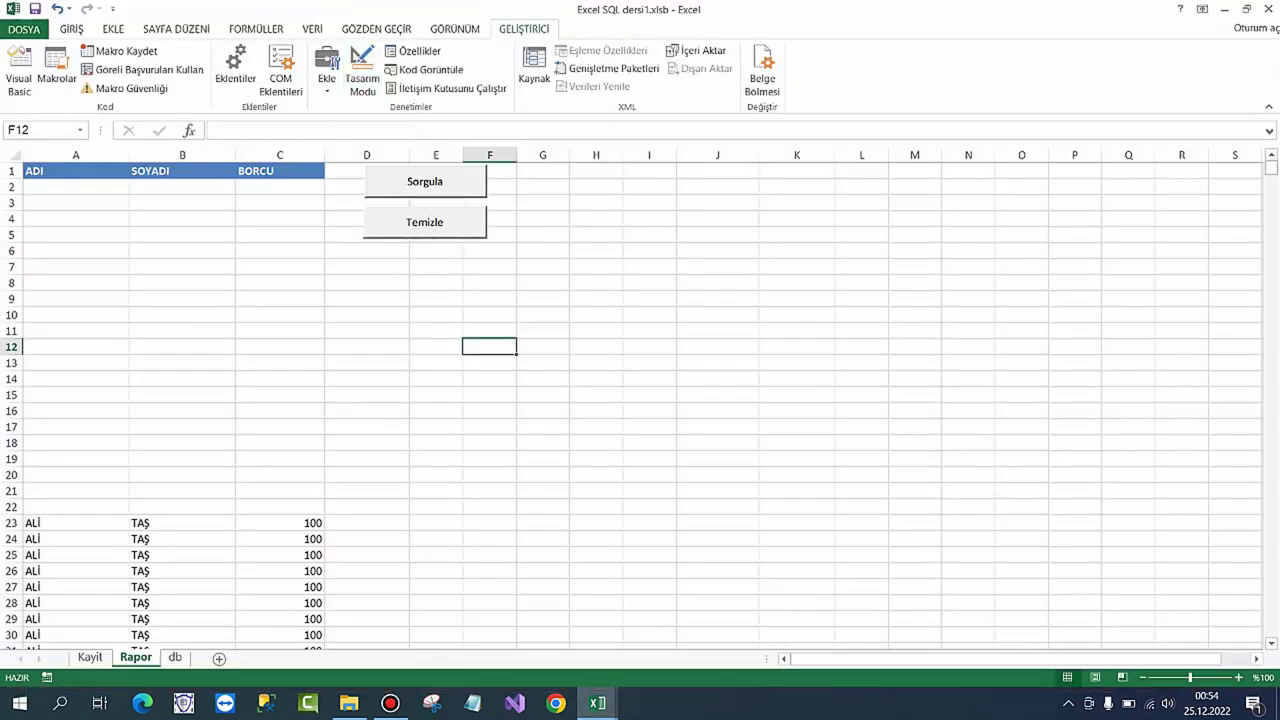
{"action": "left_click", "coordinate": [424, 181]}
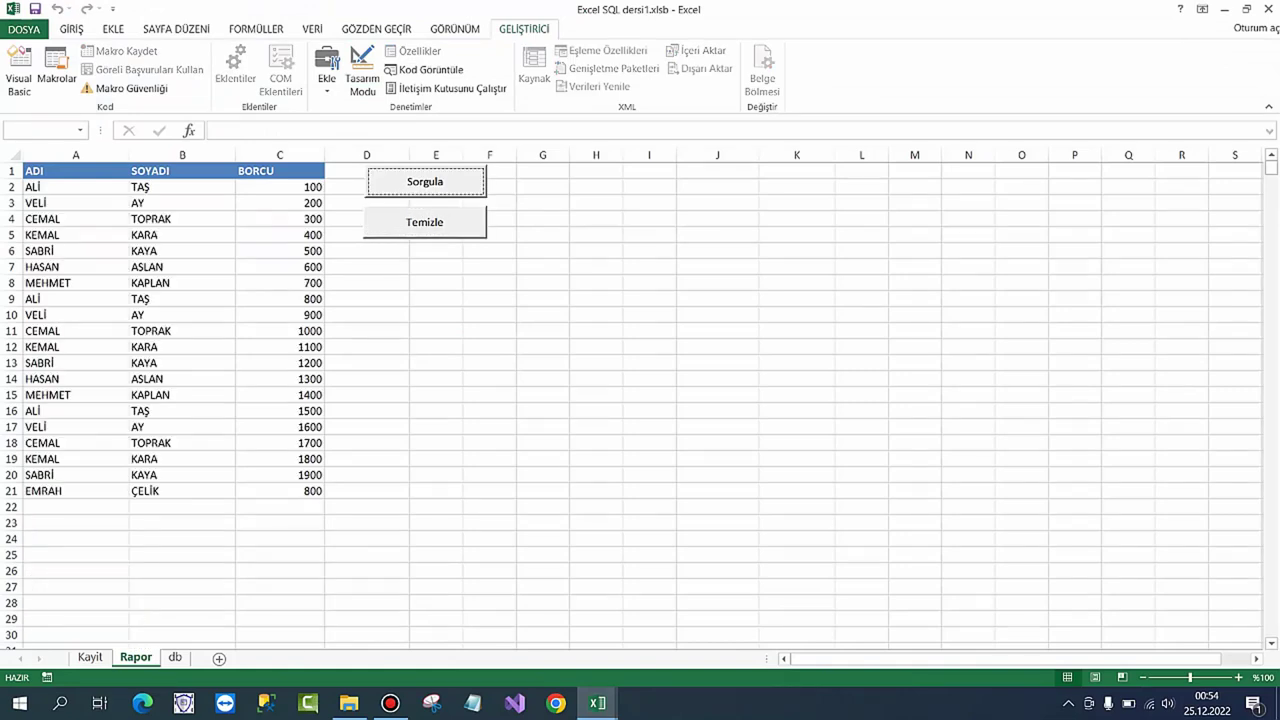
{"action": "left_click", "coordinate": [424, 222]}
{"action": "left_click", "coordinate": [542, 375]}
{"action": "mouse_move", "coordinate": [597, 703]}
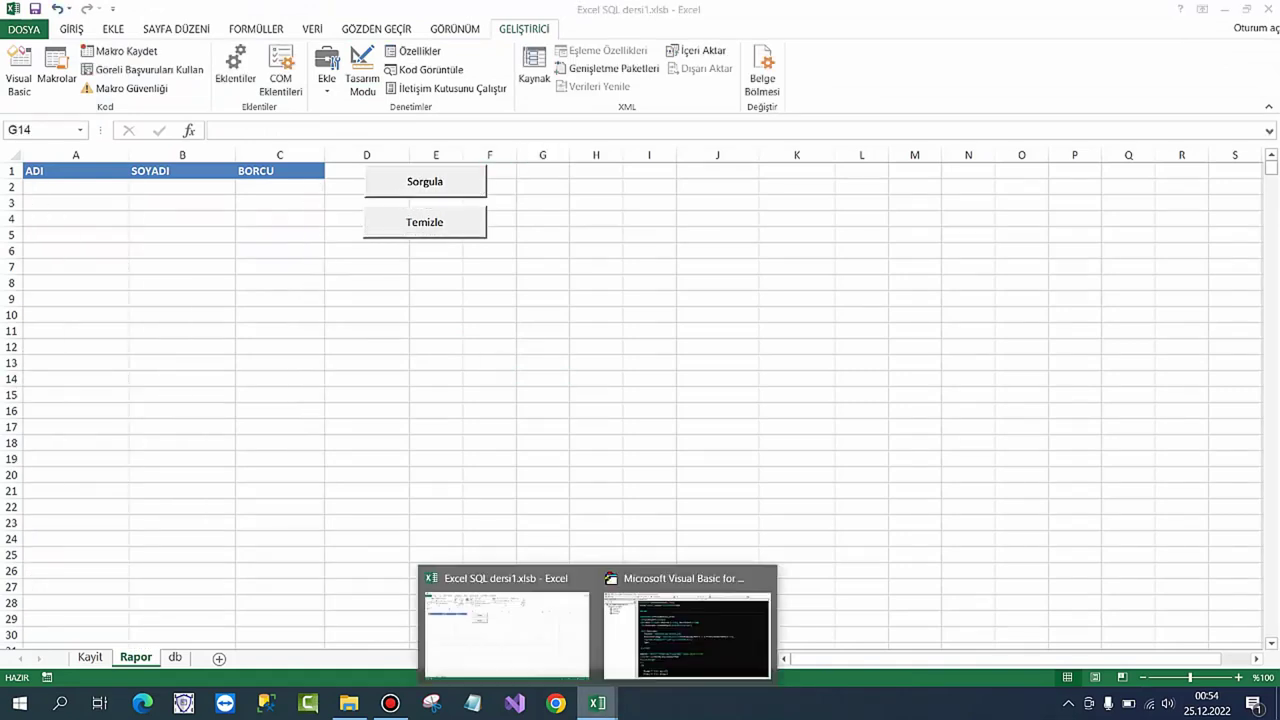
{"action": "left_click", "coordinate": [686, 630]}
Step: Delete the closing quote, space and apostrophe so where [Borc] >= 500 joins the SQL string
{"action": "scroll", "coordinate": [760, 380], "scroll_direction": "down", "scroll_amount": 3}
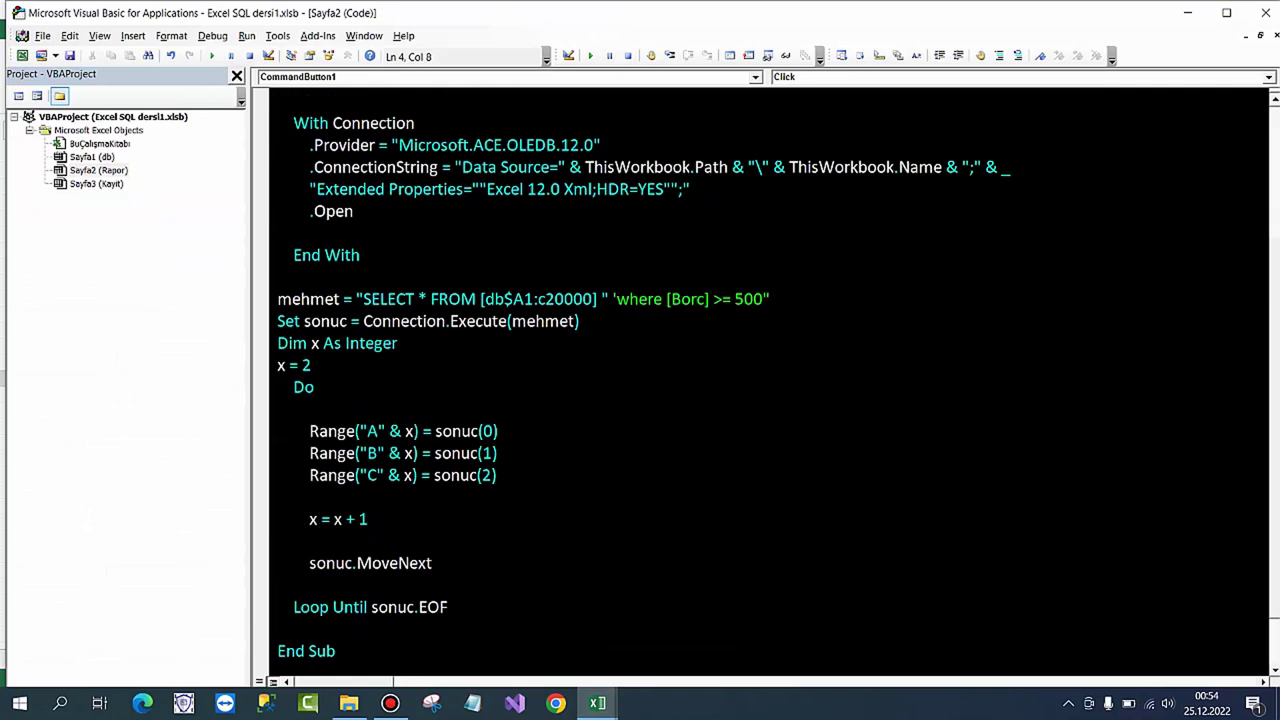
{"action": "scroll", "coordinate": [760, 380], "scroll_direction": "down", "scroll_amount": 1}
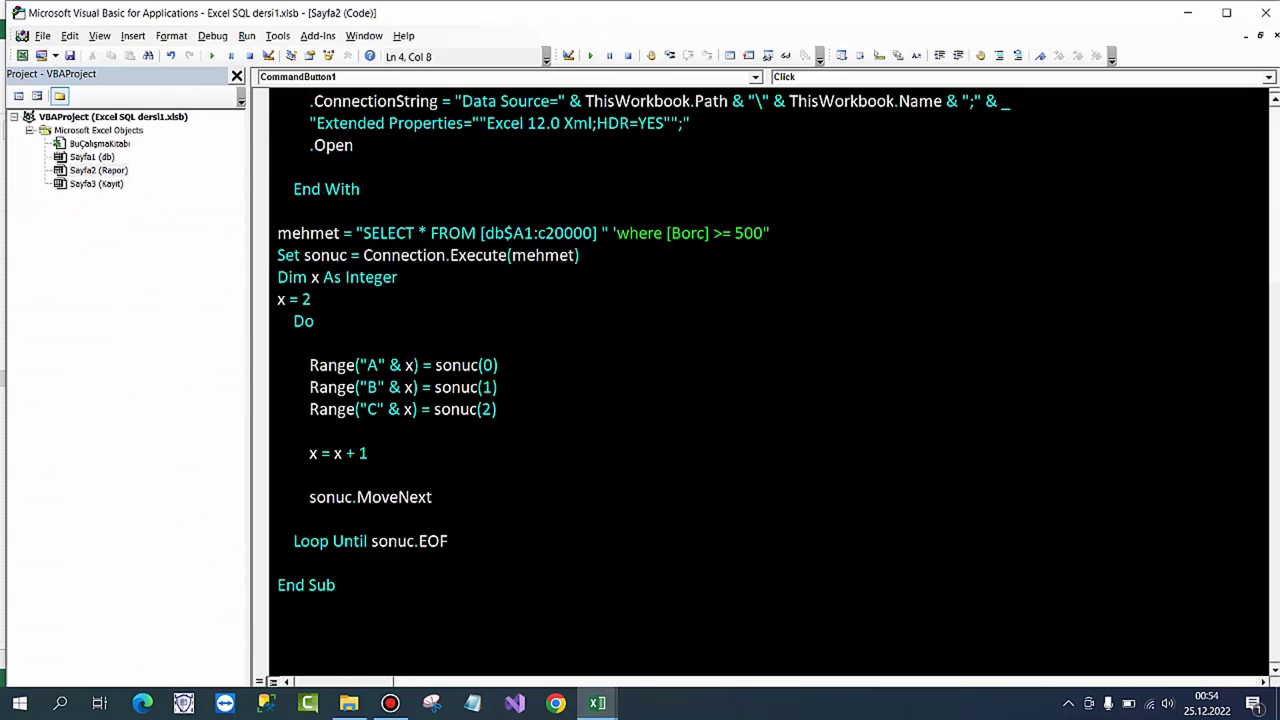
{"action": "left_click", "coordinate": [613, 232]}
{"action": "key", "text": "BackSpace"}
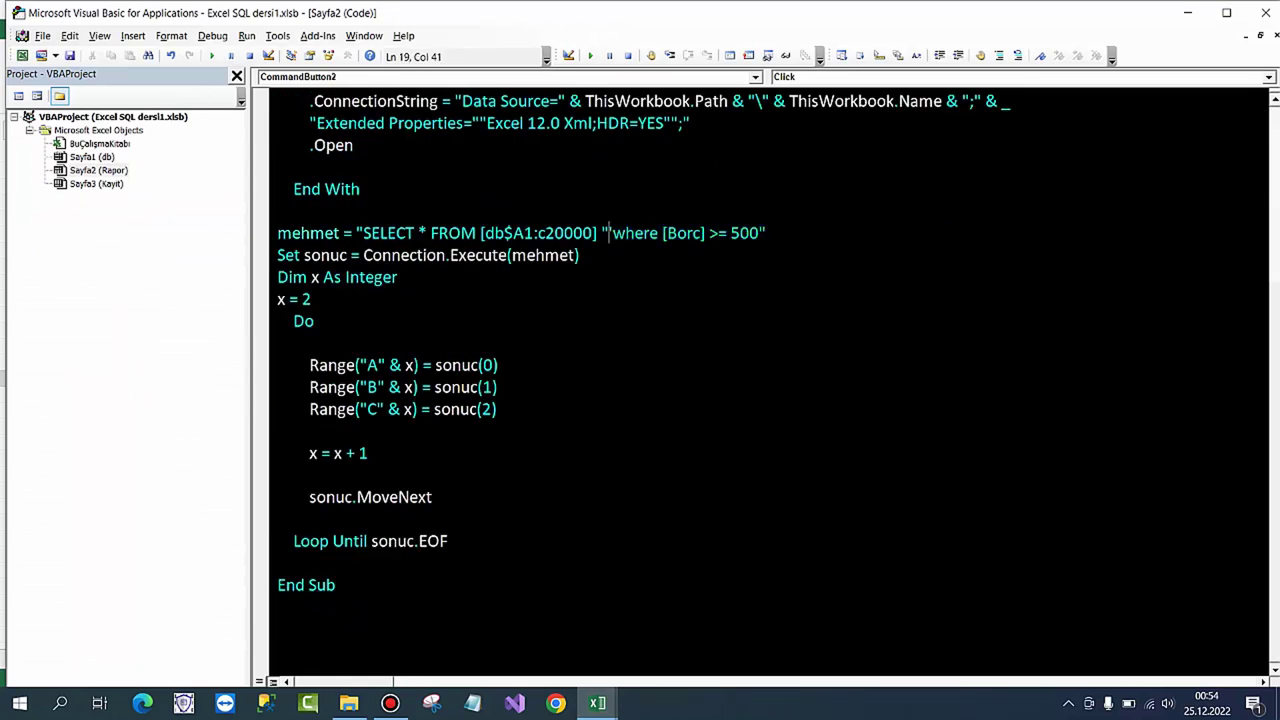
{"action": "key", "text": "BackSpace"}
{"action": "key", "text": "Delete"}
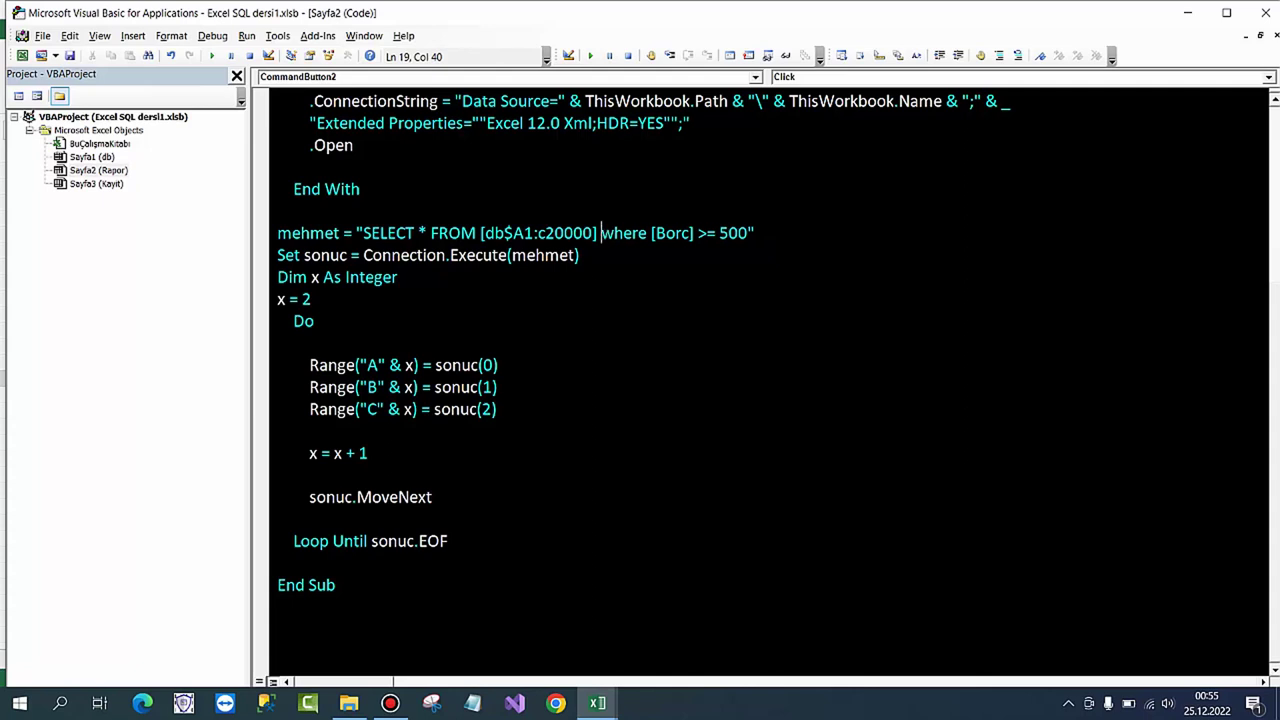
Step: Review the where [Borc] >= 500 clause, briefly switch to Excel, and return to the code
{"action": "double_click", "coordinate": [672, 233]}
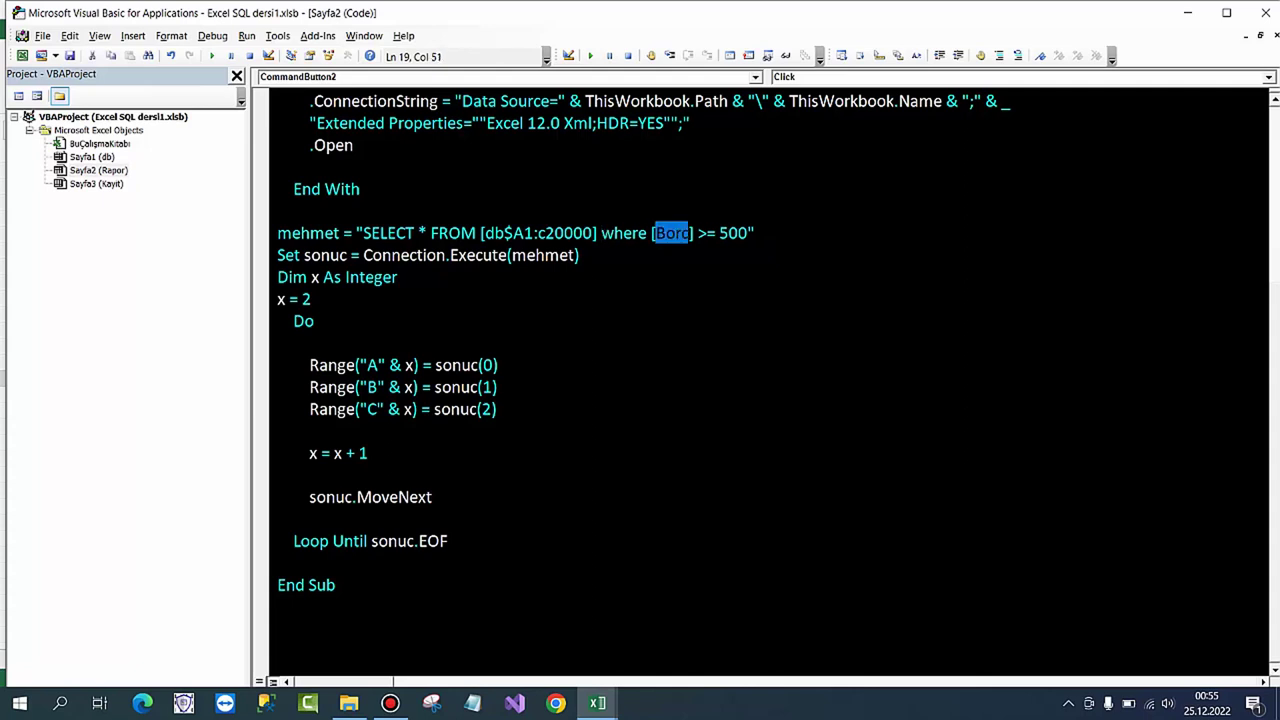
{"action": "left_click", "coordinate": [579, 255]}
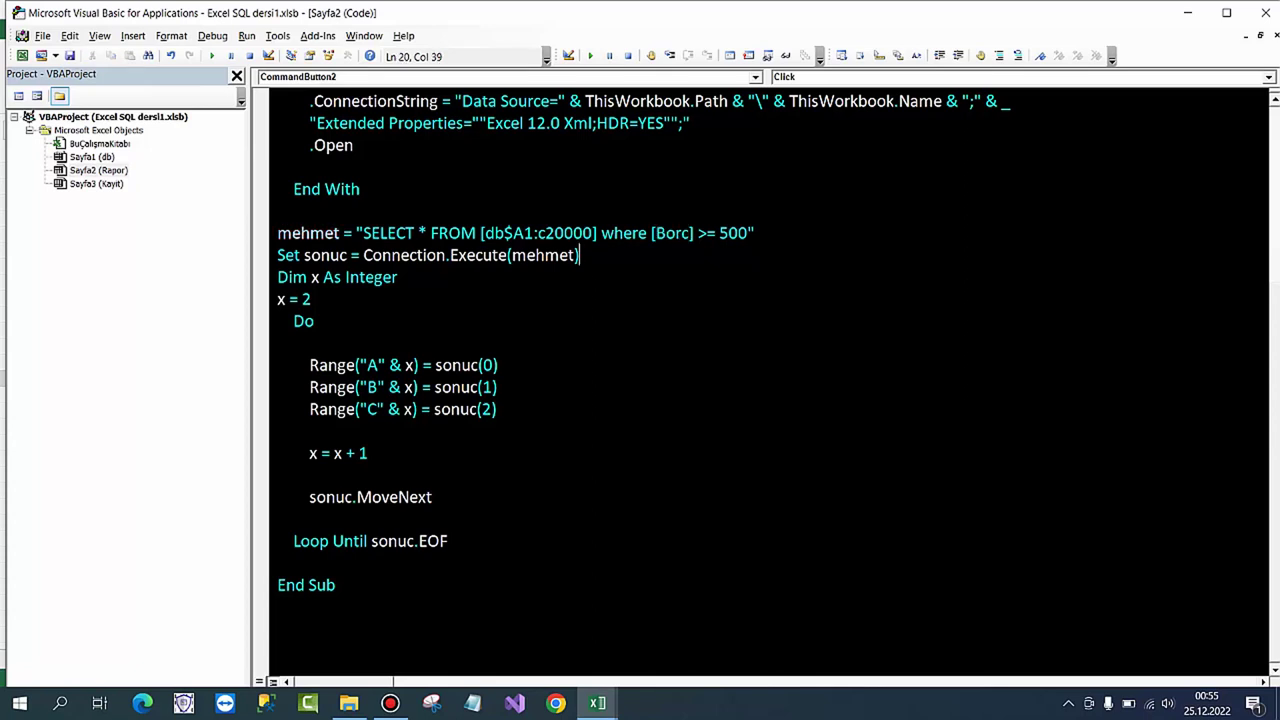
{"action": "left_click_drag", "start_coordinate": [600, 233], "coordinate": [738, 233]}
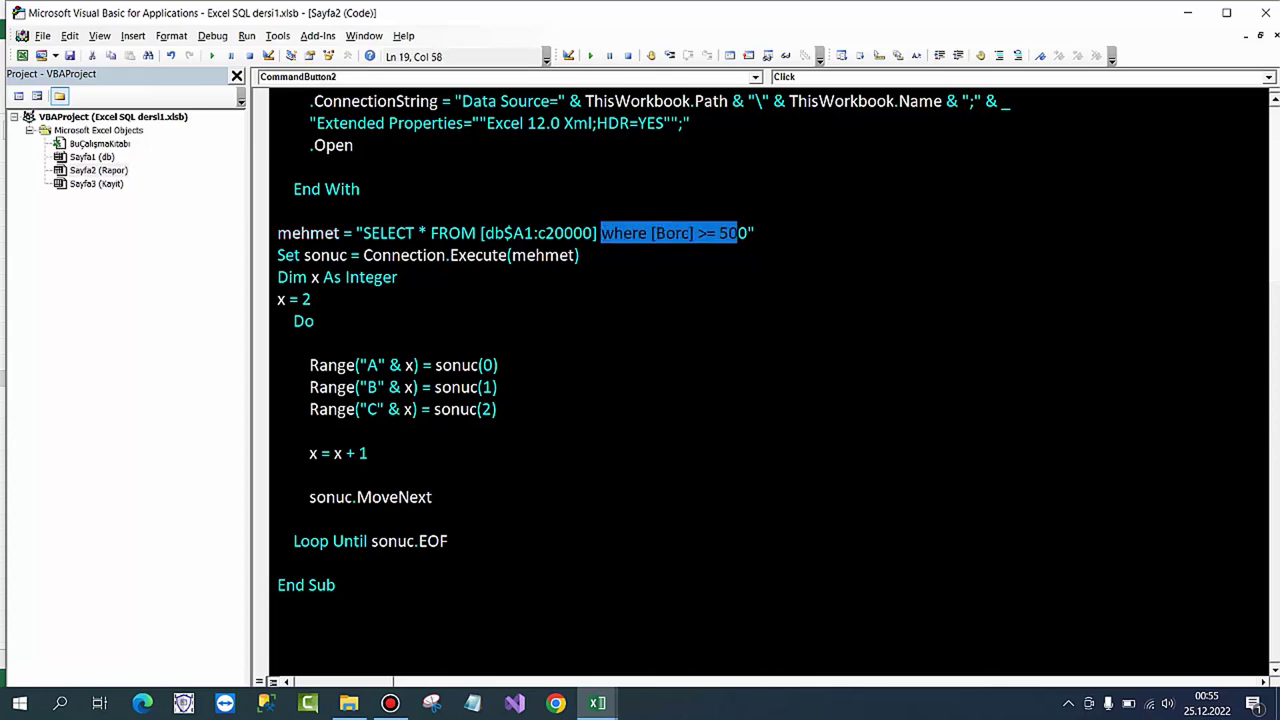
{"action": "left_click", "coordinate": [398, 277]}
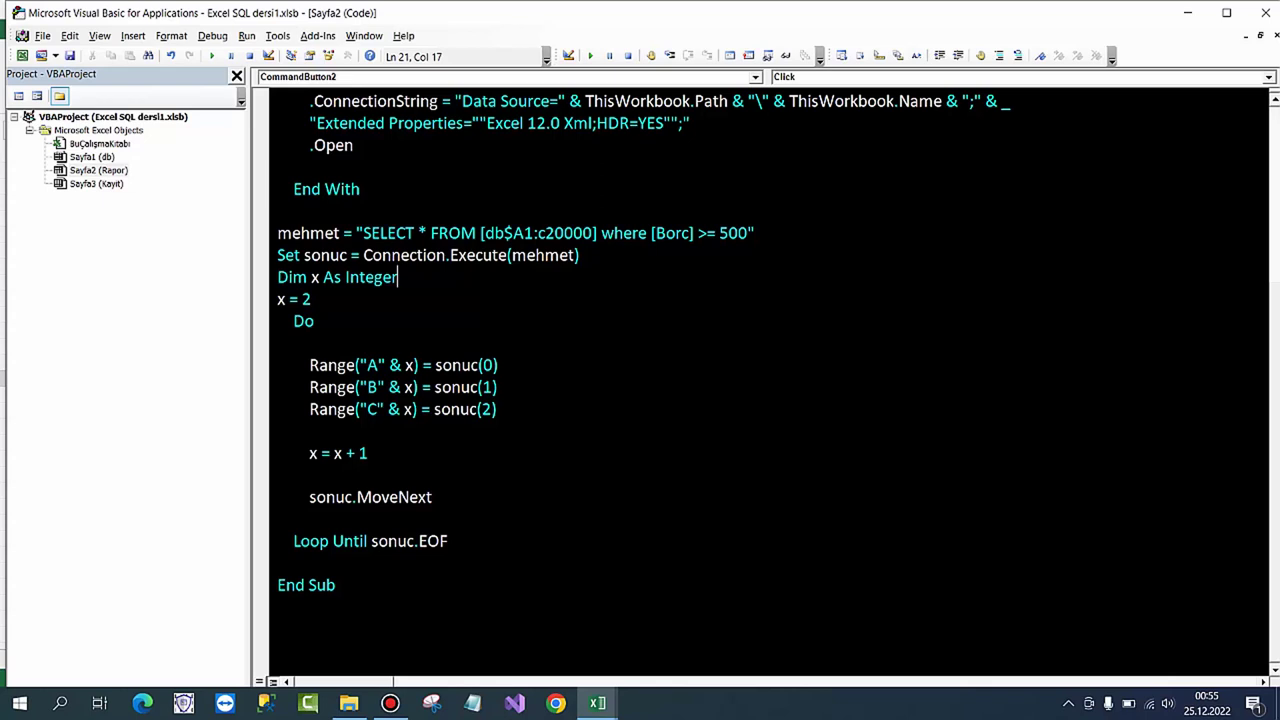
{"action": "left_click", "coordinate": [654, 233]}
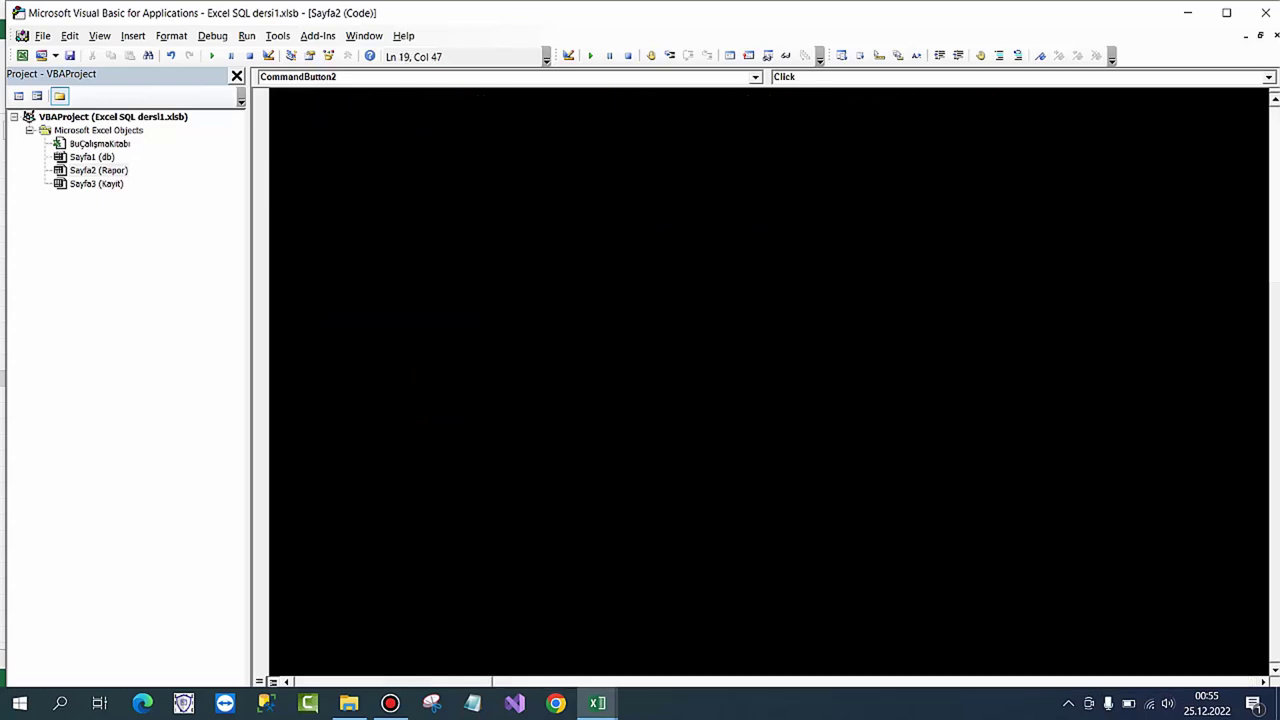
{"action": "mouse_move", "coordinate": [597, 703]}
{"action": "left_click", "coordinate": [505, 635]}
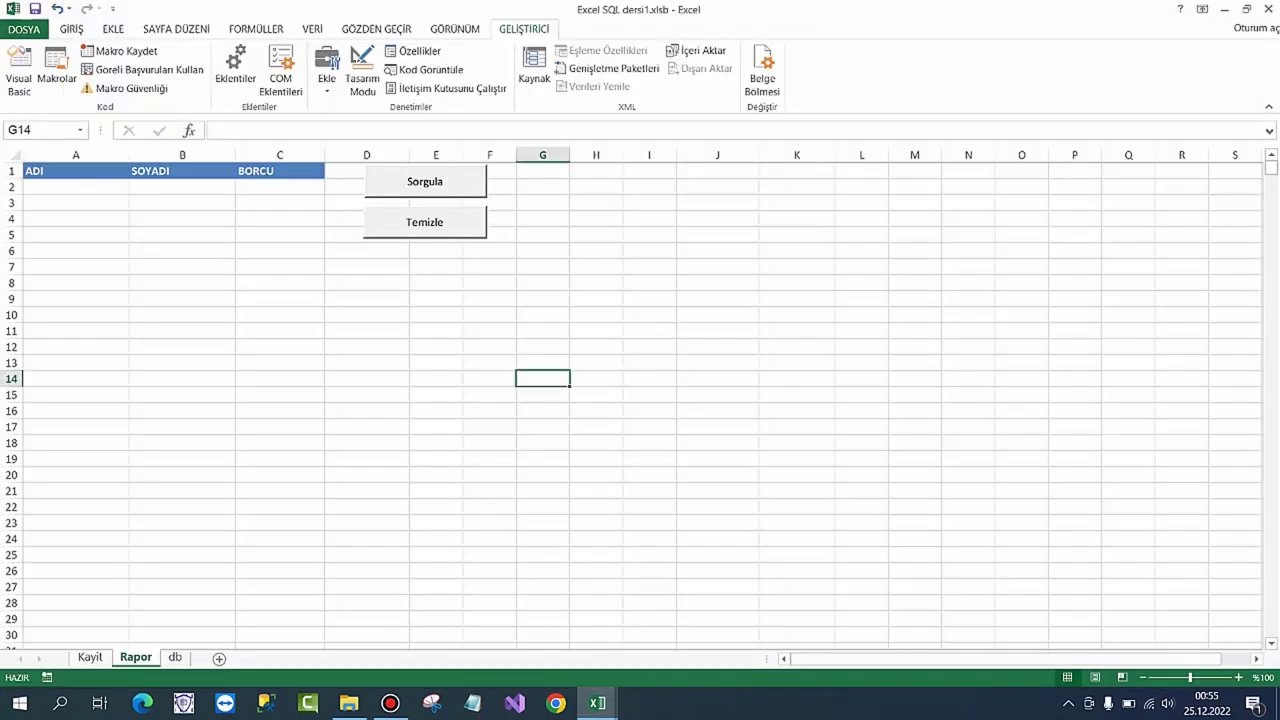
{"action": "left_click", "coordinate": [597, 703]}
{"action": "left_click", "coordinate": [686, 635]}
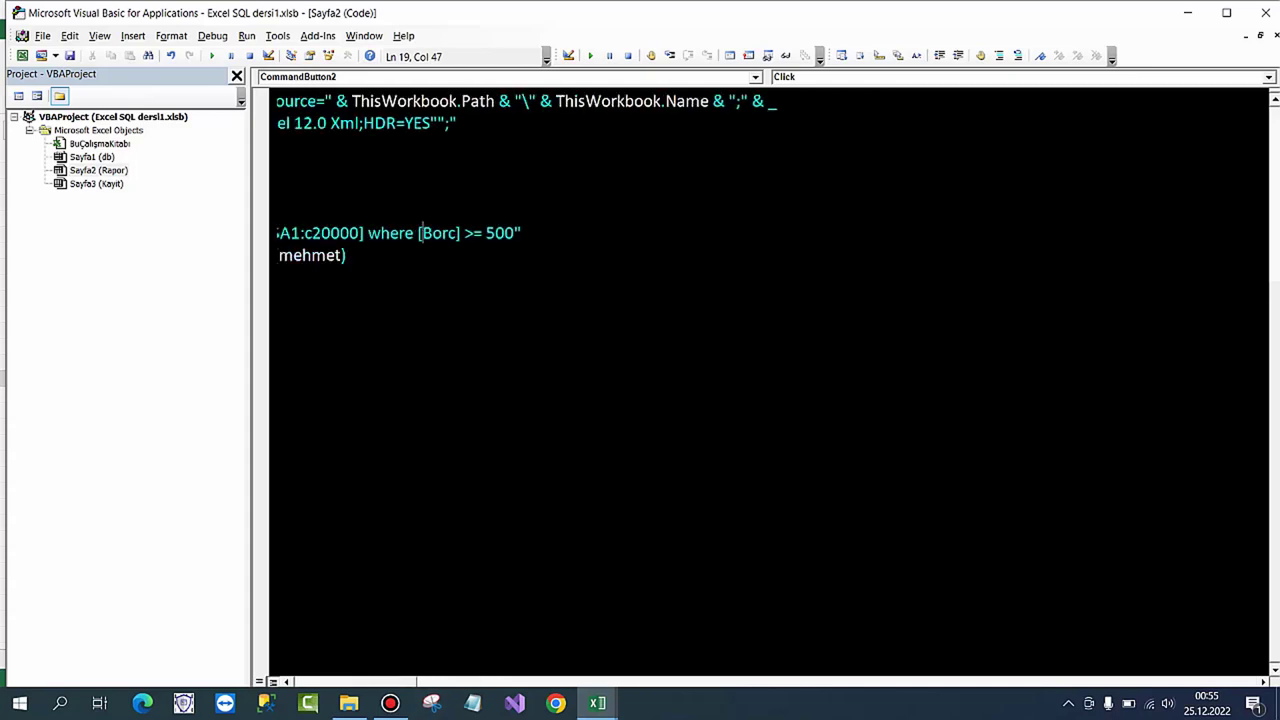
Step: Change the where clause's filter column from Borc to SOYADI
{"action": "key", "text": "ctrl+shift+Right"}
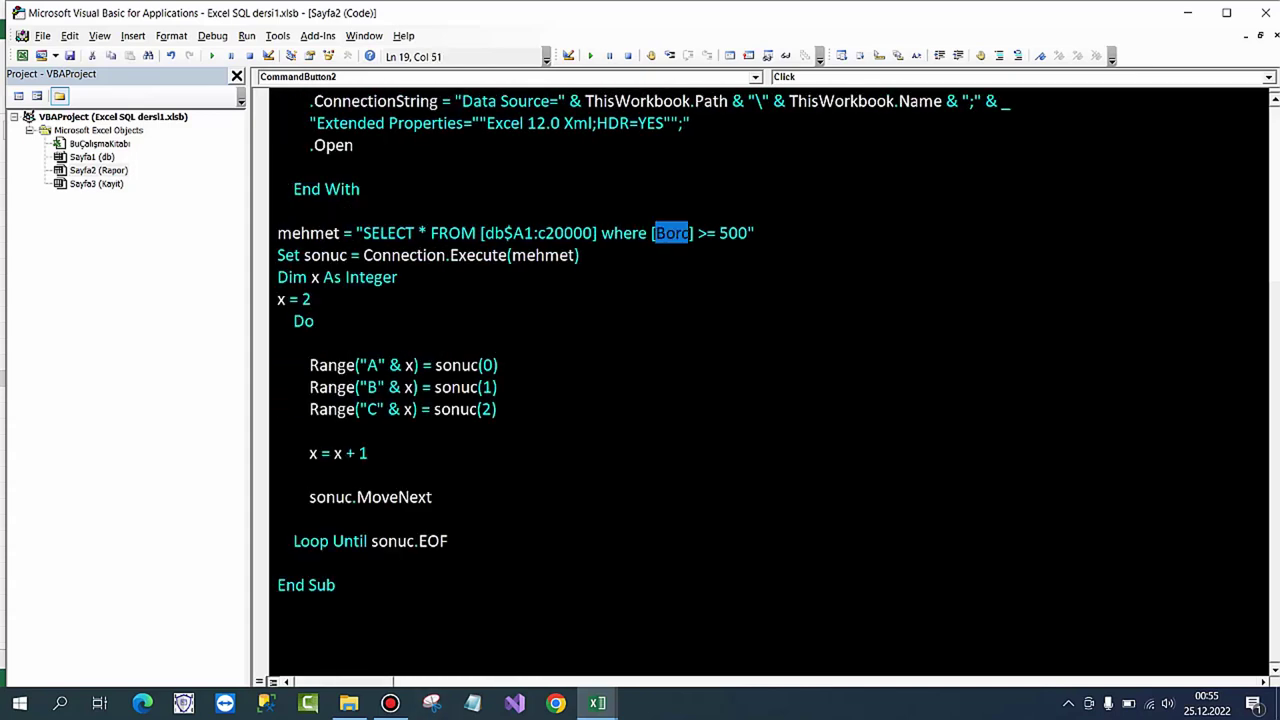
{"action": "type", "text": "ADI"}
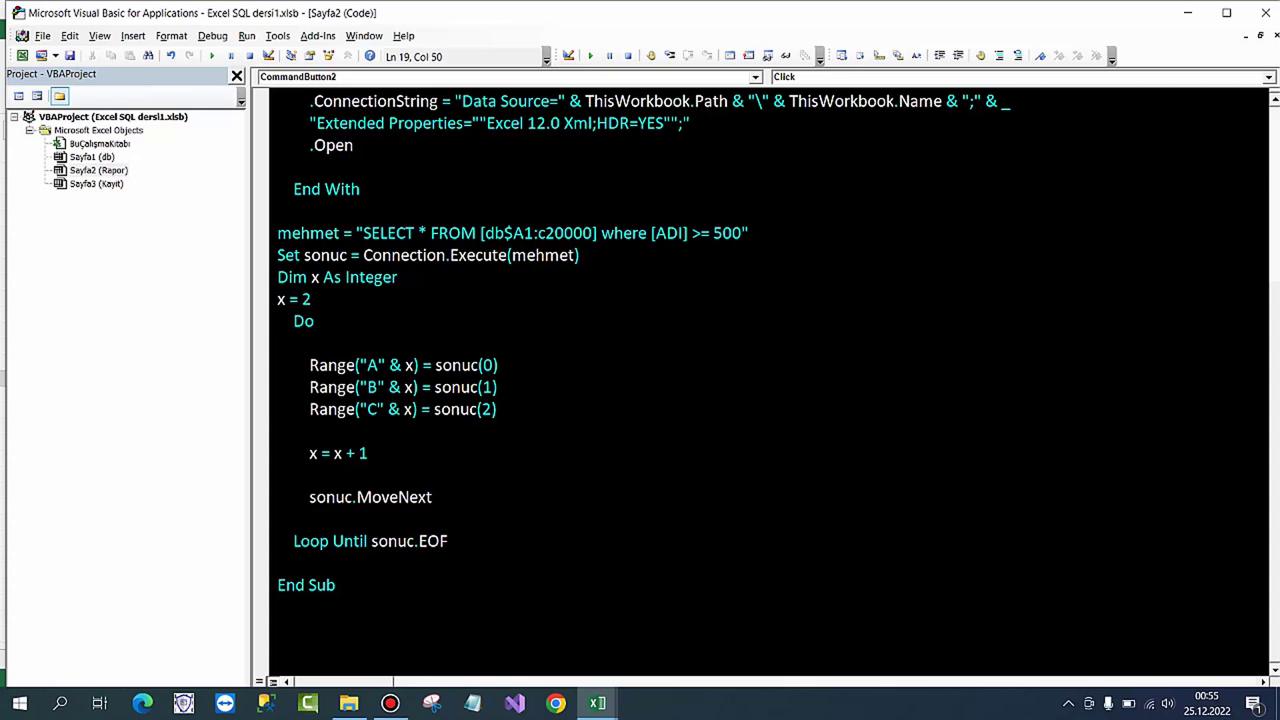
{"action": "left_click", "coordinate": [691, 233]}
{"action": "key", "text": "Left"}
{"action": "key", "text": "Left"}
{"action": "key", "text": "BackSpace"}
{"action": "key", "text": "BackSpace"}
{"action": "key", "text": "BackSpace"}
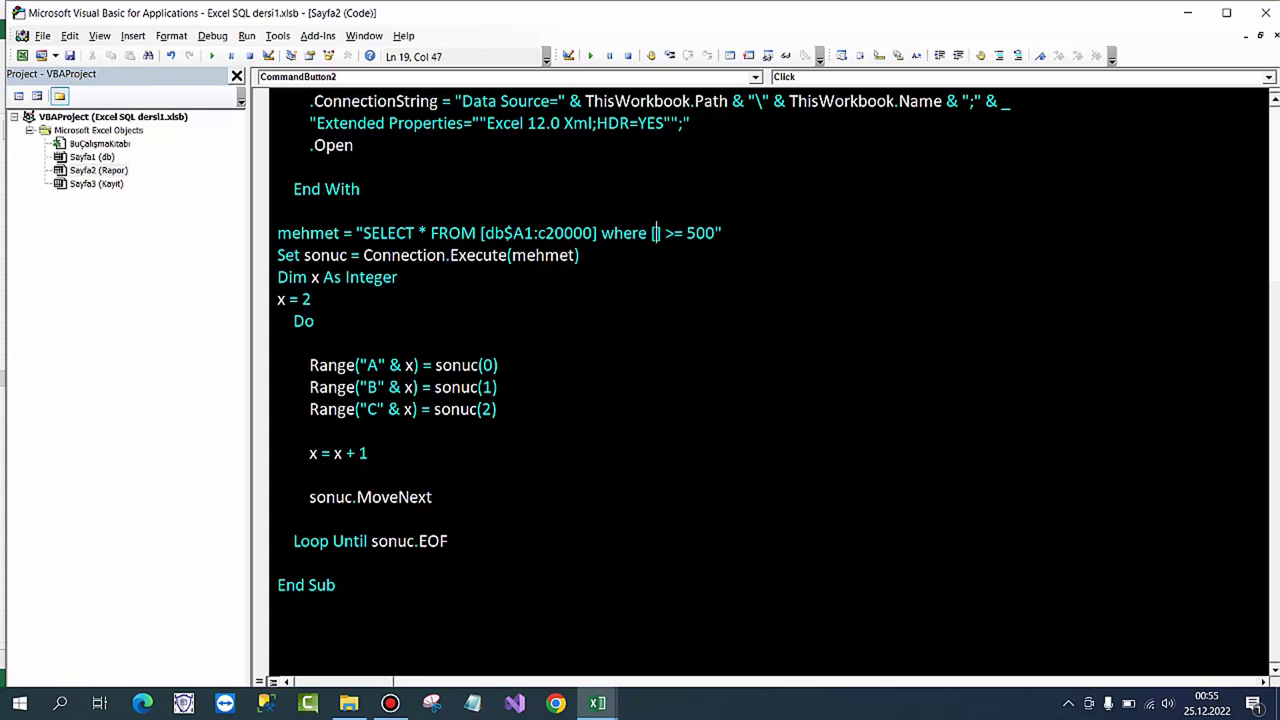
{"action": "type", "text": "s"}
{"action": "key", "text": "BackSpace"}
{"action": "type", "text": "SOYADI"}
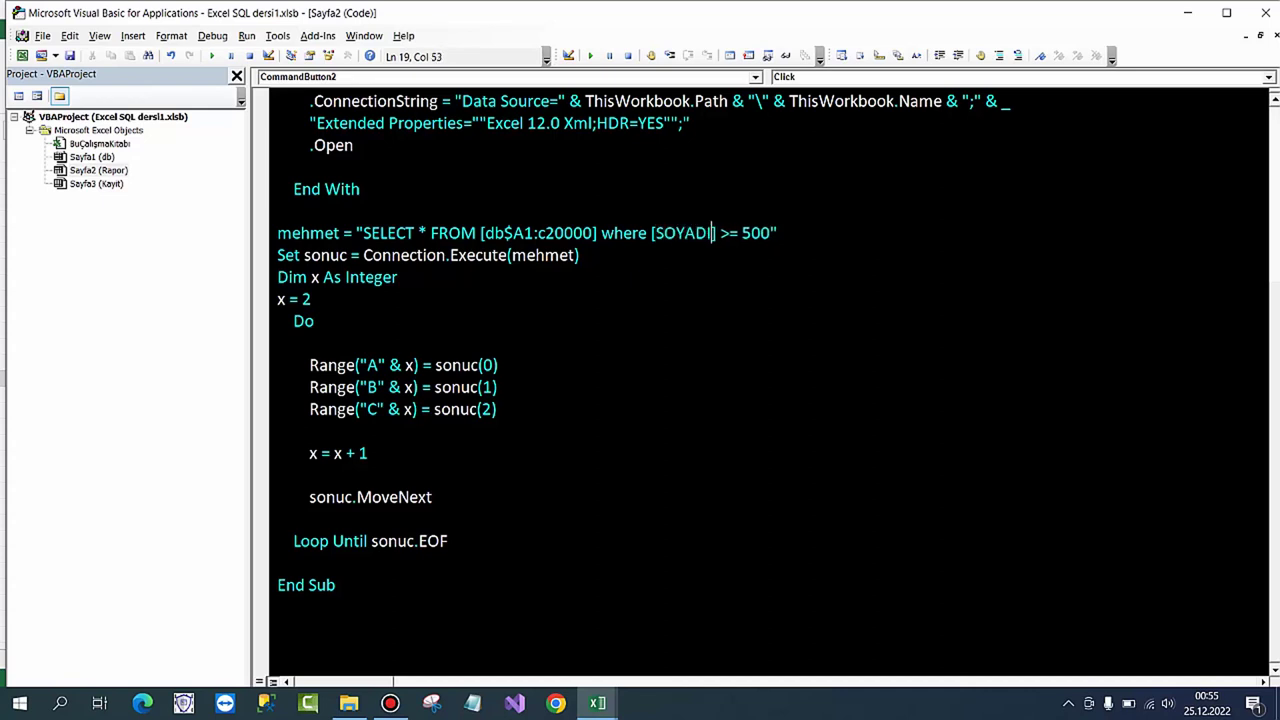
Step: Replace the >= 500 comparison with = "AY"
{"action": "left_click", "coordinate": [730, 233]}
{"action": "key", "text": "BackSpace"}
{"action": "key", "text": "Right"}
{"action": "key", "text": "Right"}
{"action": "key", "text": "Right"}
{"action": "key", "text": "BackSpace"}
{"action": "key", "text": "BackSpace"}
{"action": "key", "text": "BackSpace"}
{"action": "type", "text": "\"AY"}
{"action": "type", "text": "\""}
{"action": "key", "text": "Return"}
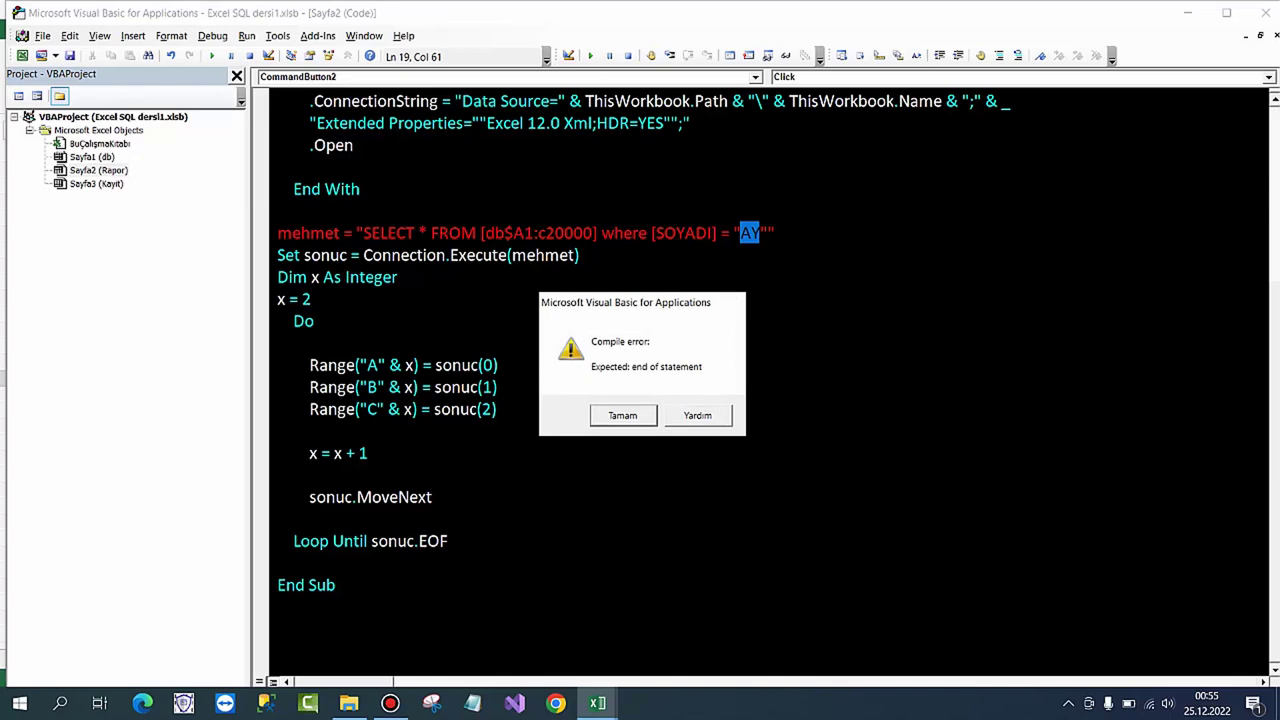
Step: After the compile error, swap the double quotes around AY for single quotes
{"action": "key", "text": "Return"}
{"action": "key", "text": "Left"}
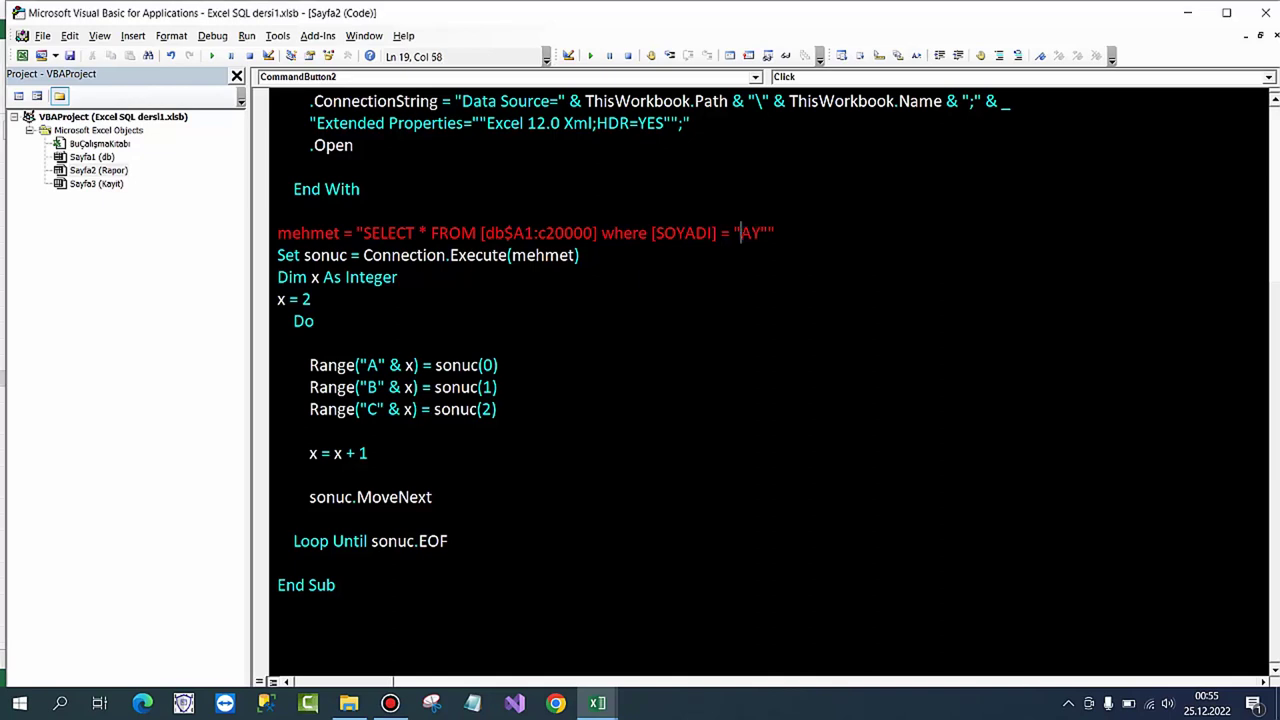
{"action": "key", "text": "BackSpace"}
{"action": "type", "text": "'"}
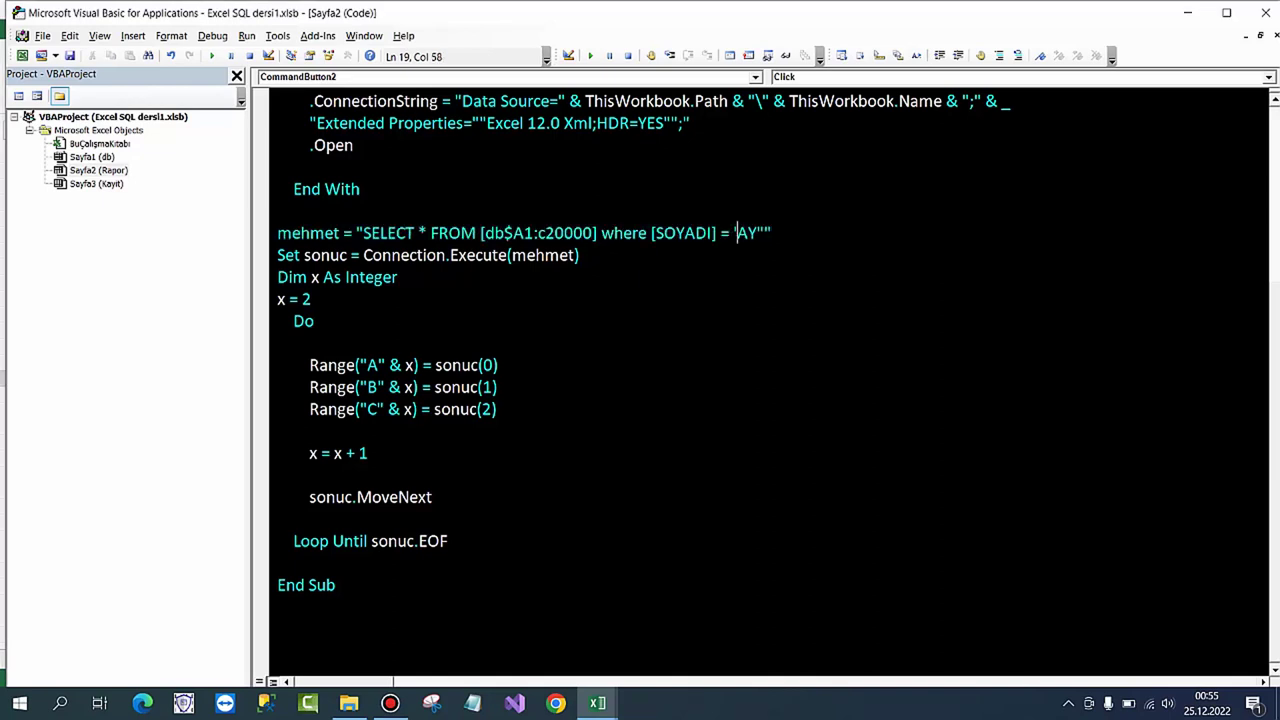
{"action": "key", "text": "Right"}
{"action": "key", "text": "Right"}
{"action": "key", "text": "Delete"}
{"action": "type", "text": "'"}
{"action": "key", "text": "Down"}
{"action": "left_click", "coordinate": [597, 703]}
Step: Run the surname query, debug the resulting error, and add a space before the query's closing quote
{"action": "left_click", "coordinate": [507, 630]}
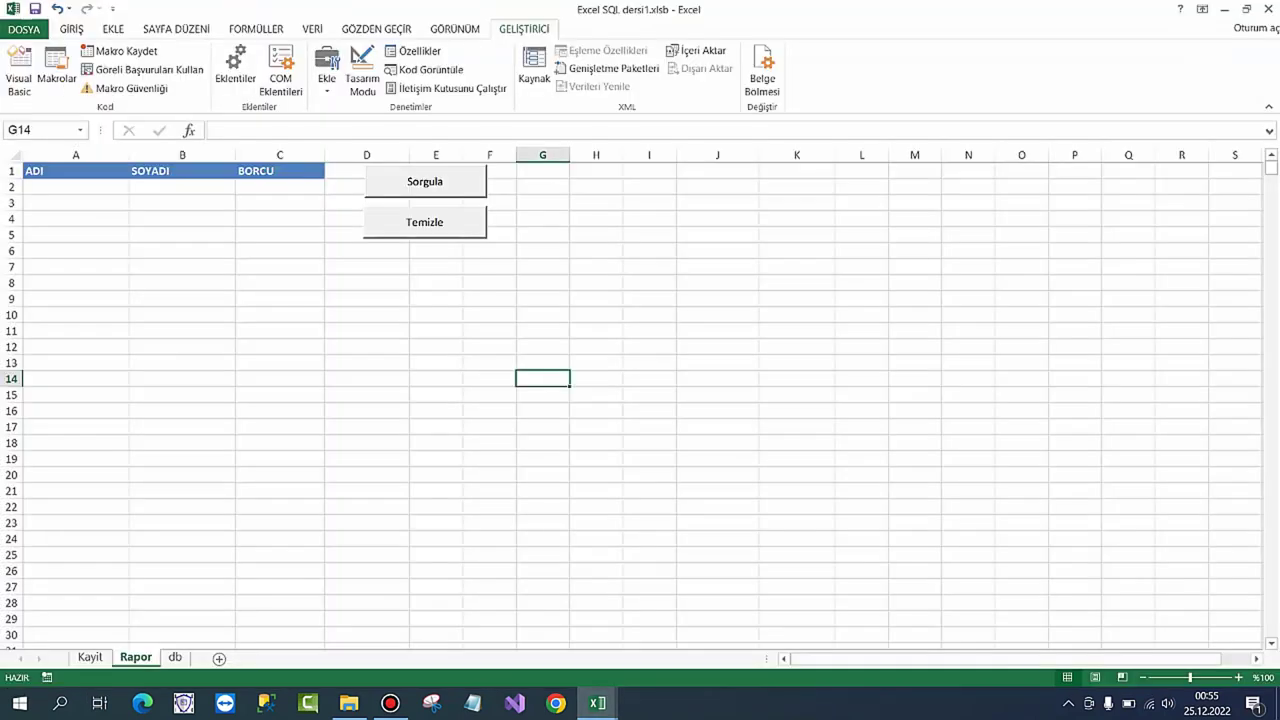
{"action": "left_click", "coordinate": [425, 180]}
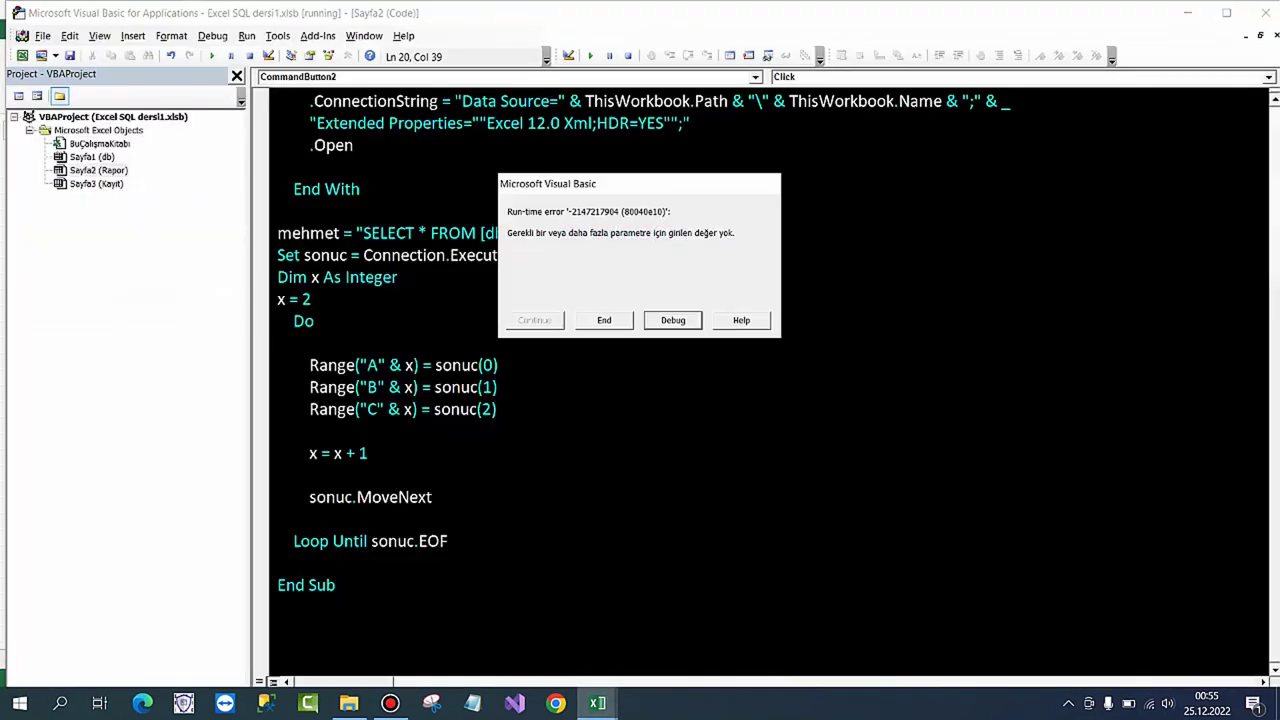
{"action": "key", "text": "Return"}
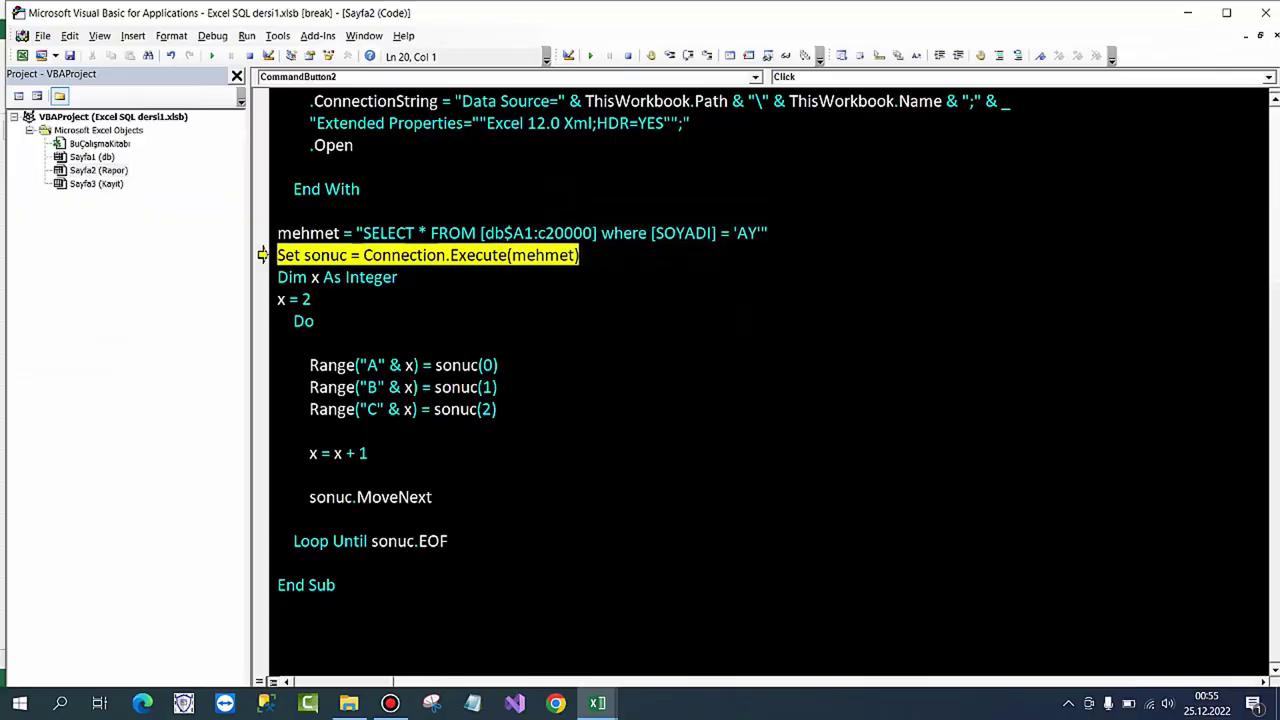
{"action": "left_click", "coordinate": [398, 277]}
{"action": "left_click", "coordinate": [764, 233]}
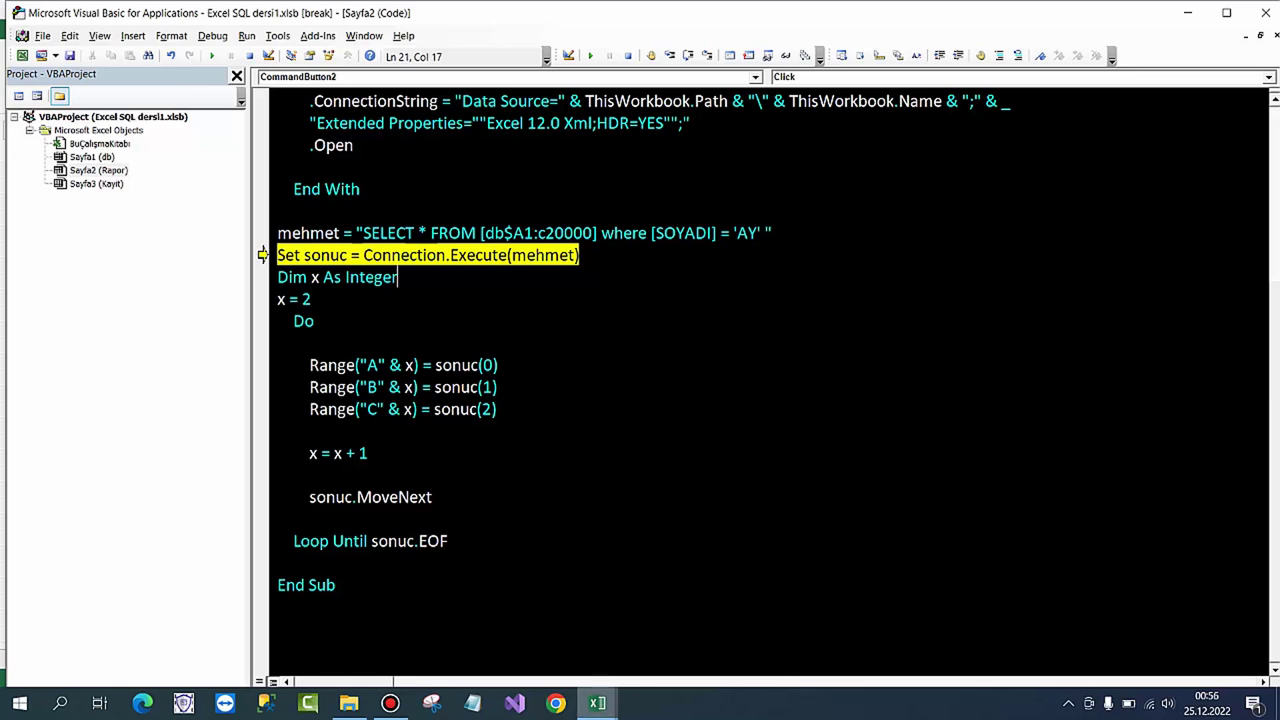
Step: Compare the SOYADI header on Rapor with the Soyad header in the db sheet's B1
{"action": "left_click", "coordinate": [597, 703]}
{"action": "left_click", "coordinate": [500, 620]}
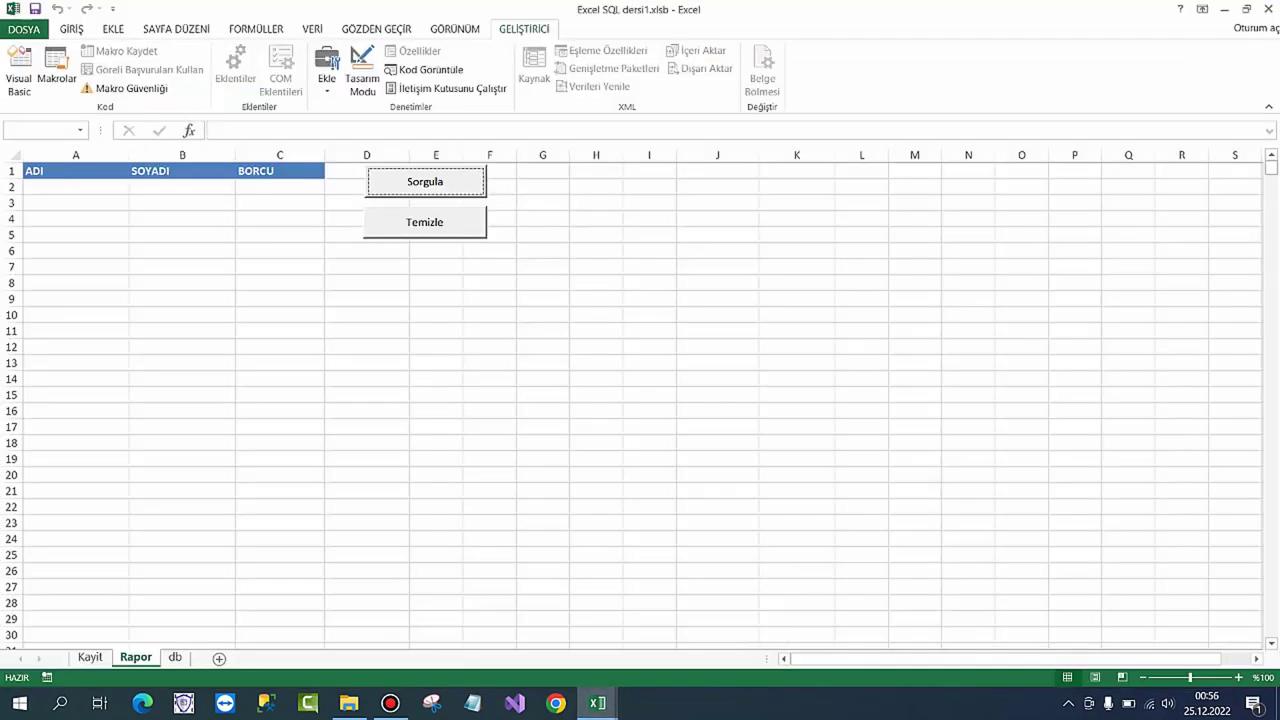
{"action": "left_click", "coordinate": [182, 171]}
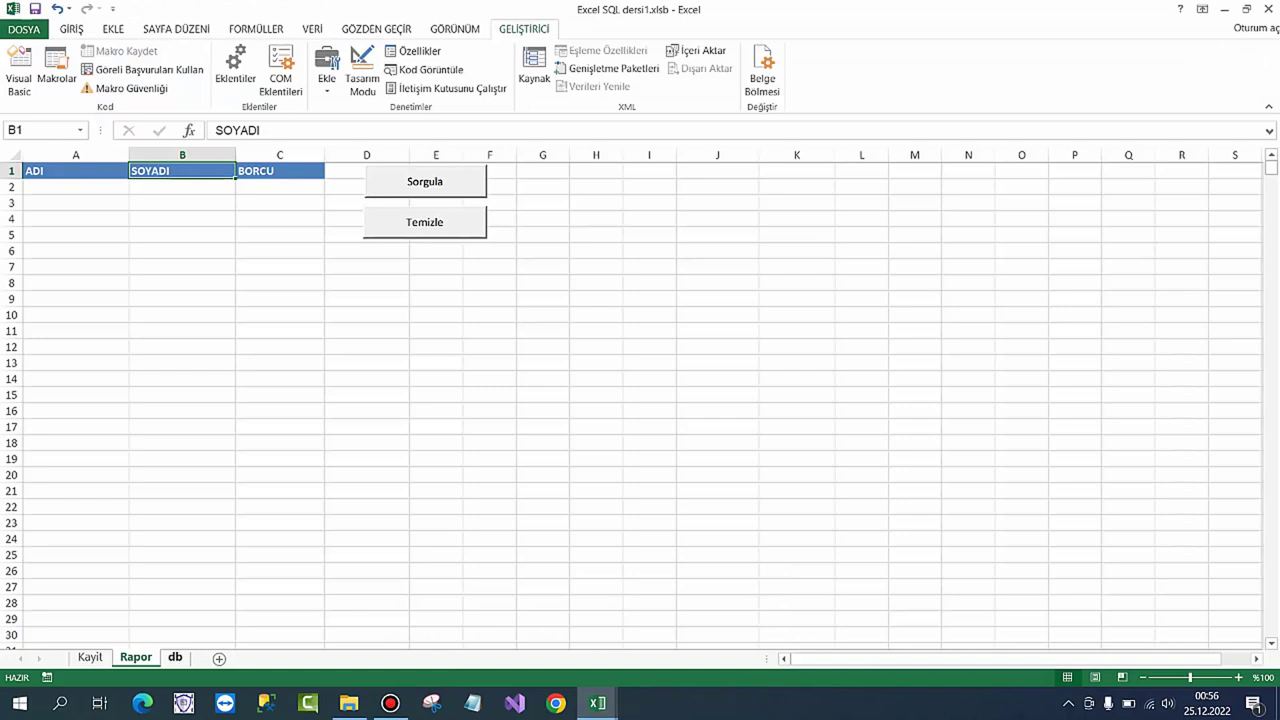
{"action": "left_click", "coordinate": [175, 657]}
{"action": "left_click", "coordinate": [168, 171]}
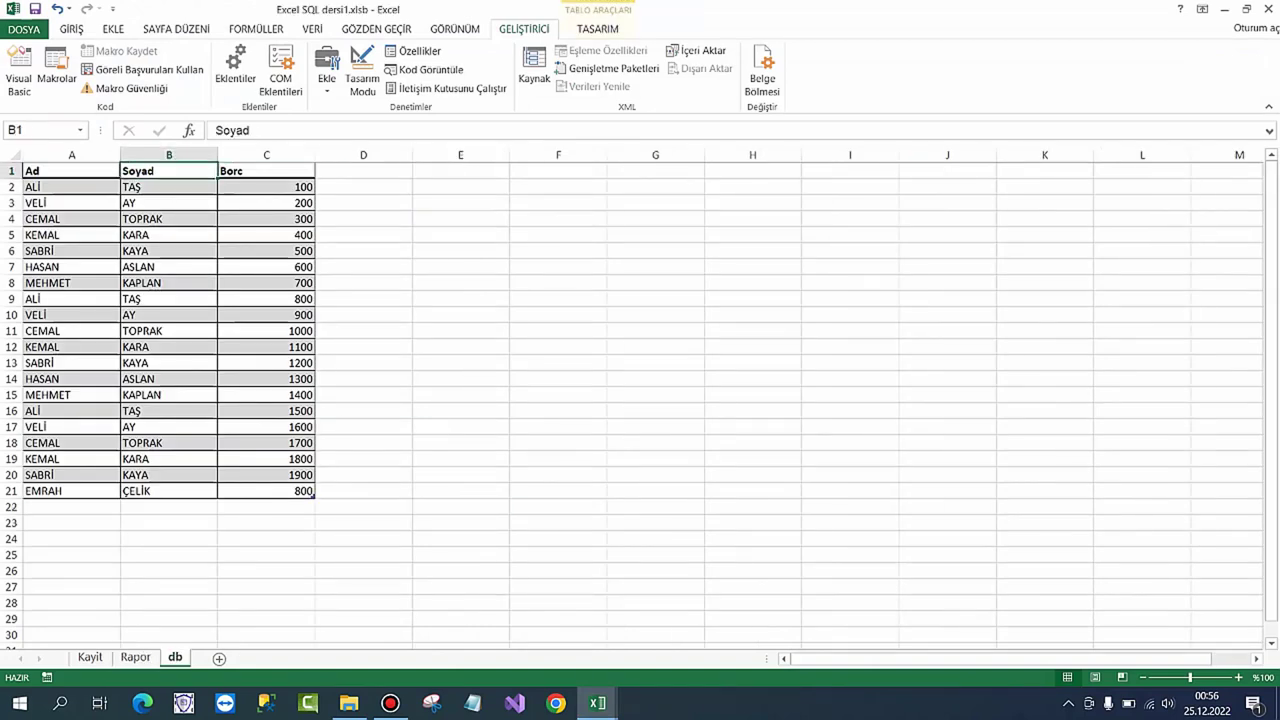
{"action": "mouse_move", "coordinate": [597, 703]}
{"action": "left_click", "coordinate": [687, 620]}
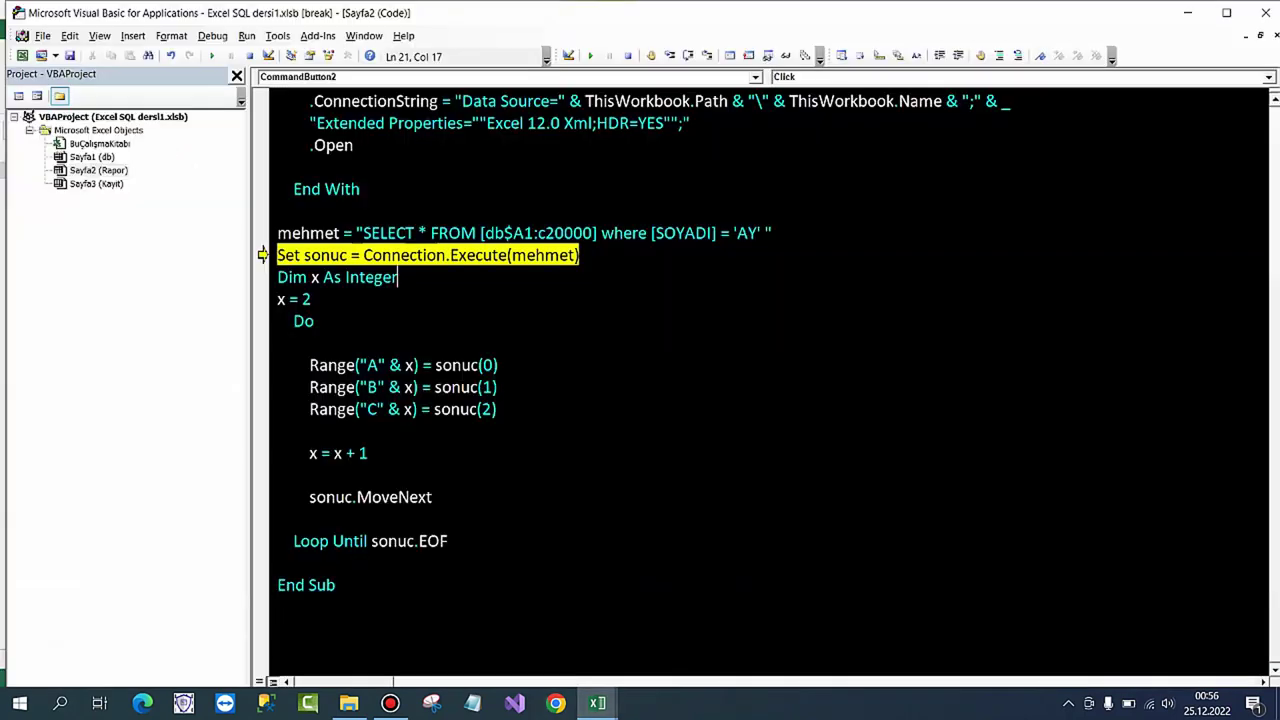
Step: Rename the query's filter column from SOYADI to Soyad
{"action": "double_click", "coordinate": [682, 233]}
{"action": "type", "text": "a"}
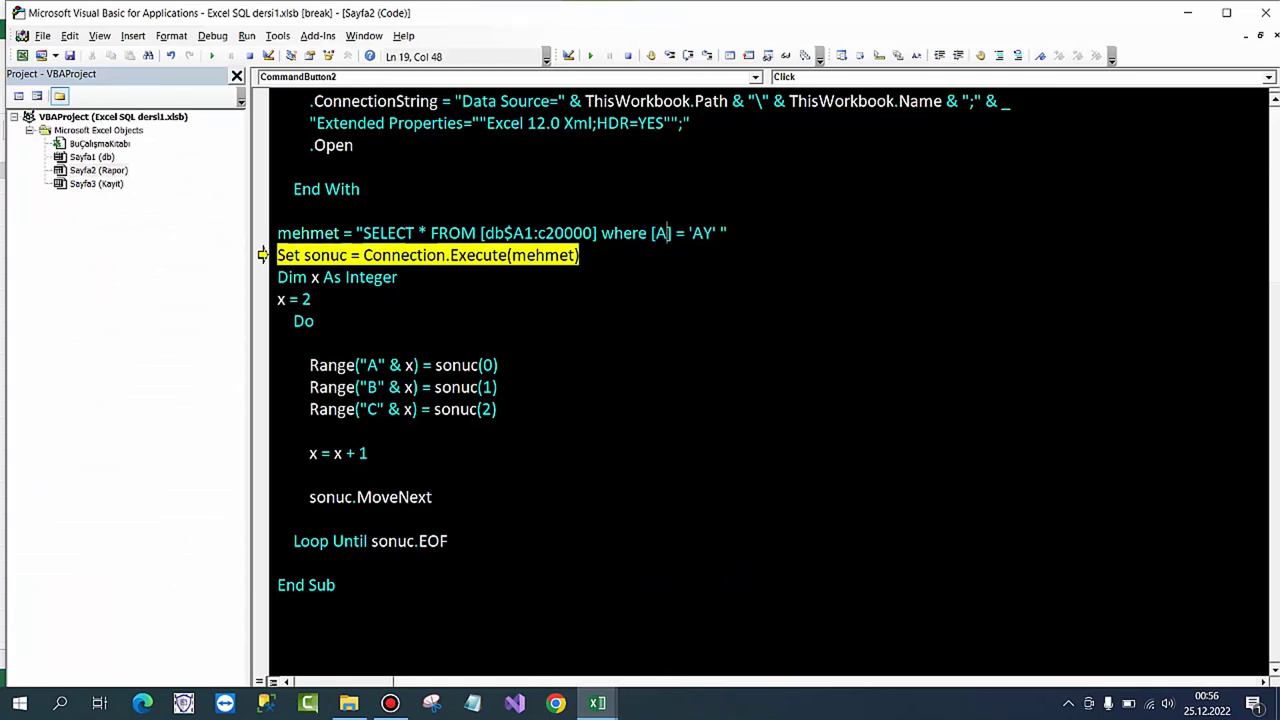
{"action": "key", "text": "BackSpace"}
{"action": "type", "text": "s"}
{"action": "key", "text": "BackSpace"}
{"action": "type", "text": "S"}
{"action": "type", "text": "oyad"}
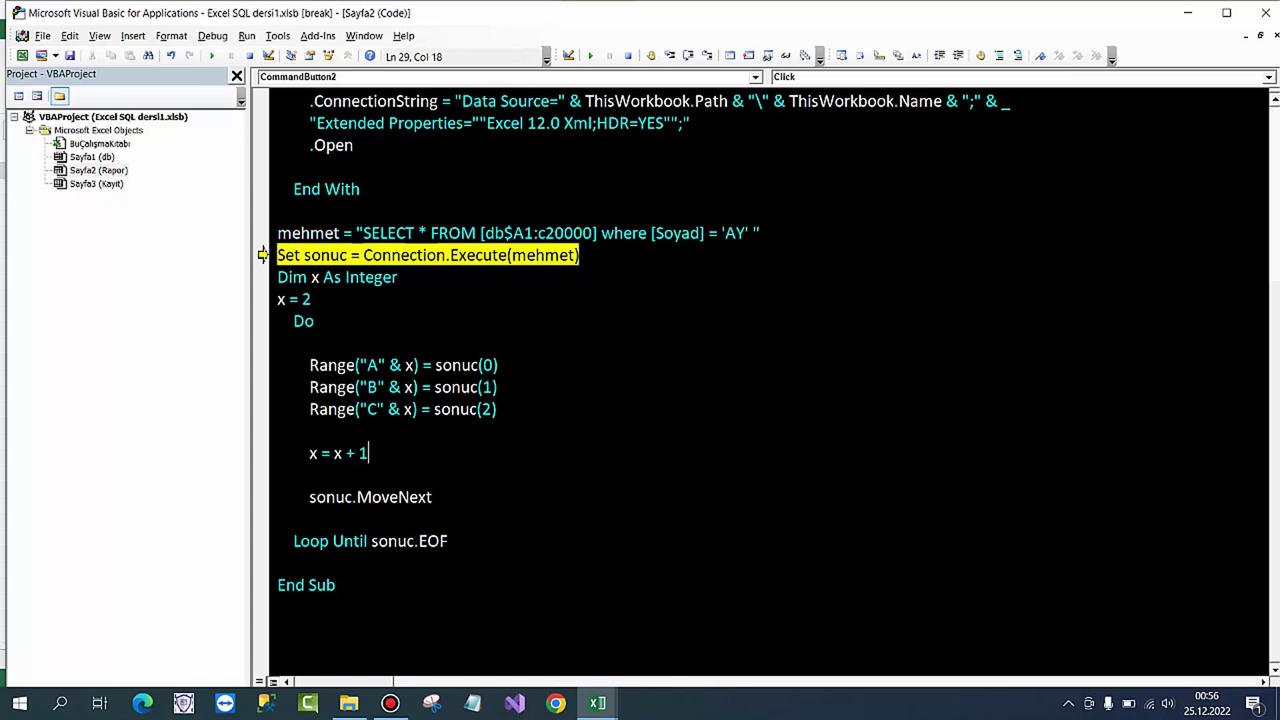
Step: Stop the paused macro, rerun the surname query on Rapor, then clear the results
{"action": "left_click", "coordinate": [597, 703]}
{"action": "left_click", "coordinate": [500, 625]}
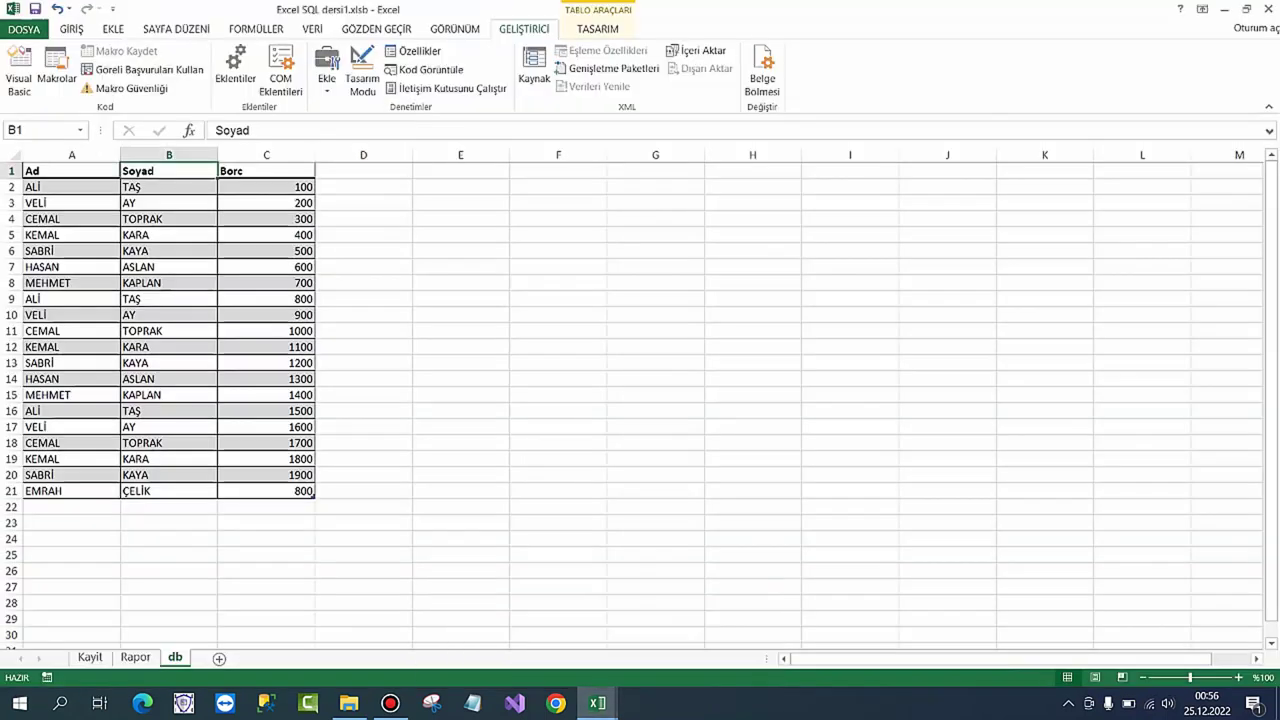
{"action": "left_click", "coordinate": [597, 703]}
{"action": "left_click", "coordinate": [690, 625]}
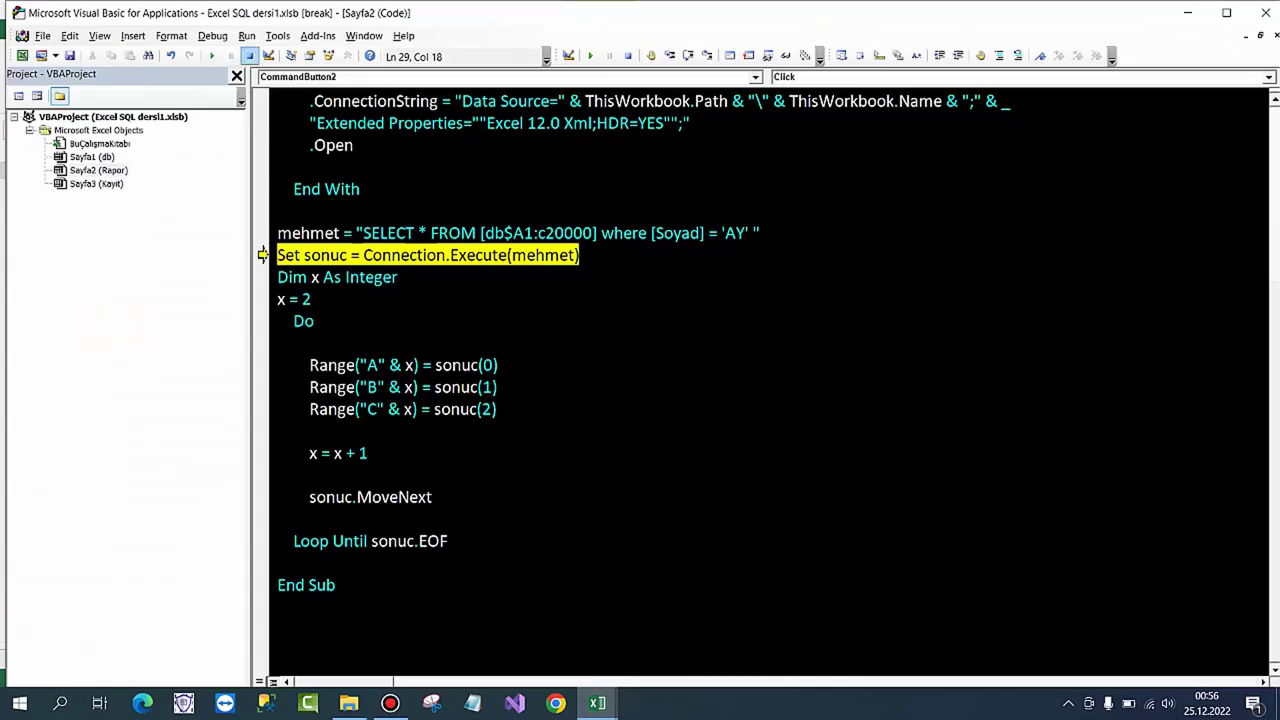
{"action": "key", "text": "F5"}
{"action": "left_click", "coordinate": [1187, 13]}
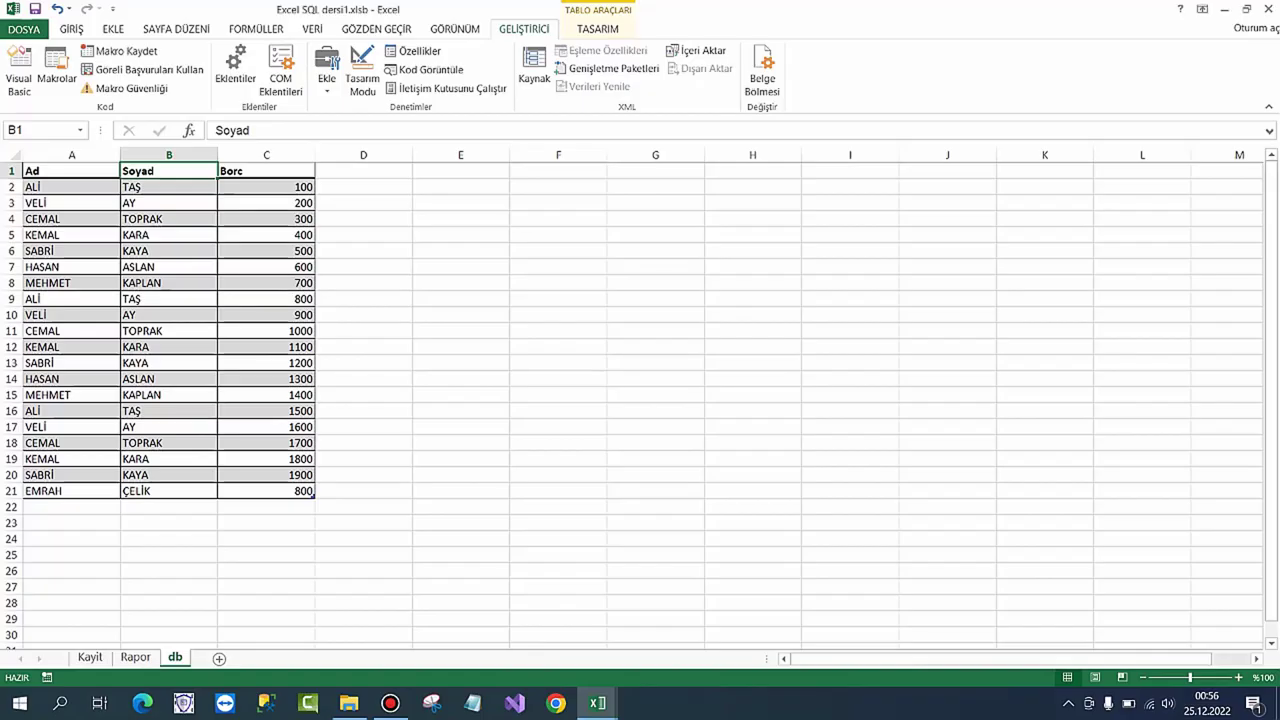
{"action": "left_click", "coordinate": [136, 657]}
{"action": "left_click", "coordinate": [425, 181]}
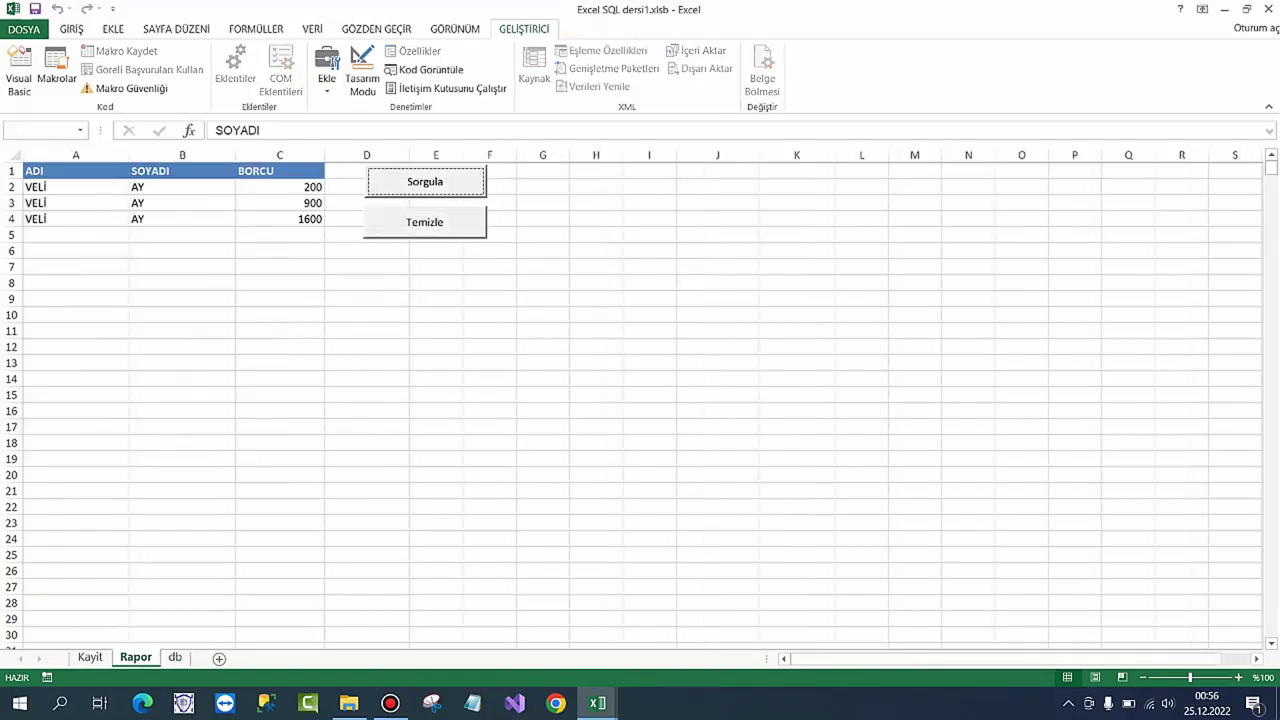
{"action": "left_click", "coordinate": [425, 222]}
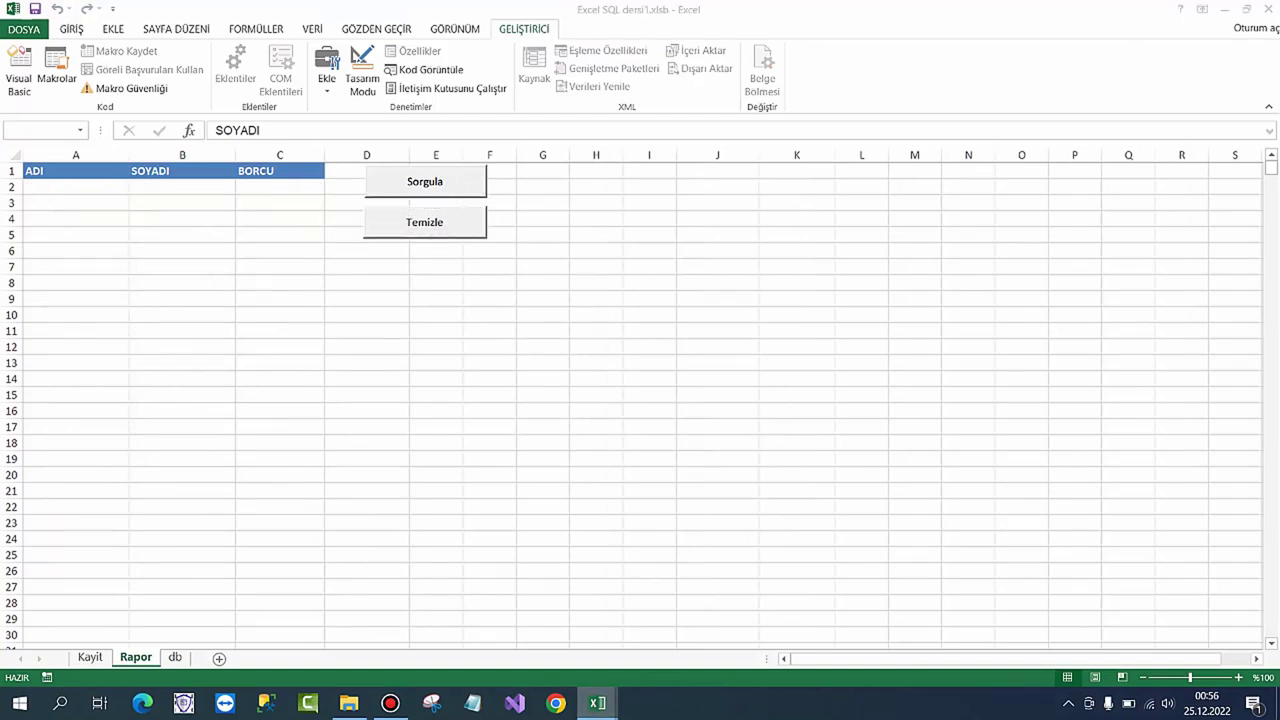
Step: Replace = 'AY' with a Like "%" & & "%" skeleton in the SQL string
{"action": "mouse_move", "coordinate": [597, 703]}
{"action": "left_click", "coordinate": [691, 625]}
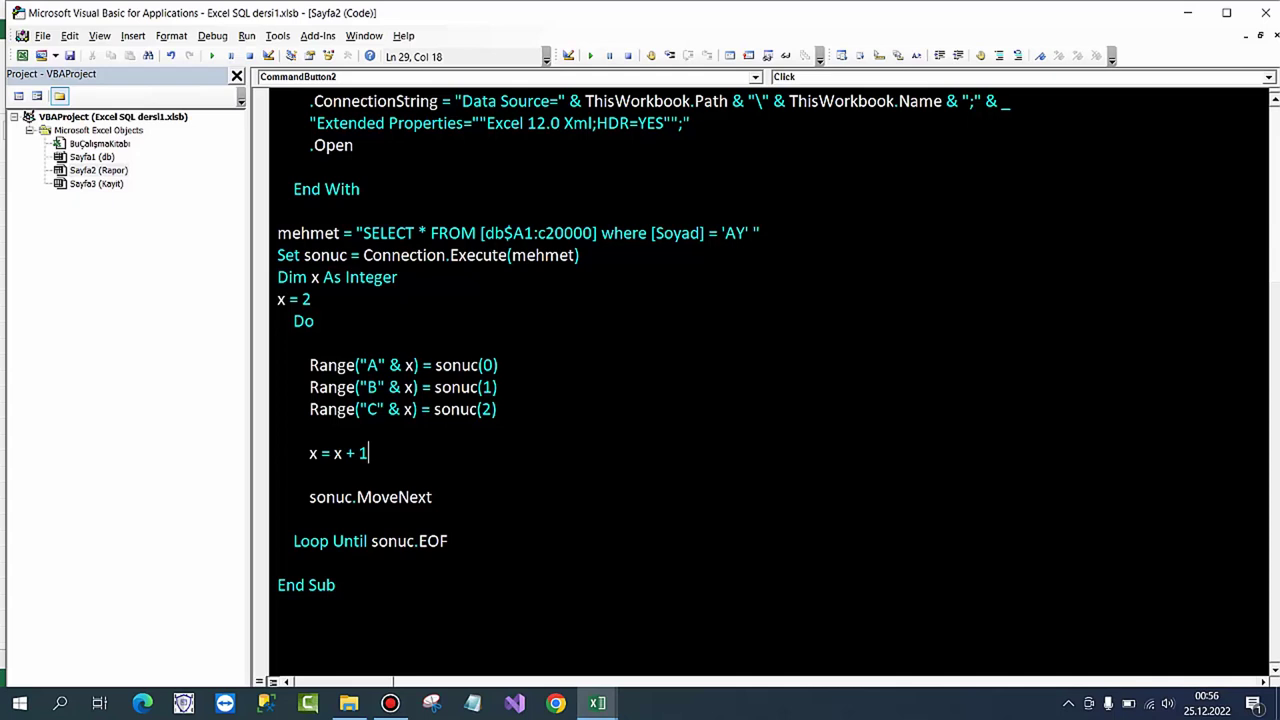
{"action": "left_click_drag", "start_coordinate": [708, 233], "coordinate": [748, 233]}
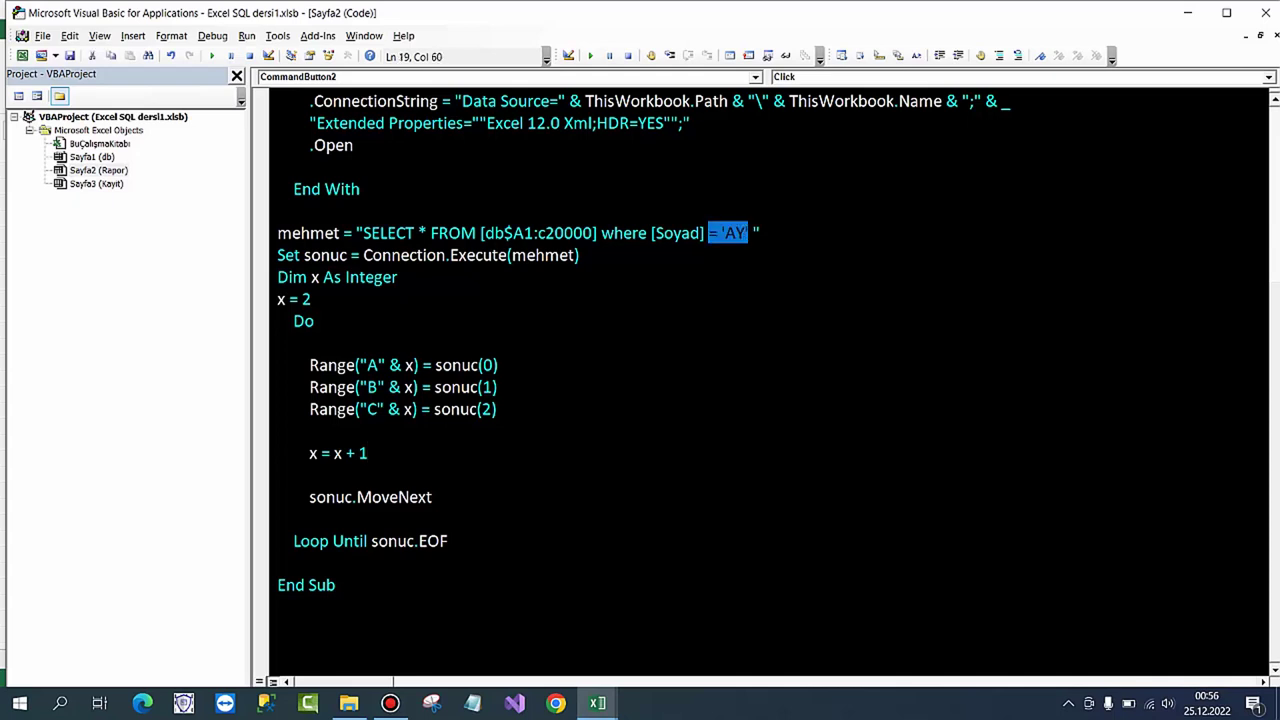
{"action": "type", "text": "Li"}
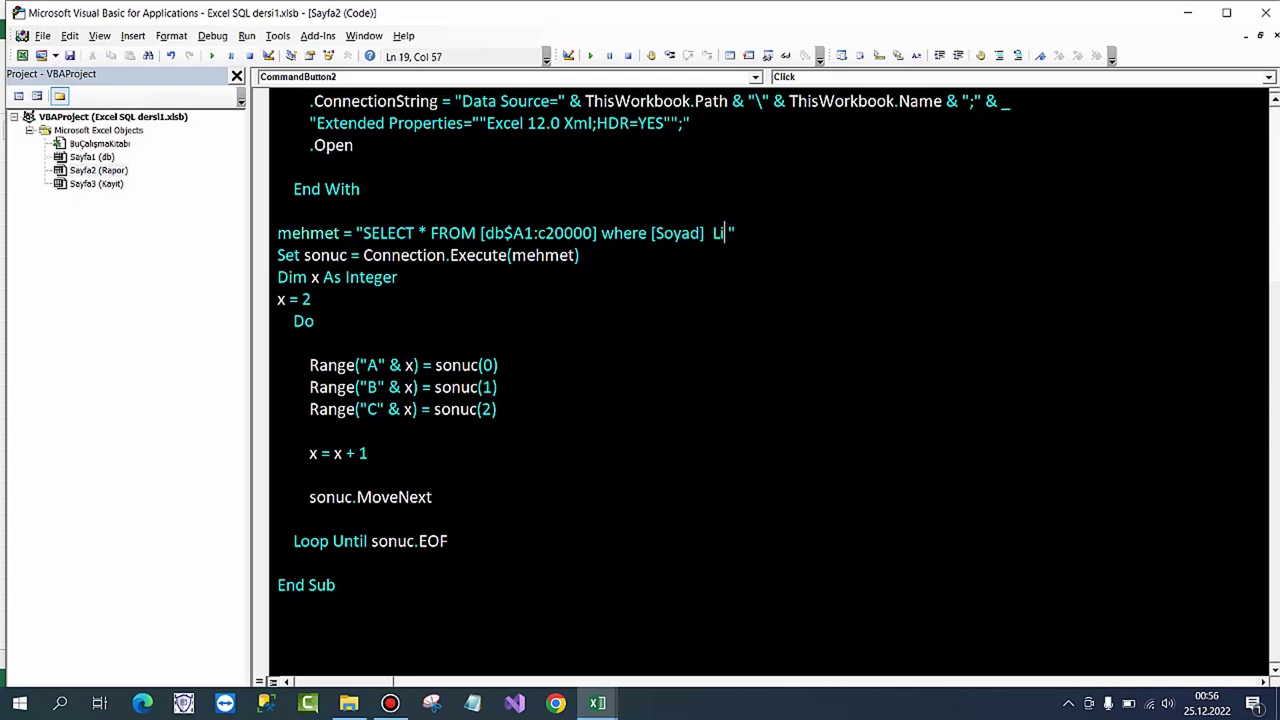
{"action": "type", "text": "ke \""}
{"action": "type", "text": "\" & "}
{"action": "type", "text": "& "}
{"action": "type", "text": "\""}
{"action": "type", "text": "\""}
{"action": "left_click", "coordinate": [803, 233]}
{"action": "type", "text": "%"}
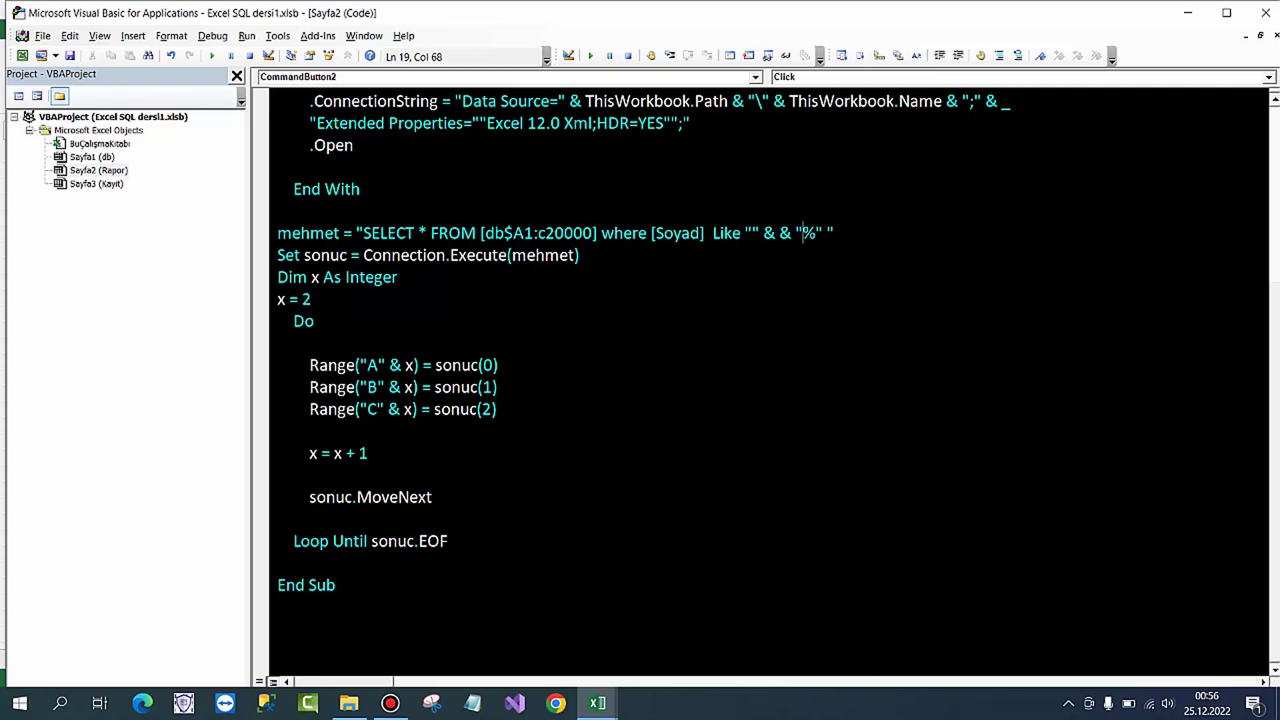
{"action": "left_click", "coordinate": [758, 233]}
{"action": "type", "text": "%"}
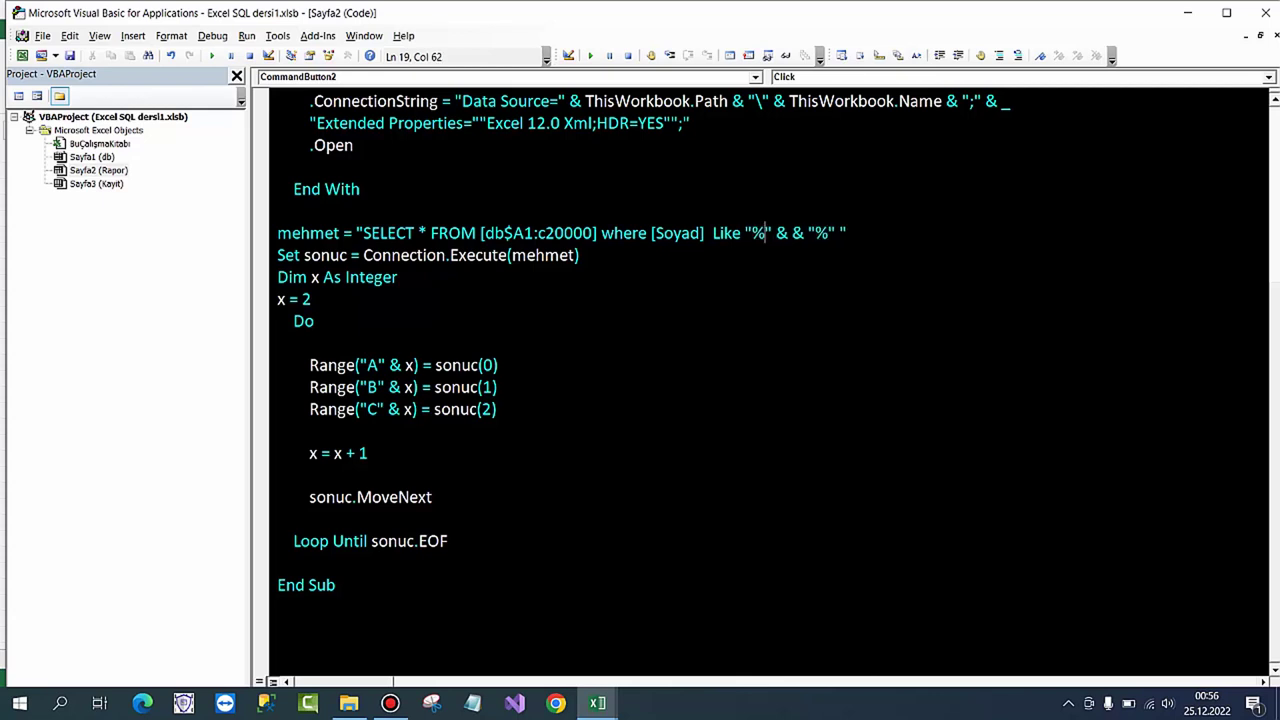
{"action": "key", "text": "Right"}
{"action": "key", "text": "Right"}
{"action": "type", "text": "a"}
{"action": "key", "text": "BackSpace"}
Step: Widen column G and select cell G1 as the search cell
{"action": "left_click", "coordinate": [597, 703]}
{"action": "left_click", "coordinate": [507, 630]}
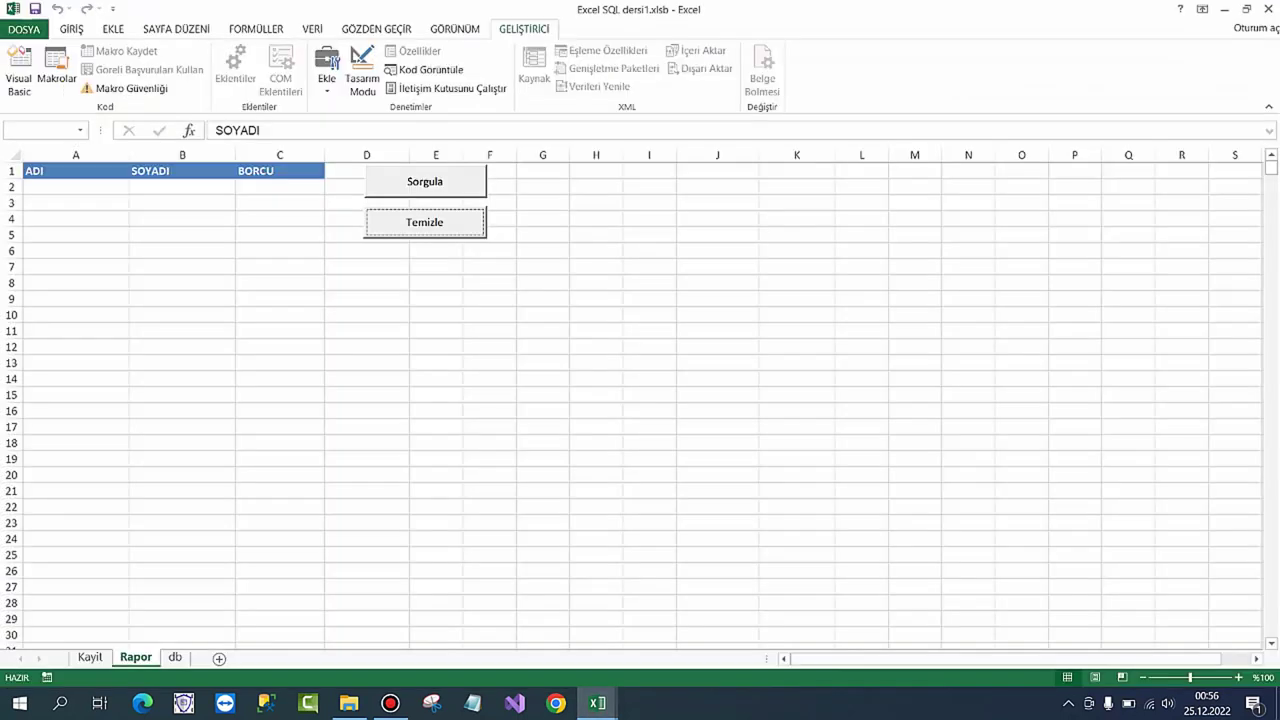
{"action": "left_click_drag", "start_coordinate": [569, 155], "coordinate": [617, 155]}
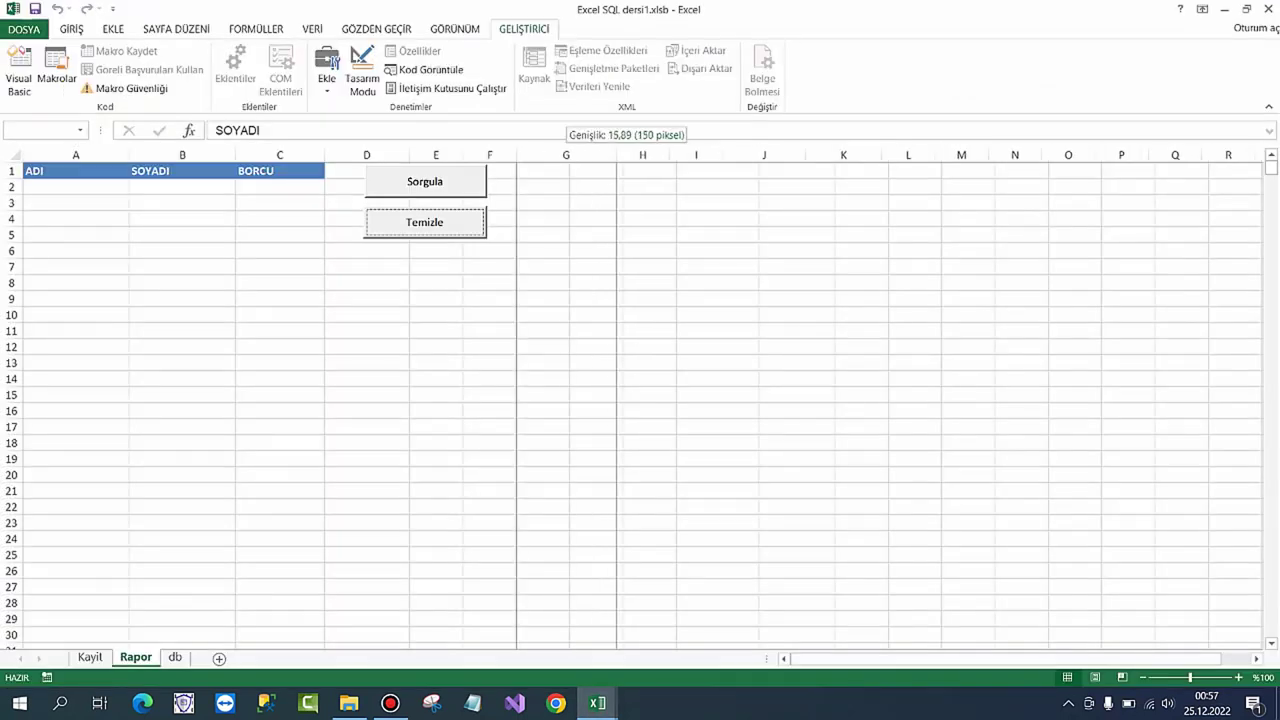
{"action": "left_click", "coordinate": [566, 170]}
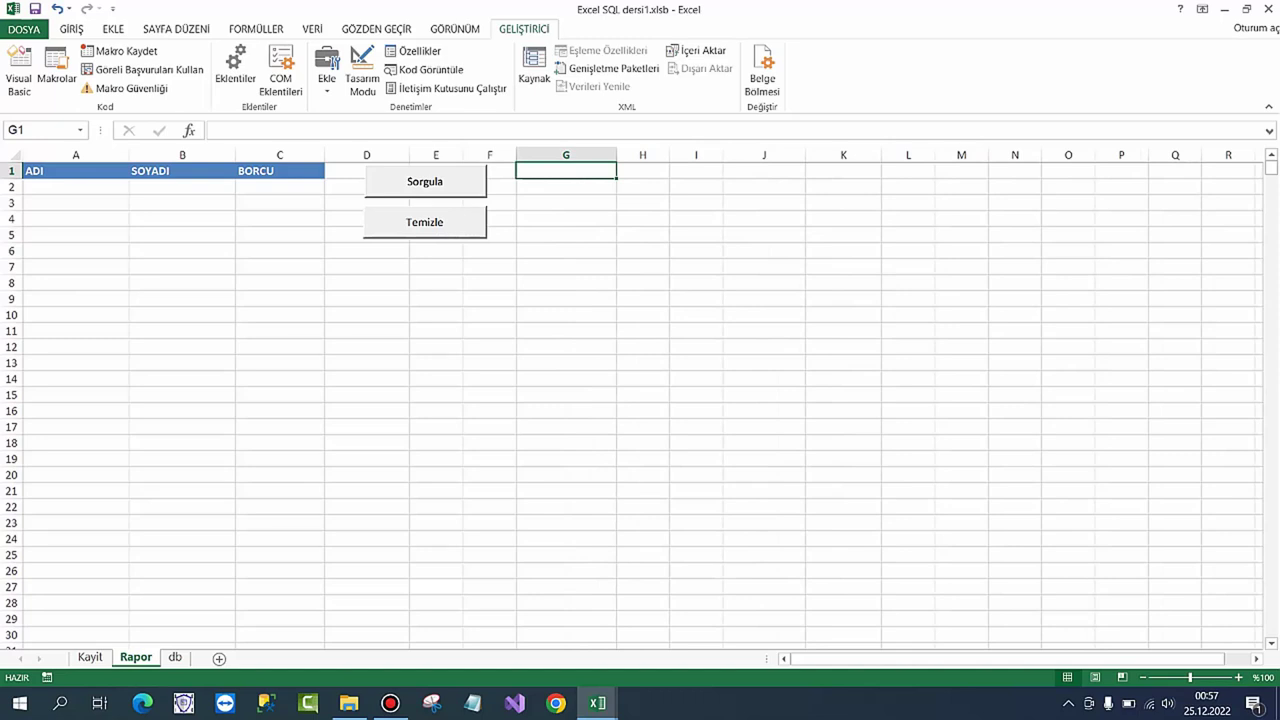
Step: Insert range("g1") between the & signs and use single quotes around the % wildcards
{"action": "mouse_move", "coordinate": [597, 703]}
{"action": "left_click", "coordinate": [700, 630]}
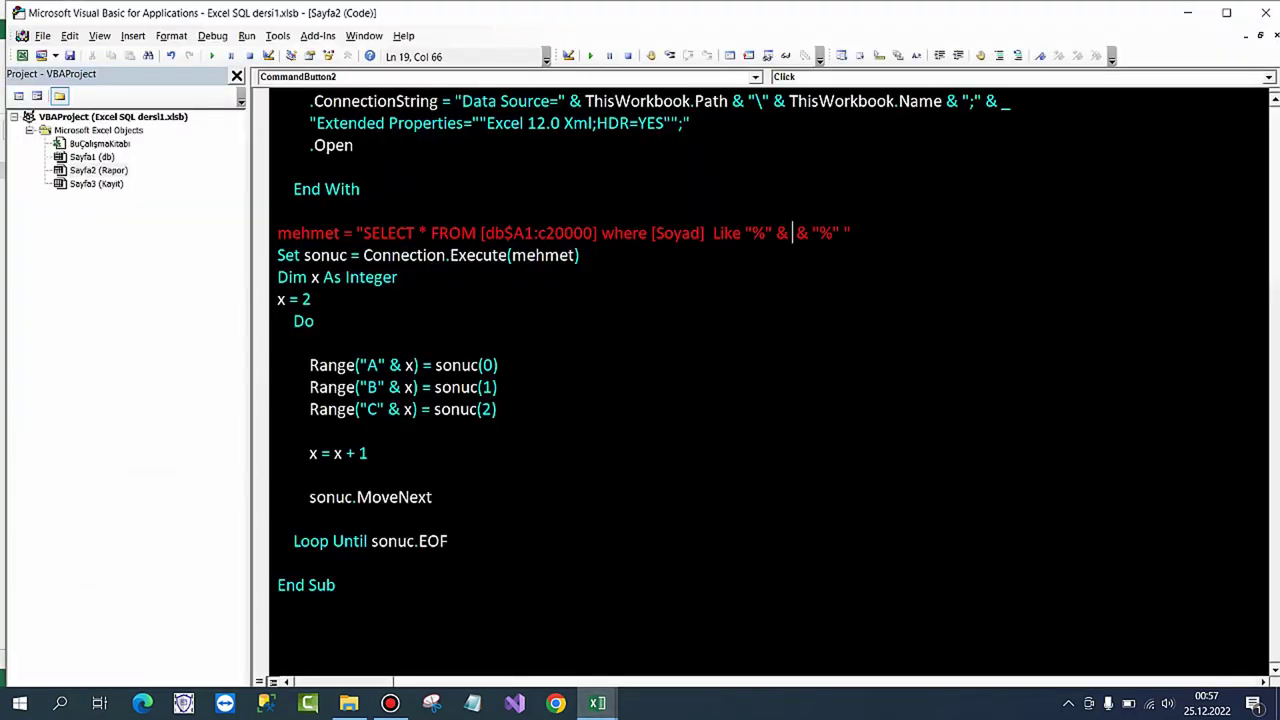
{"action": "type", "text": "range"}
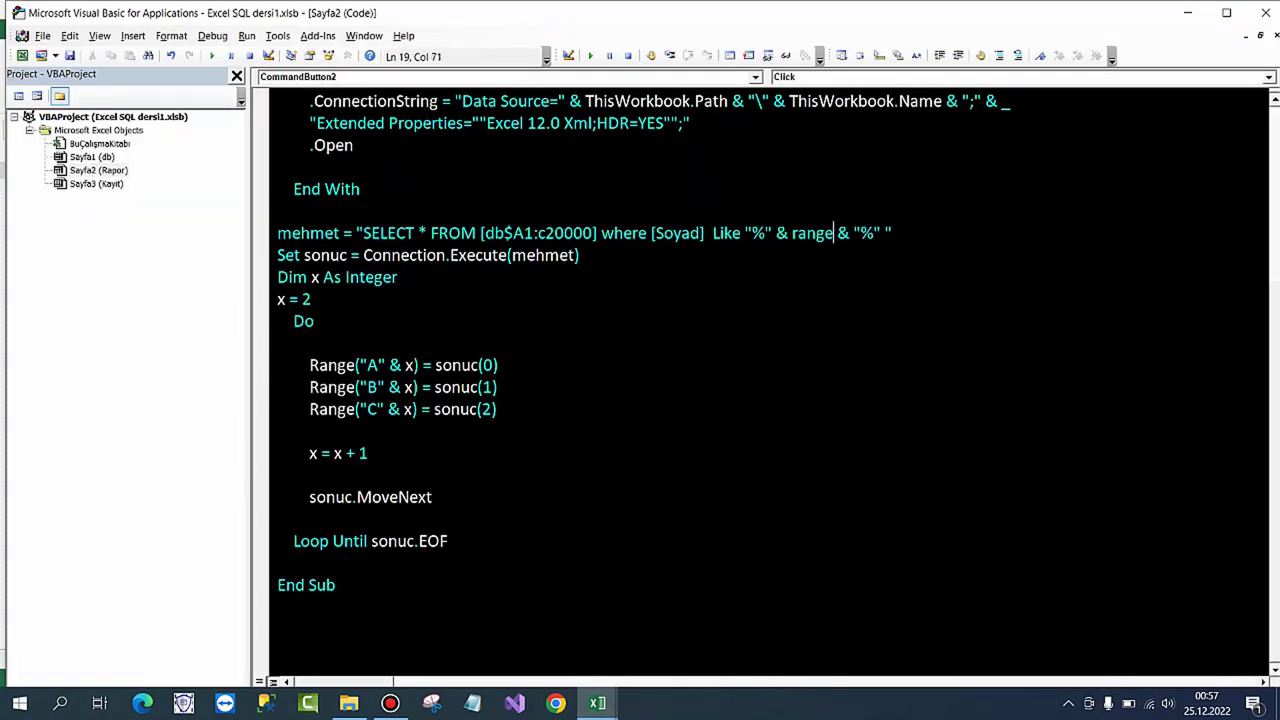
{"action": "type", "text": "(\"g"}
{"action": "type", "text": "1\")"}
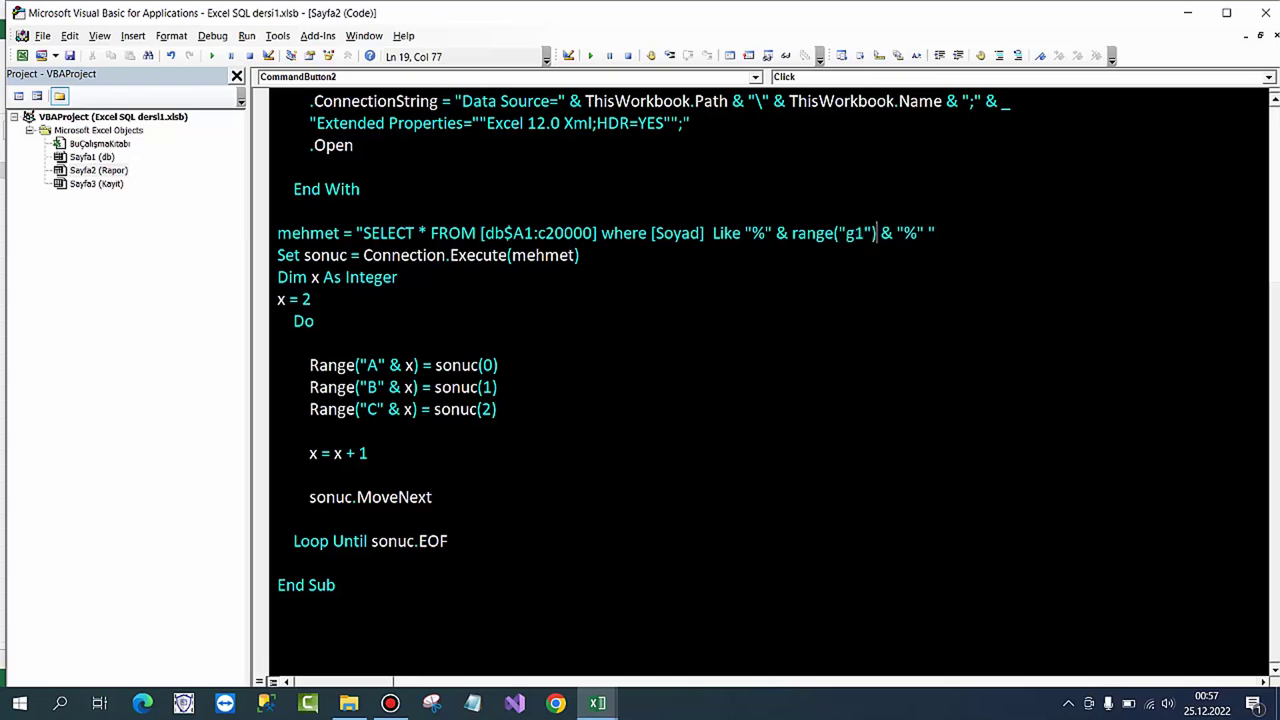
{"action": "key", "text": "Down"}
{"action": "key", "text": "Return"}
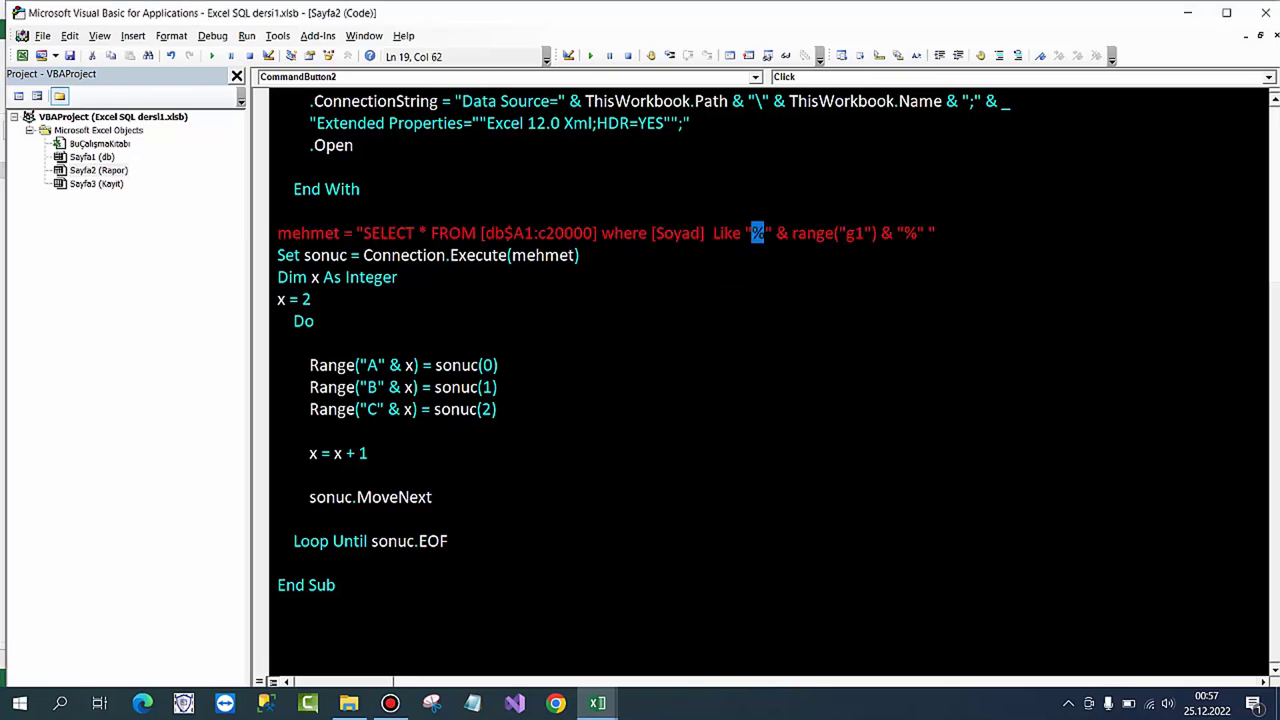
{"action": "key", "text": "Left"}
{"action": "key", "text": "BackSpace"}
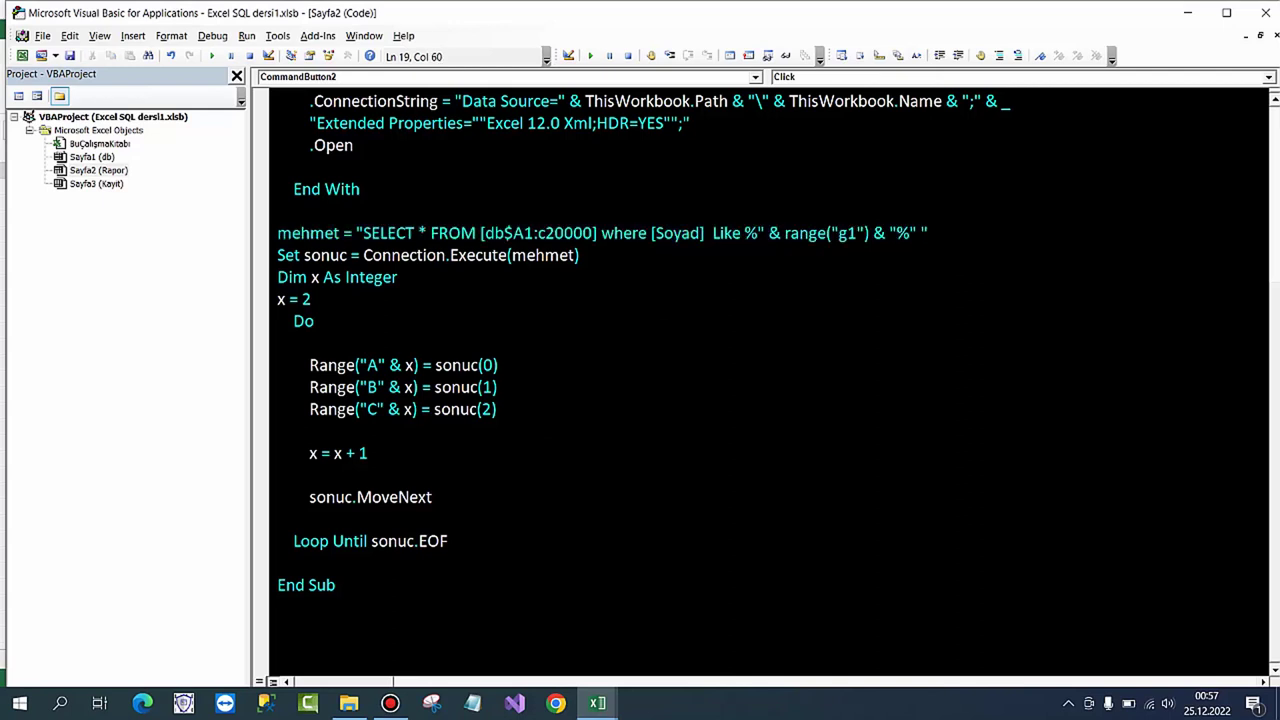
{"action": "type", "text": "'"}
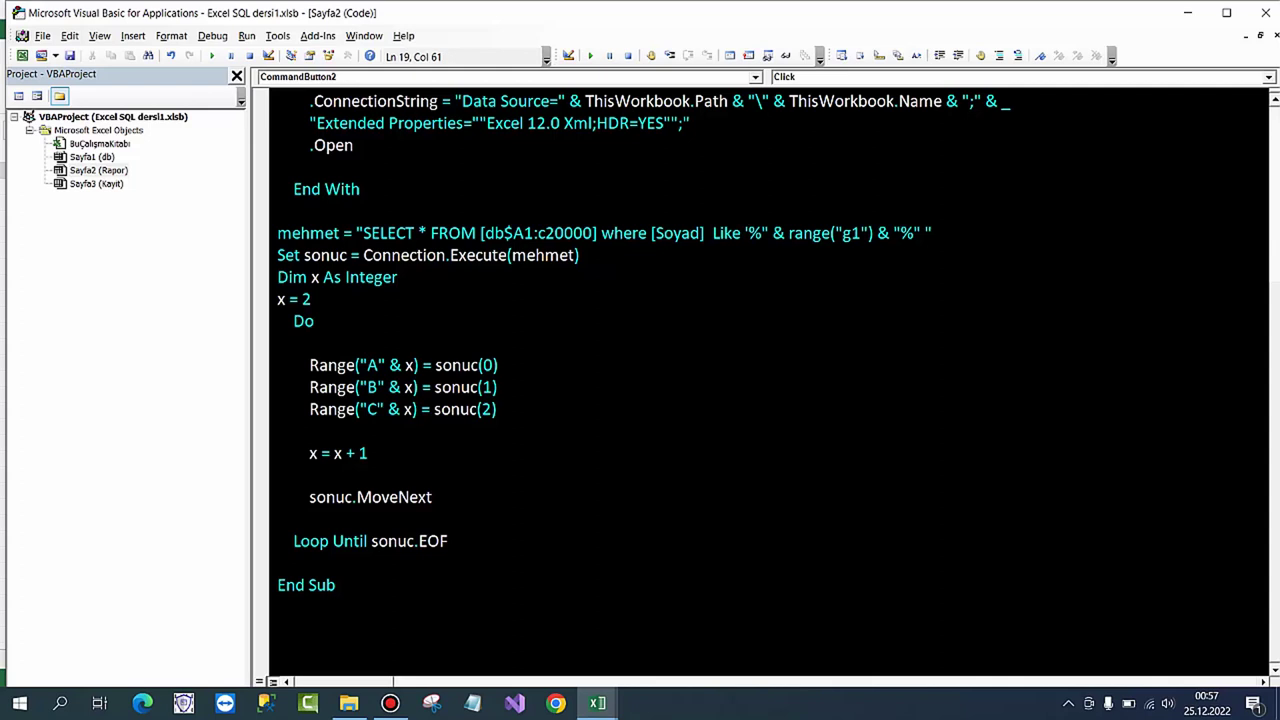
{"action": "key", "text": "Right"}
{"action": "key", "text": "Right"}
{"action": "key", "text": "Right"}
{"action": "key", "text": "Right"}
{"action": "key", "text": "Right"}
{"action": "key", "text": "Right"}
{"action": "key", "text": "Right"}
{"action": "key", "text": "Right"}
{"action": "key", "text": "Right"}
{"action": "key", "text": "Right"}
{"action": "key", "text": "Delete"}
{"action": "key", "text": "Delete"}
{"action": "type", "text": "'"}
{"action": "key", "text": "Down"}
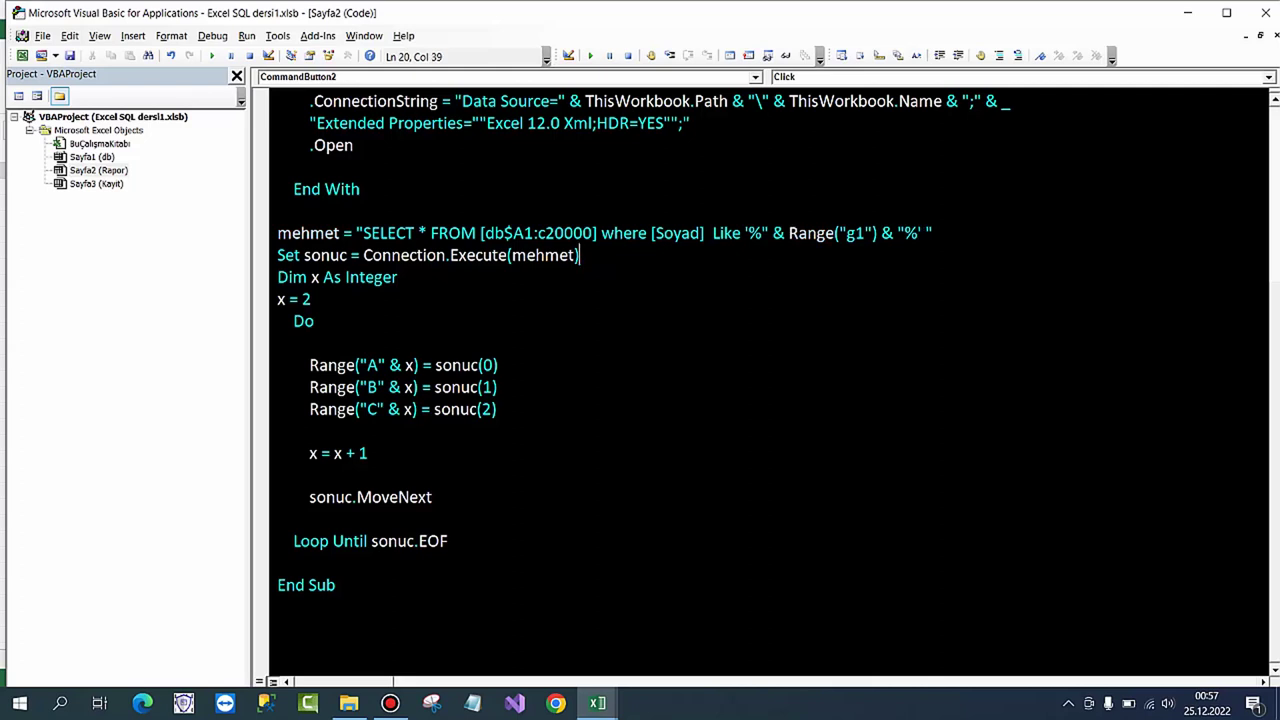
Step: Back in the workbook, run Sorgula once with no search term in G1
{"action": "mouse_move", "coordinate": [597, 703]}
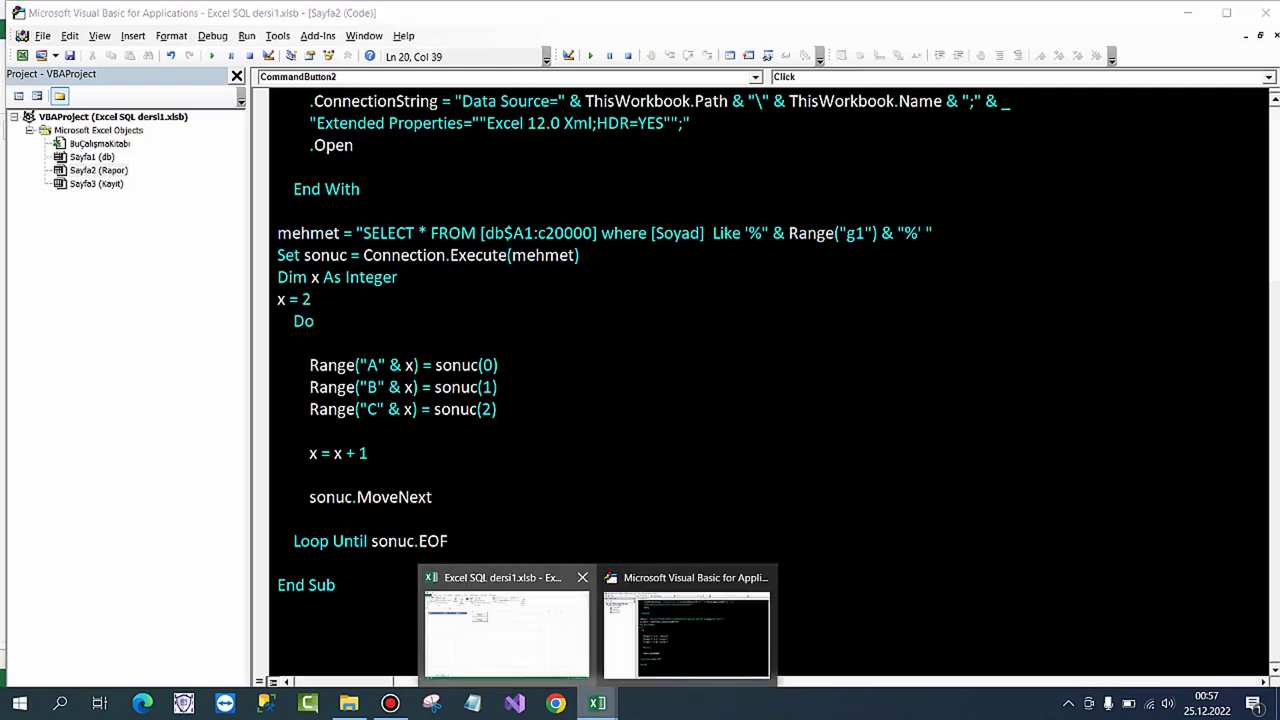
{"action": "left_click", "coordinate": [505, 625]}
{"action": "key", "text": "Down"}
{"action": "key", "text": "Down"}
{"action": "left_click", "coordinate": [425, 181]}
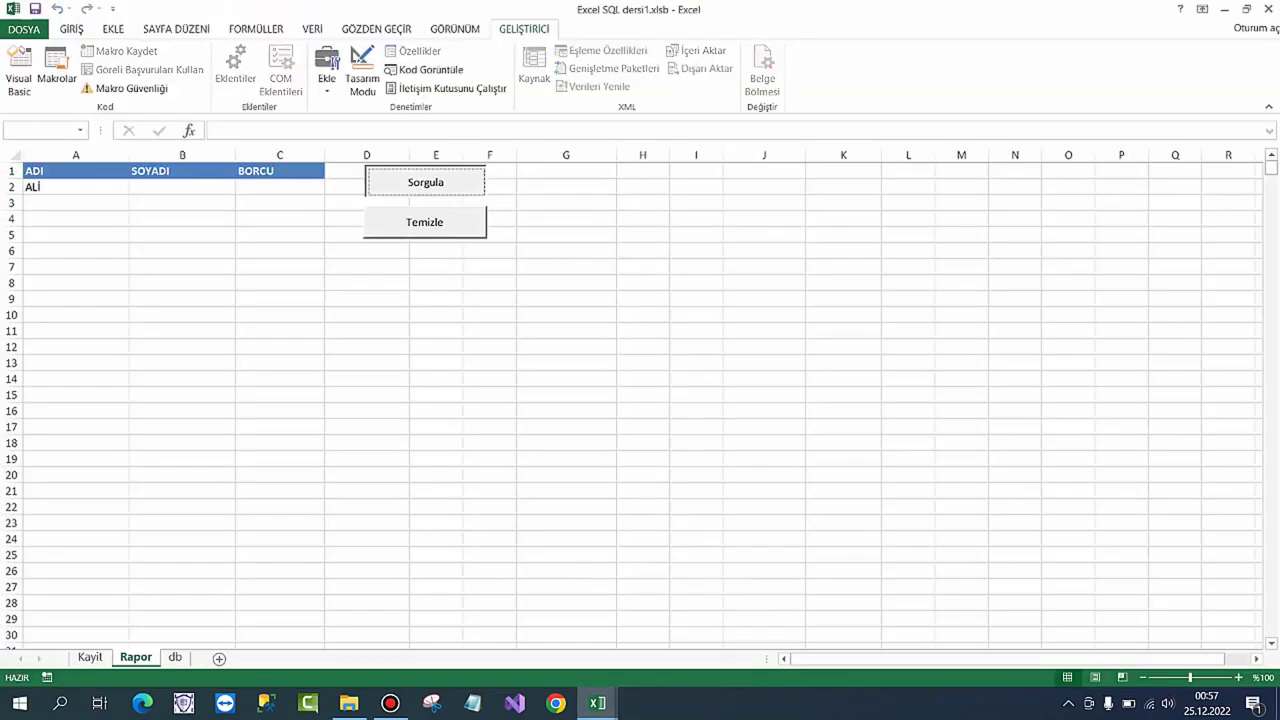
Step: Enter K in G1, then run and clear the surname query several times
{"action": "left_click", "coordinate": [566, 170]}
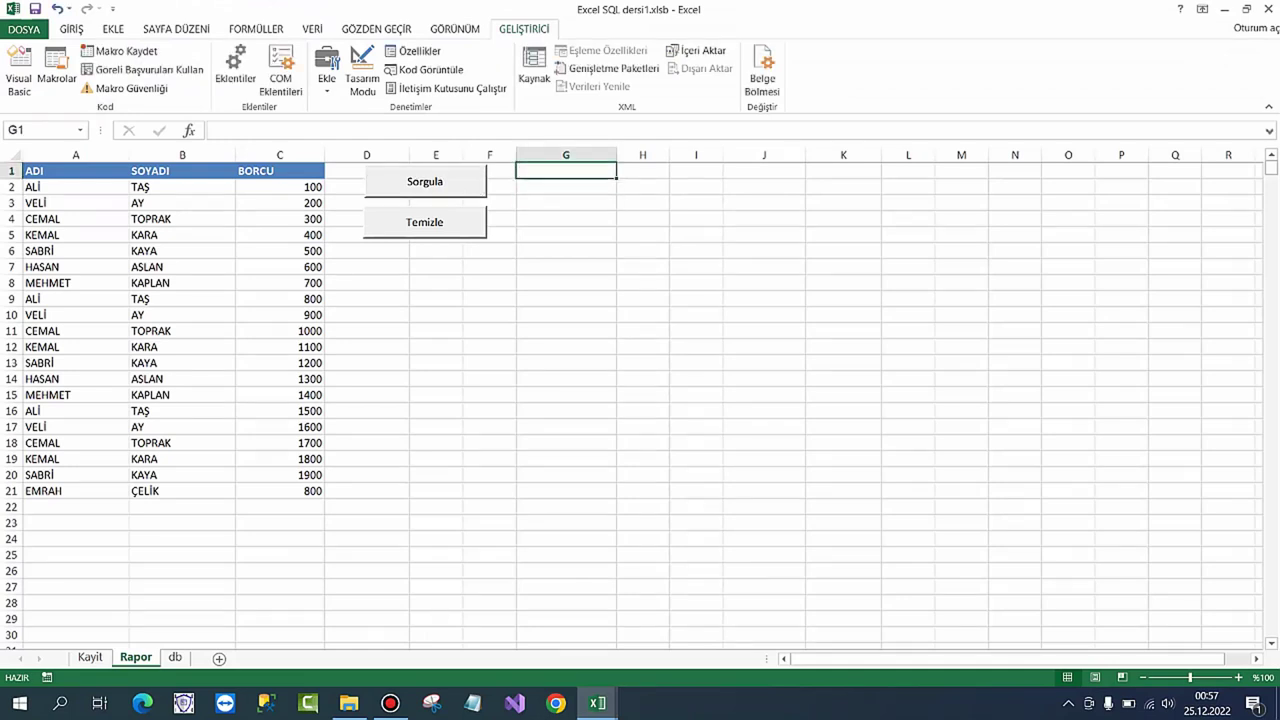
{"action": "type", "text": "K"}
{"action": "left_click", "coordinate": [489, 218]}
{"action": "left_click", "coordinate": [425, 181]}
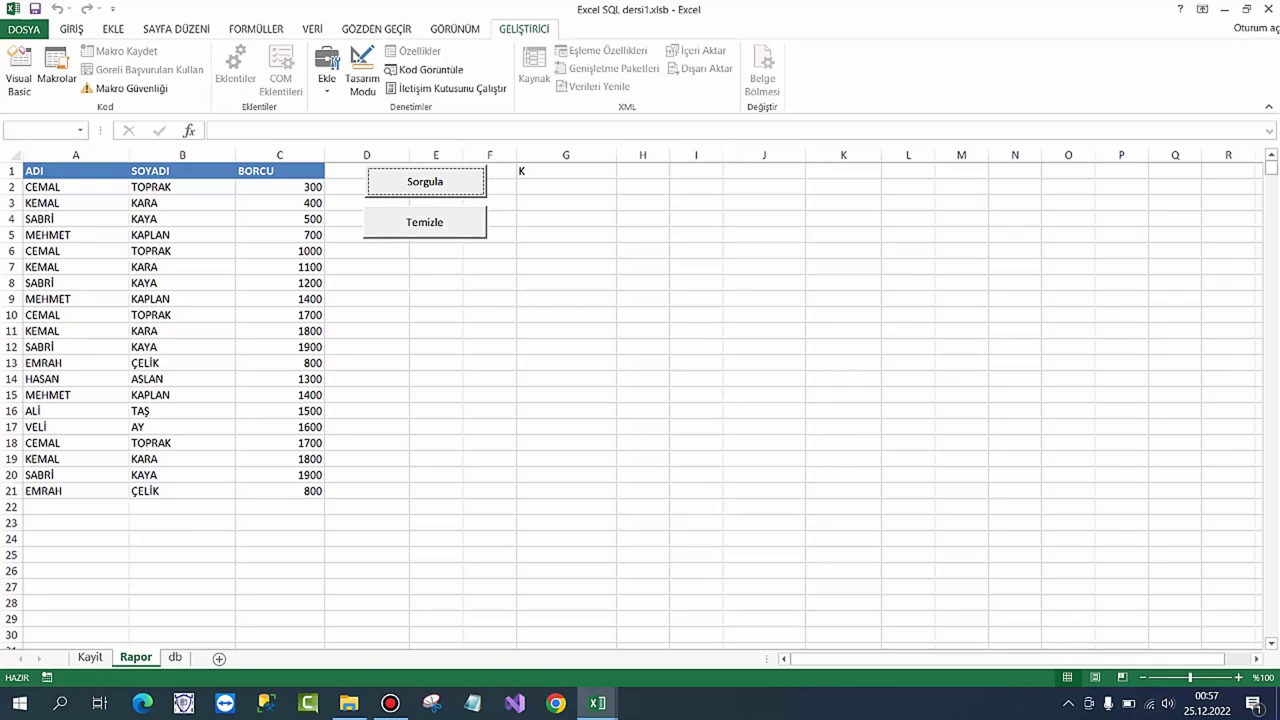
{"action": "left_click", "coordinate": [182, 426]}
{"action": "left_click", "coordinate": [424, 222]}
{"action": "left_click", "coordinate": [424, 181]}
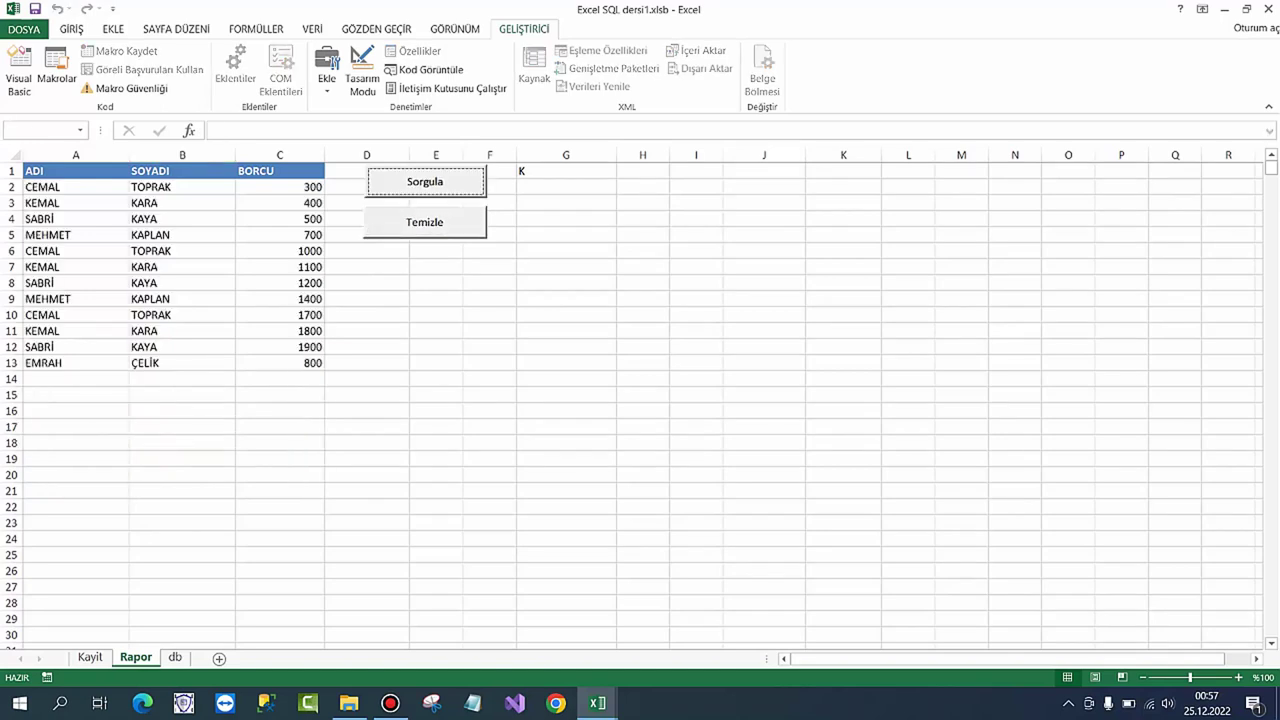
{"action": "left_click", "coordinate": [424, 222]}
{"action": "left_click", "coordinate": [424, 181]}
{"action": "left_click", "coordinate": [424, 222]}
{"action": "left_click", "coordinate": [424, 181]}
Step: Search surnames for Y from G1, clear the results, and move Y down to G2
{"action": "left_click", "coordinate": [566, 186]}
{"action": "left_click", "coordinate": [566, 171]}
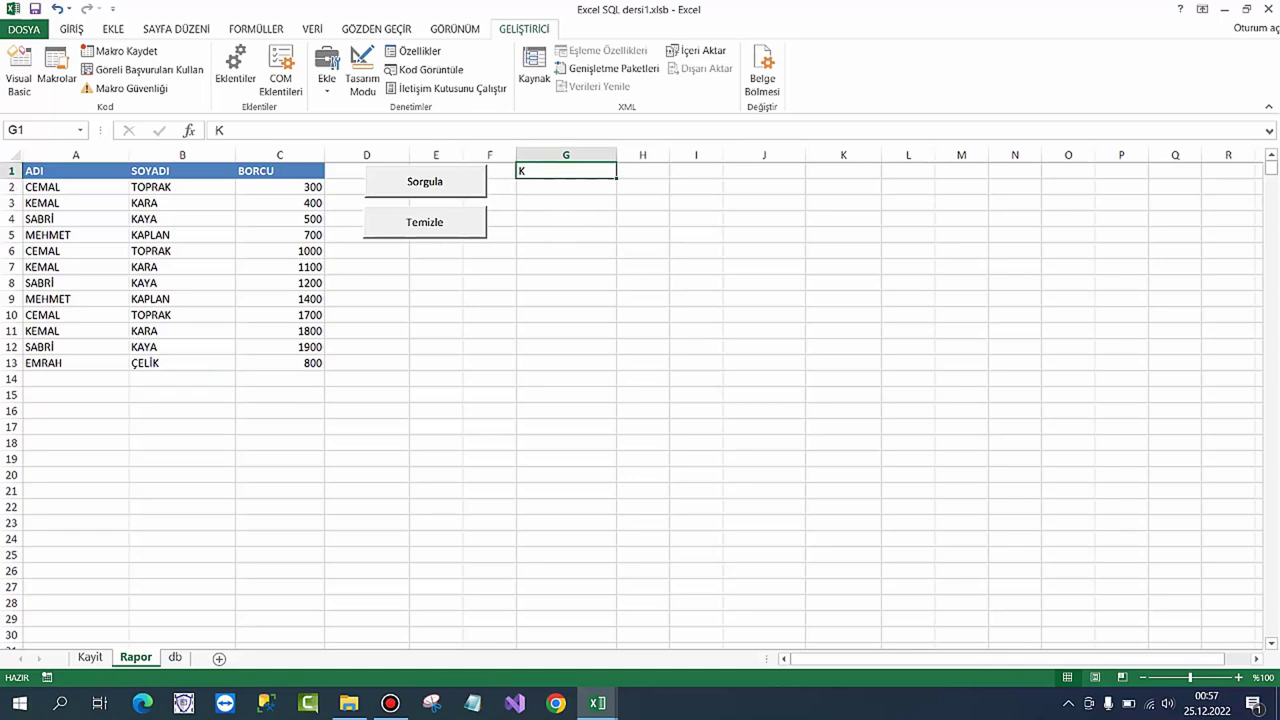
{"action": "type", "text": "Y"}
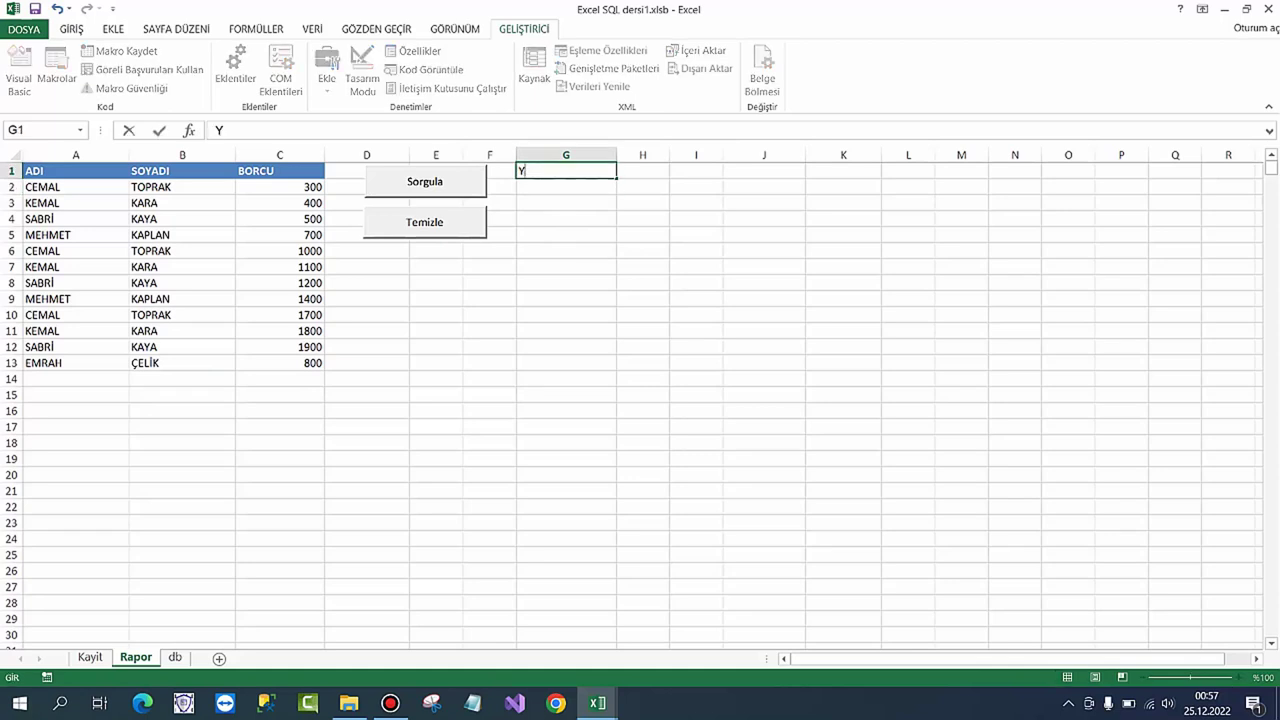
{"action": "left_click", "coordinate": [425, 181]}
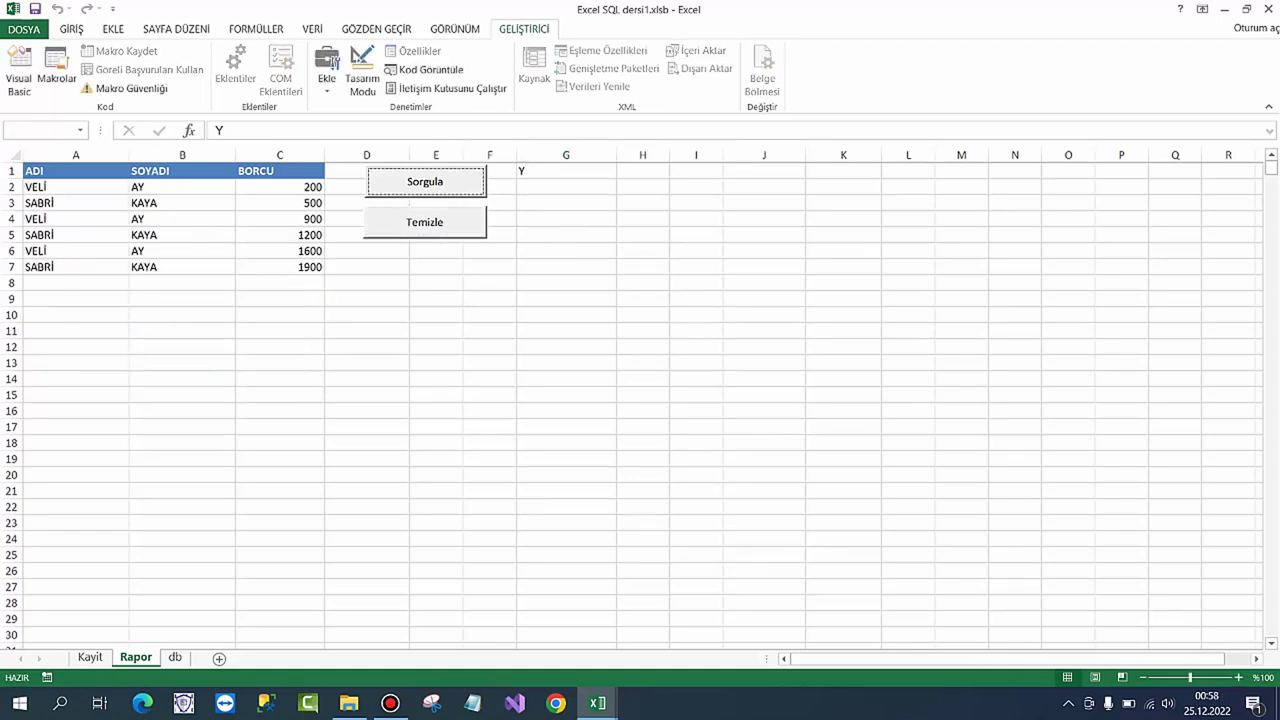
{"action": "left_click", "coordinate": [425, 222]}
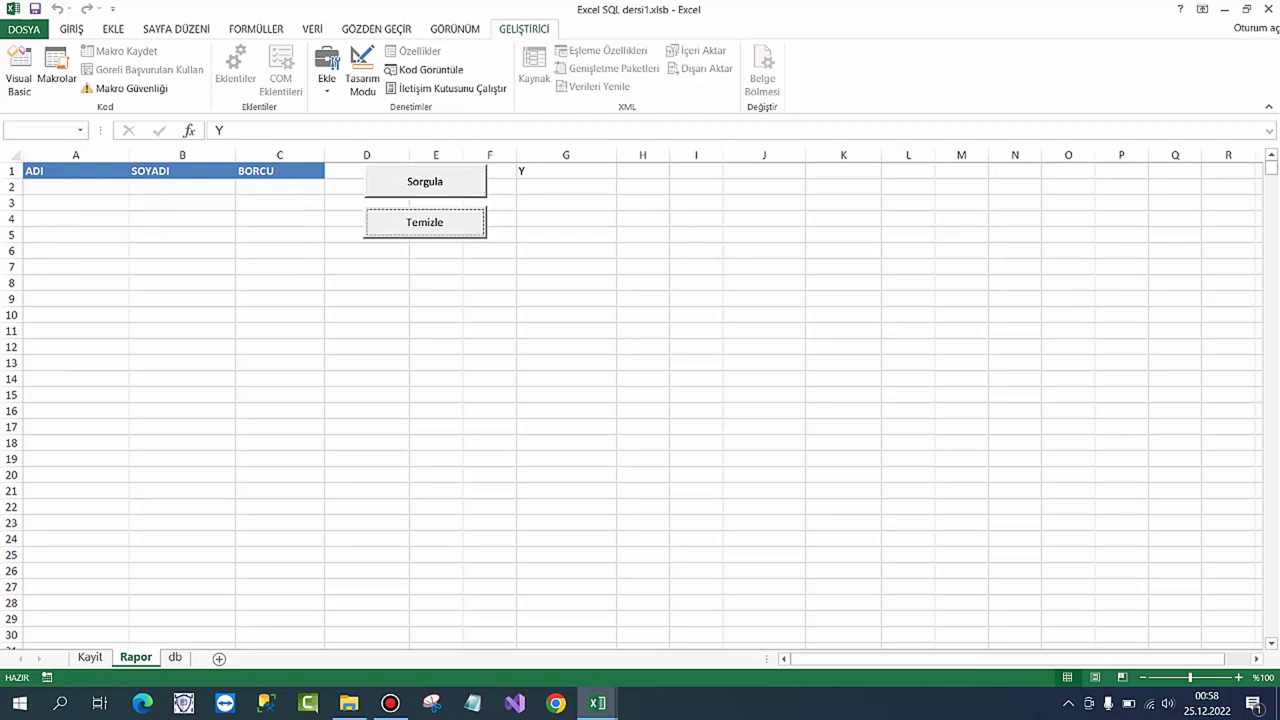
{"action": "left_click", "coordinate": [566, 171]}
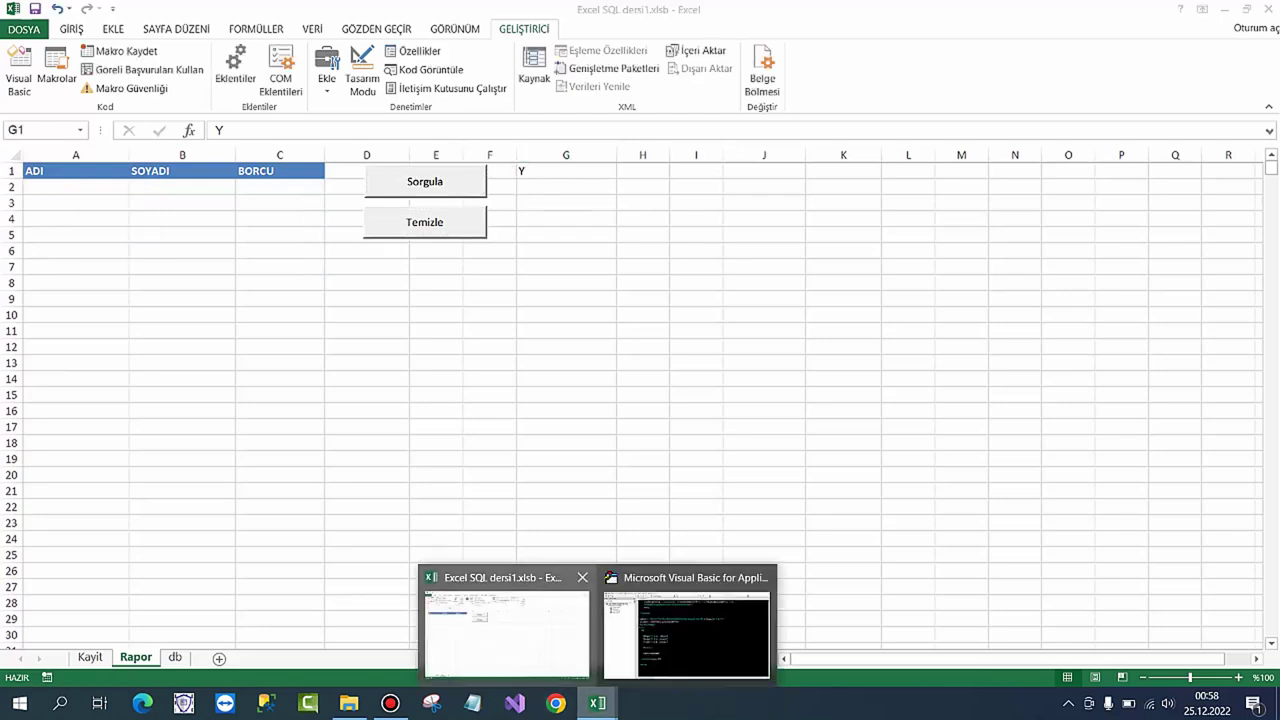
{"action": "mouse_move", "coordinate": [566, 178]}
{"action": "left_mouse_down"}
{"action": "mouse_move", "coordinate": [566, 208]}
{"action": "mouse_move", "coordinate": [566, 193]}
{"action": "left_mouse_up"}
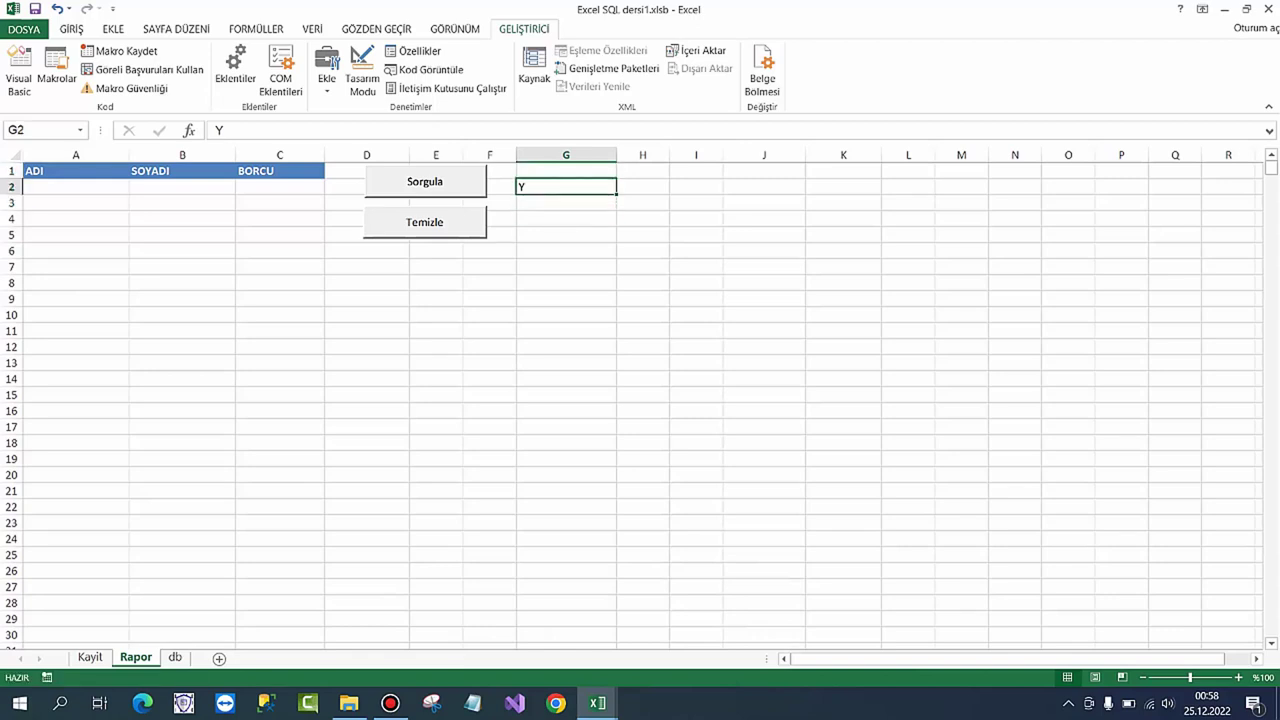
Step: Enter headers İÇERİR AD in G1 and İÇERİR SOYAD in H1
{"action": "left_click", "coordinate": [566, 171]}
{"action": "type", "text": "AD"}
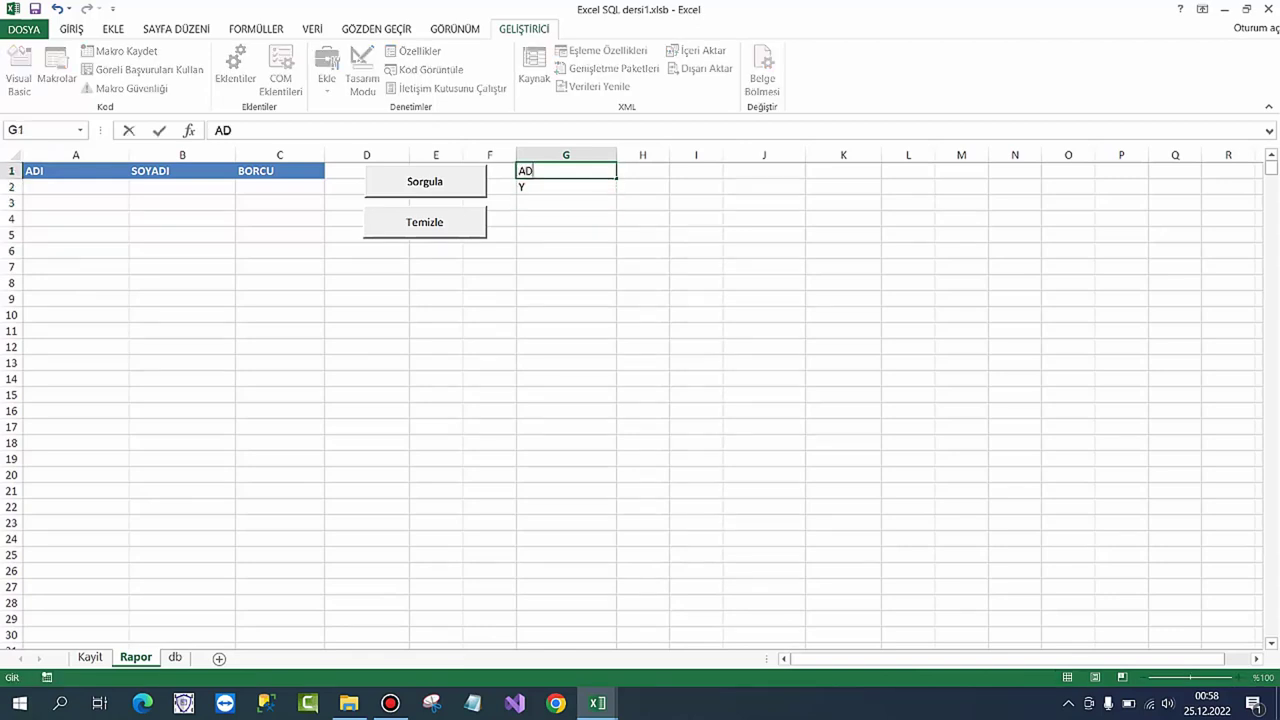
{"action": "key", "text": "BackSpace"}
{"action": "key", "text": "BackSpace"}
{"action": "type", "text": "İÇERİR"}
{"action": "type", "text": " AD"}
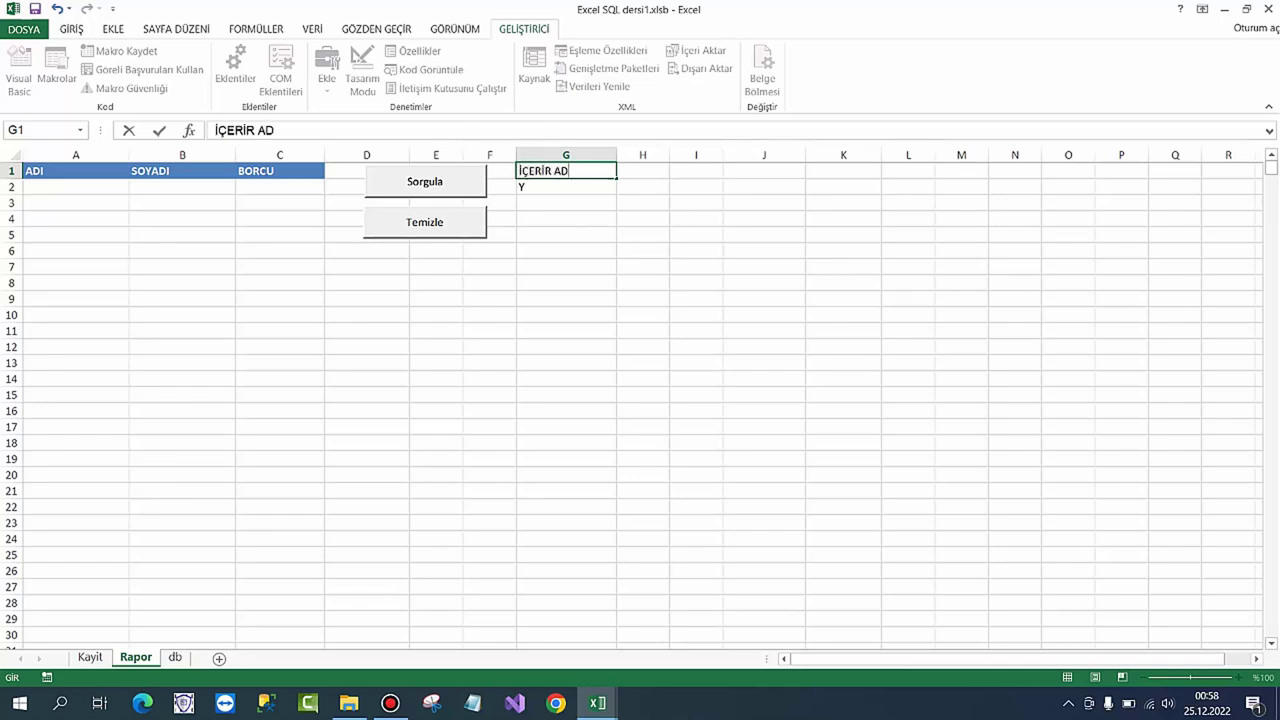
{"action": "key", "text": "Tab"}
{"action": "type", "text": "İÇER"}
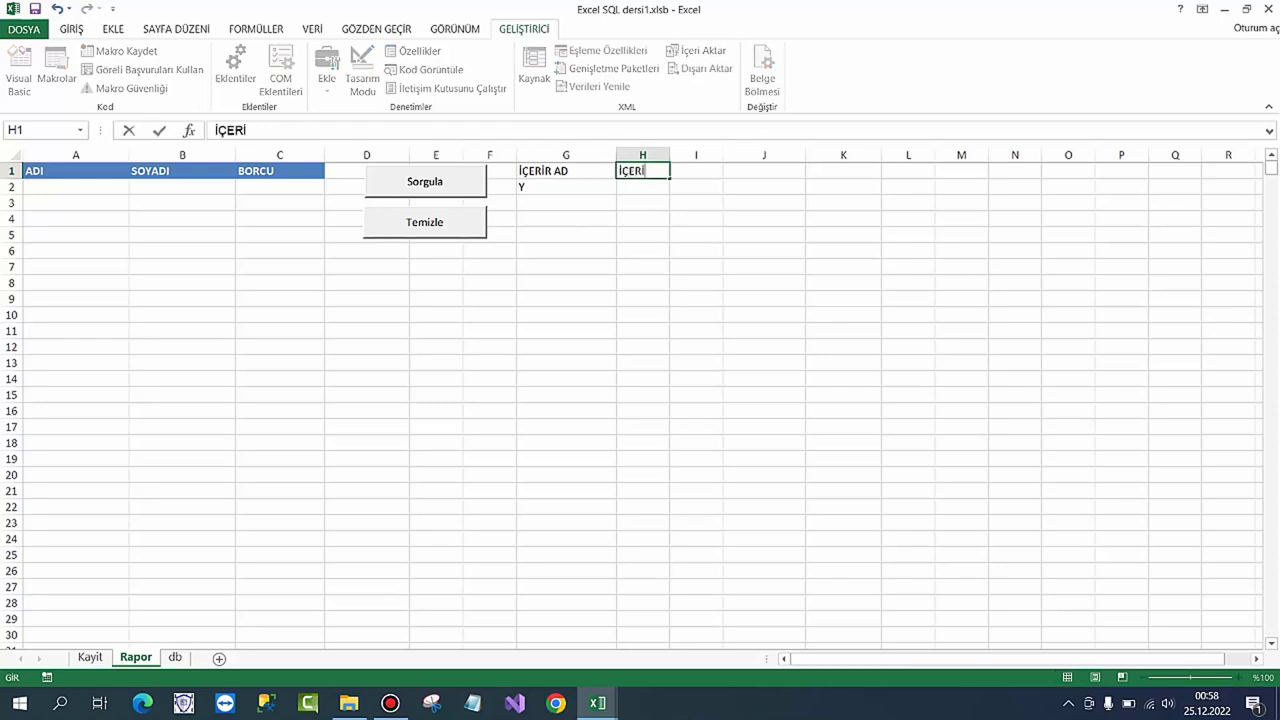
{"action": "type", "text": "İR SO"}
{"action": "type", "text": "YAD"}
{"action": "key", "text": "ctrl+Return"}
{"action": "key", "text": "Page_Down"}
{"action": "key", "text": "Page_Down"}
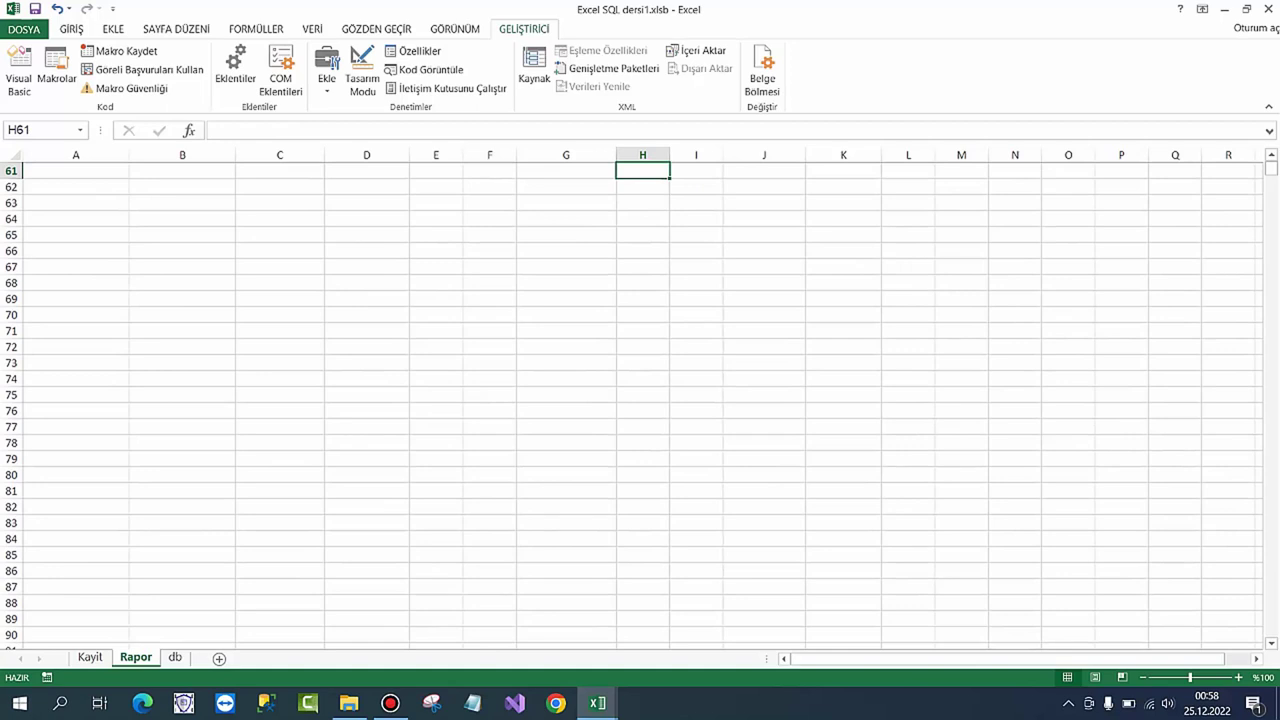
{"action": "key", "text": "Page_Up"}
{"action": "key", "text": "Page_Up"}
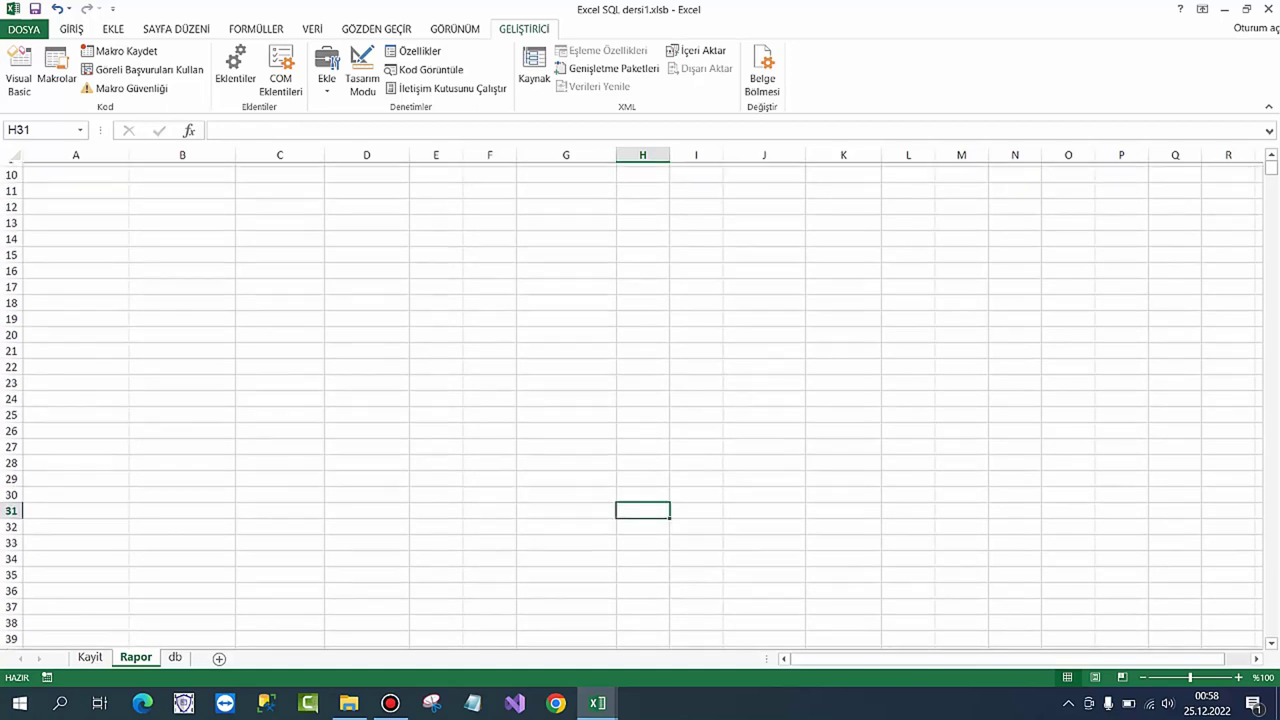
Step: Fill G2 yellow and H2 light blue, autofitting column H to its header
{"action": "left_click", "coordinate": [566, 187]}
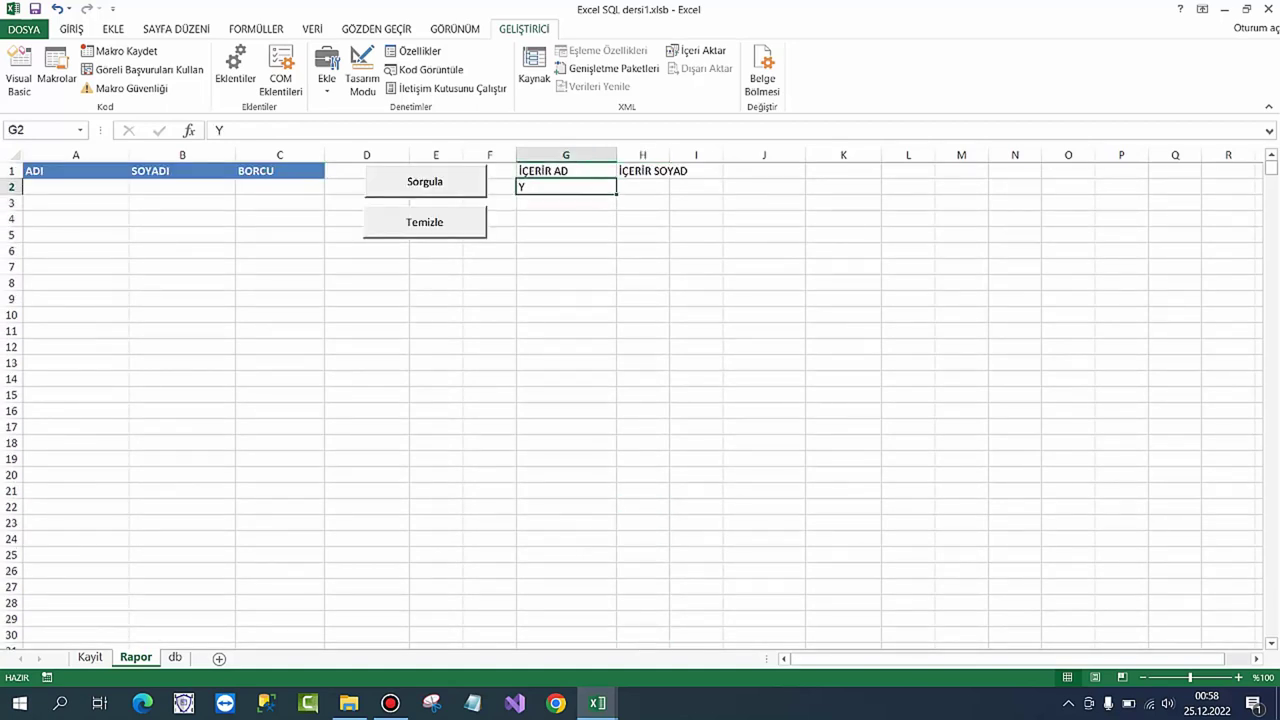
{"action": "left_click", "coordinate": [71, 28]}
{"action": "left_click", "coordinate": [238, 81]}
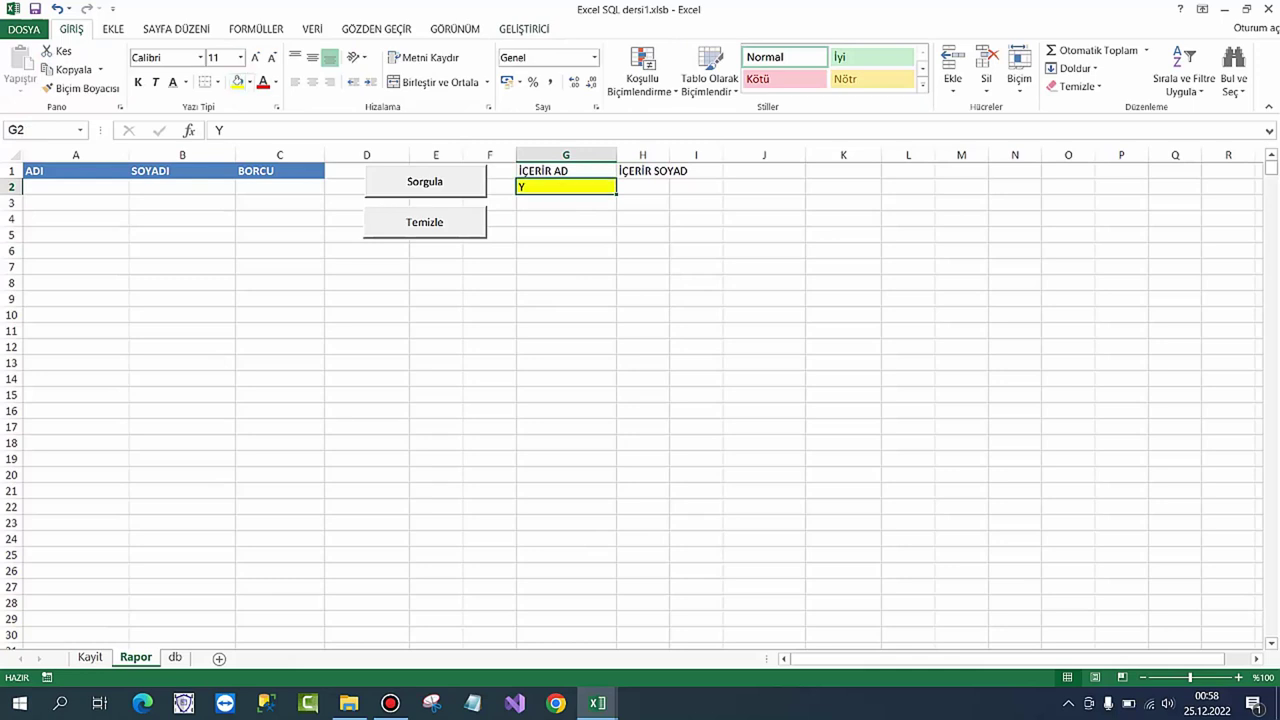
{"action": "left_click", "coordinate": [642, 187]}
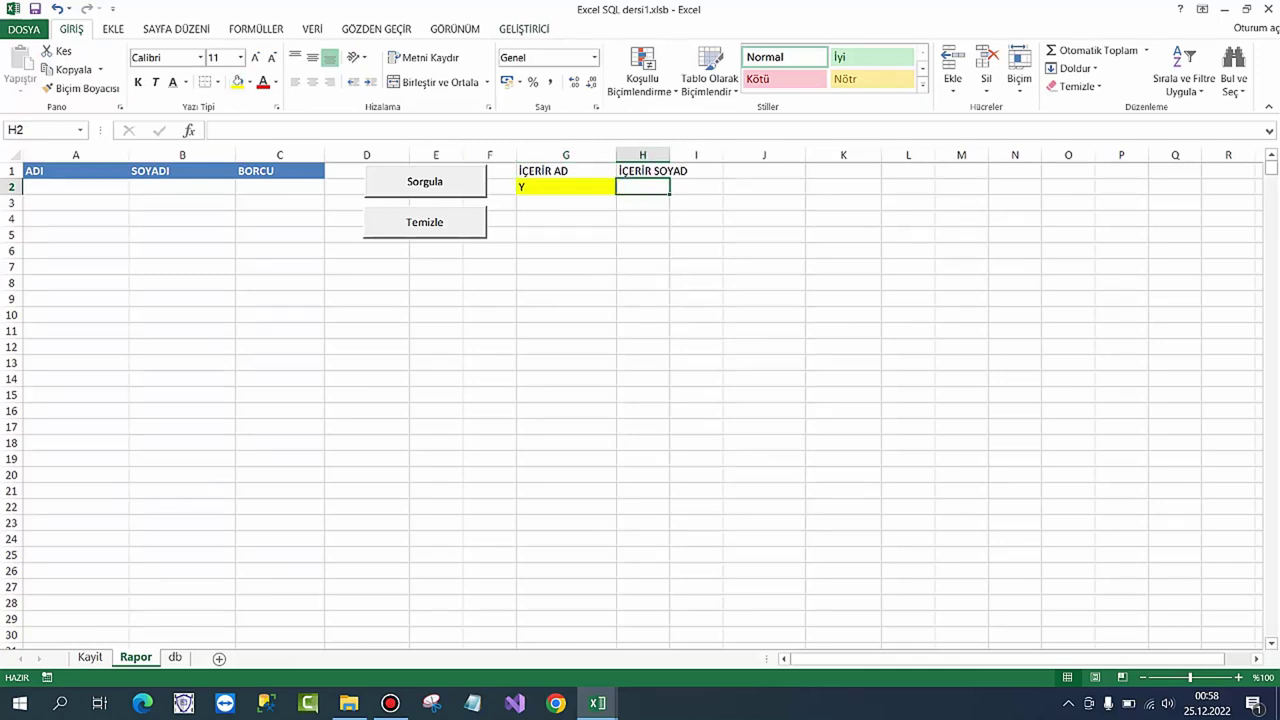
{"action": "double_click", "coordinate": [670, 155]}
{"action": "left_click", "coordinate": [249, 82]}
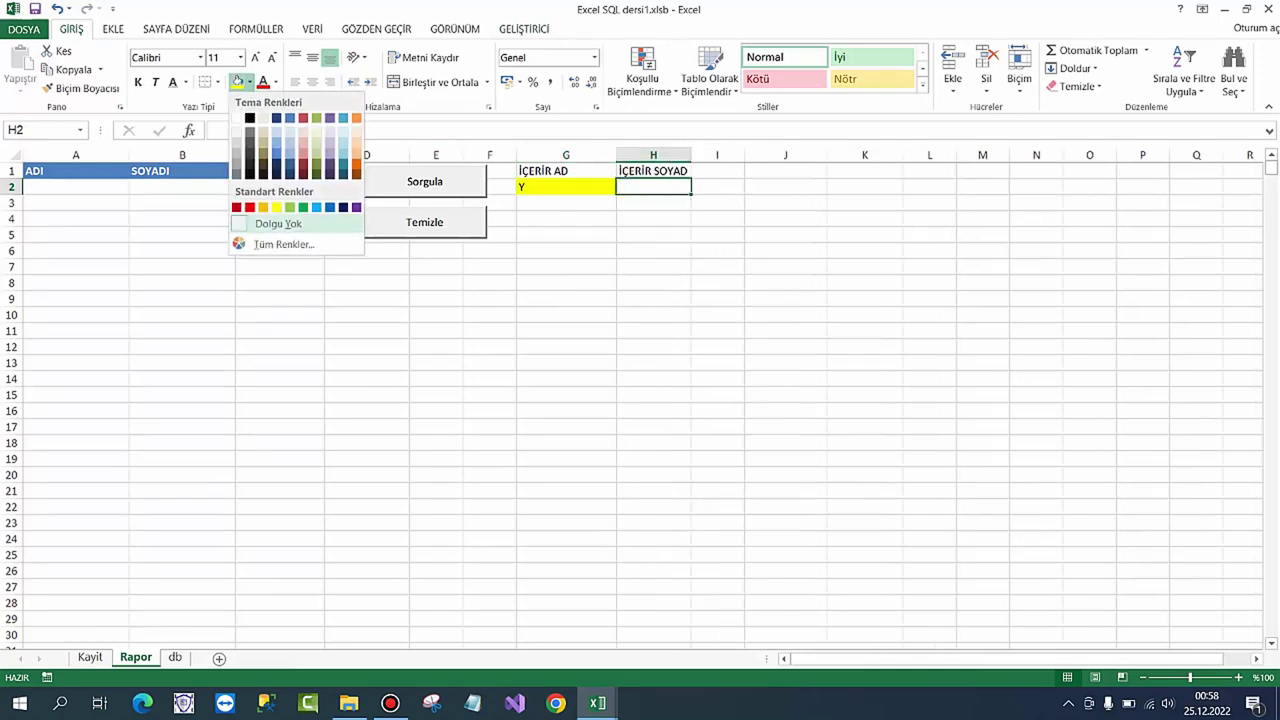
{"action": "left_click", "coordinate": [316, 207]}
Step: Select cell G3 as the location for the next control
{"action": "left_click_drag", "start_coordinate": [653, 202], "coordinate": [566, 202]}
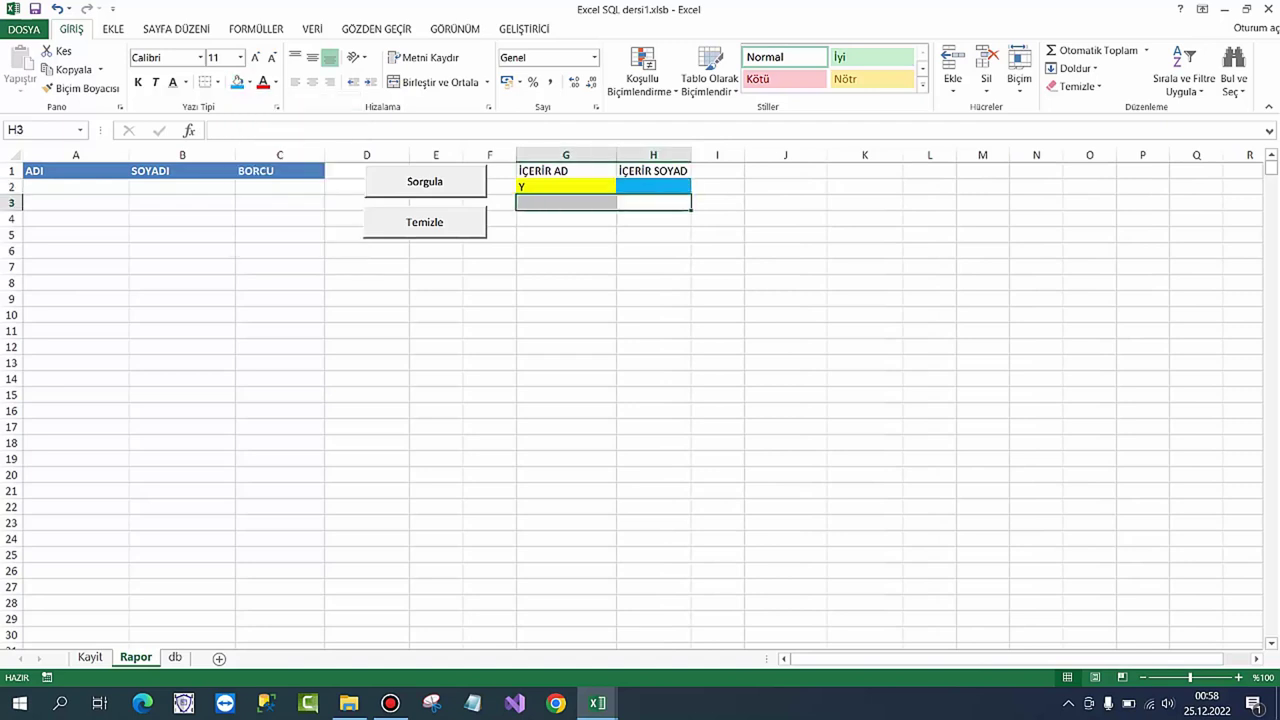
{"action": "left_click", "coordinate": [566, 234]}
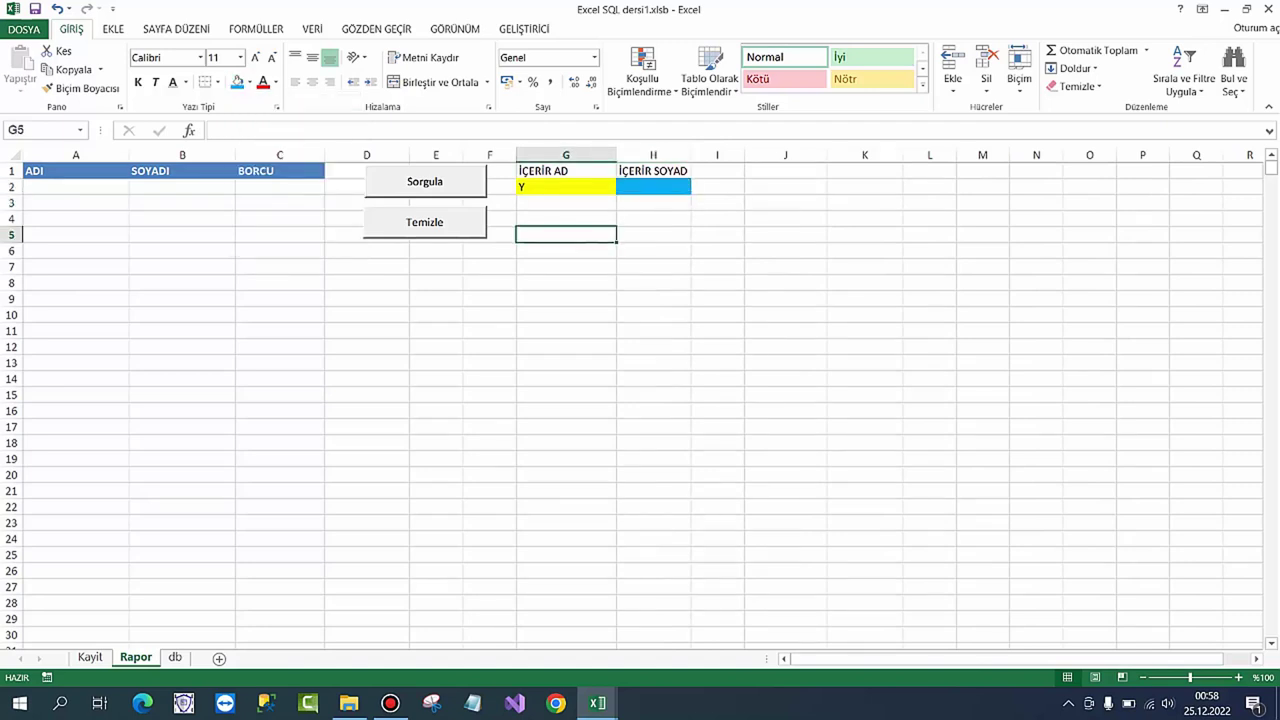
{"action": "left_click", "coordinate": [566, 202]}
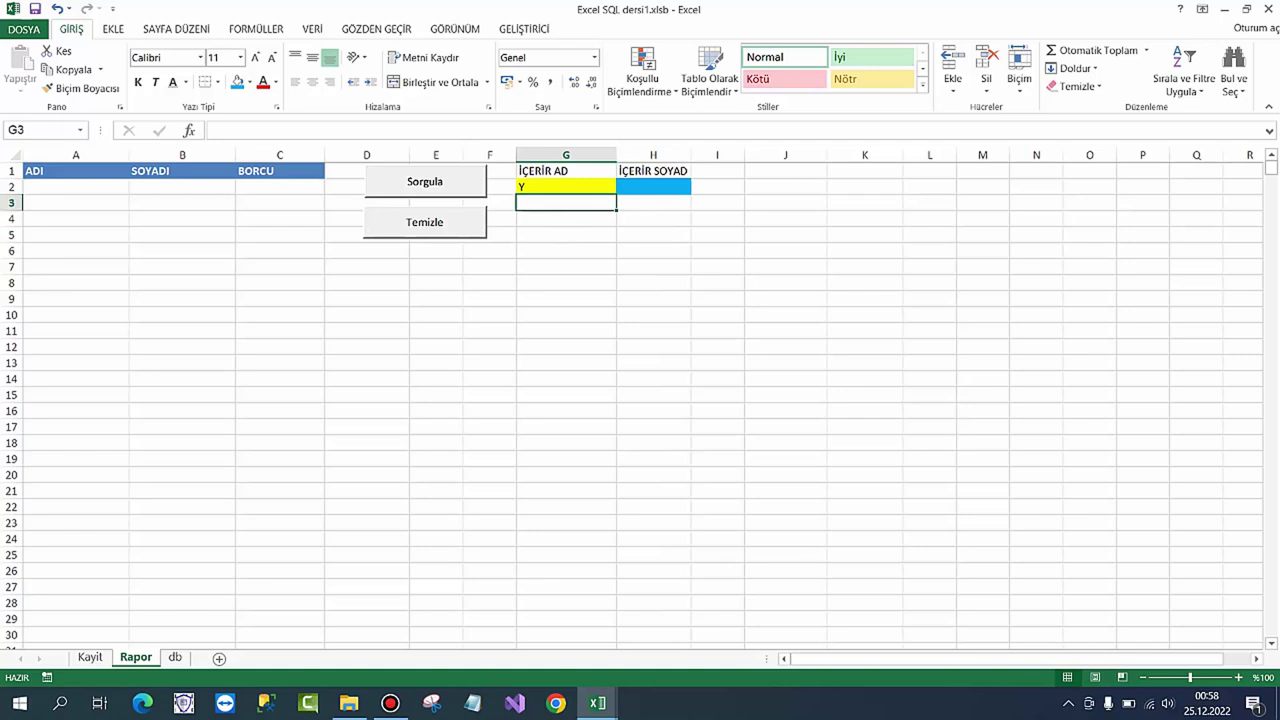
{"action": "left_click", "coordinate": [524, 29]}
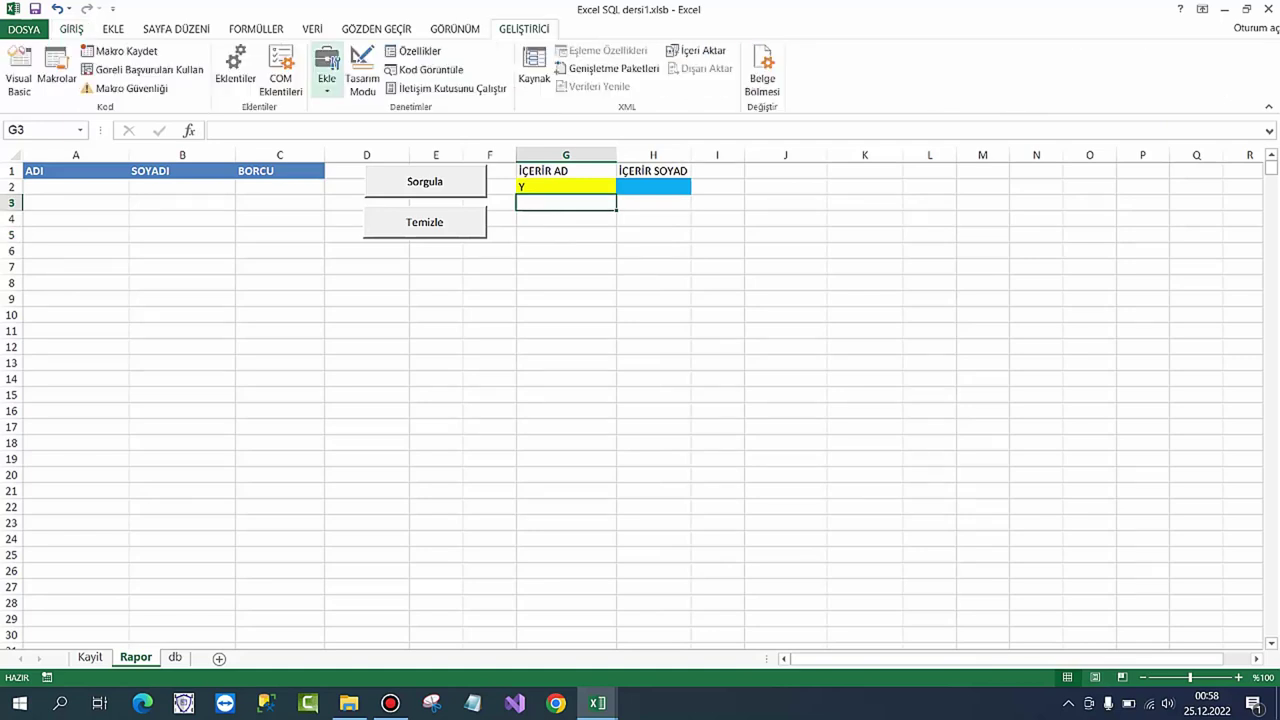
Step: Draw an ActiveX option button at G3 and caption it Soyada Göre
{"action": "left_click", "coordinate": [327, 80]}
{"action": "left_click", "coordinate": [336, 192]}
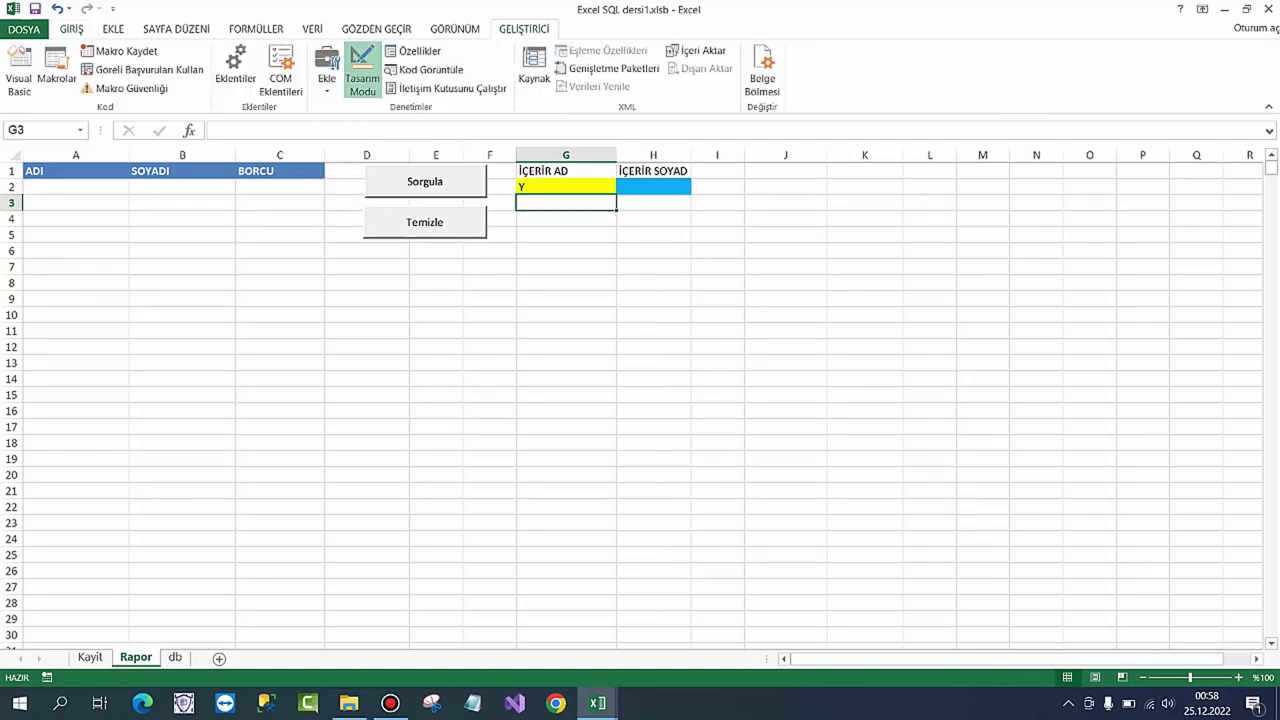
{"action": "left_click_drag", "start_coordinate": [518, 198], "coordinate": [615, 221]}
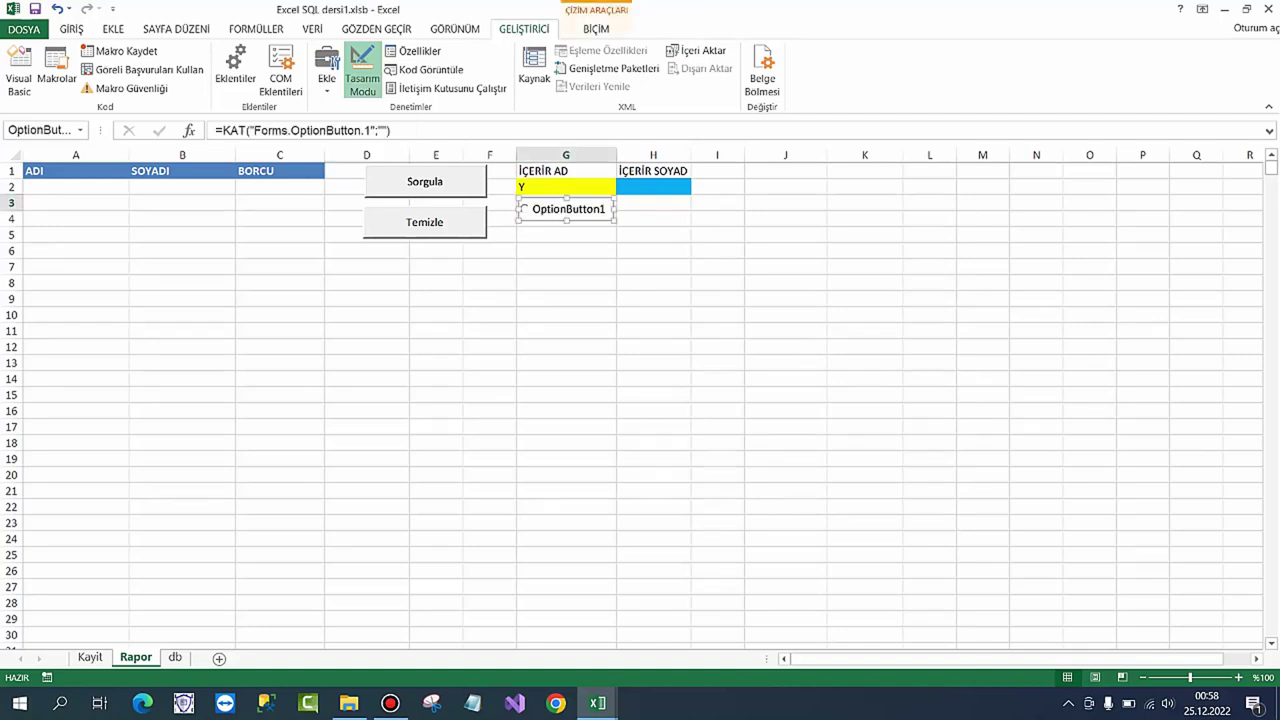
{"action": "left_click", "coordinate": [414, 50]}
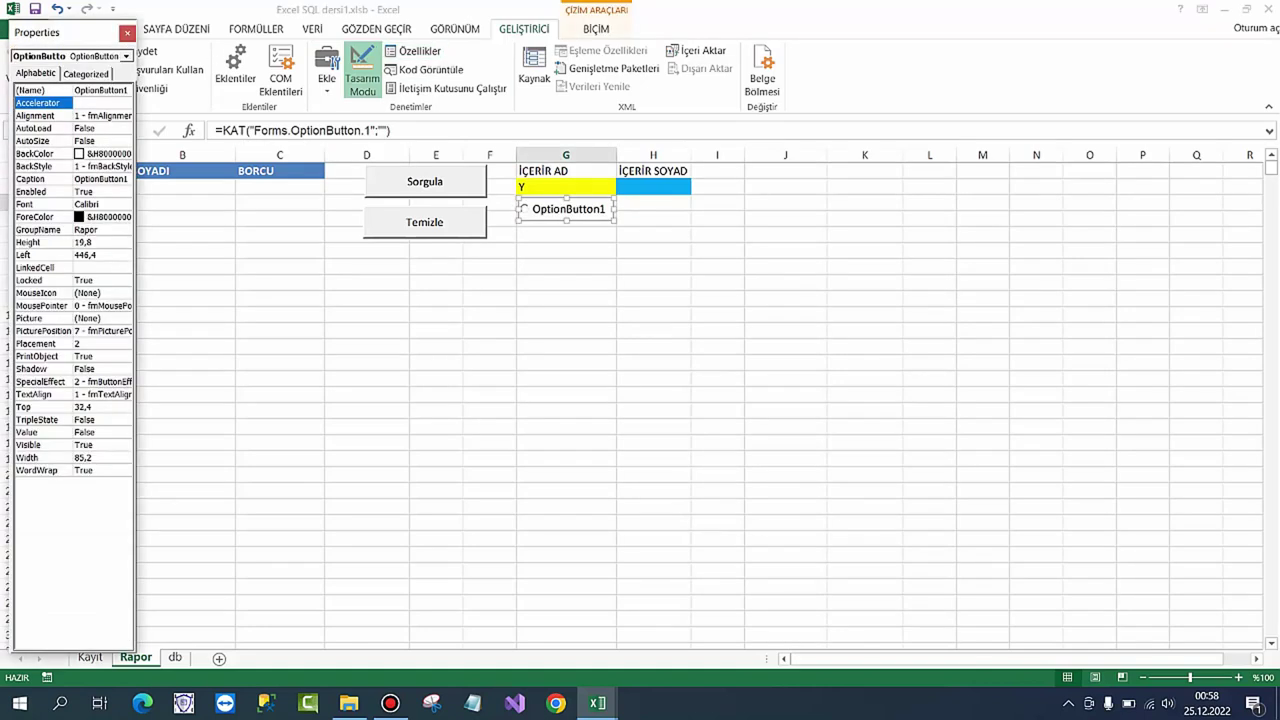
{"action": "left_click", "coordinate": [35, 178]}
{"action": "type", "text": "S"}
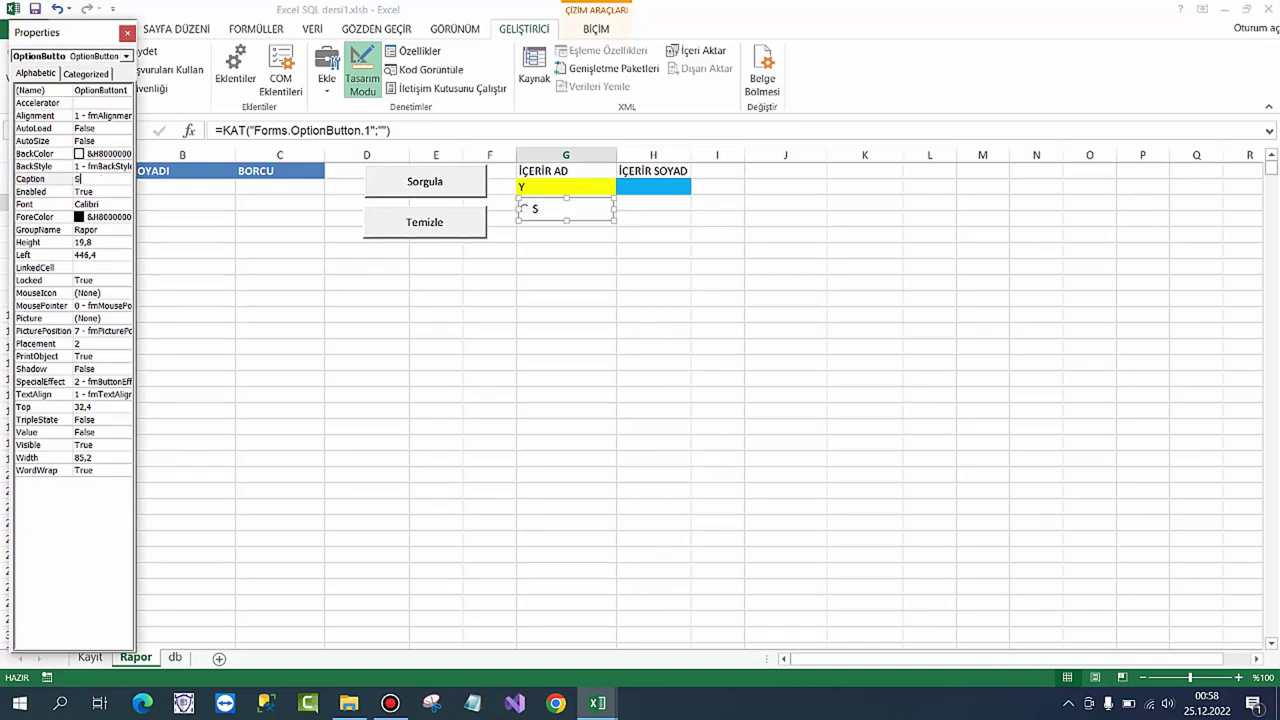
{"action": "type", "text": "oyada"}
{"action": "type", "text": " Göre"}
{"action": "left_click", "coordinate": [566, 265]}
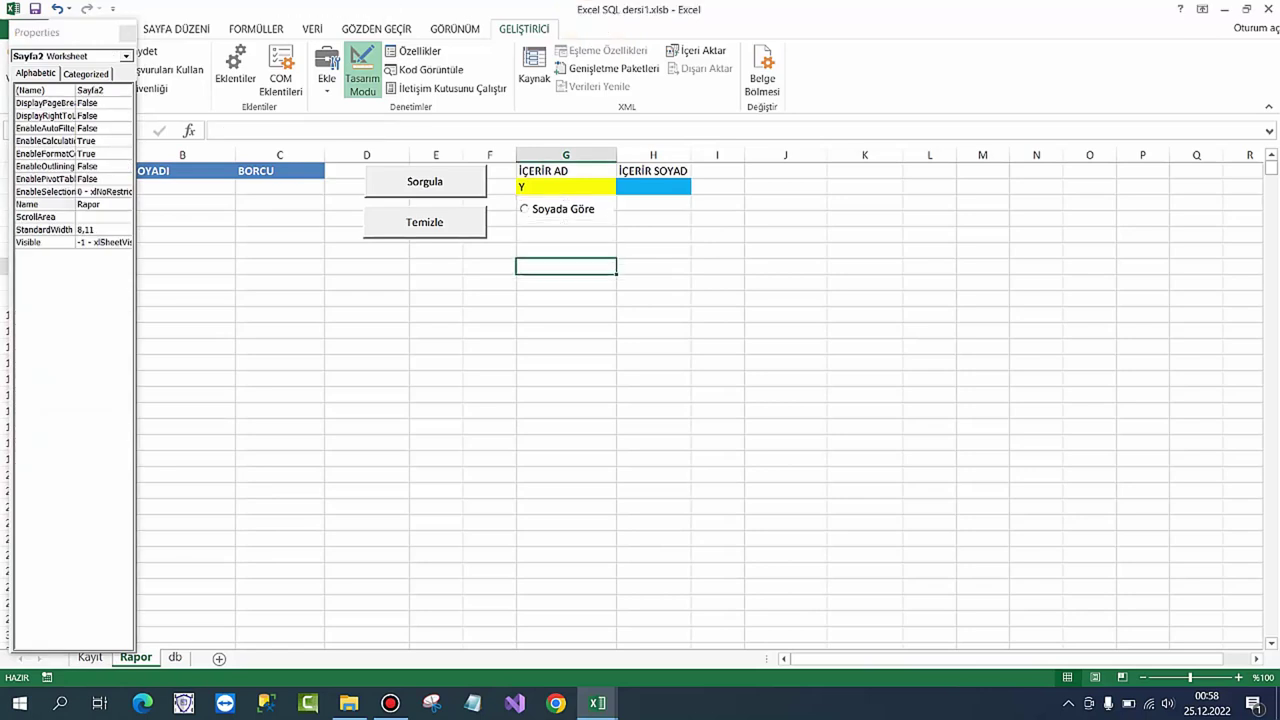
{"action": "left_click", "coordinate": [563, 209]}
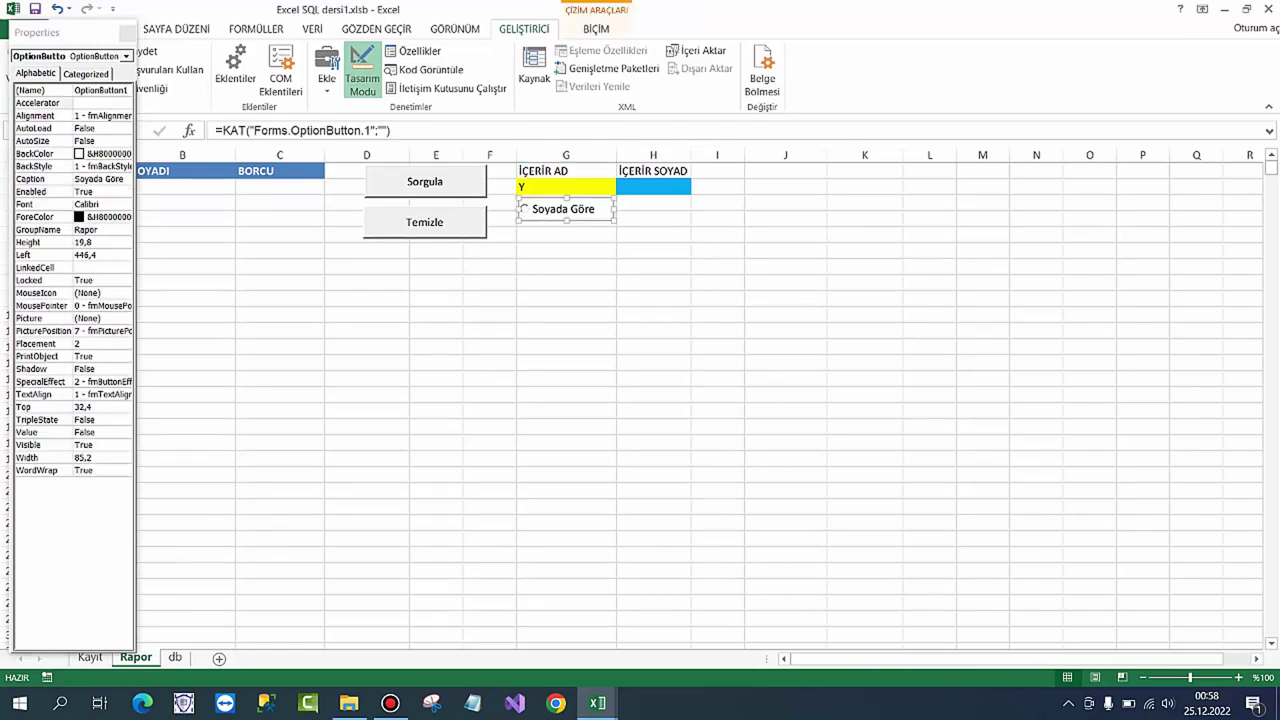
Step: Paste a copy of the option button at H3 and caption it Ada Göre
{"action": "right_click", "coordinate": [584, 208]}
{"action": "key", "text": "Escape"}
{"action": "right_click", "coordinate": [641, 203]}
{"action": "left_click", "coordinate": [673, 273]}
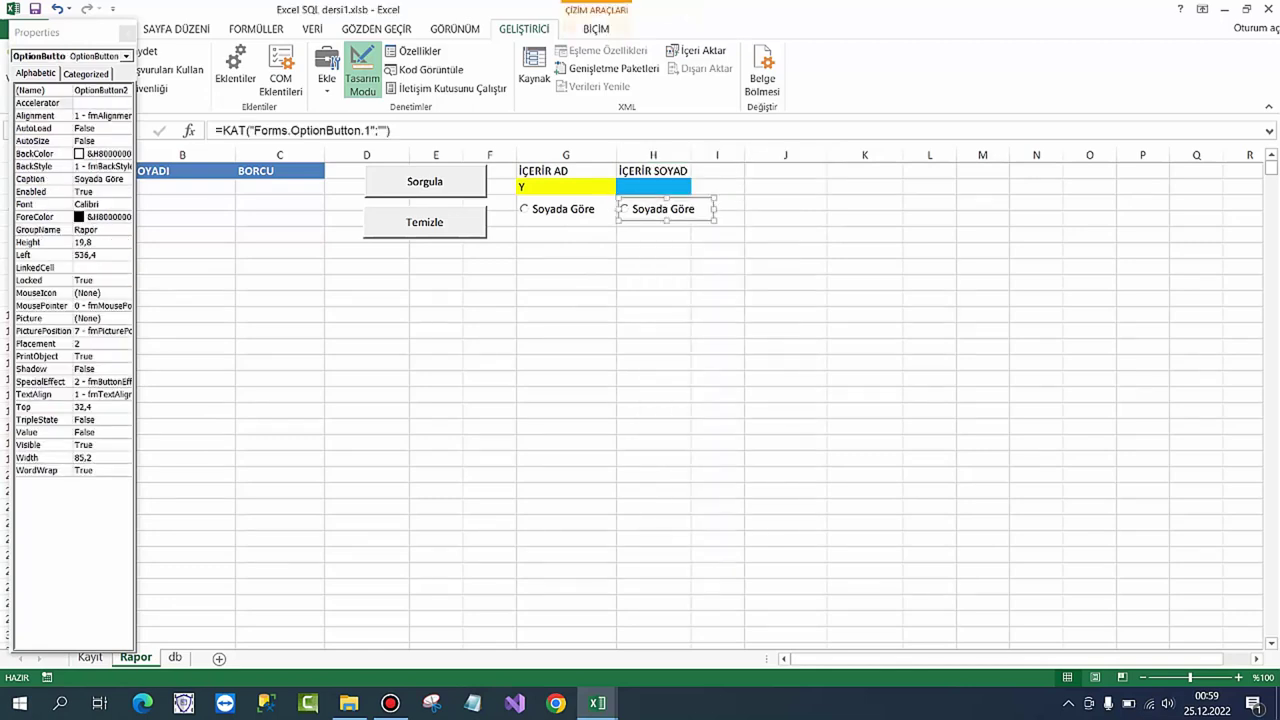
{"action": "left_click", "coordinate": [35, 178]}
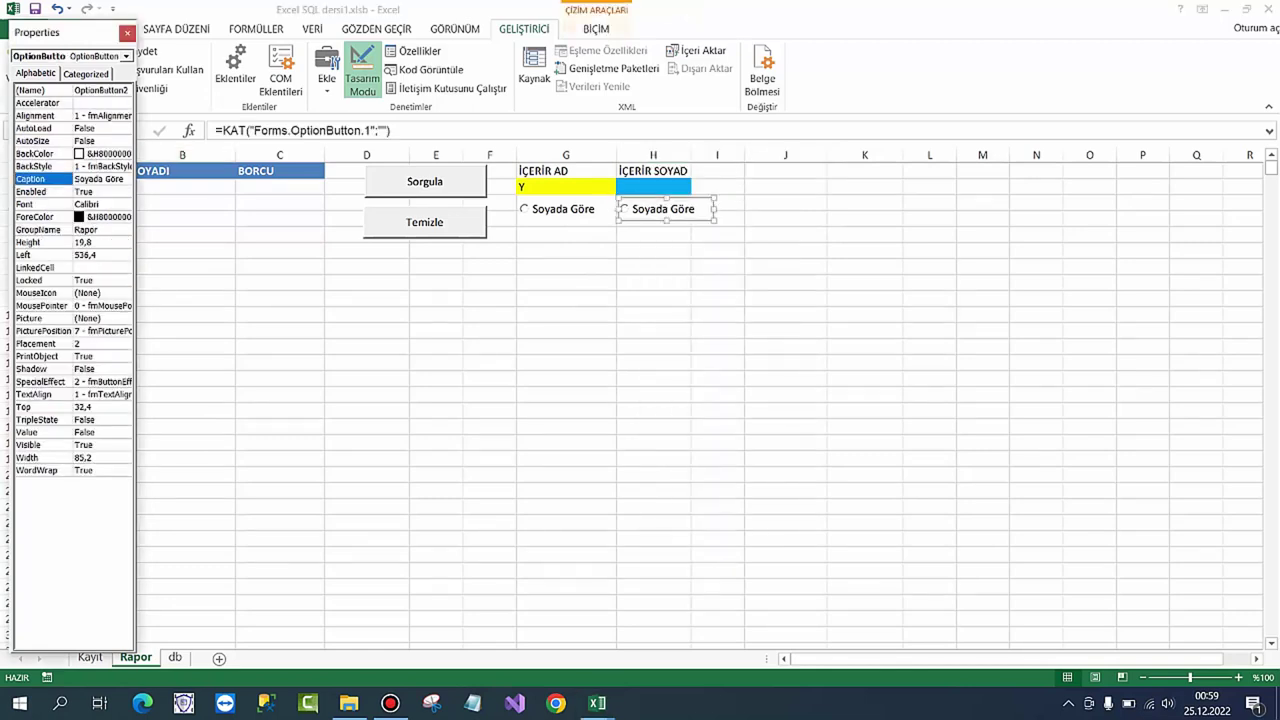
{"action": "type", "text": "Ada Göre"}
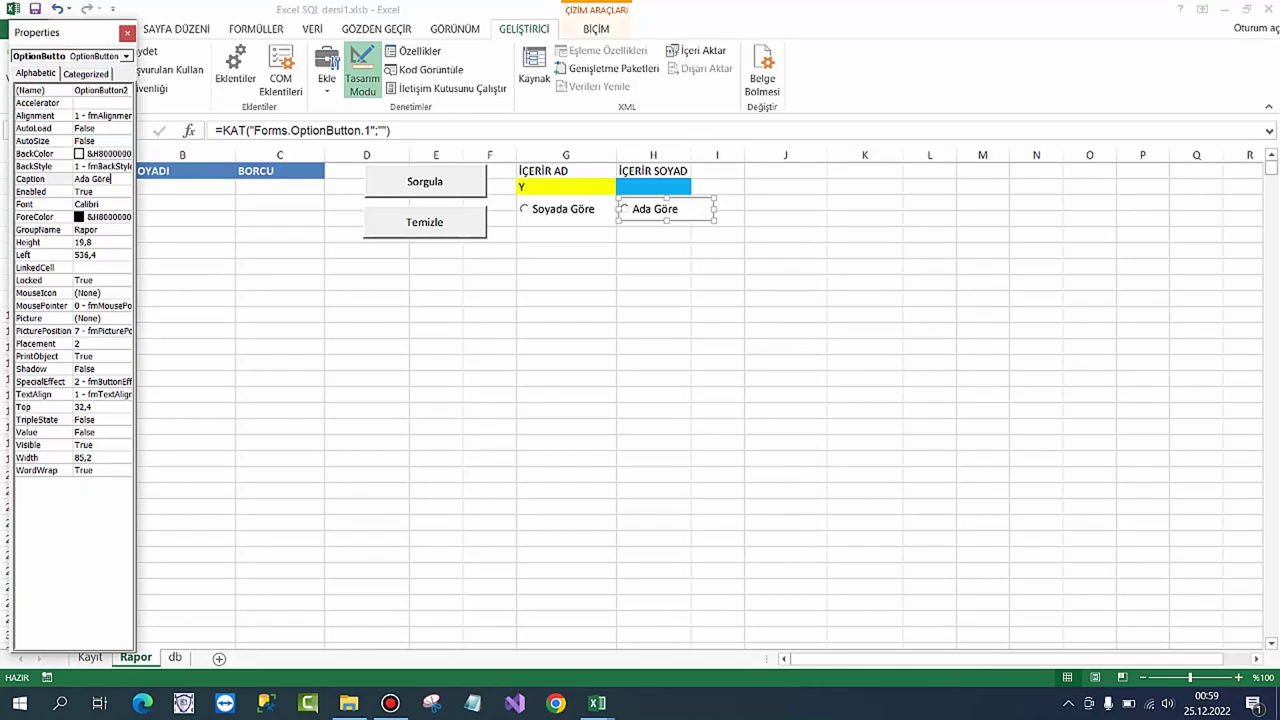
{"action": "left_click", "coordinate": [566, 265]}
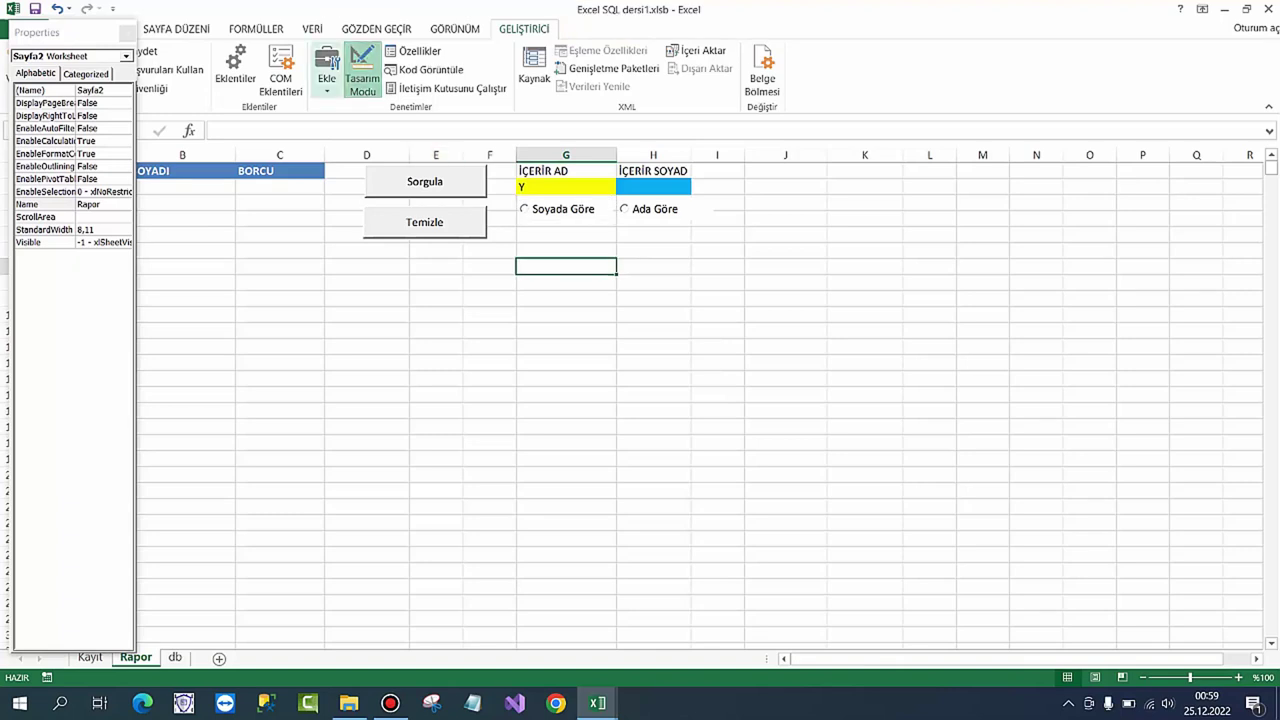
Step: Check the Soyada Göre button's Value property, then close properties and toggle Design Mode
{"action": "left_click", "coordinate": [565, 209]}
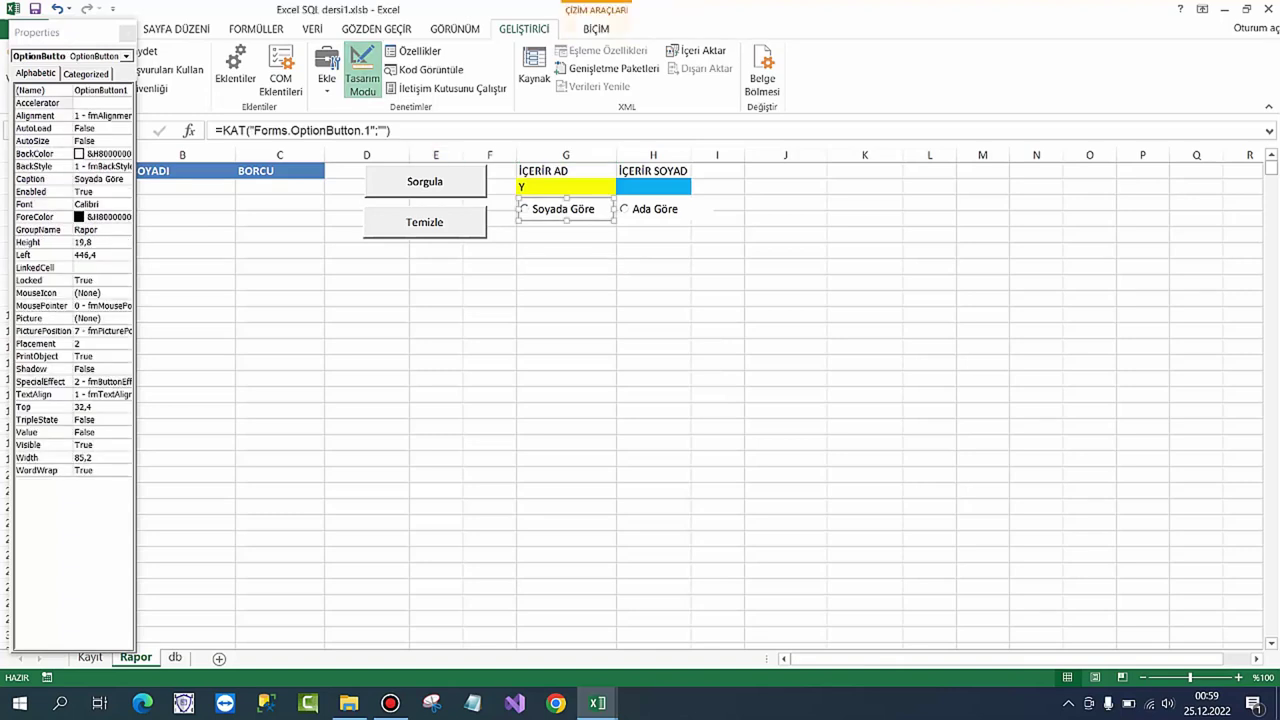
{"action": "left_click", "coordinate": [40, 432]}
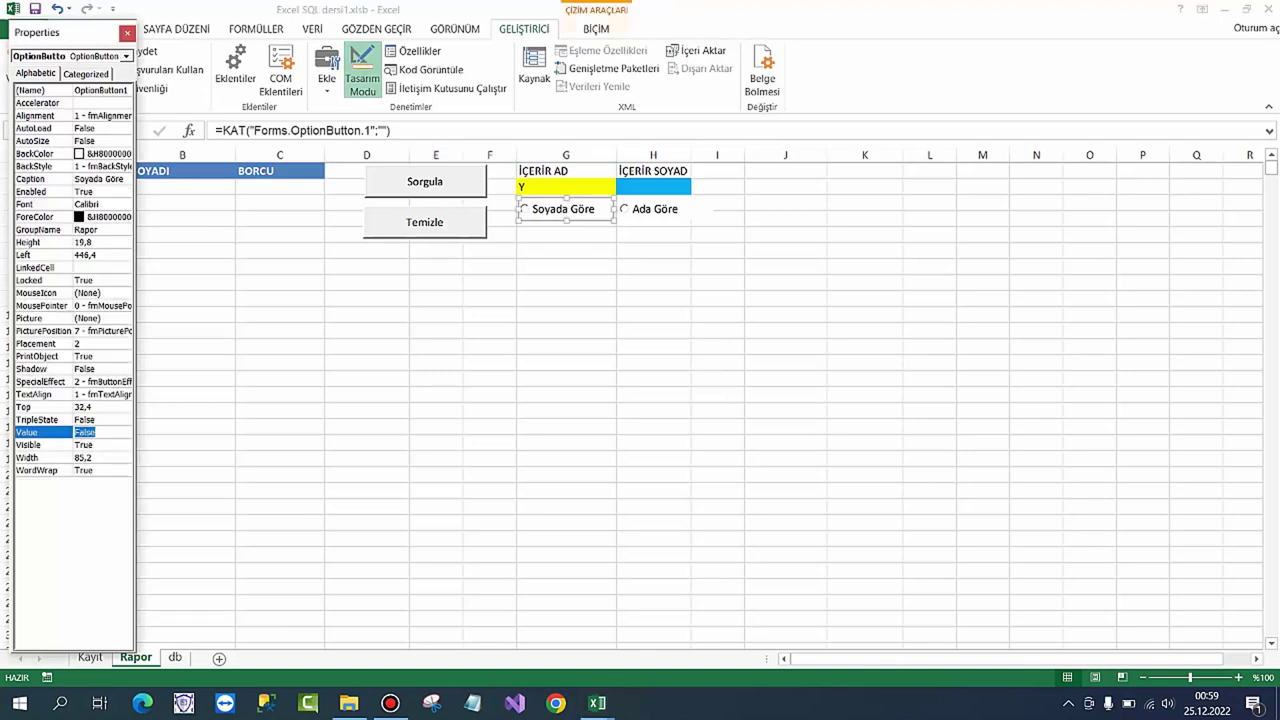
{"action": "left_click", "coordinate": [362, 78]}
{"action": "left_click", "coordinate": [566, 346]}
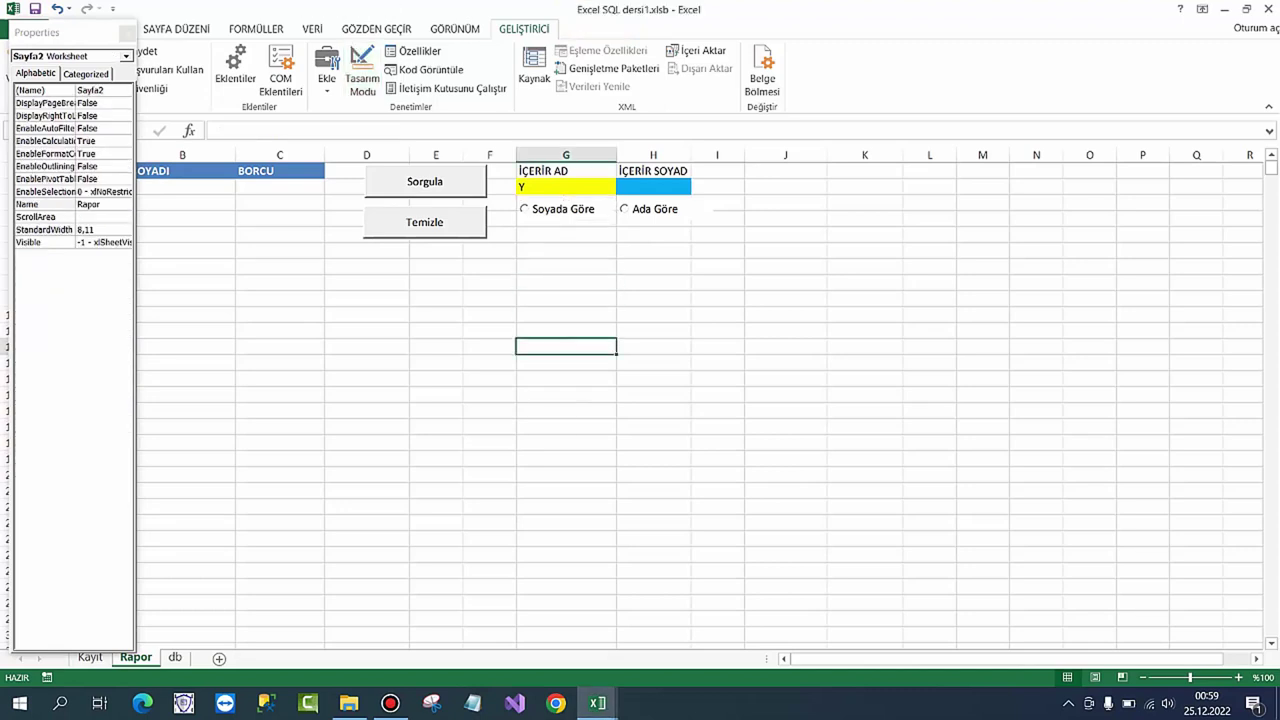
{"action": "left_click", "coordinate": [127, 33]}
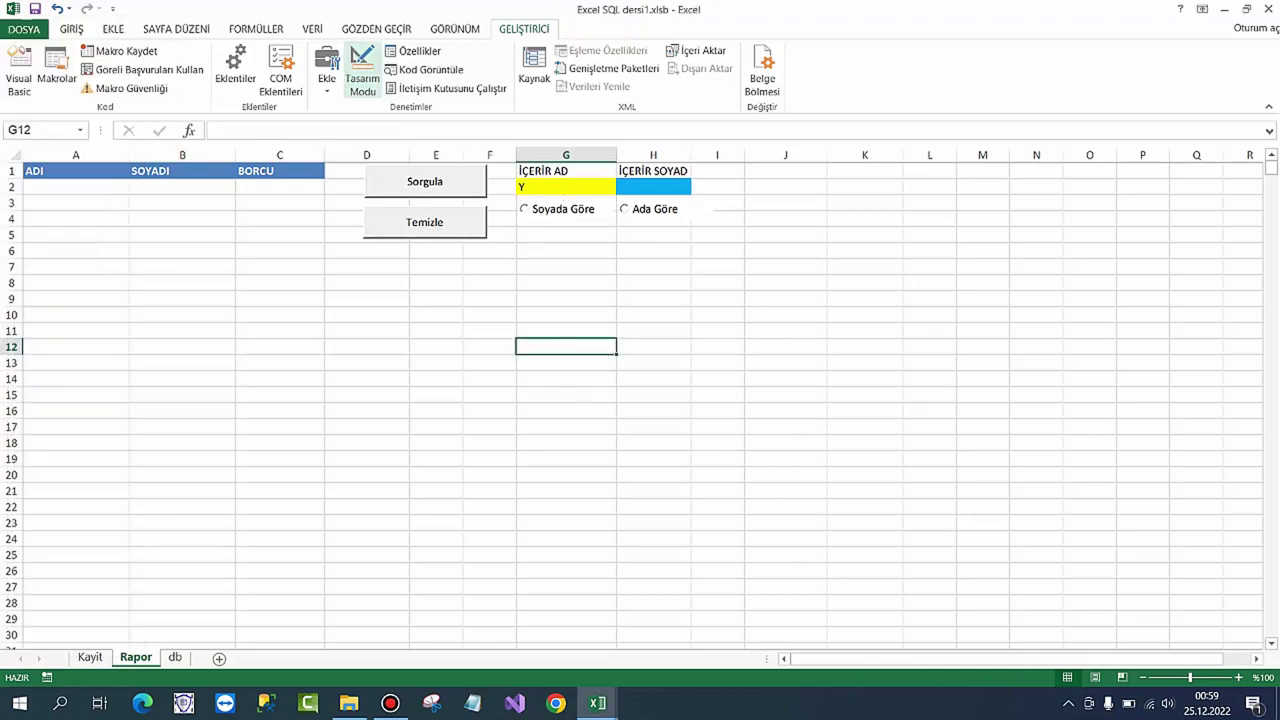
{"action": "left_click", "coordinate": [362, 78]}
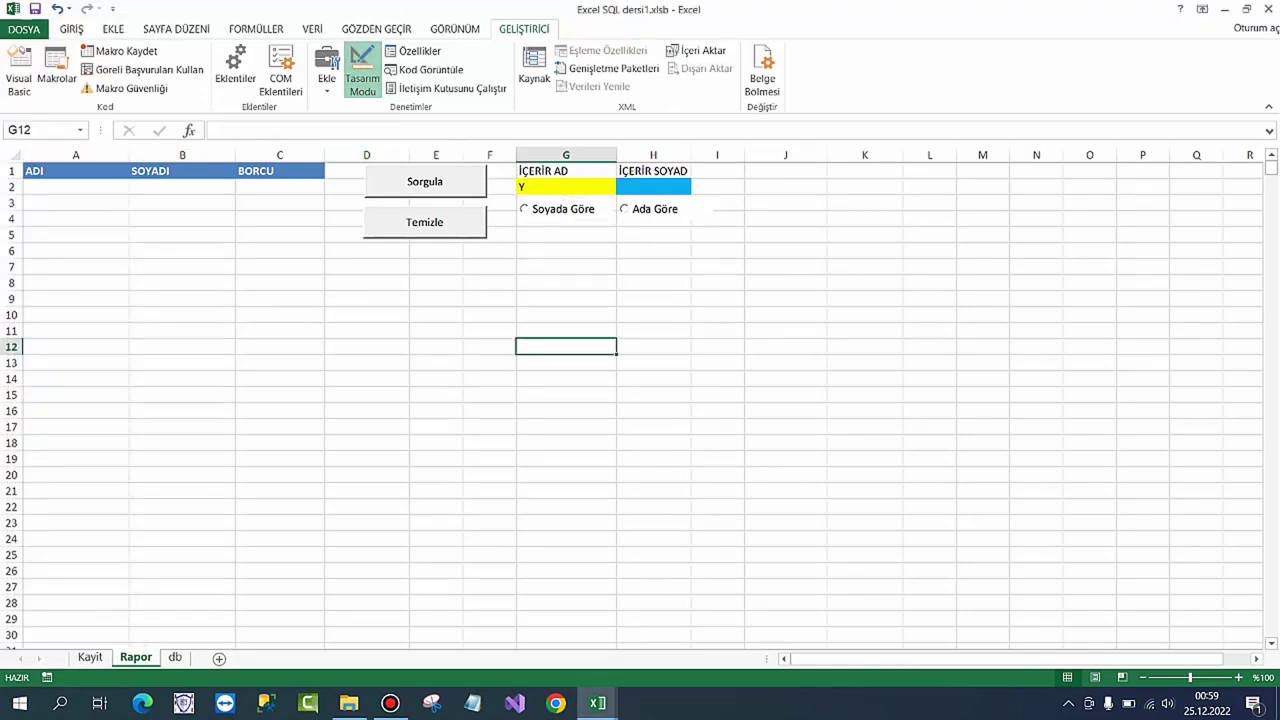
Step: Add a Worksheet_Activate sub in Sayfa2's code containing OptionButton1.Value = True
{"action": "double_click", "coordinate": [424, 181]}
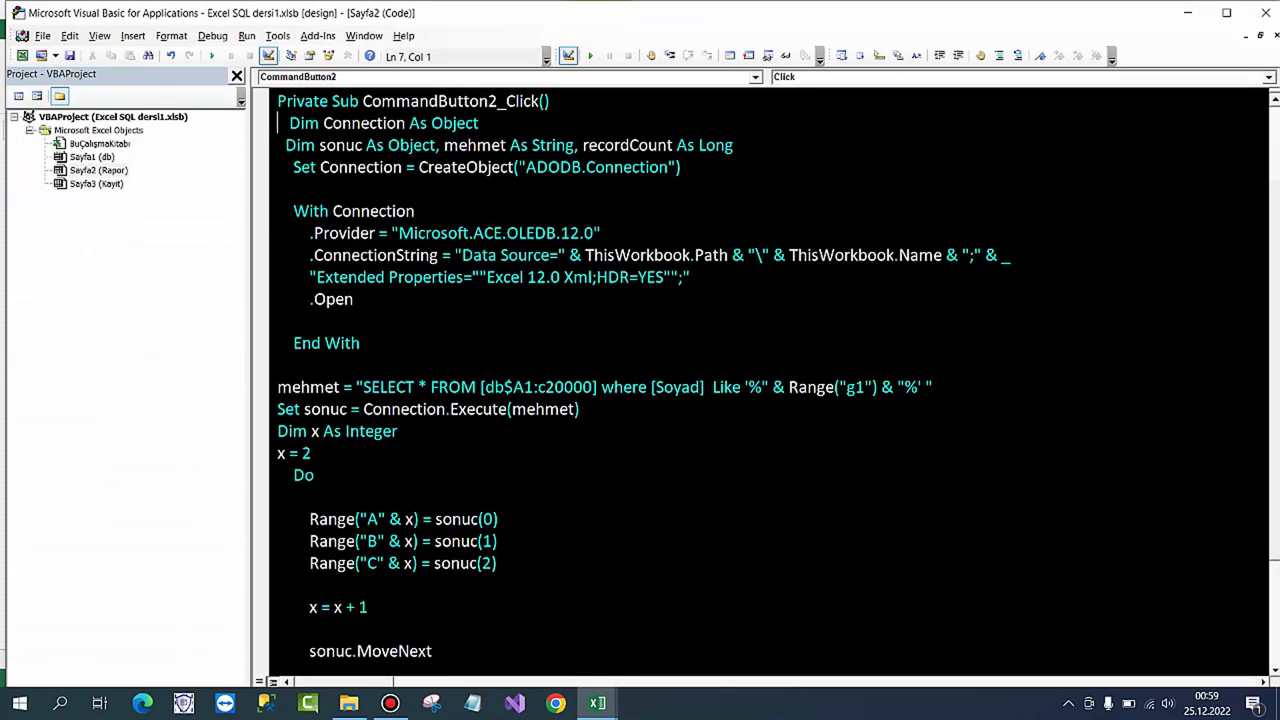
{"action": "left_click", "coordinate": [755, 77]}
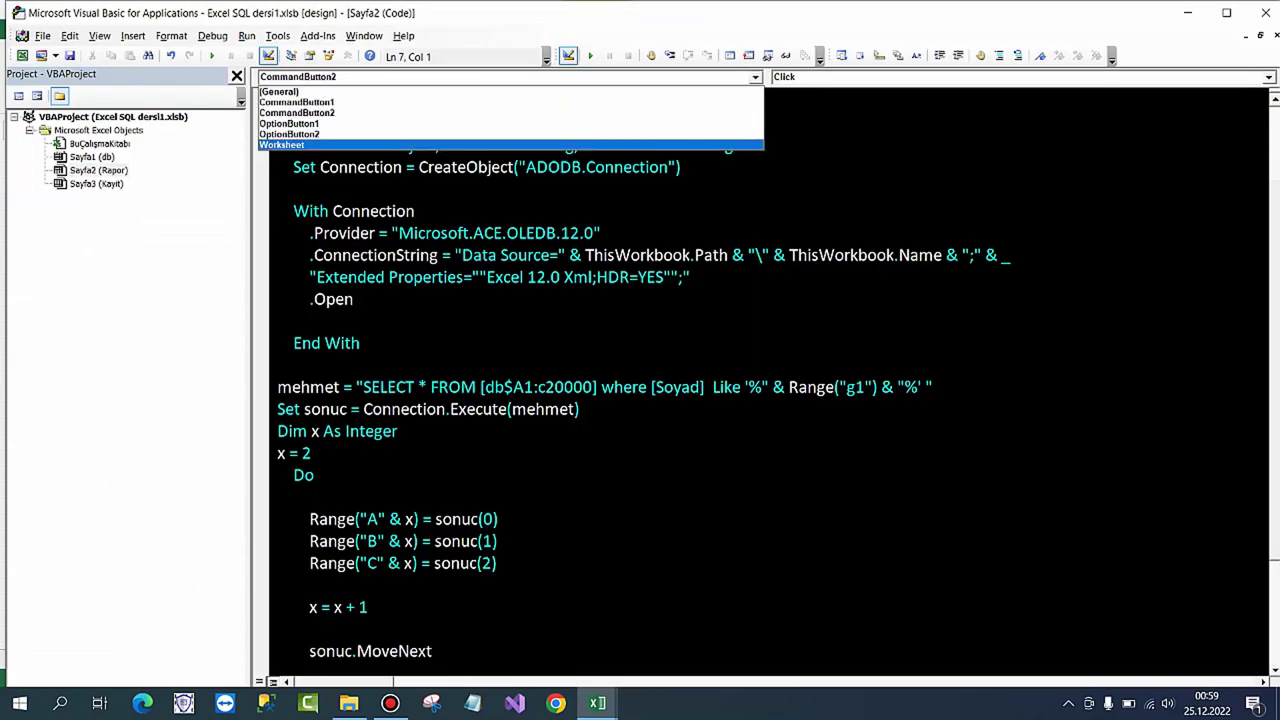
{"action": "left_click", "coordinate": [281, 144]}
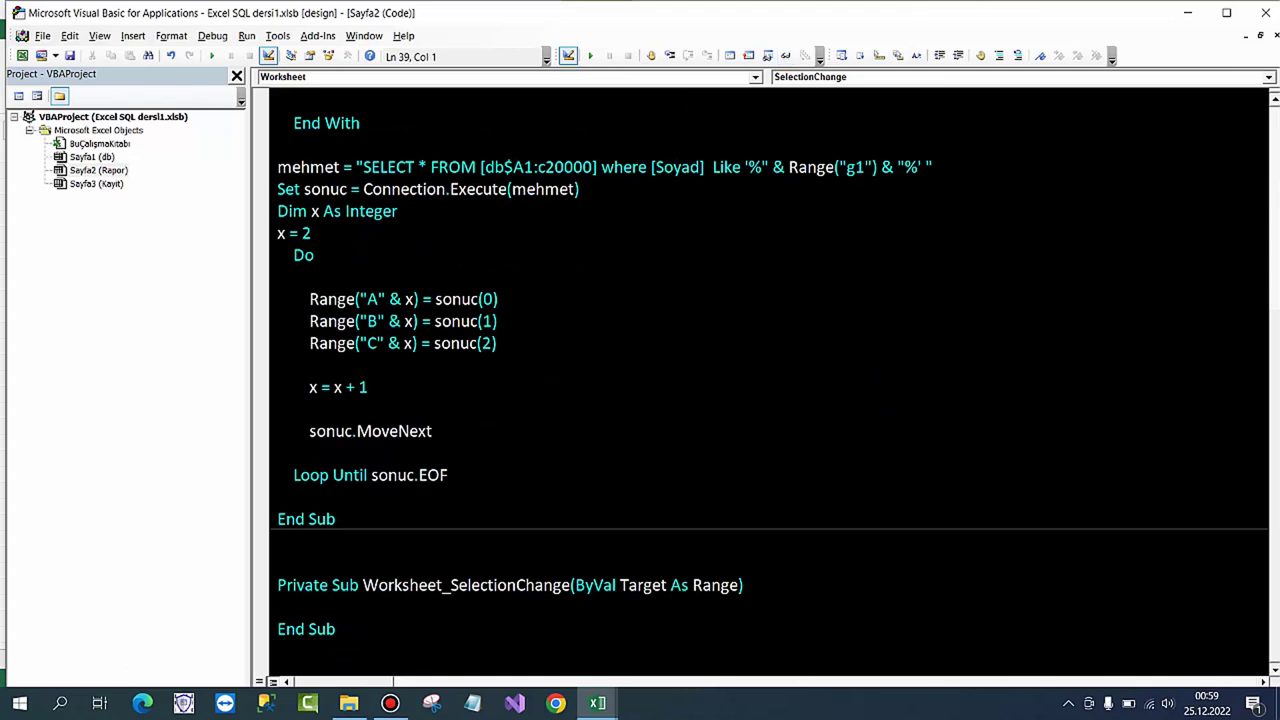
{"action": "left_click", "coordinate": [1268, 77]}
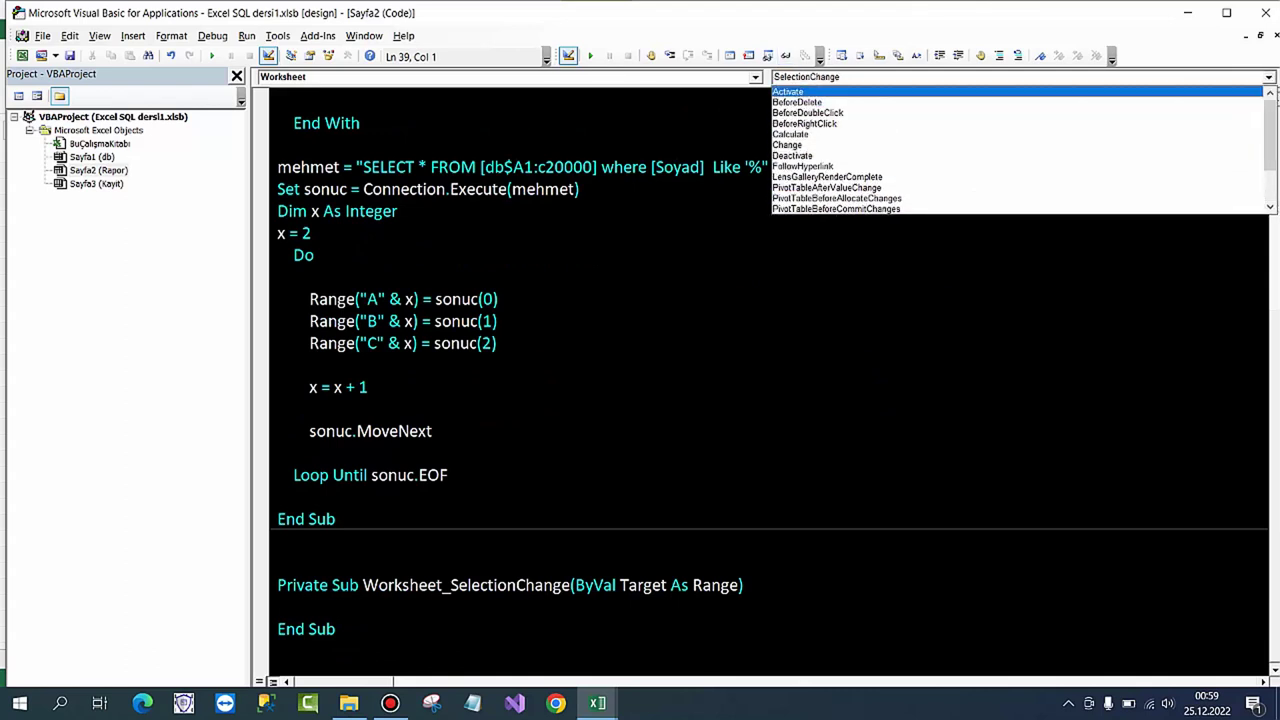
{"action": "left_click", "coordinate": [788, 91]}
{"action": "type", "text": "r"}
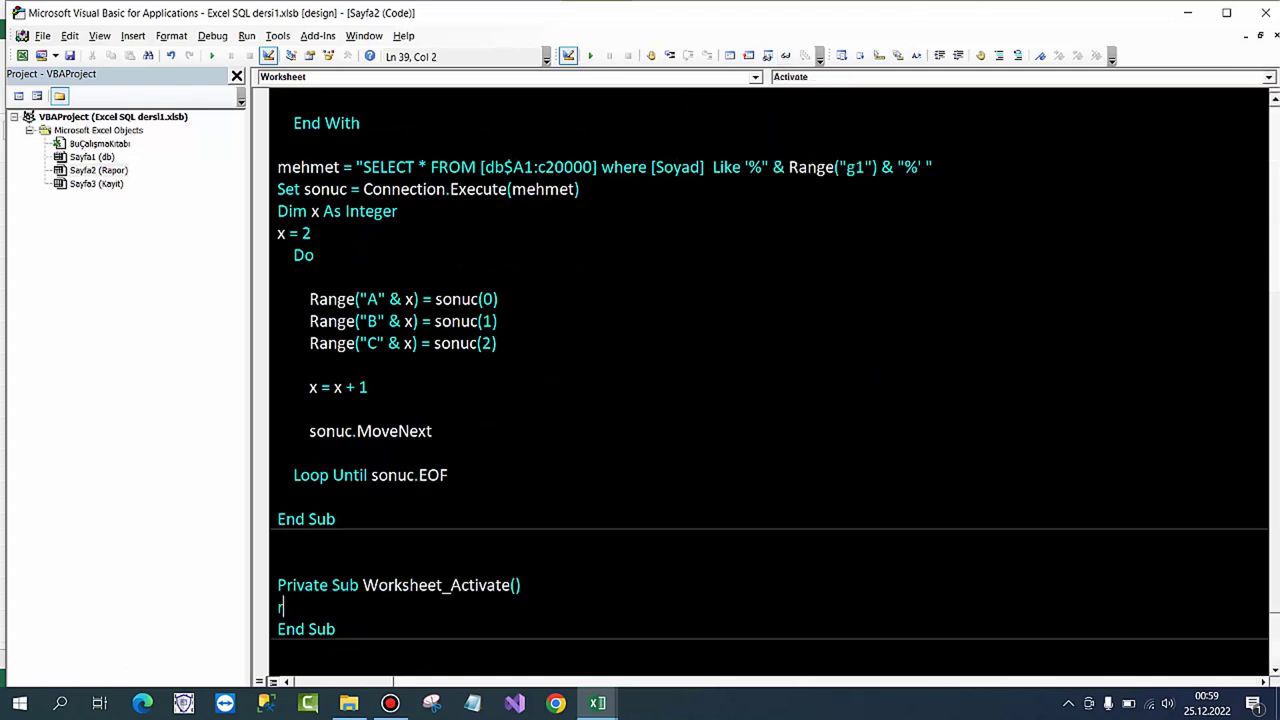
{"action": "type", "text": "ad"}
{"action": "key", "text": "ctrl+space"}
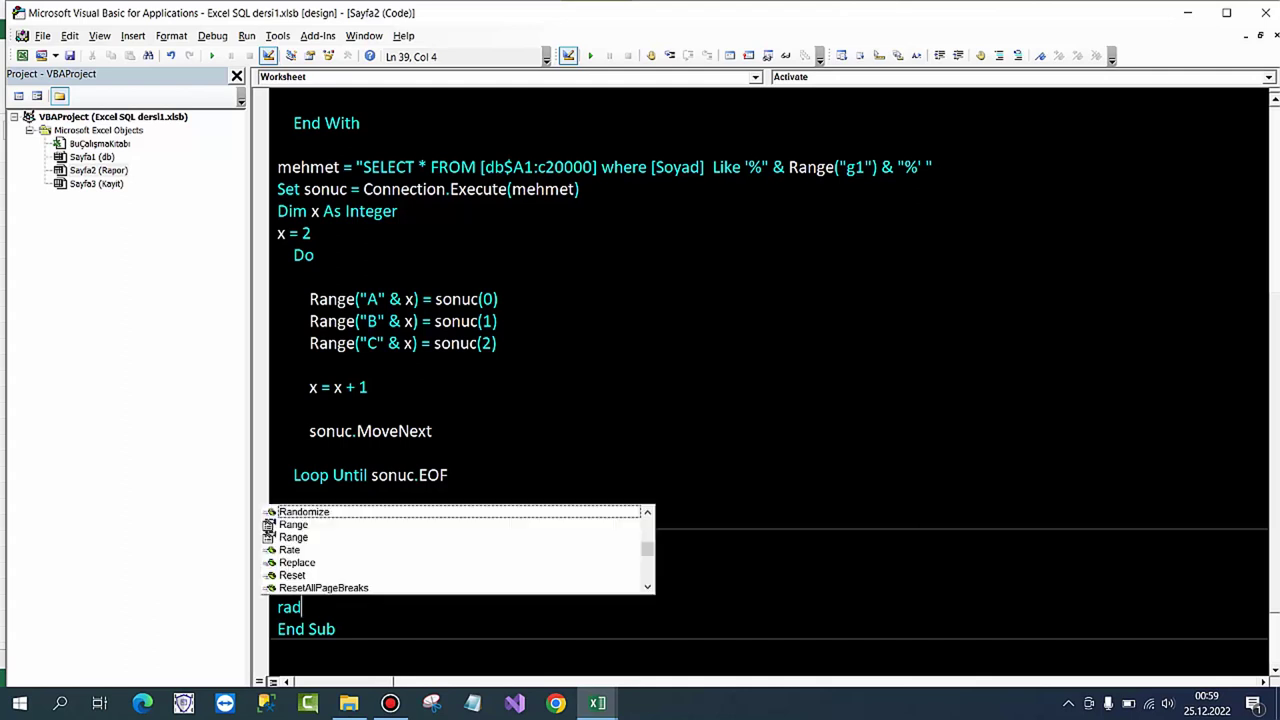
{"action": "key", "text": "BackSpace"}
{"action": "key", "text": "BackSpace"}
{"action": "key", "text": "BackSpace"}
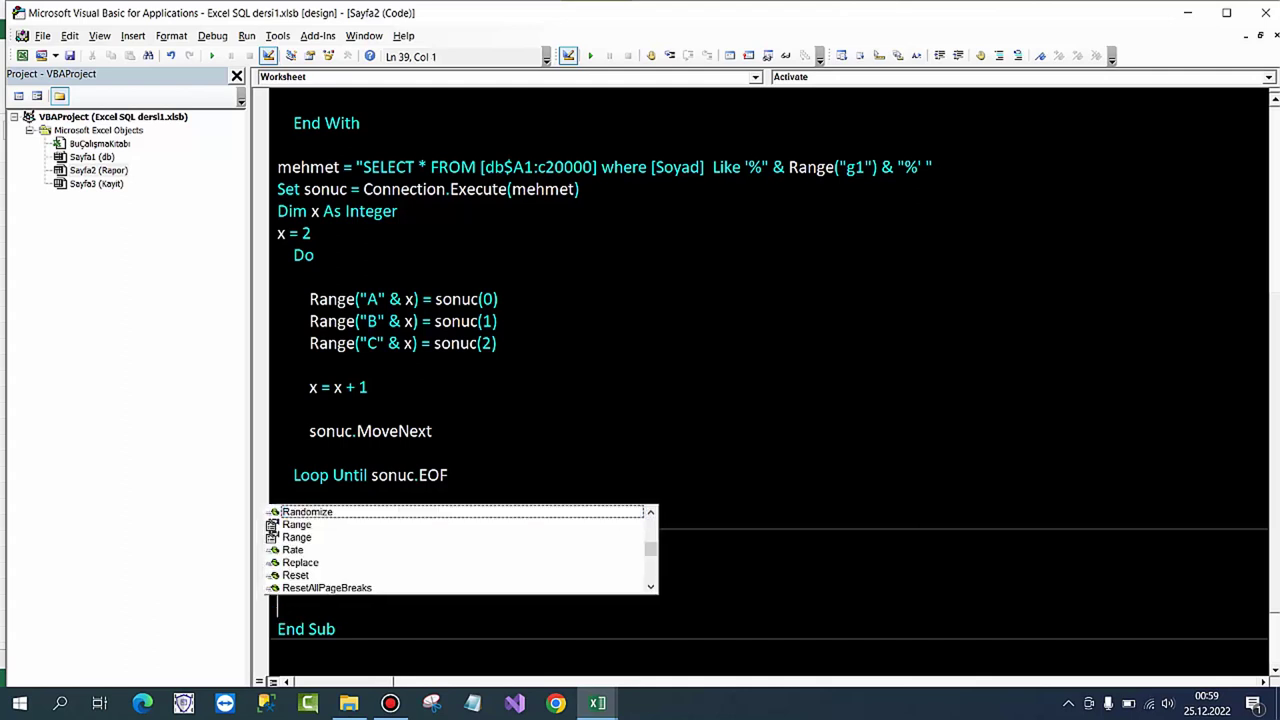
{"action": "type", "text": "opt"}
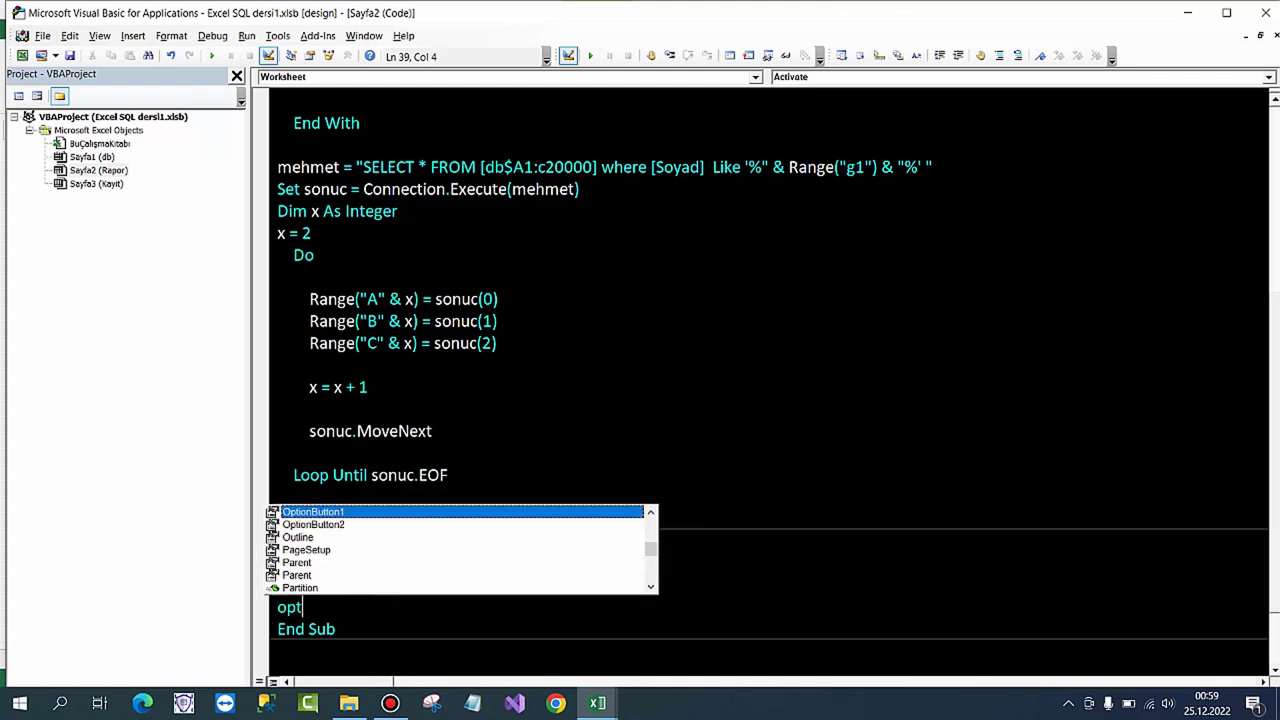
{"action": "type", "text": ".v"}
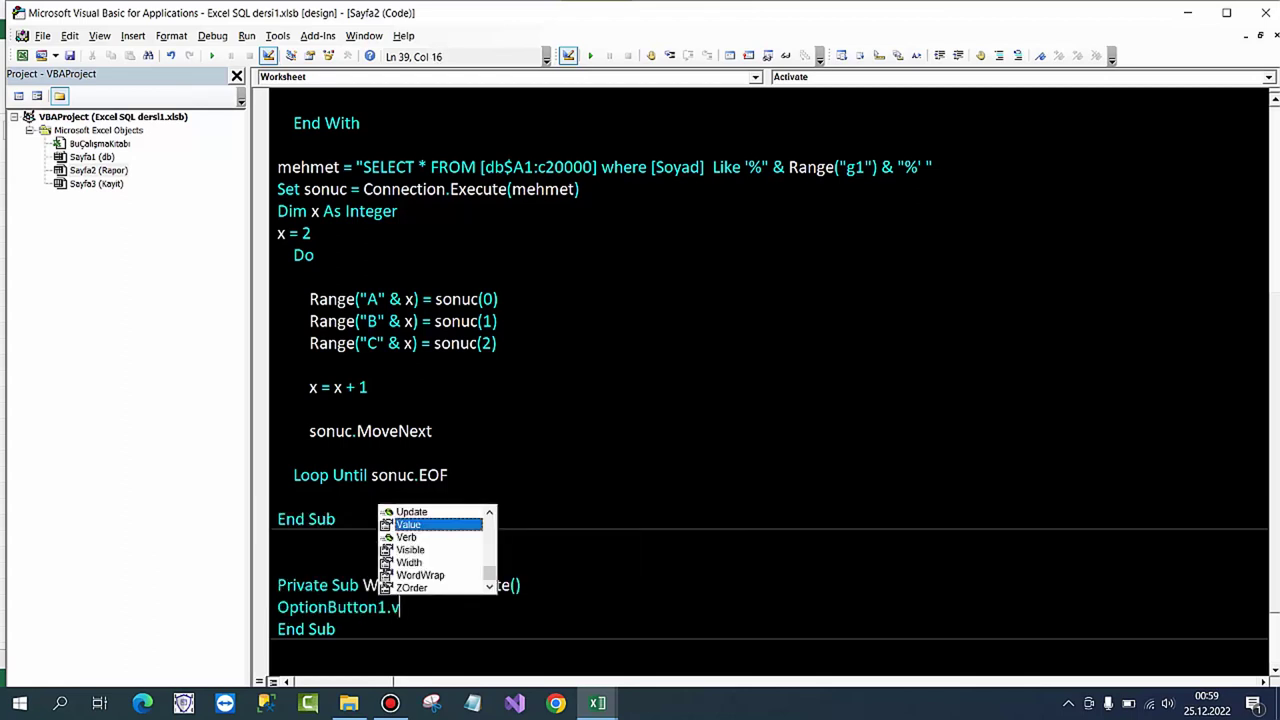
{"action": "type", "text": "=true"}
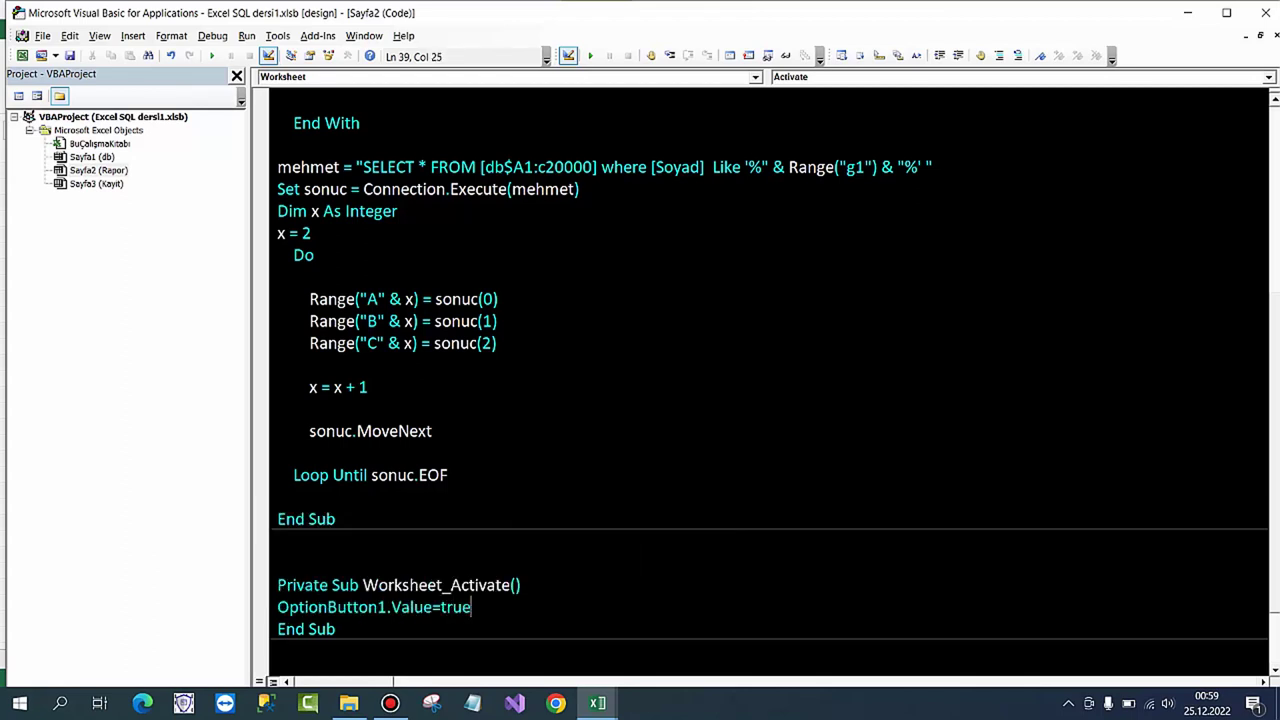
{"action": "left_click", "coordinate": [336, 629]}
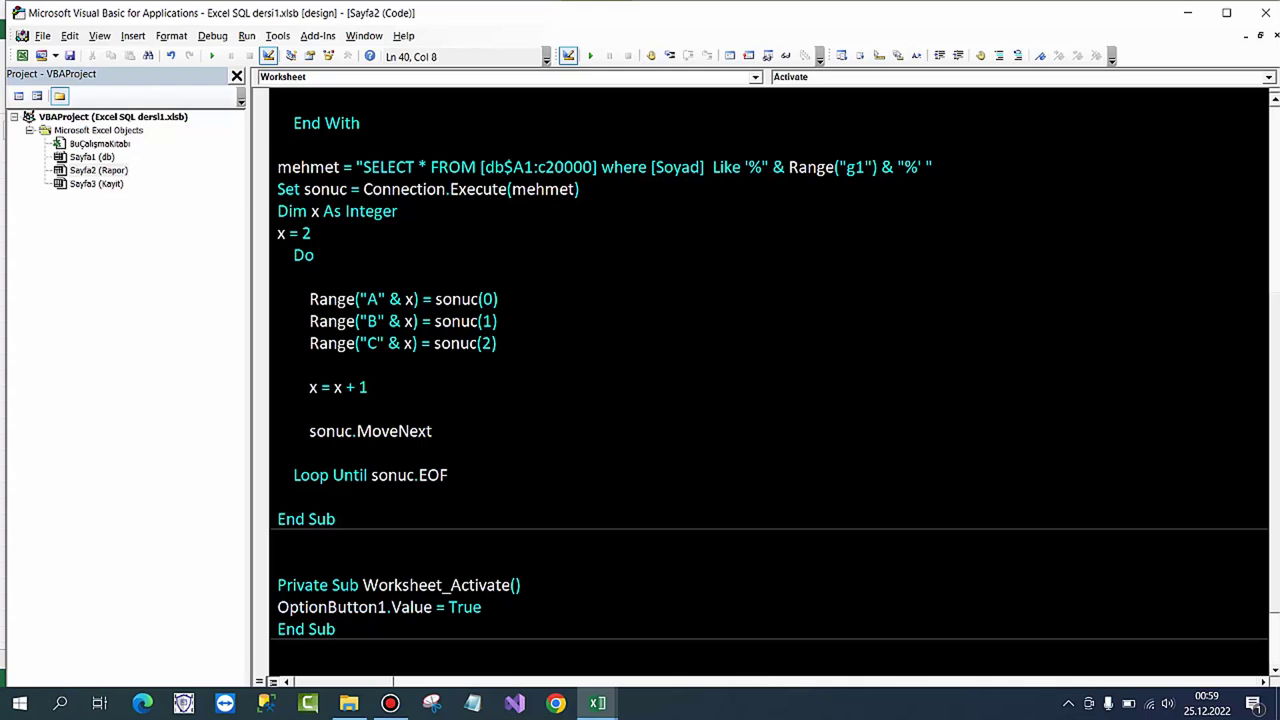
{"action": "left_click", "coordinate": [498, 321]}
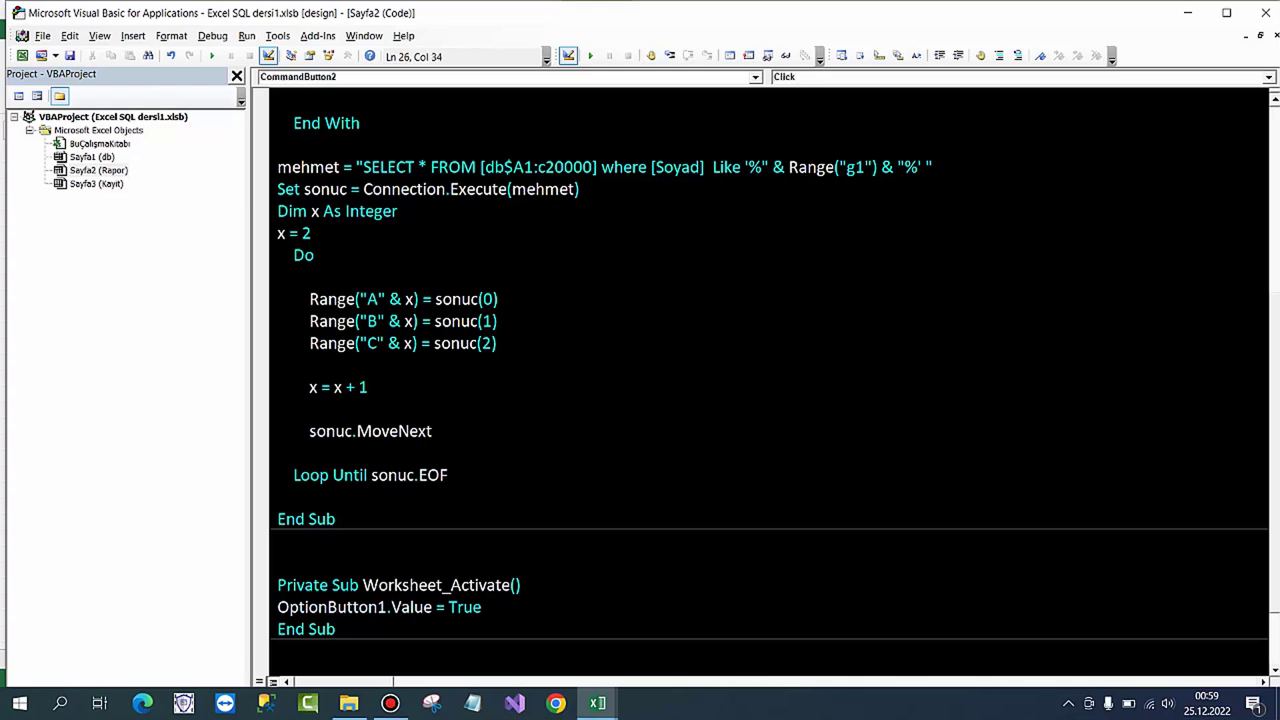
Step: Wrap the surname query line in If OptionButton1.Value = True Then … Else … End If
{"action": "scroll", "coordinate": [768, 378], "scroll_direction": "up", "scroll_amount": 2}
{"action": "scroll", "coordinate": [768, 378], "scroll_direction": "up", "scroll_amount": 2}
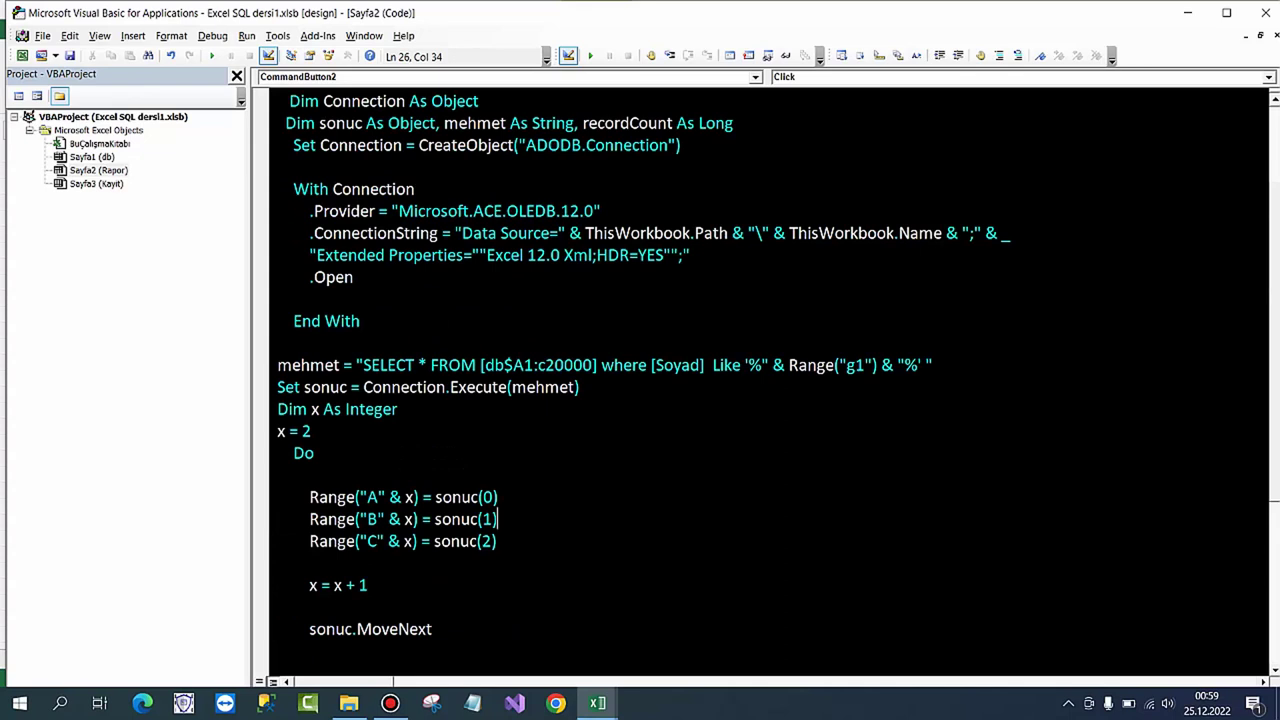
{"action": "left_click", "coordinate": [287, 342]}
{"action": "type", "text": "if"}
{"action": "type", "text": " o"}
{"action": "type", "text": "p"}
{"action": "key", "text": "ctrl+space"}
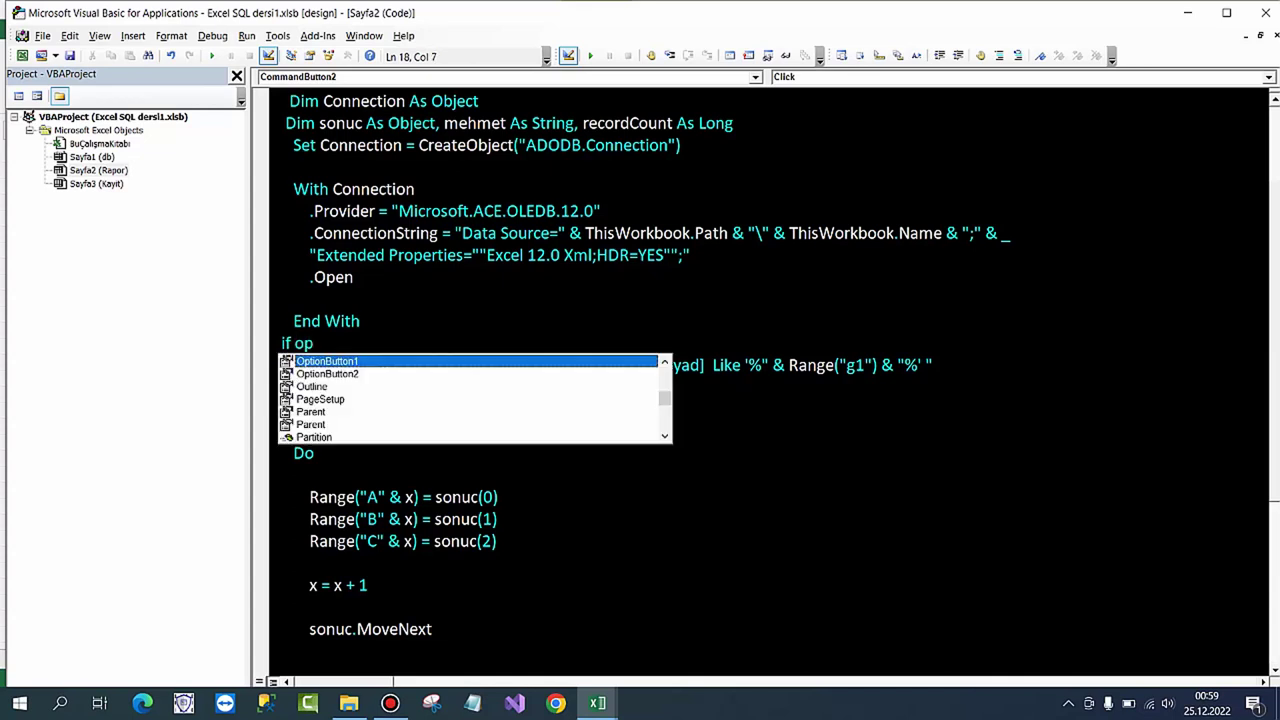
{"action": "type", "text": ".v"}
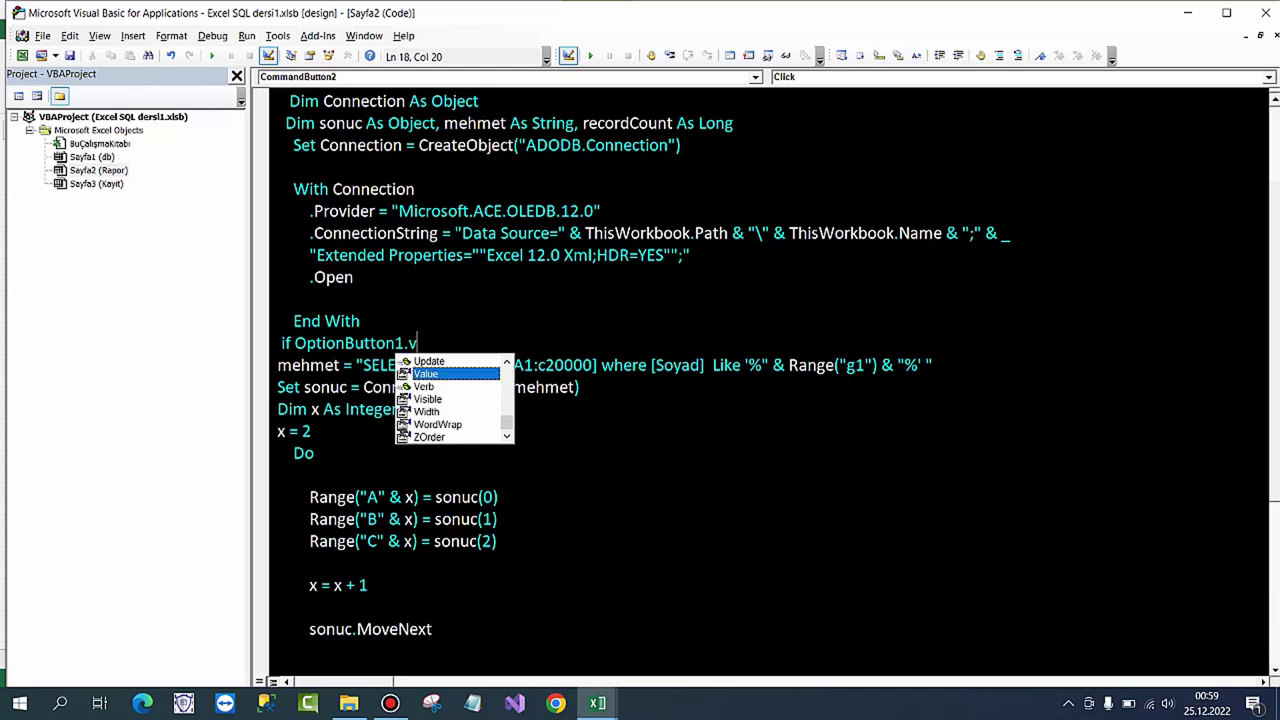
{"action": "type", "text": "=true"}
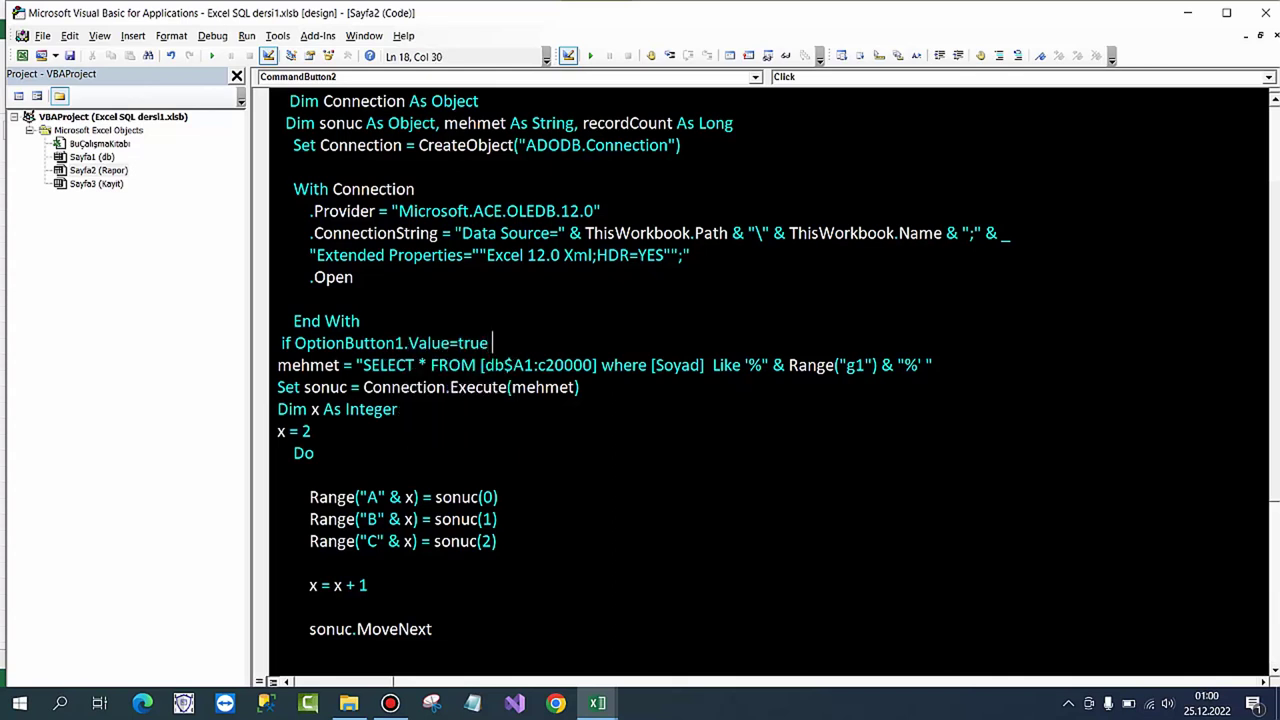
{"action": "type", "text": " then"}
{"action": "left_click", "coordinate": [933, 365]}
{"action": "key", "text": "Return"}
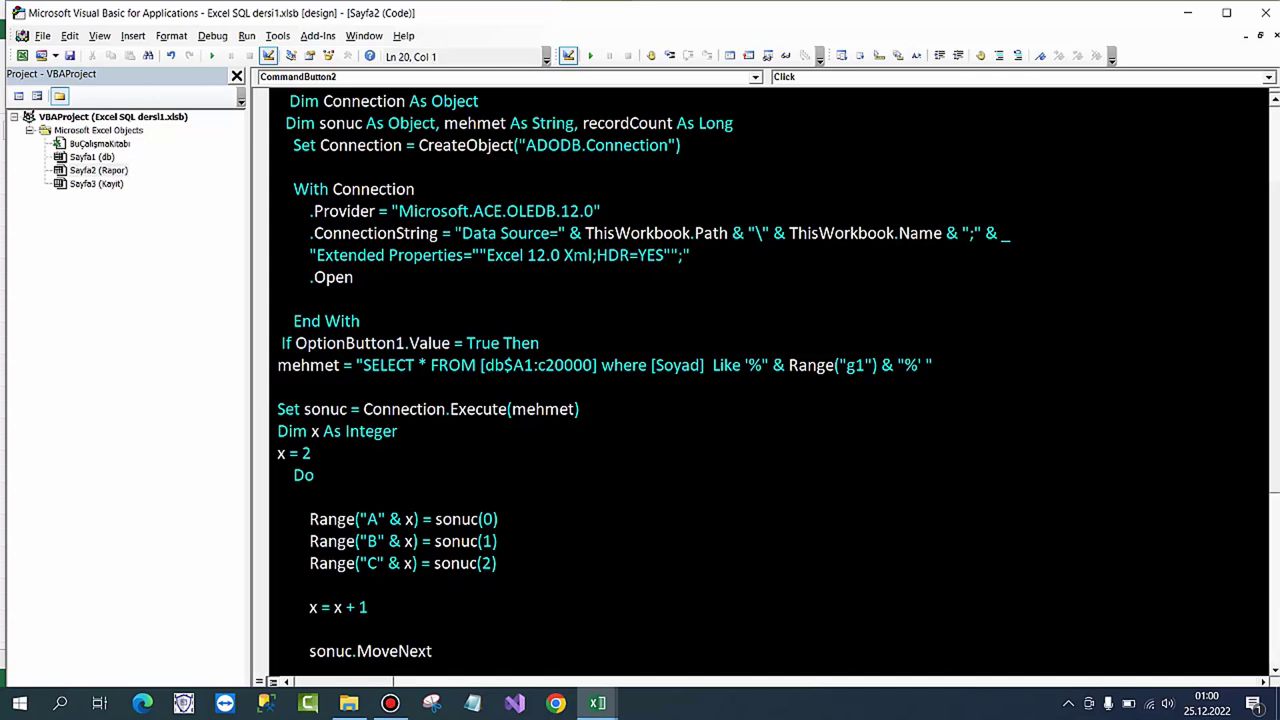
{"action": "type", "text": "else"}
{"action": "key", "text": "Return"}
{"action": "key", "text": "Return"}
{"action": "type", "text": "end i"}
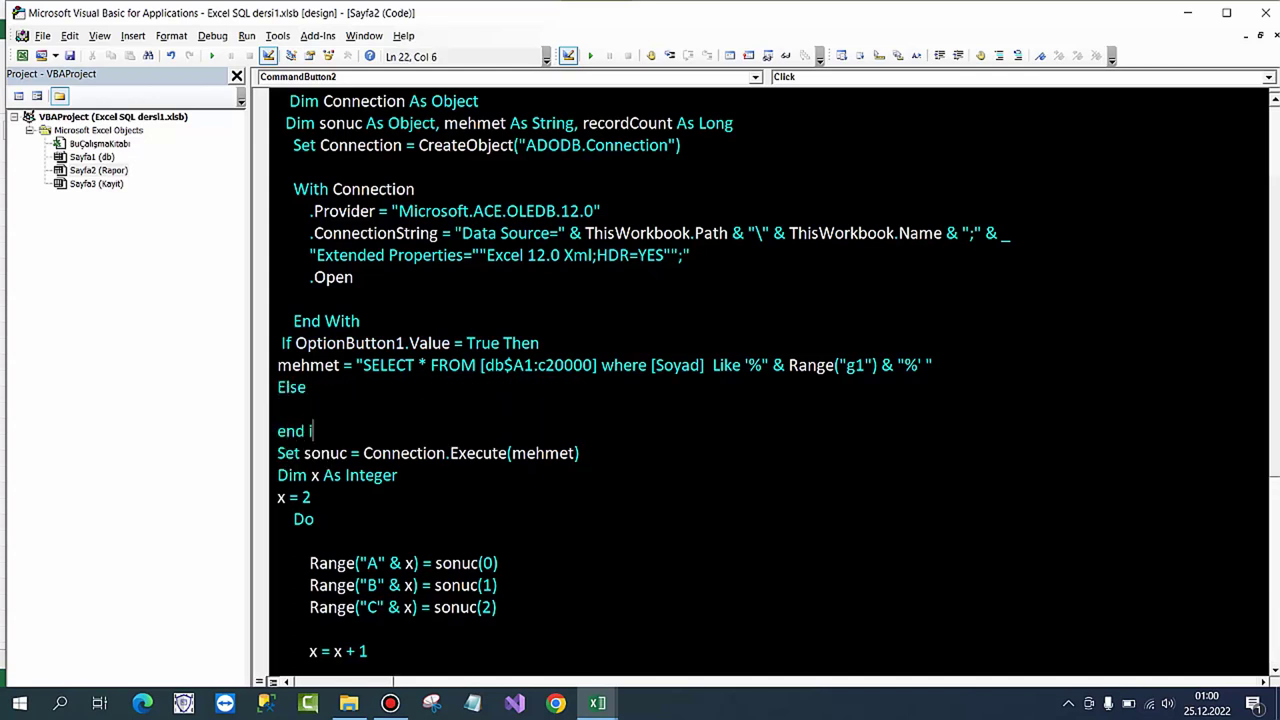
{"action": "type", "text": "f"}
Step: Copy the query line into the Else branch with [Soyad] changed to [Ad], then return to Excel
{"action": "left_click_drag", "start_coordinate": [935, 365], "coordinate": [277, 365]}
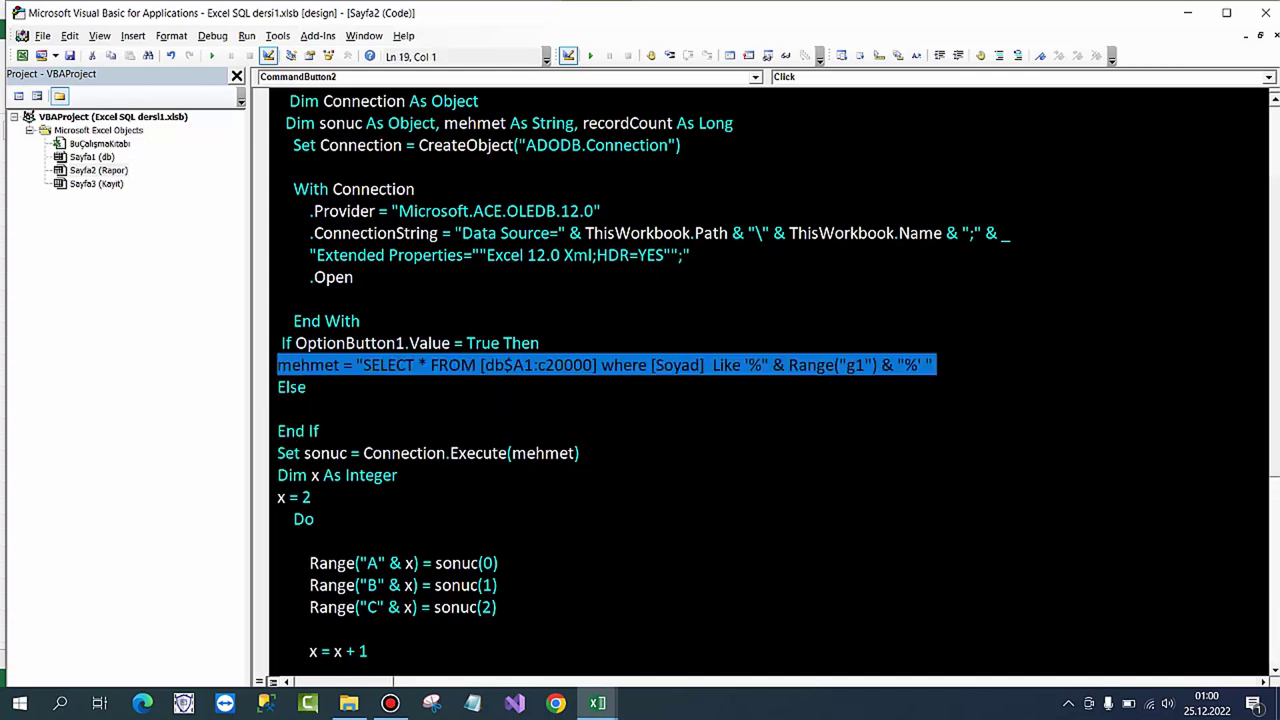
{"action": "key", "text": "ctrl+c"}
{"action": "left_click", "coordinate": [278, 409]}
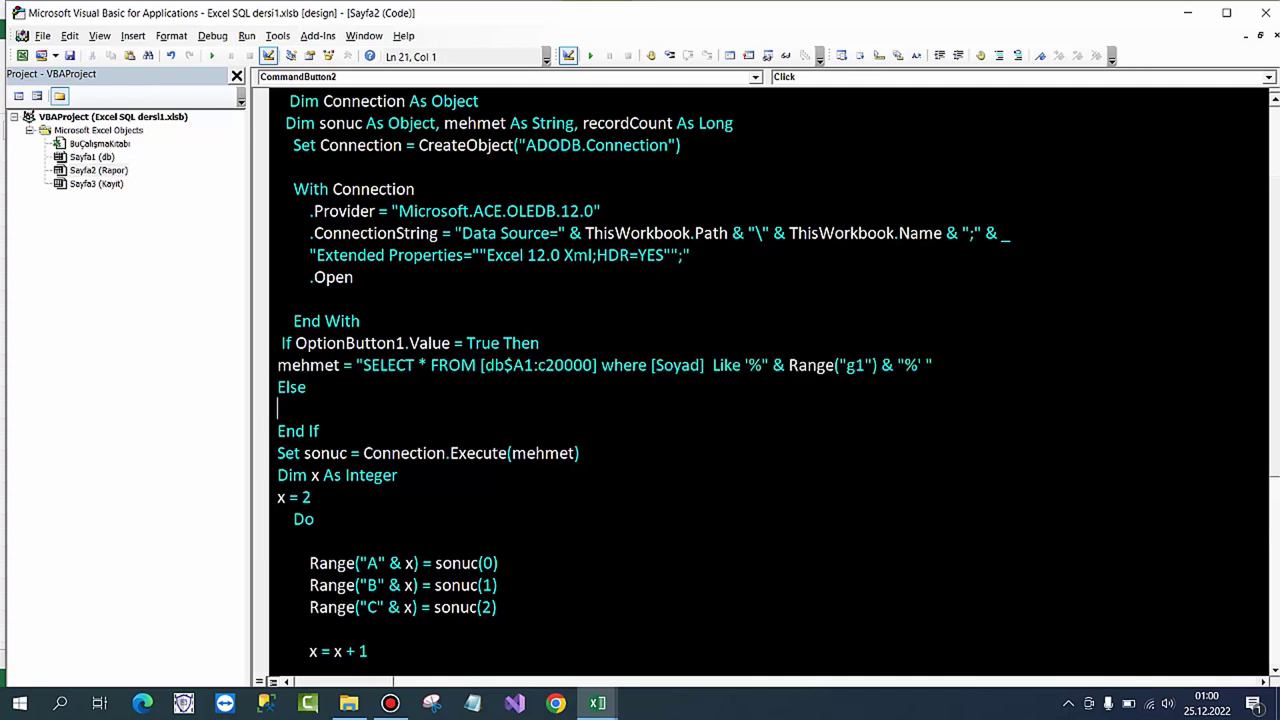
{"action": "key", "text": "ctrl+v"}
{"action": "left_click", "coordinate": [690, 409]}
{"action": "left_click_drag", "start_coordinate": [704, 409], "coordinate": [653, 409]}
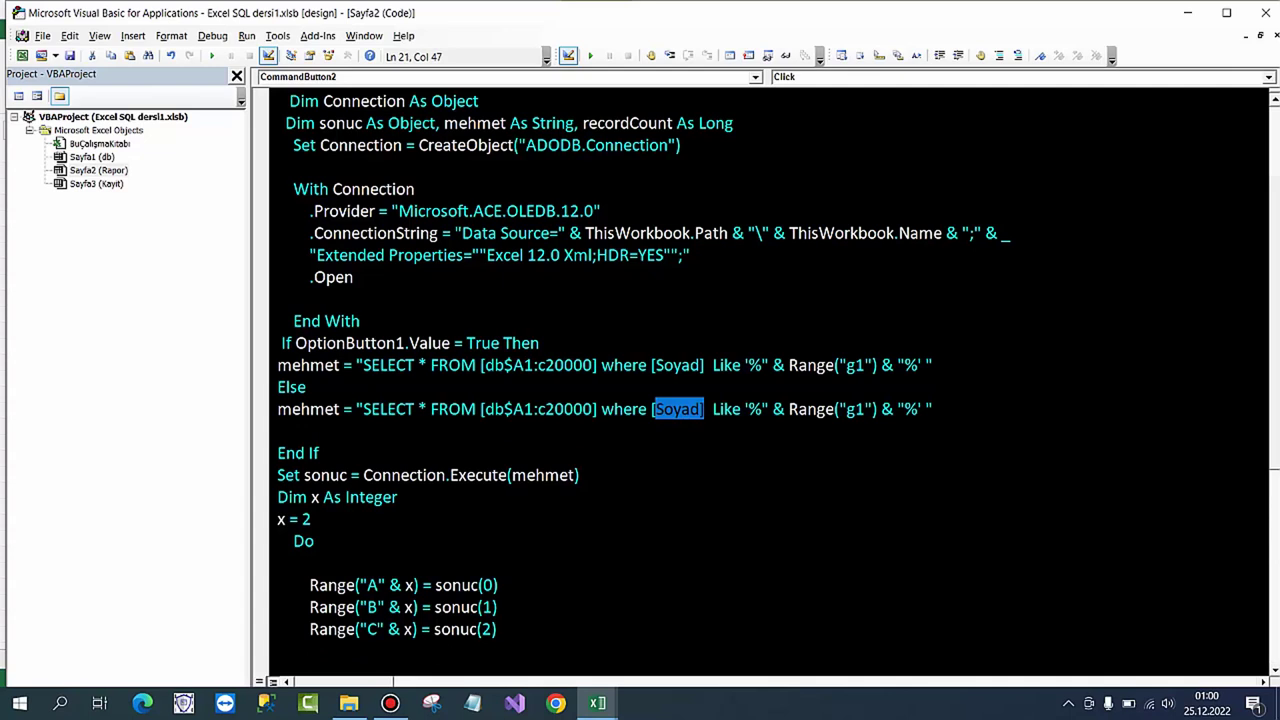
{"action": "type", "text": "Ad"}
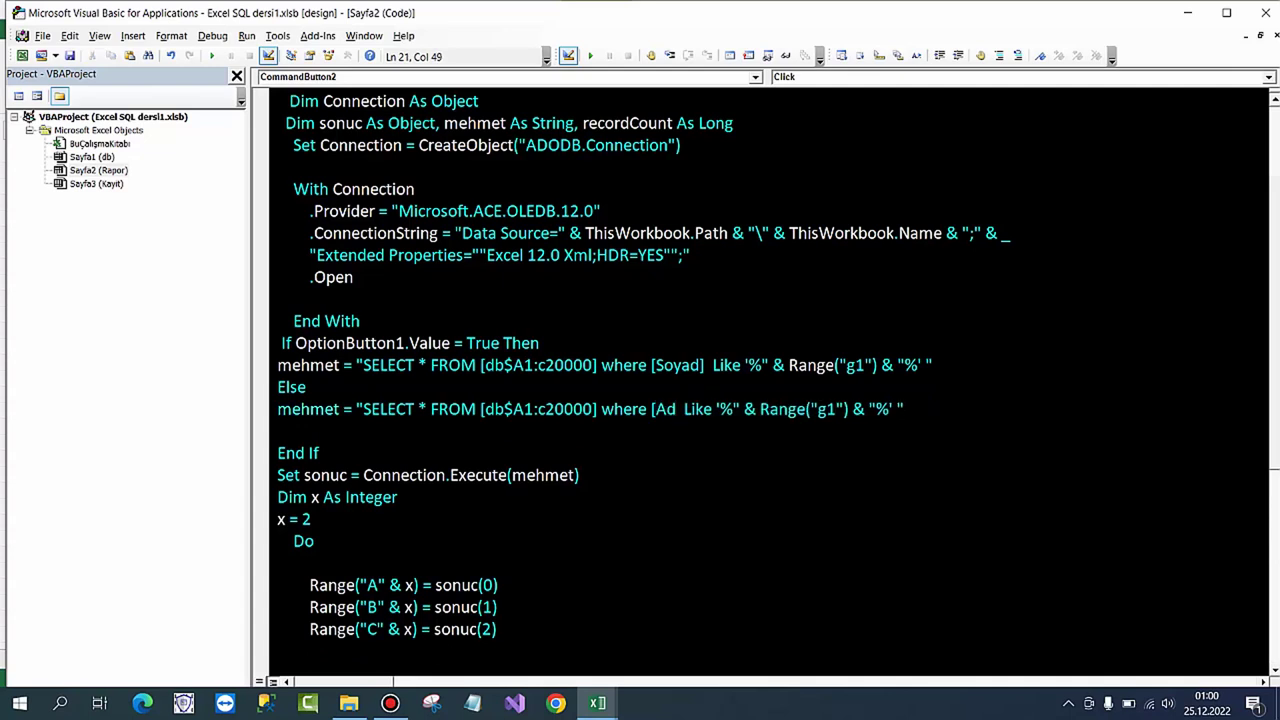
{"action": "type", "text": "]"}
{"action": "left_click", "coordinate": [398, 497]}
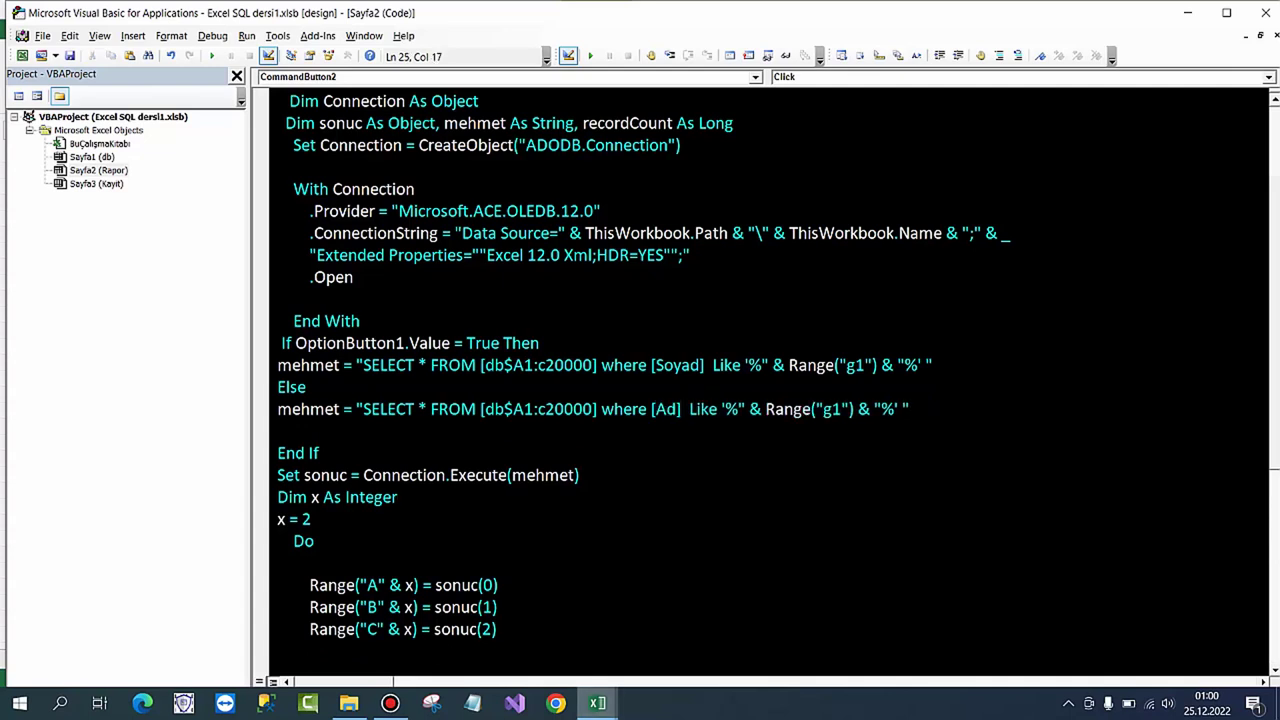
{"action": "left_click", "coordinate": [597, 703]}
{"action": "left_click", "coordinate": [505, 625]}
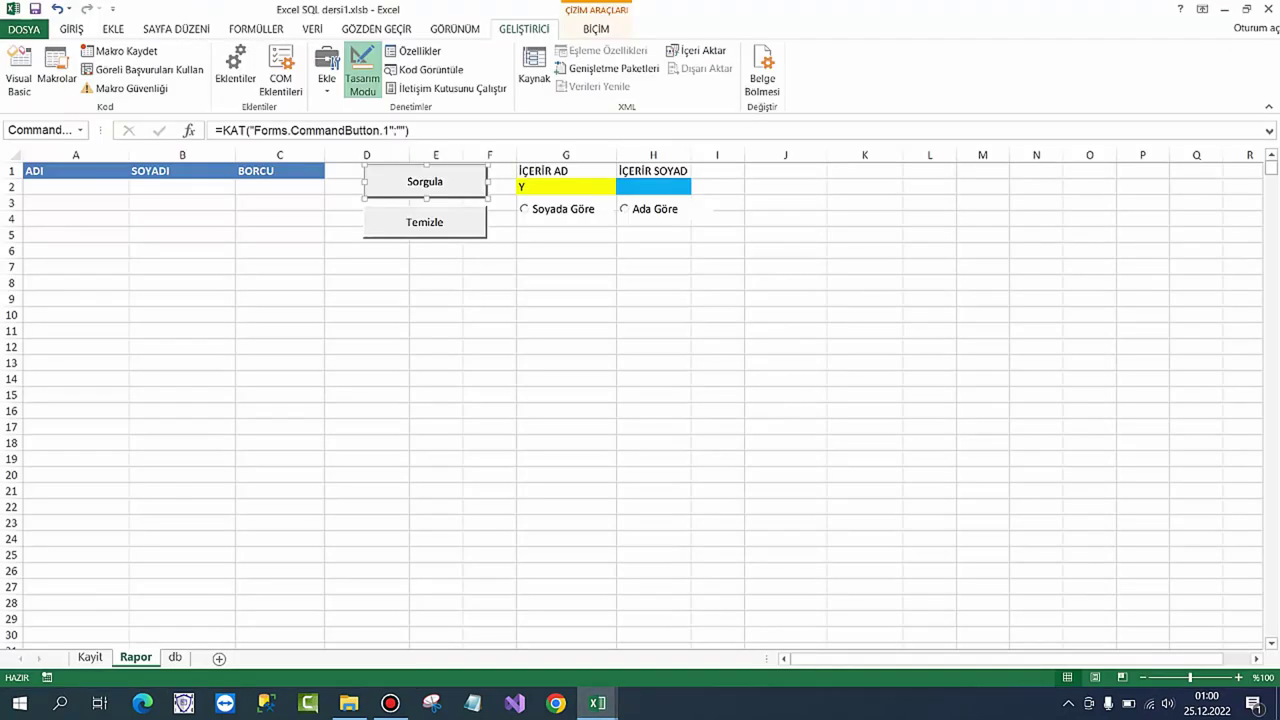
Step: After checking the db sheet, change the Else query's Range("g1") to Range("h1")
{"action": "left_click", "coordinate": [175, 657]}
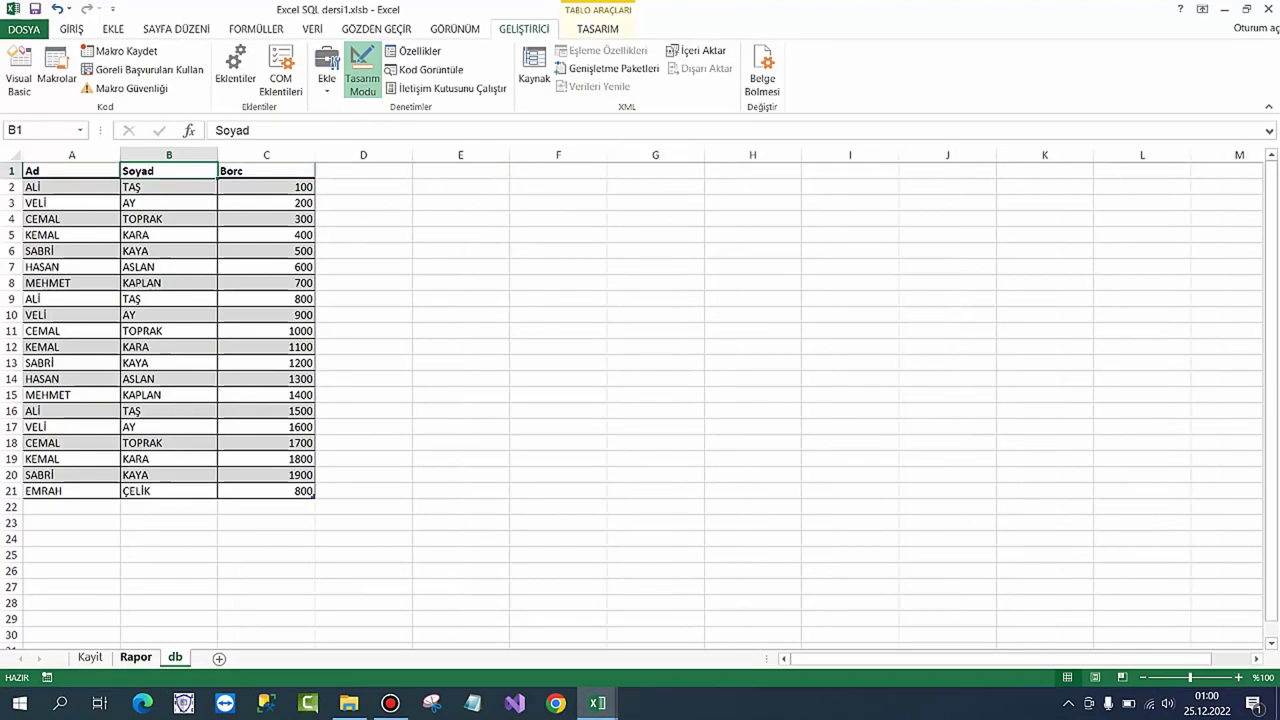
{"action": "left_click", "coordinate": [597, 703]}
{"action": "left_click", "coordinate": [686, 635]}
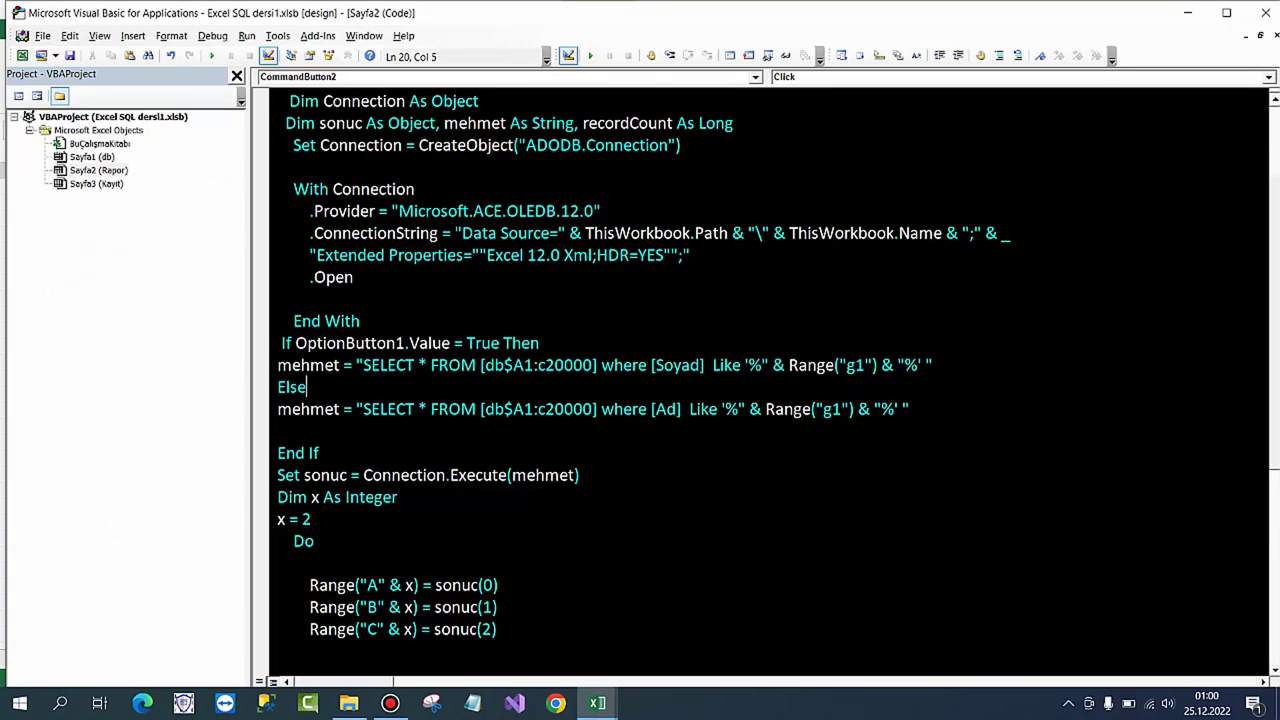
{"action": "left_click", "coordinate": [806, 365]}
{"action": "left_click_drag", "start_coordinate": [831, 409], "coordinate": [842, 409]}
{"action": "left_click_drag", "start_coordinate": [822, 409], "coordinate": [832, 409]}
{"action": "type", "text": "h"}
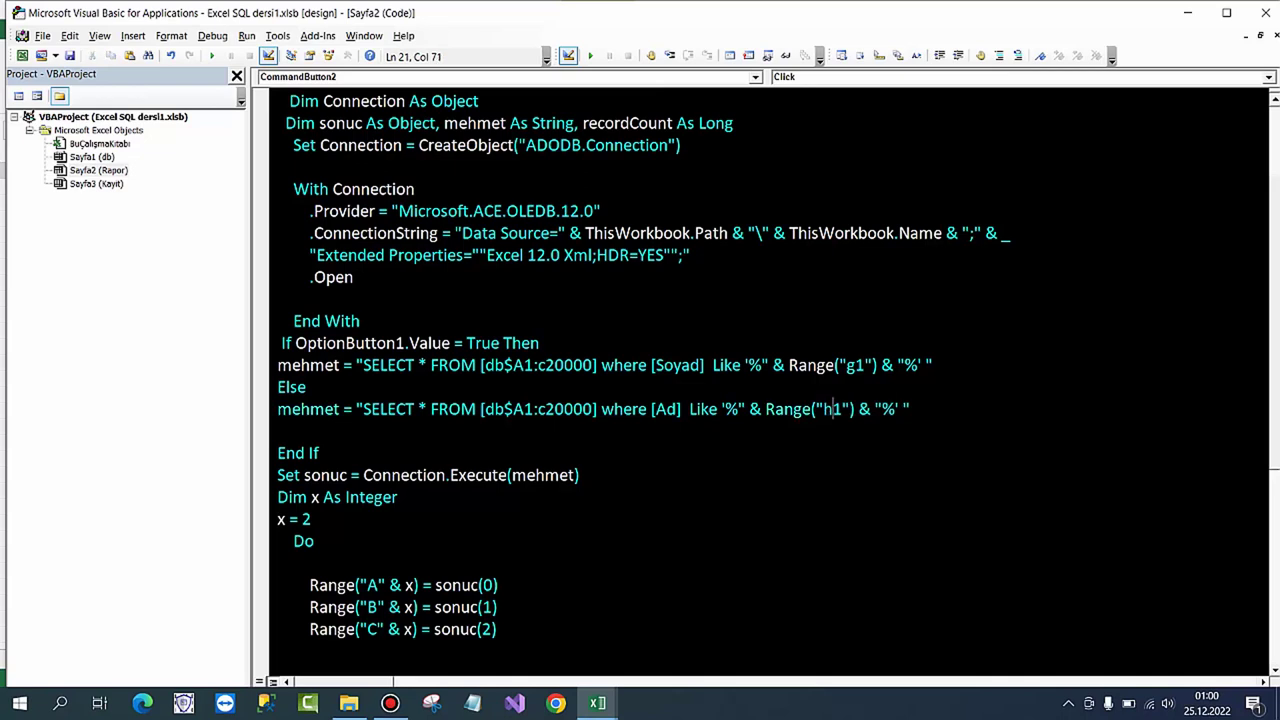
{"action": "left_click", "coordinate": [319, 453]}
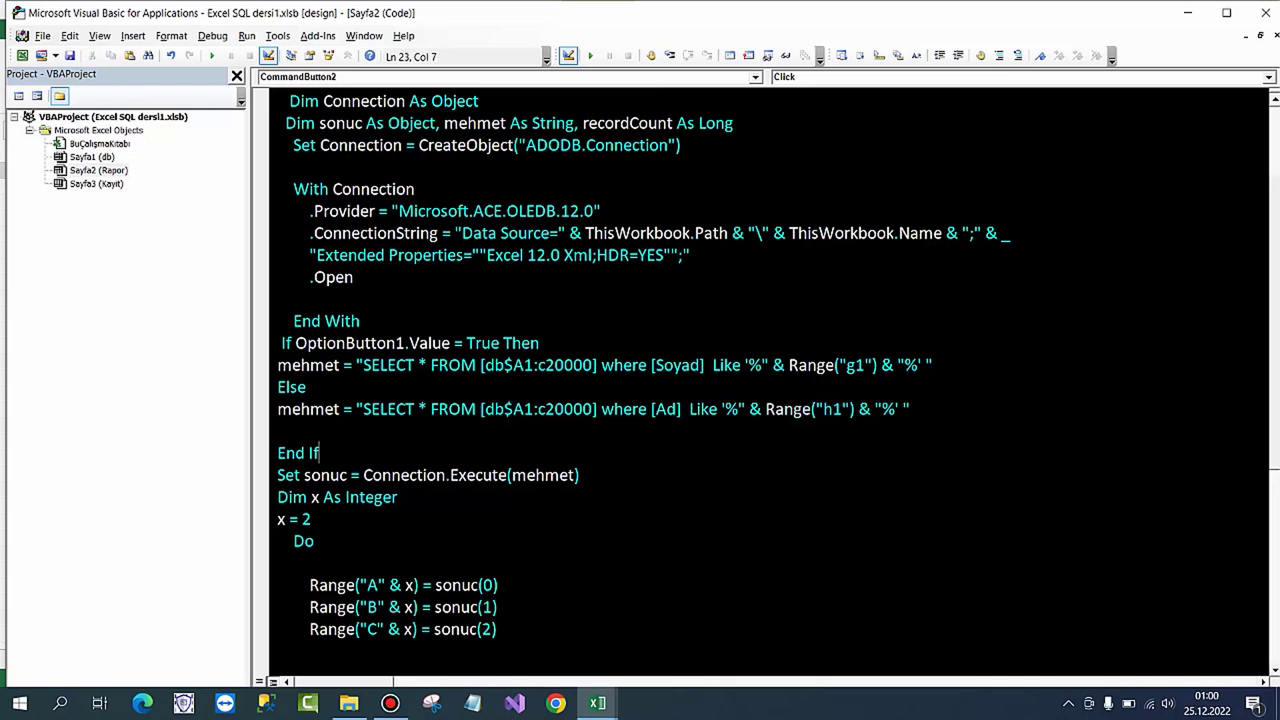
Step: With Design Mode off, run Sorgula on Rapor and open the debugger at run-time error 1004
{"action": "left_click", "coordinate": [597, 703]}
{"action": "left_click", "coordinate": [508, 625]}
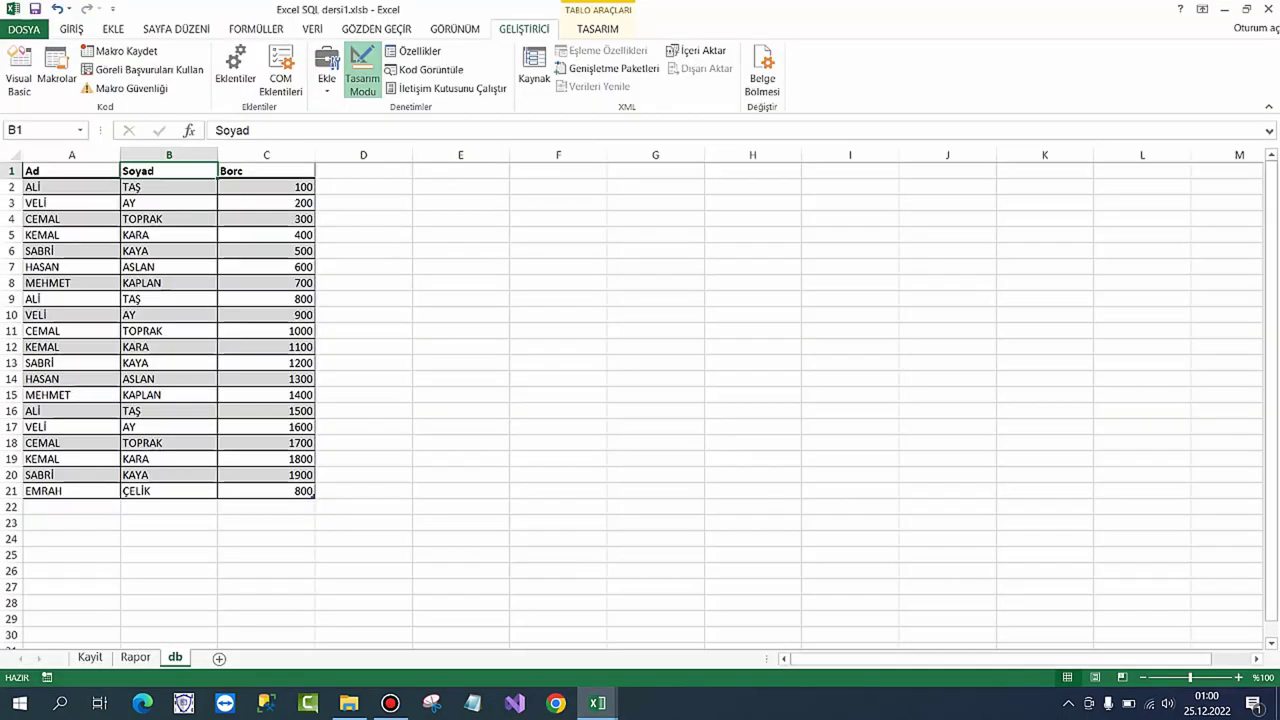
{"action": "left_click", "coordinate": [362, 75]}
{"action": "left_click", "coordinate": [136, 657]}
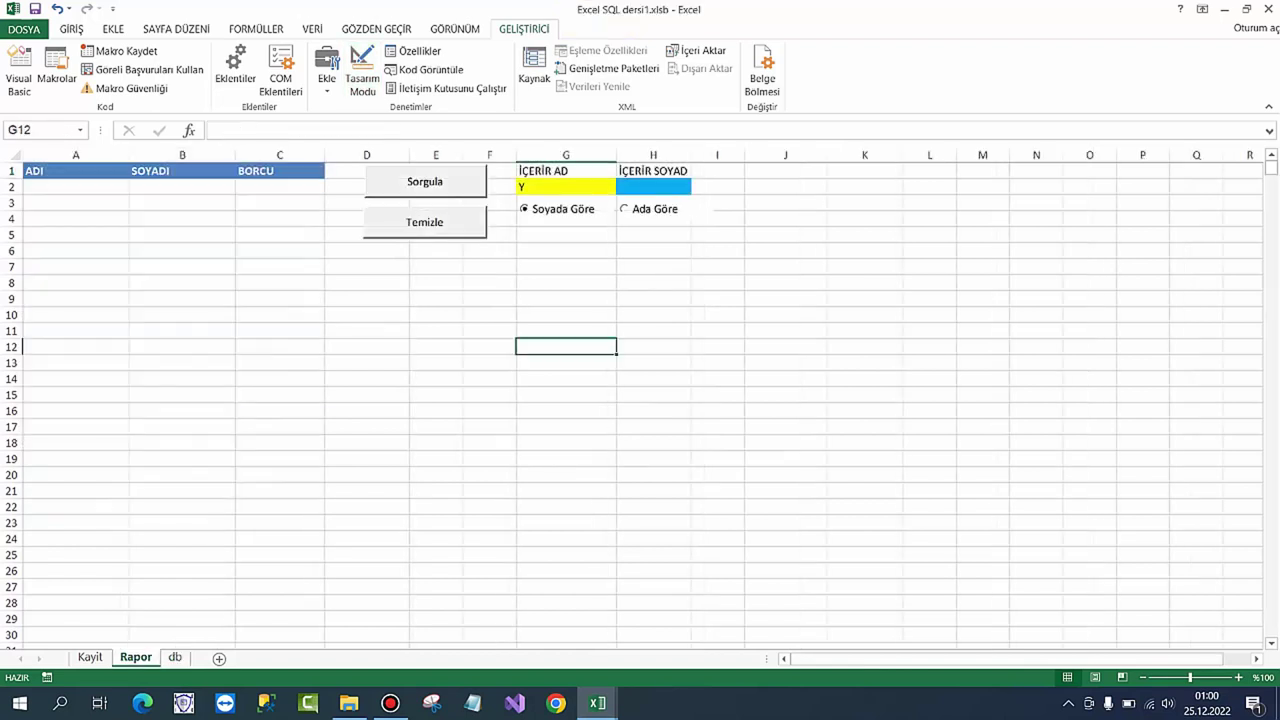
{"action": "left_click", "coordinate": [566, 266]}
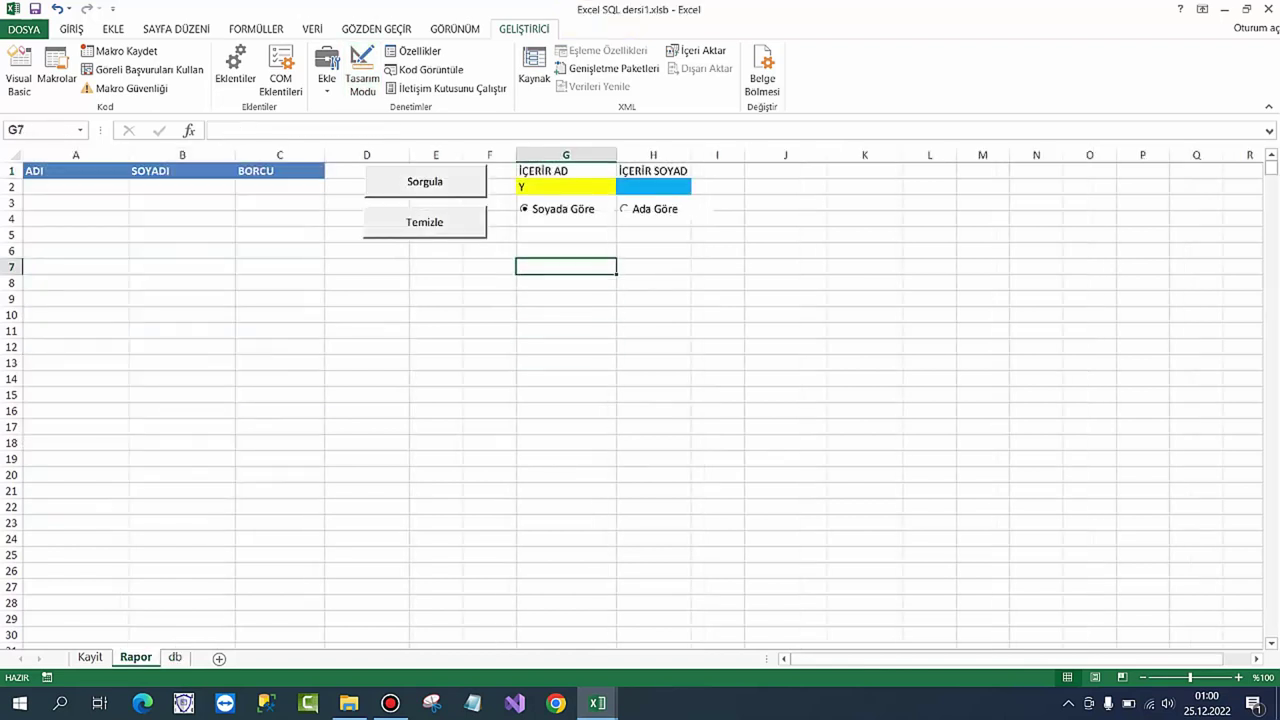
{"action": "left_click", "coordinate": [424, 181]}
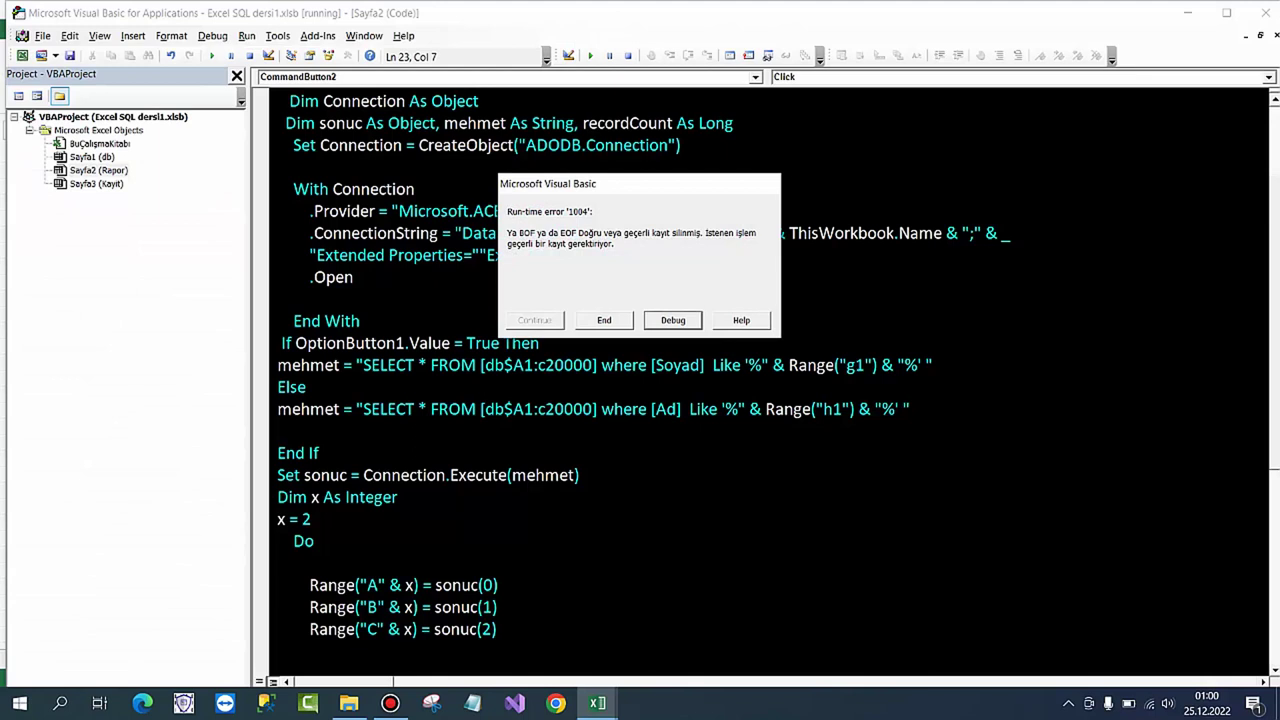
{"action": "key", "text": "Return"}
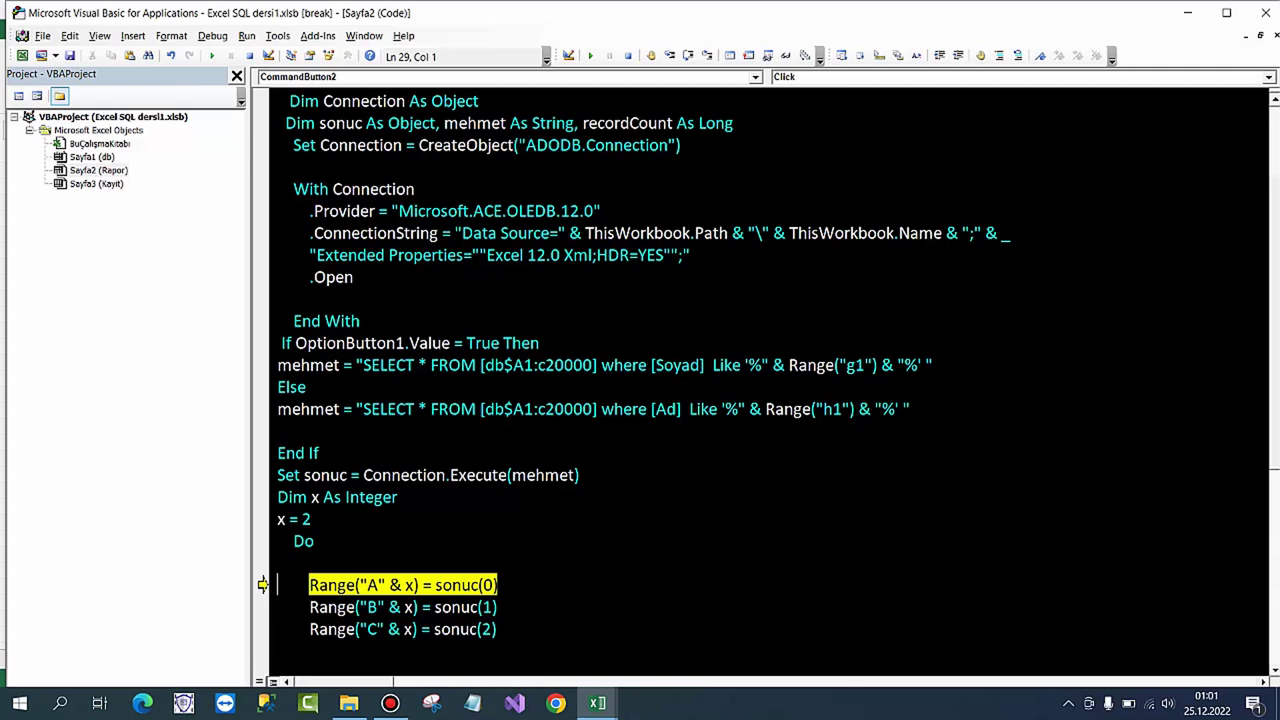
Step: Stop the paused macro and bring the Excel workbook back to the front
{"action": "scroll", "coordinate": [768, 376], "scroll_direction": "down", "scroll_amount": 1}
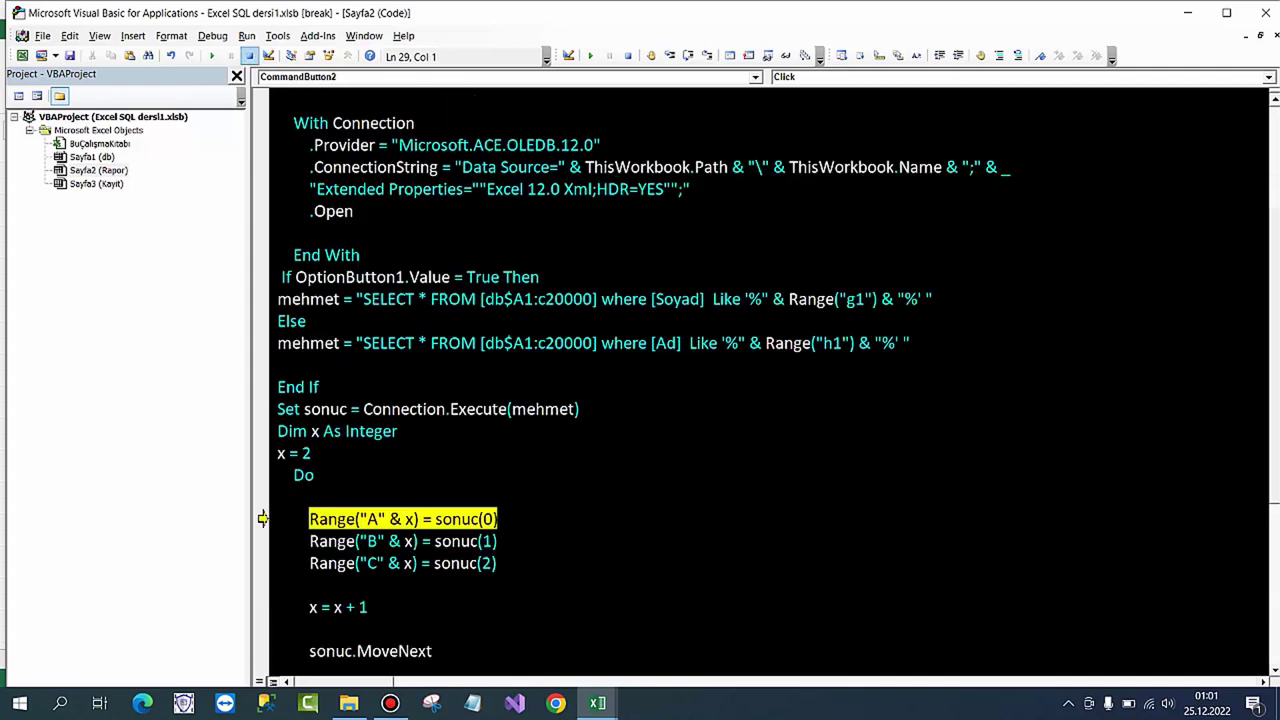
{"action": "key", "text": "F5"}
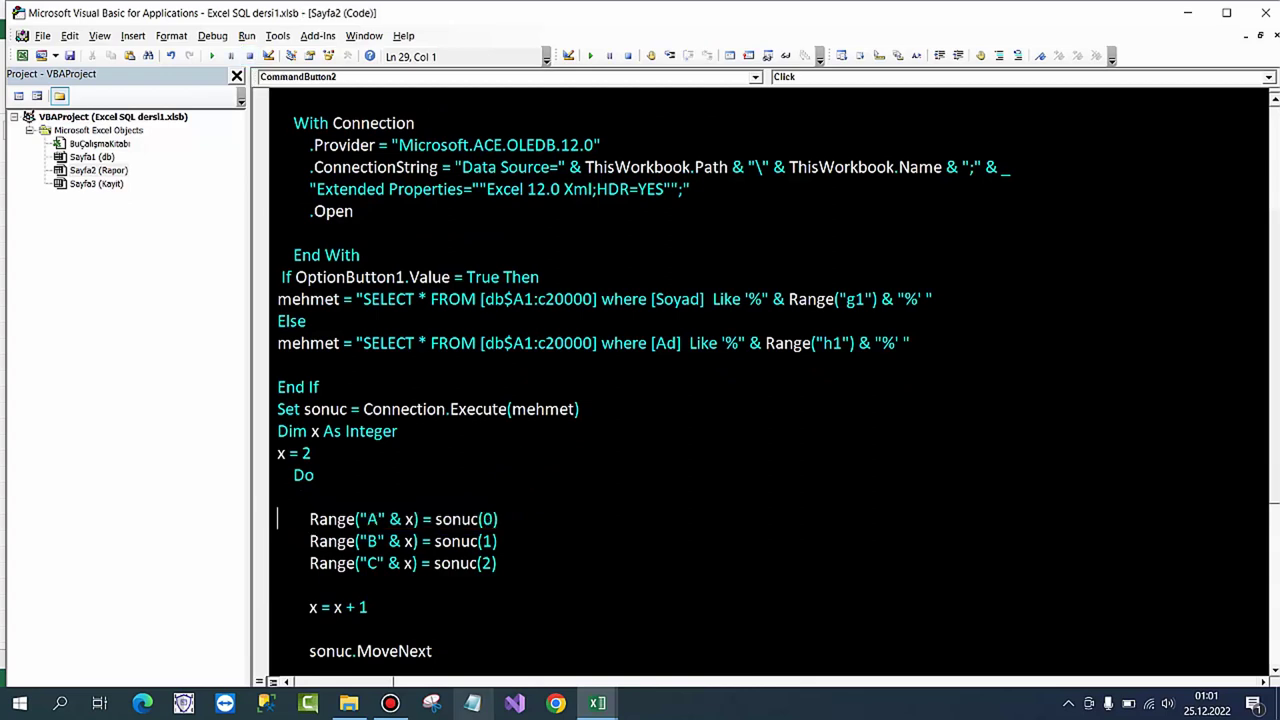
{"action": "mouse_move", "coordinate": [597, 703]}
{"action": "left_click", "coordinate": [578, 590]}
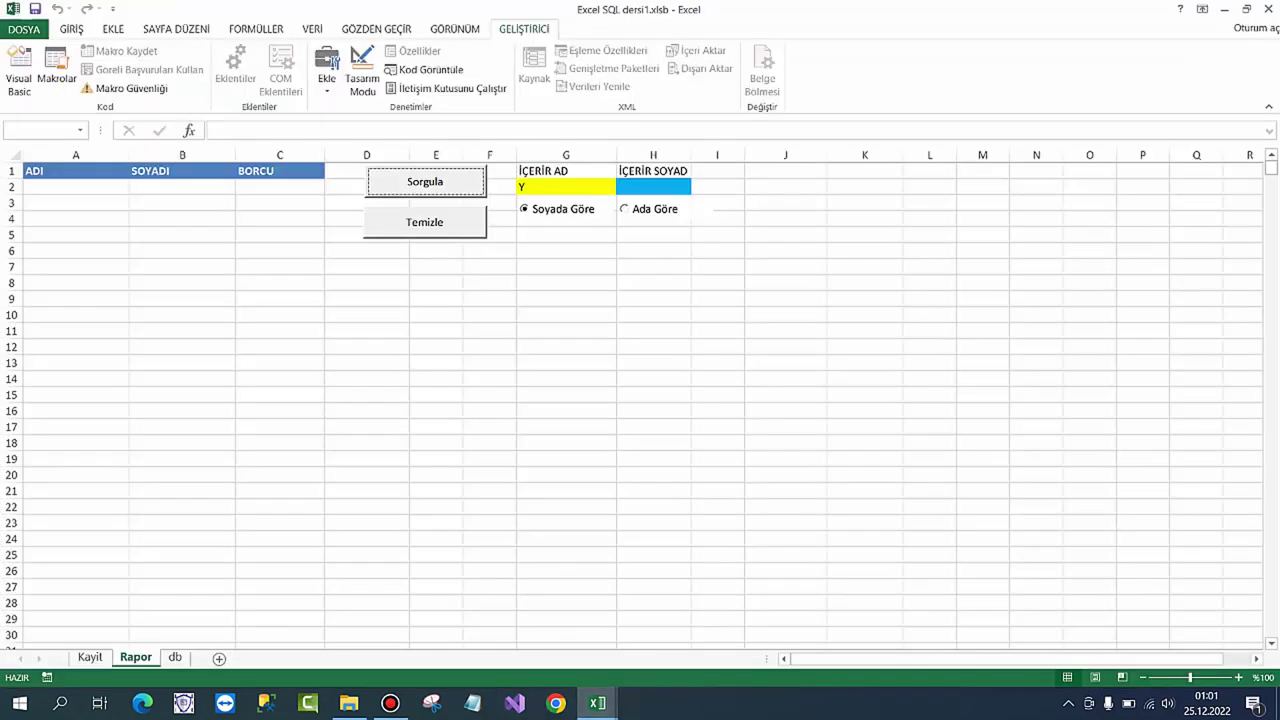
Step: Toggle Tasarım Modu, delete the Y from G2, and run the Temizle routine
{"action": "left_click", "coordinate": [362, 78]}
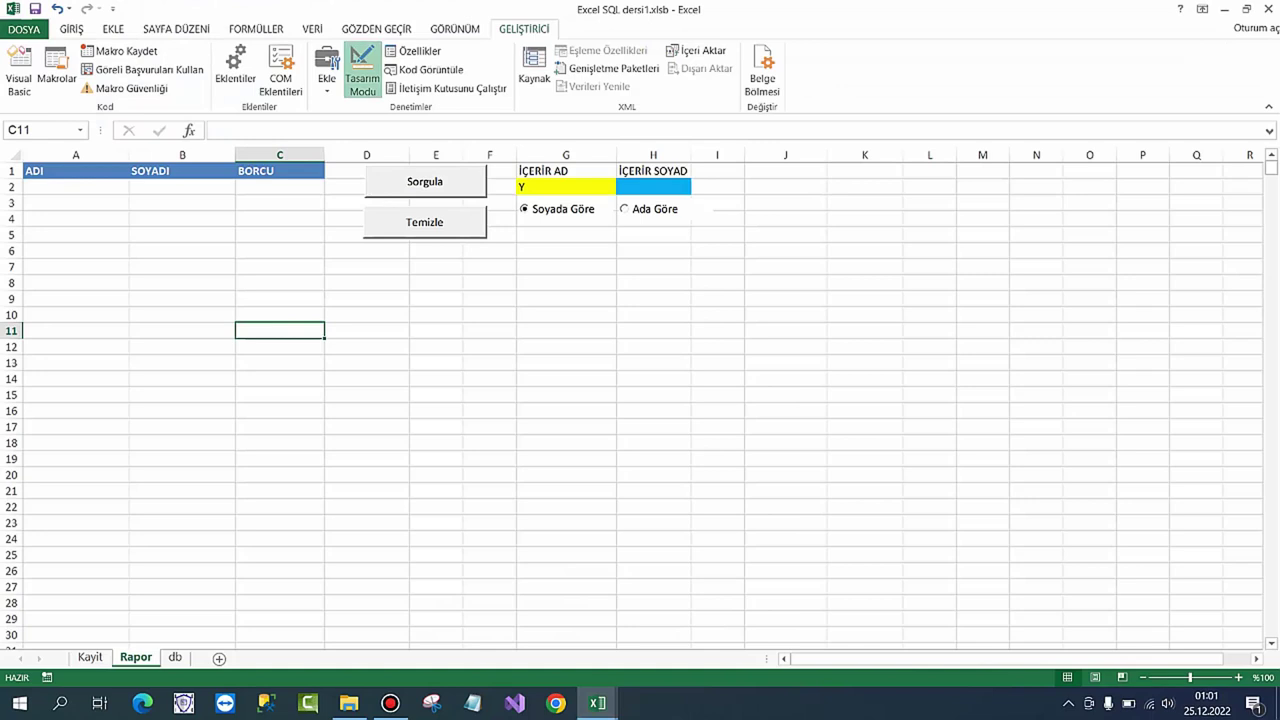
{"action": "left_click", "coordinate": [566, 187]}
{"action": "key", "text": "Delete"}
{"action": "left_click", "coordinate": [489, 282]}
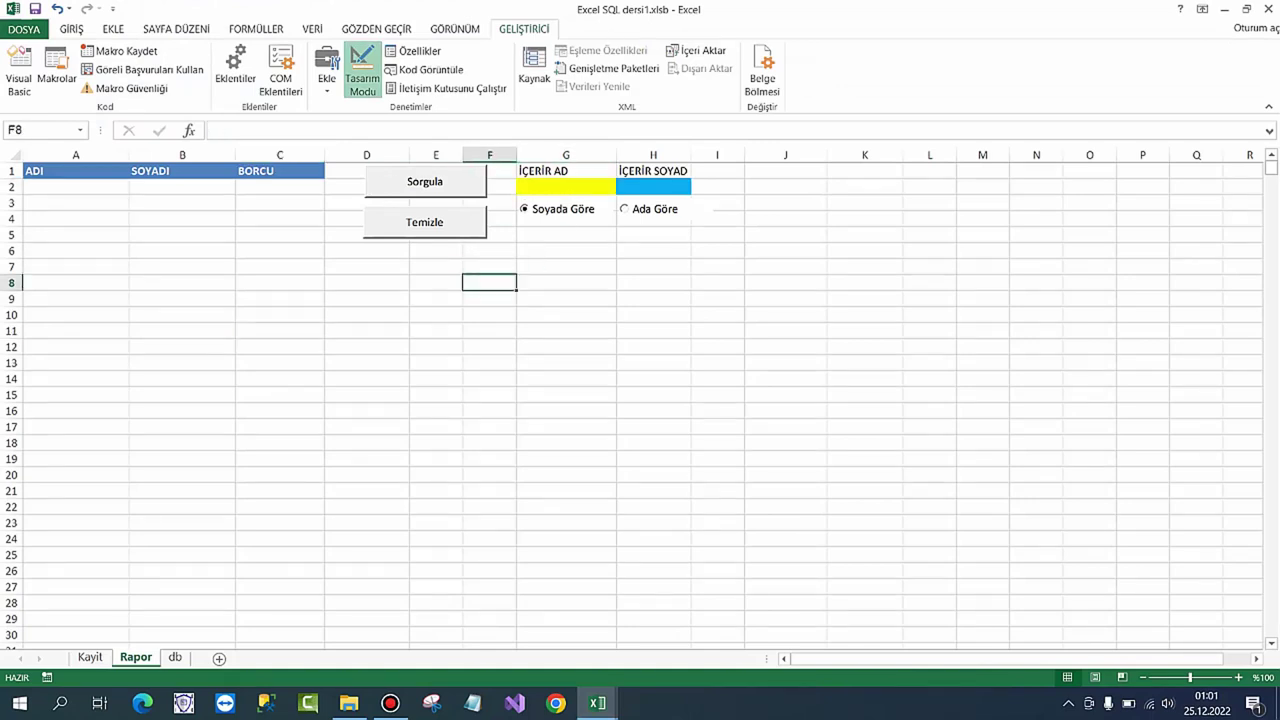
{"action": "left_click", "coordinate": [424, 222]}
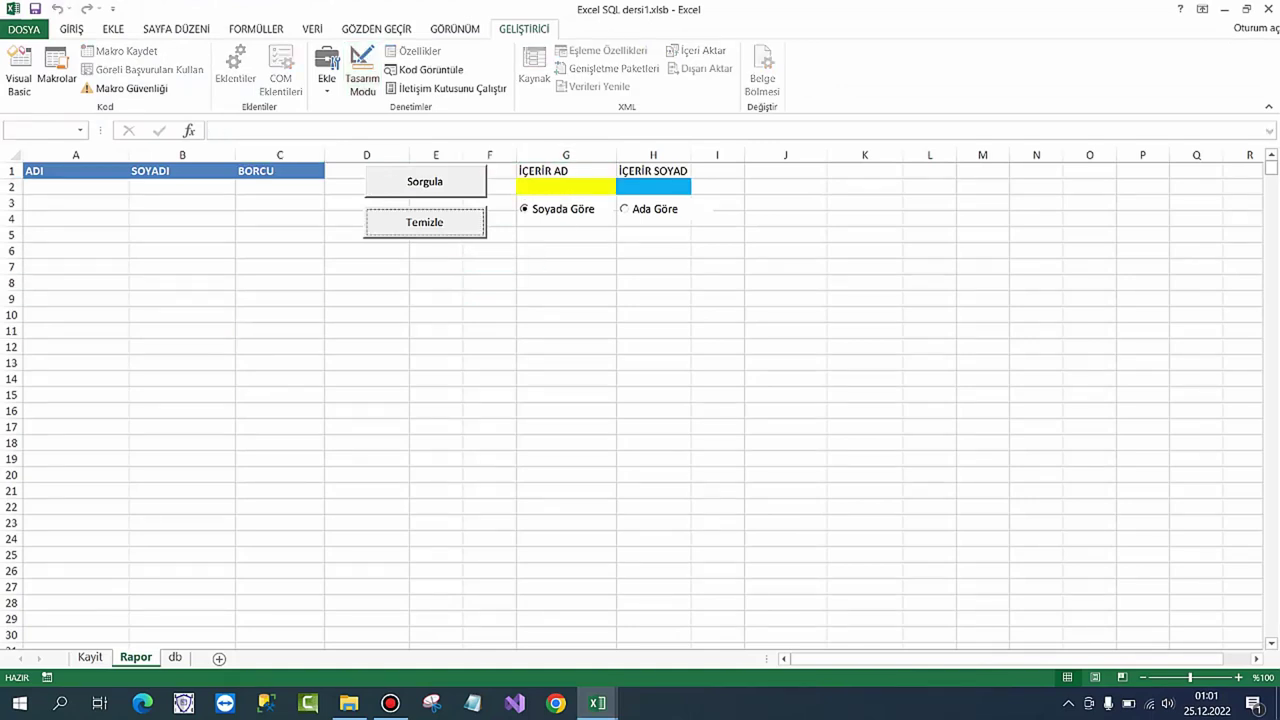
{"action": "left_click", "coordinate": [566, 187]}
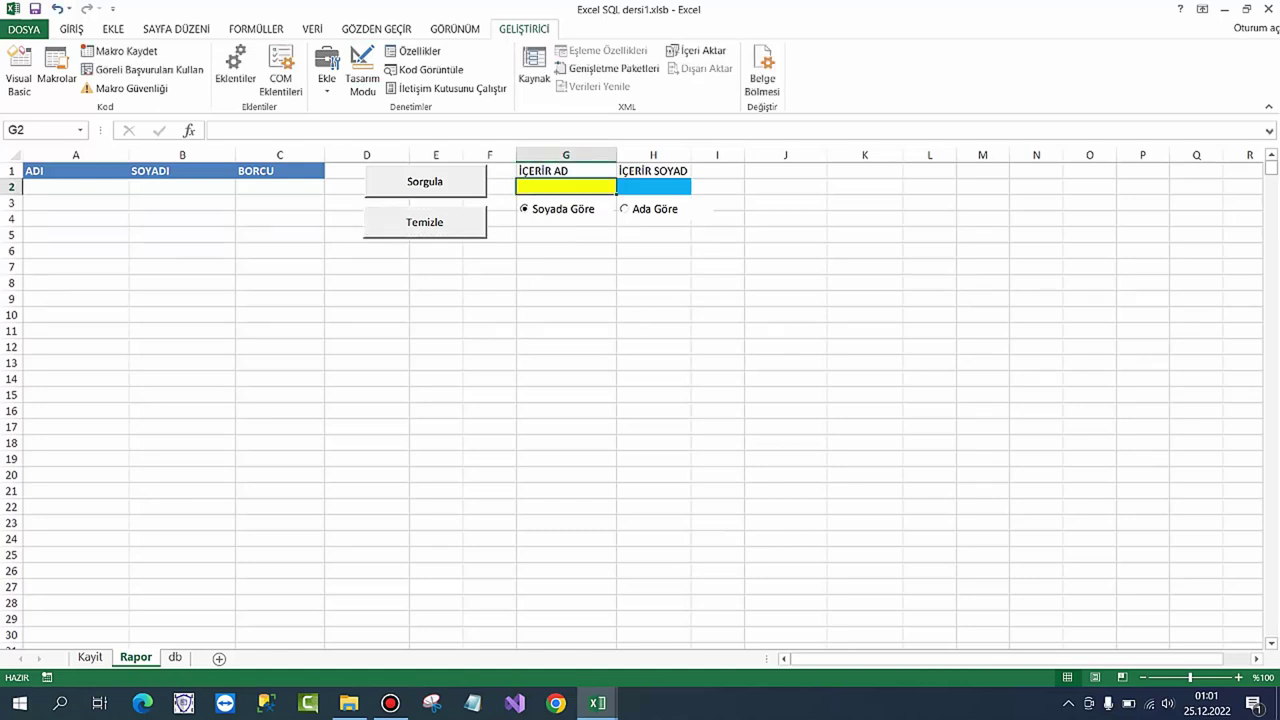
Step: Relabel the G1 heading 'İÇERİR SOYAD' and the H1 heading 'İÇERİR AD'
{"action": "left_click", "coordinate": [653, 186]}
{"action": "left_click", "coordinate": [541, 171]}
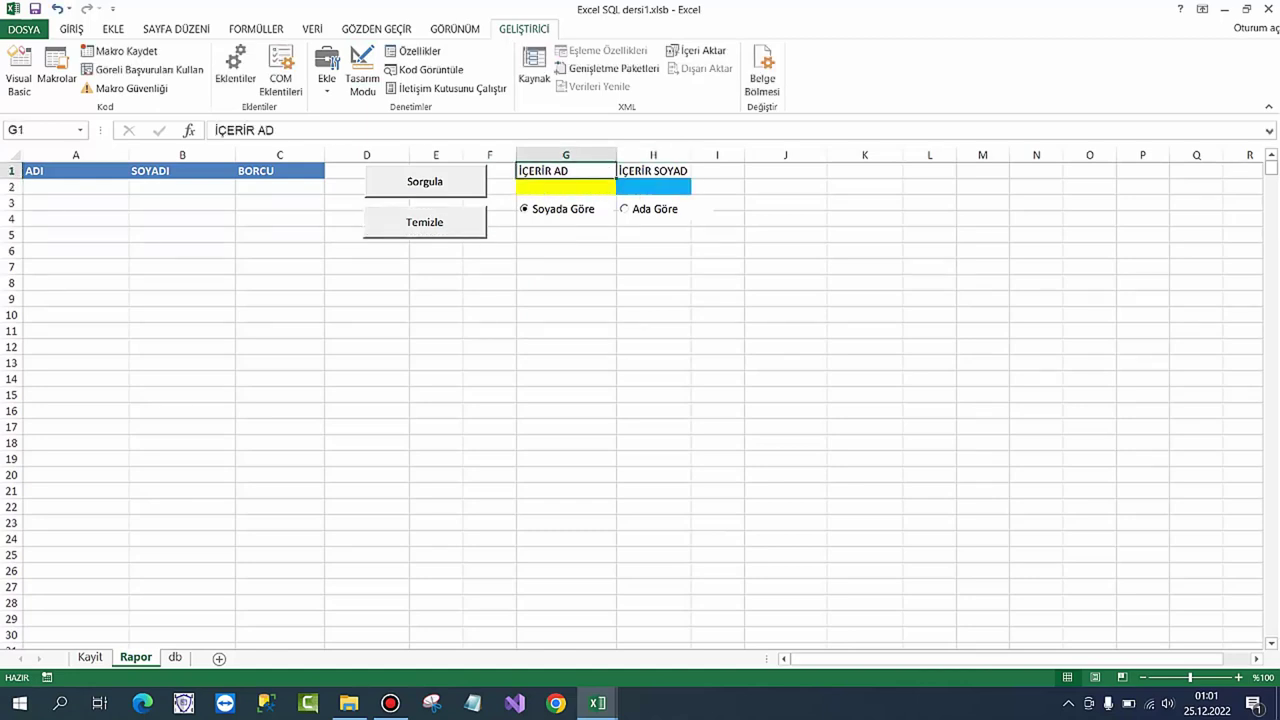
{"action": "double_click", "coordinate": [541, 171]}
{"action": "left_click_drag", "start_coordinate": [554, 171], "coordinate": [568, 171]}
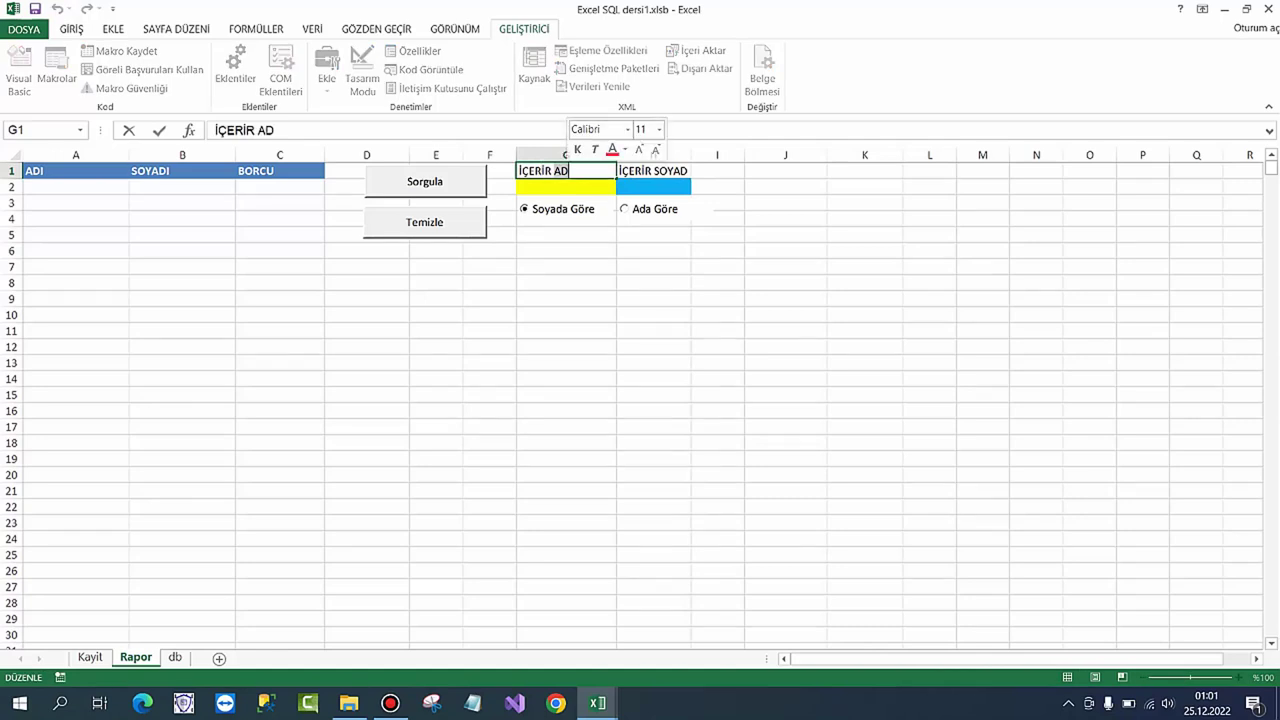
{"action": "type", "text": "s"}
{"action": "key", "text": "BackSpace"}
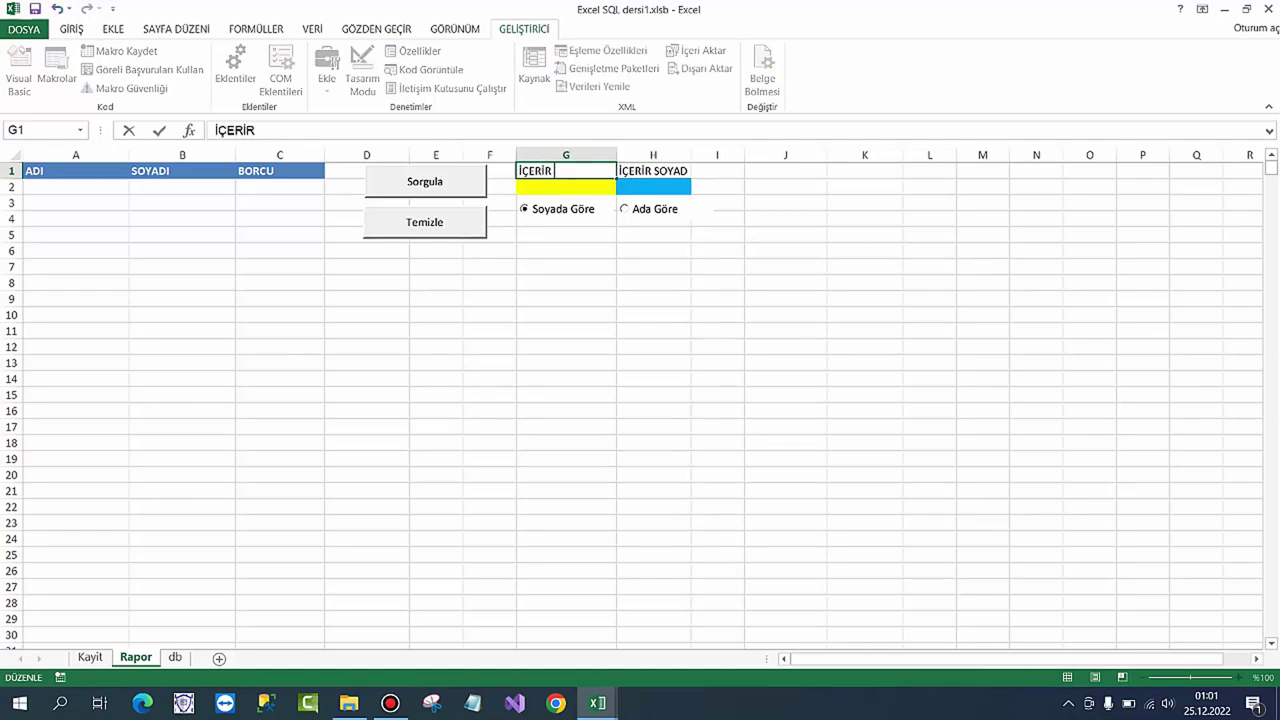
{"action": "type", "text": "SOYAD"}
{"action": "key", "text": "Tab"}
{"action": "double_click", "coordinate": [667, 171]}
{"action": "left_click_drag", "start_coordinate": [650, 171], "coordinate": [688, 171]}
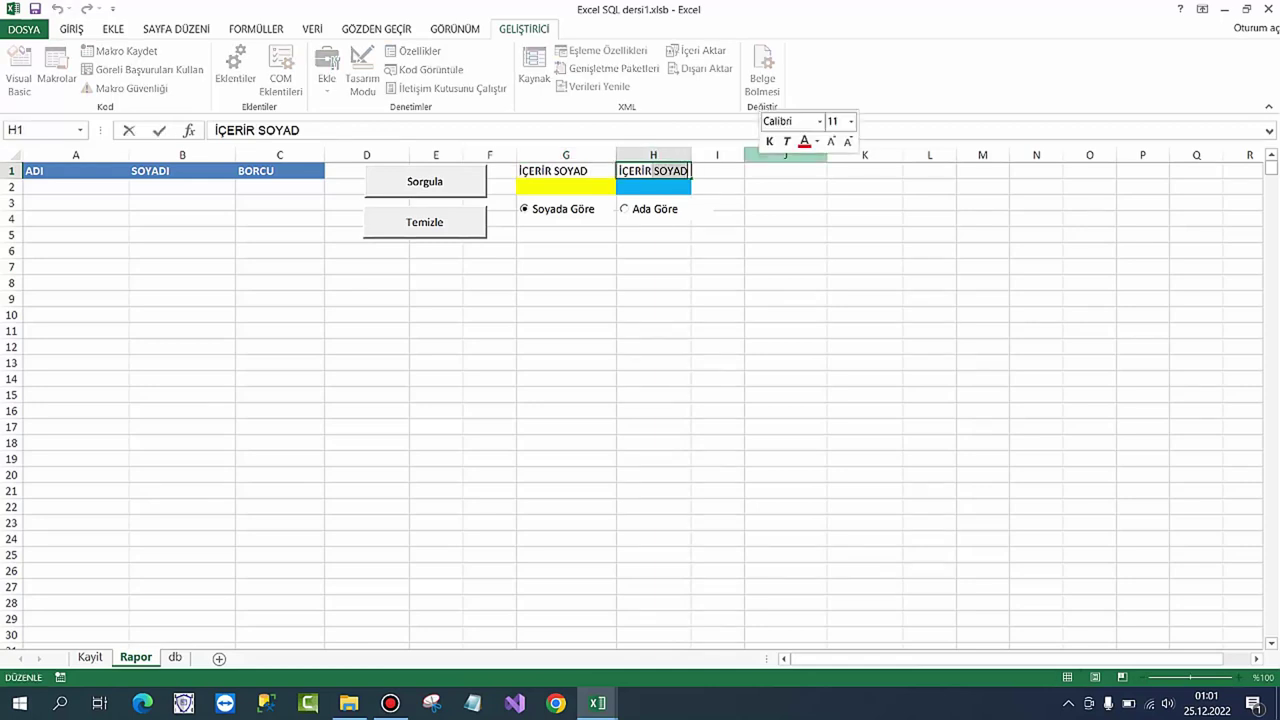
{"action": "type", "text": "AD"}
{"action": "left_click", "coordinate": [653, 250]}
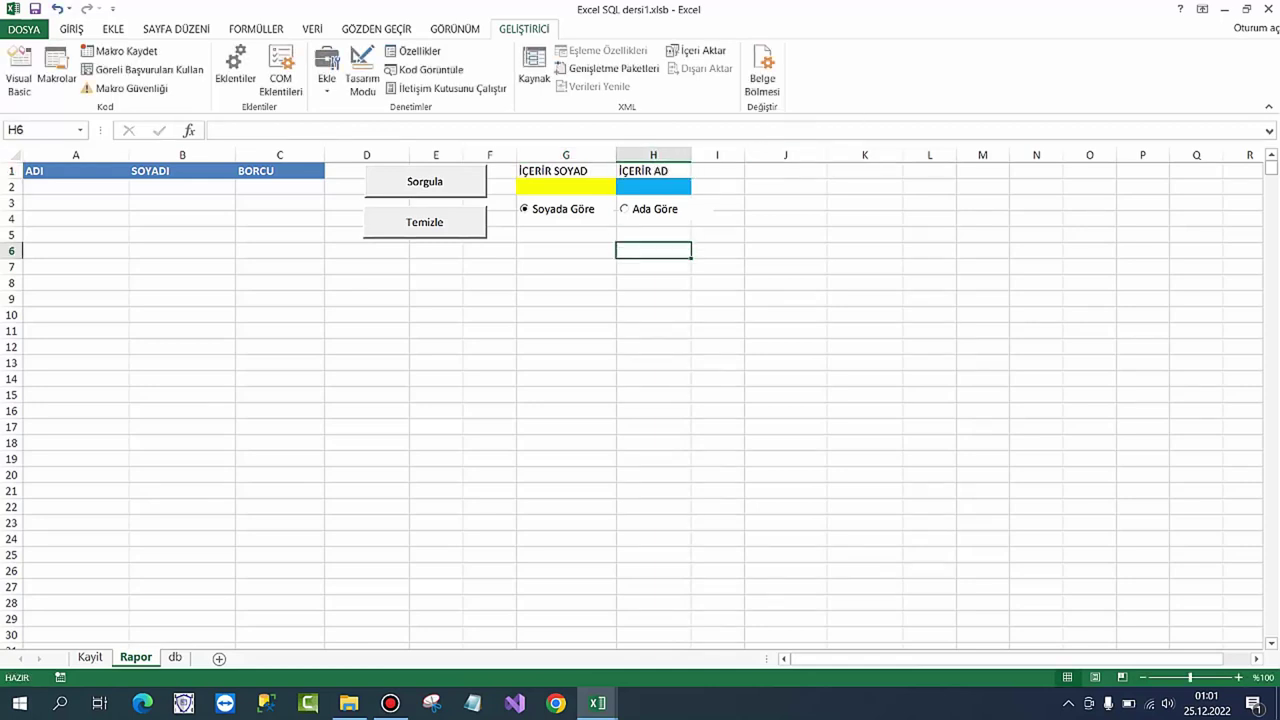
Step: Overwrite both G1 and H1 headings with just 'İÇERİR', then select G2
{"action": "left_click", "coordinate": [565, 171]}
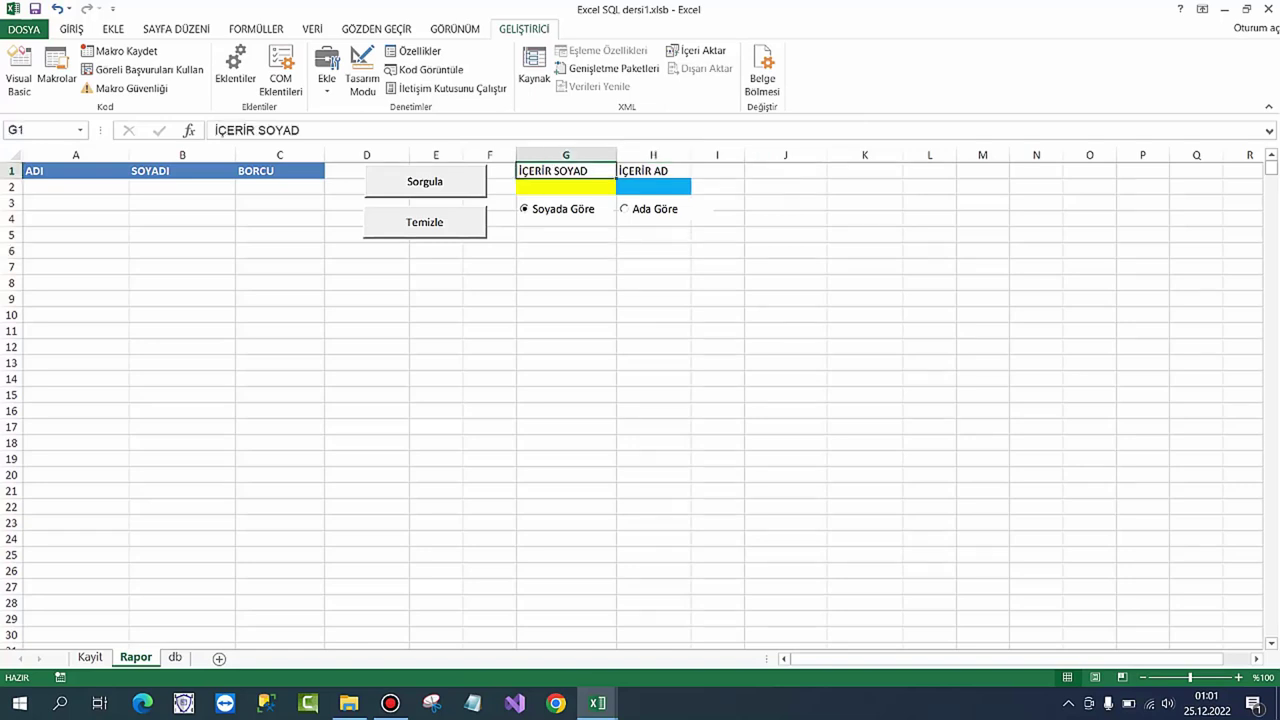
{"action": "type", "text": "İÇERİR"}
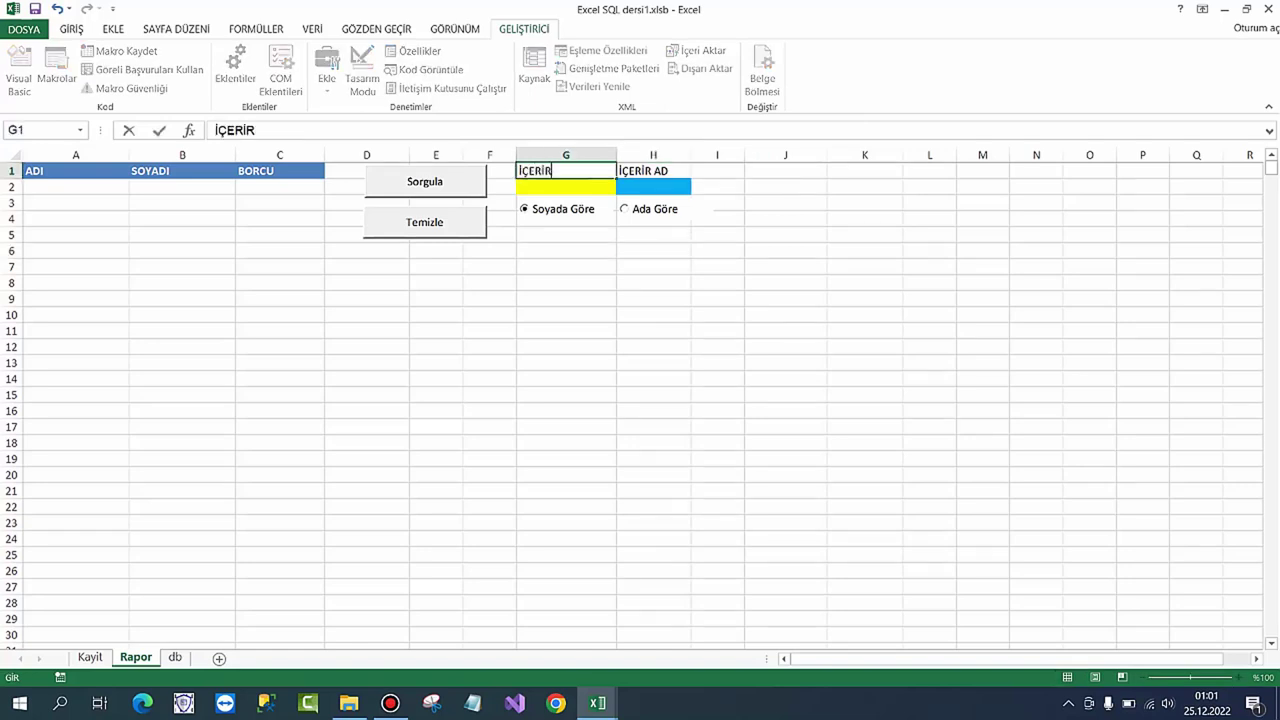
{"action": "left_click", "coordinate": [653, 171]}
{"action": "type", "text": "İÇERİR"}
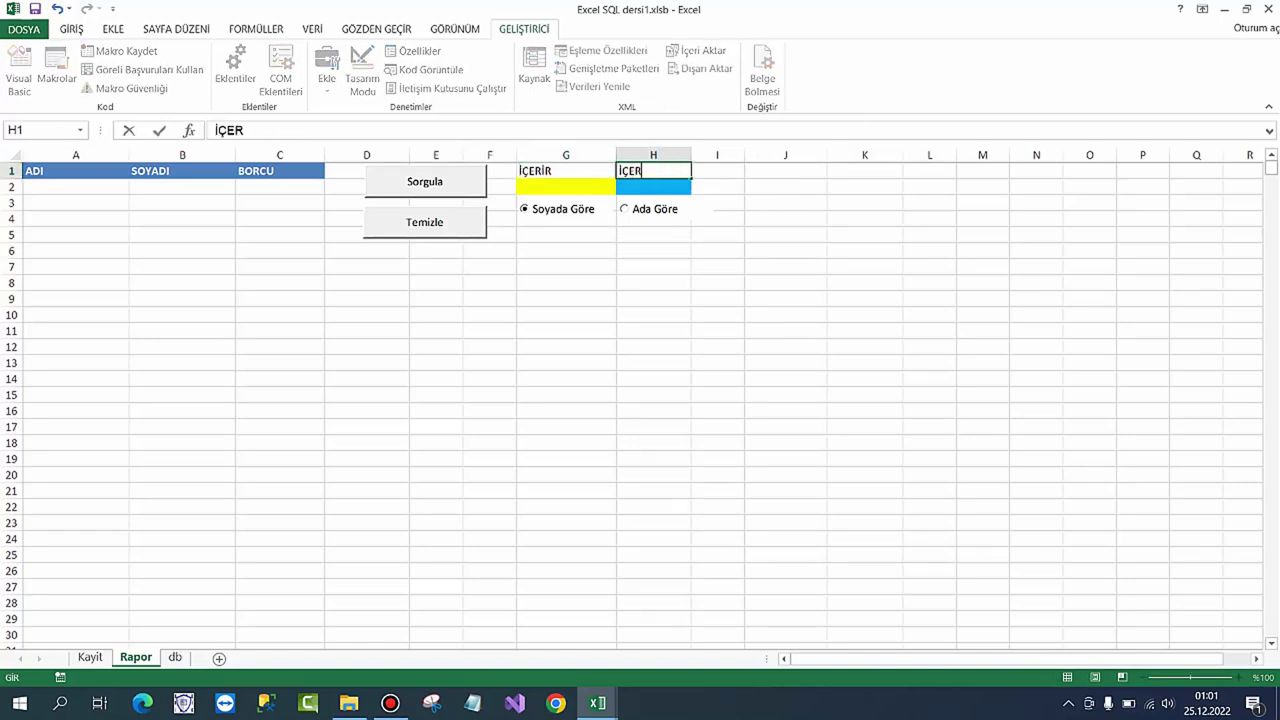
{"action": "left_click", "coordinate": [653, 186]}
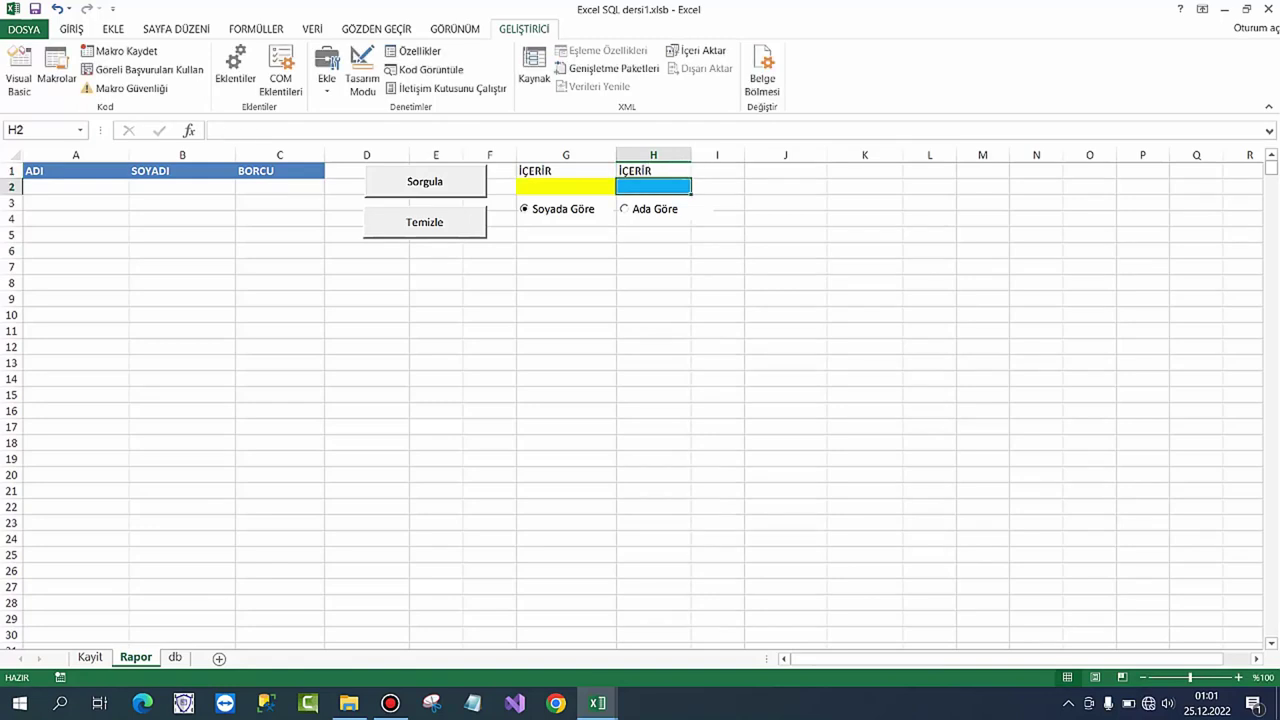
{"action": "left_click", "coordinate": [566, 186]}
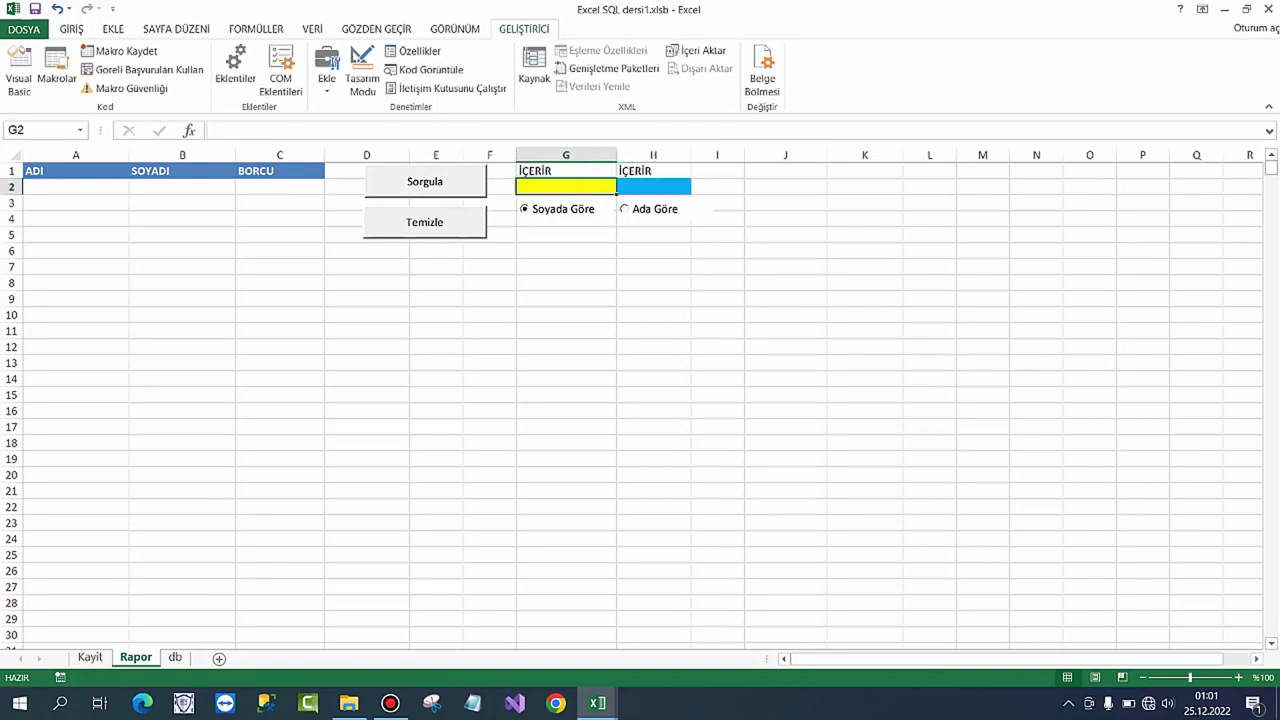
Step: Search surnames for T, reset the erroring macro after Debug, and return to Excel
{"action": "type", "text": "T"}
{"action": "left_click", "coordinate": [566, 266]}
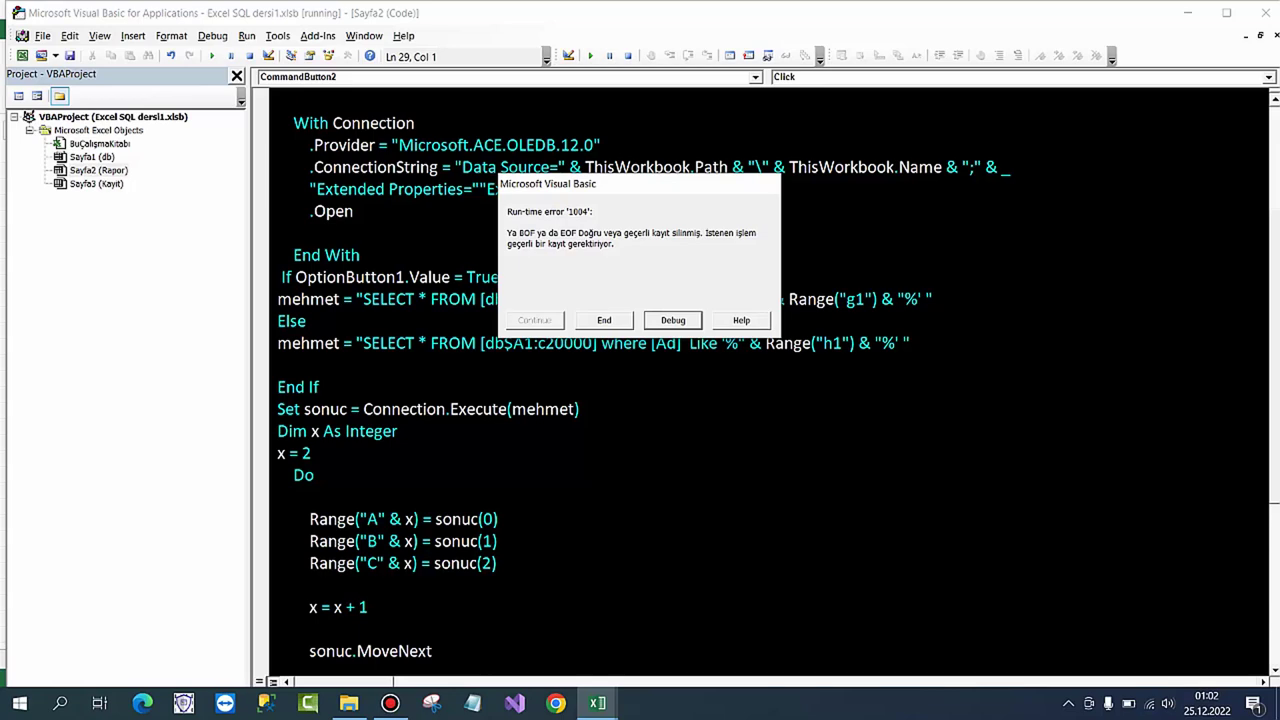
{"action": "key", "text": "Return"}
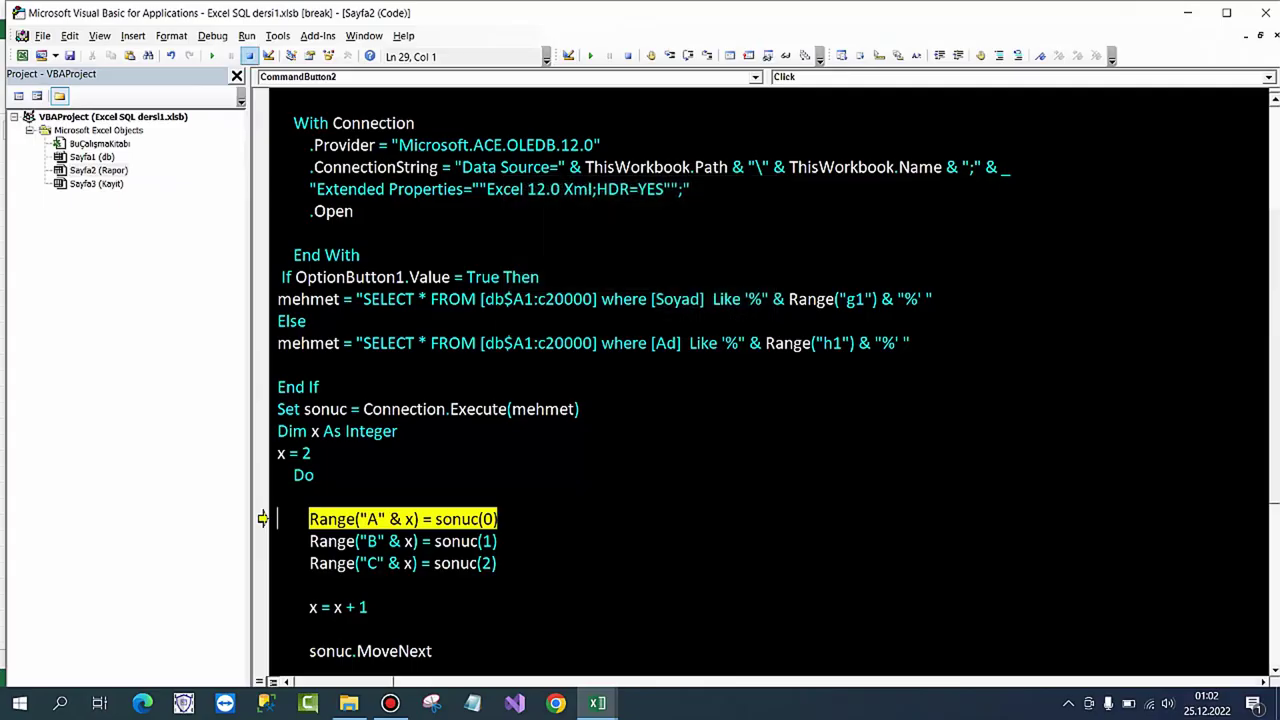
{"action": "left_click", "coordinate": [250, 56]}
{"action": "left_click", "coordinate": [597, 703]}
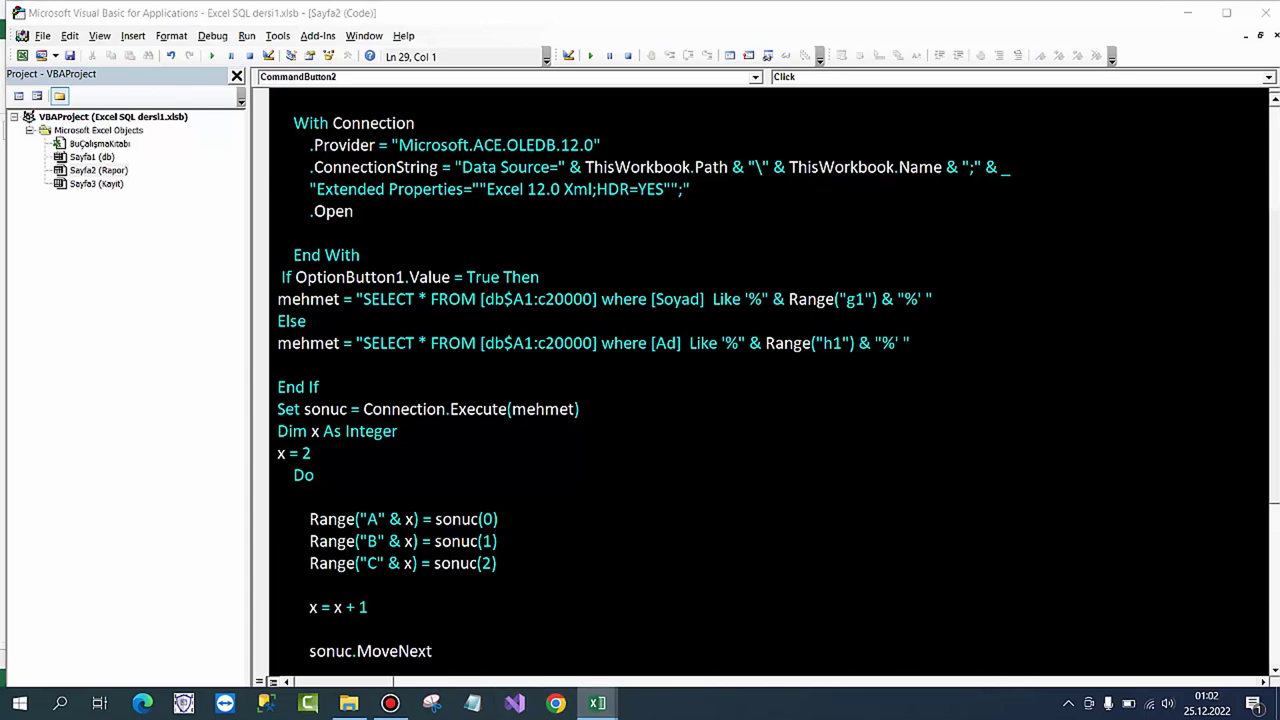
{"action": "left_click", "coordinate": [506, 630]}
Step: Choose Ada Göre, search first names for A in H2, and debug the resulting error
{"action": "left_click", "coordinate": [175, 657]}
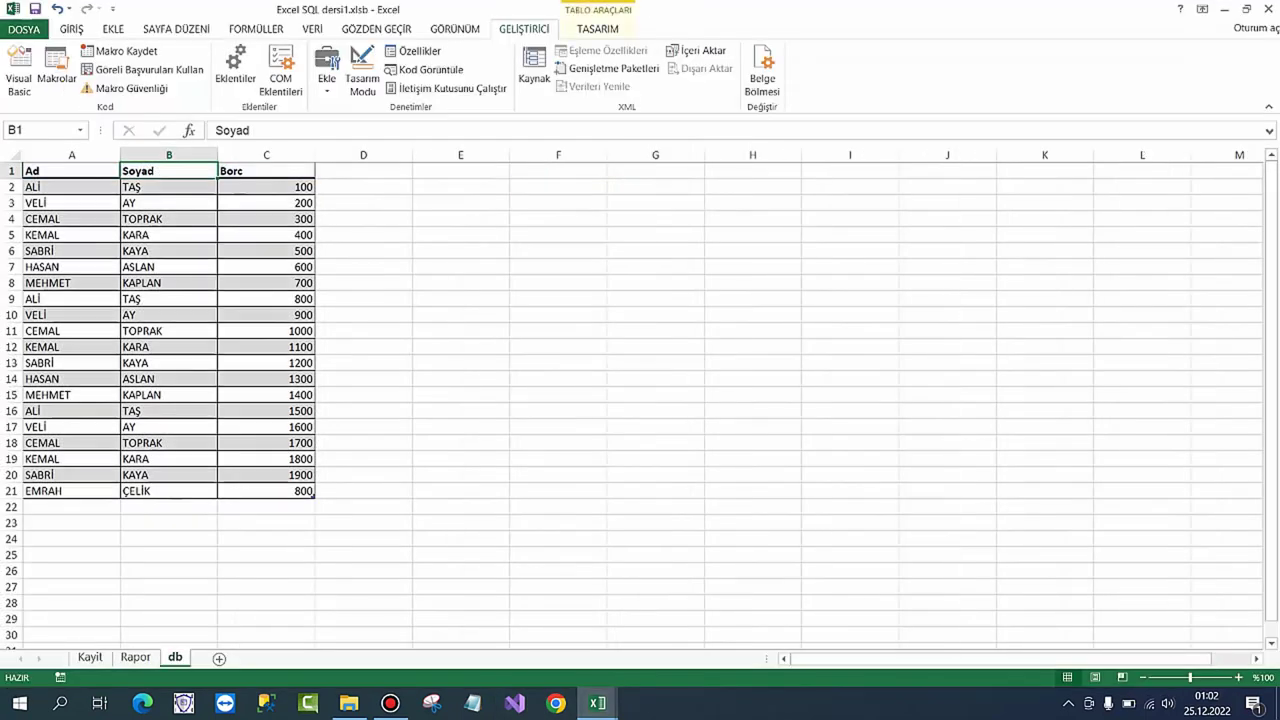
{"action": "key", "text": "ctrl+Page_Up"}
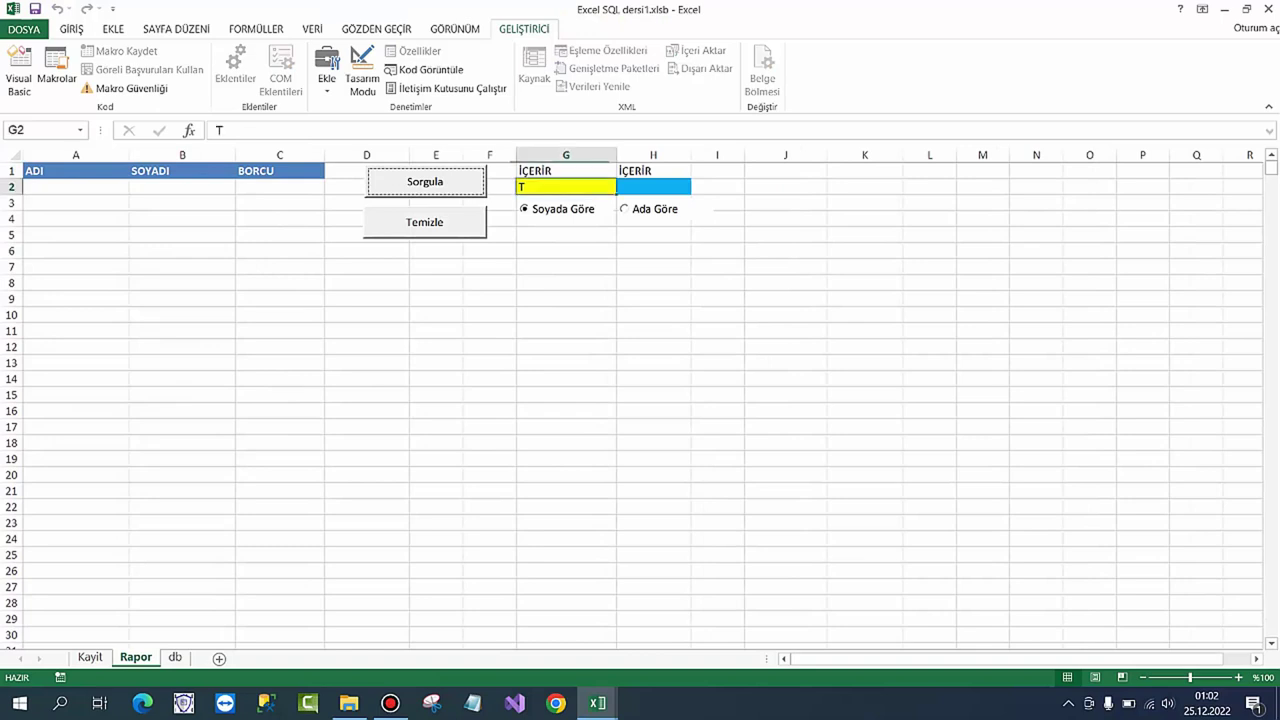
{"action": "left_click", "coordinate": [650, 209]}
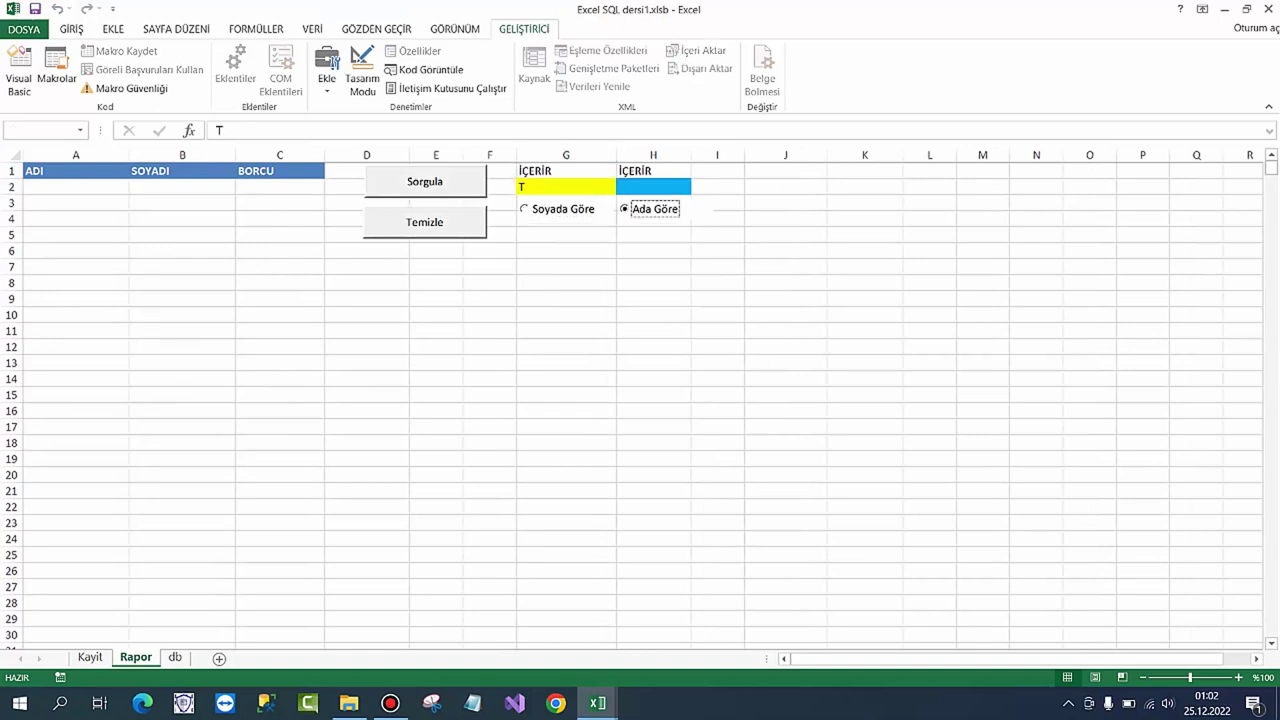
{"action": "left_click", "coordinate": [653, 186]}
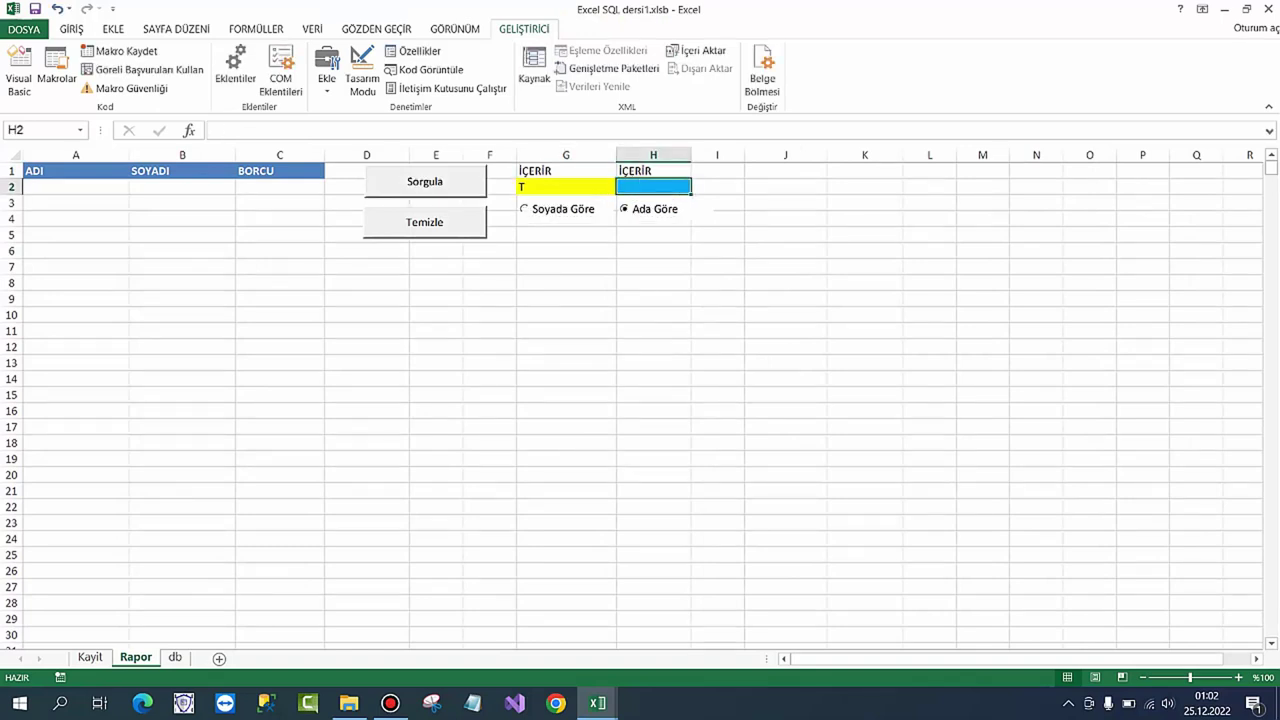
{"action": "type", "text": "A"}
{"action": "left_click", "coordinate": [424, 181]}
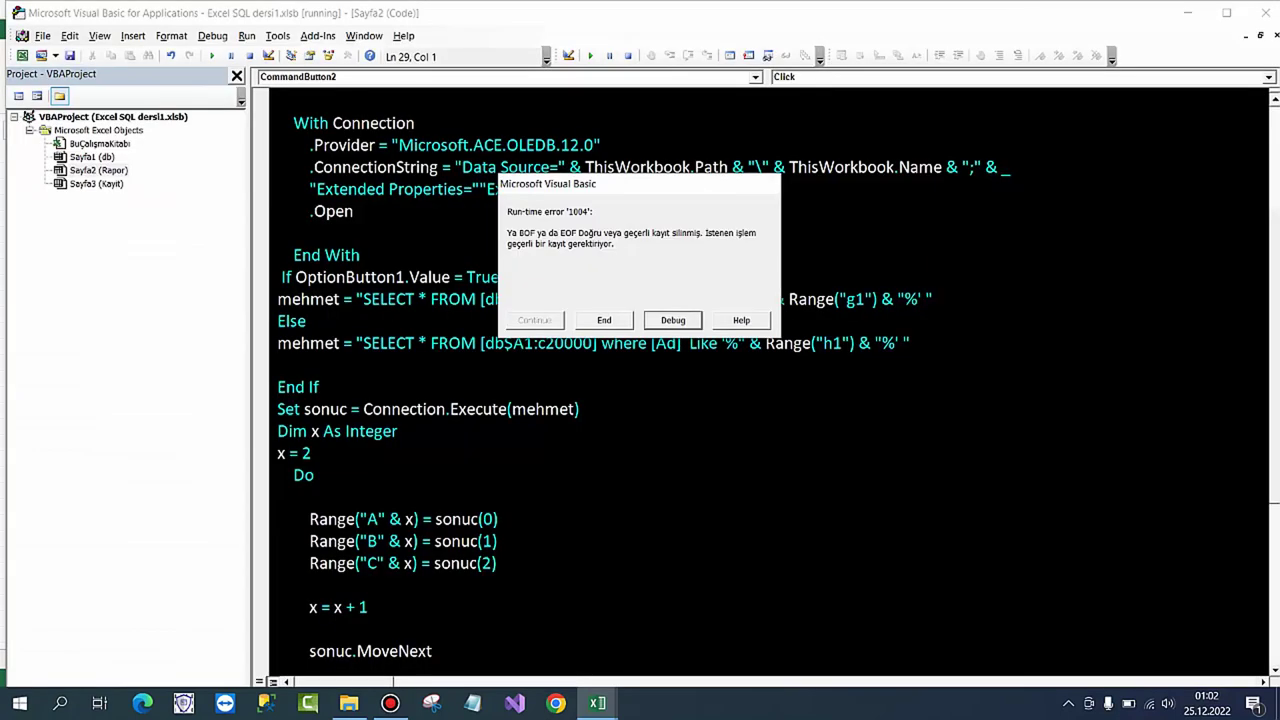
{"action": "left_click", "coordinate": [674, 320]}
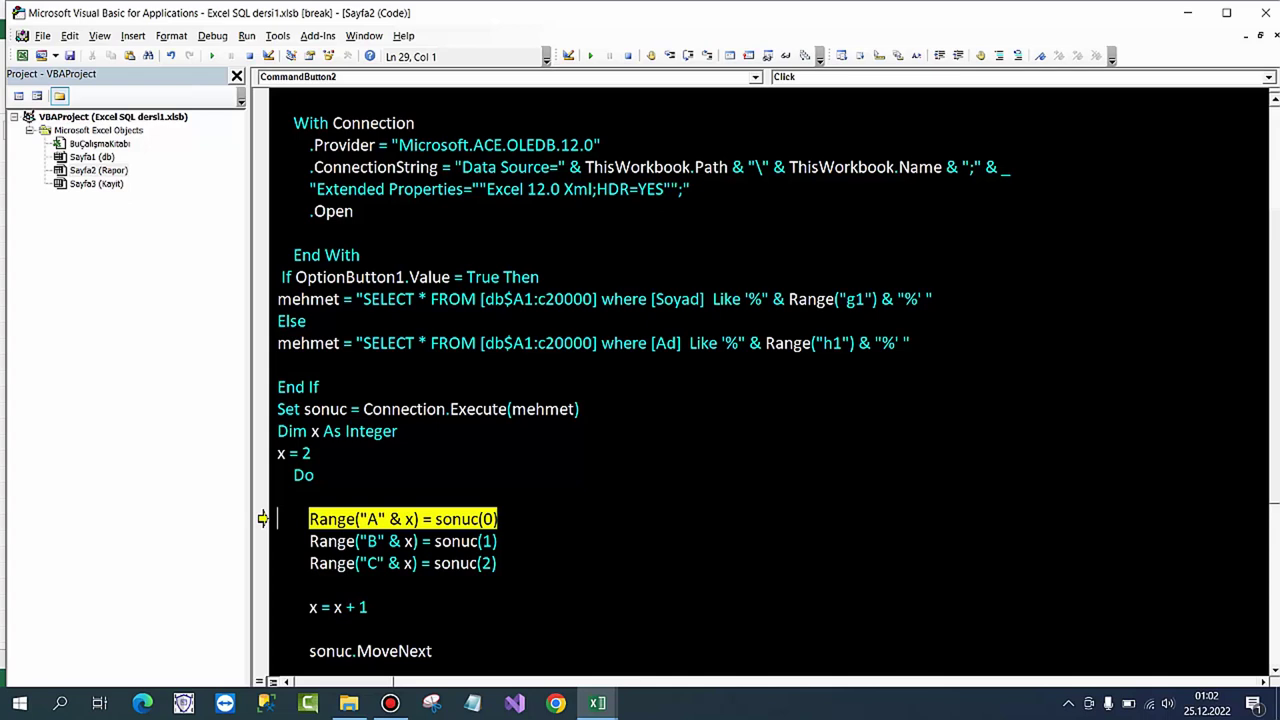
Step: Set breakpoints on the name and surname SELECT lines, resume the macro, and return to Excel
{"action": "mouse_move", "coordinate": [365, 279]}
{"action": "mouse_move", "coordinate": [485, 279]}
{"action": "left_click", "coordinate": [260, 343]}
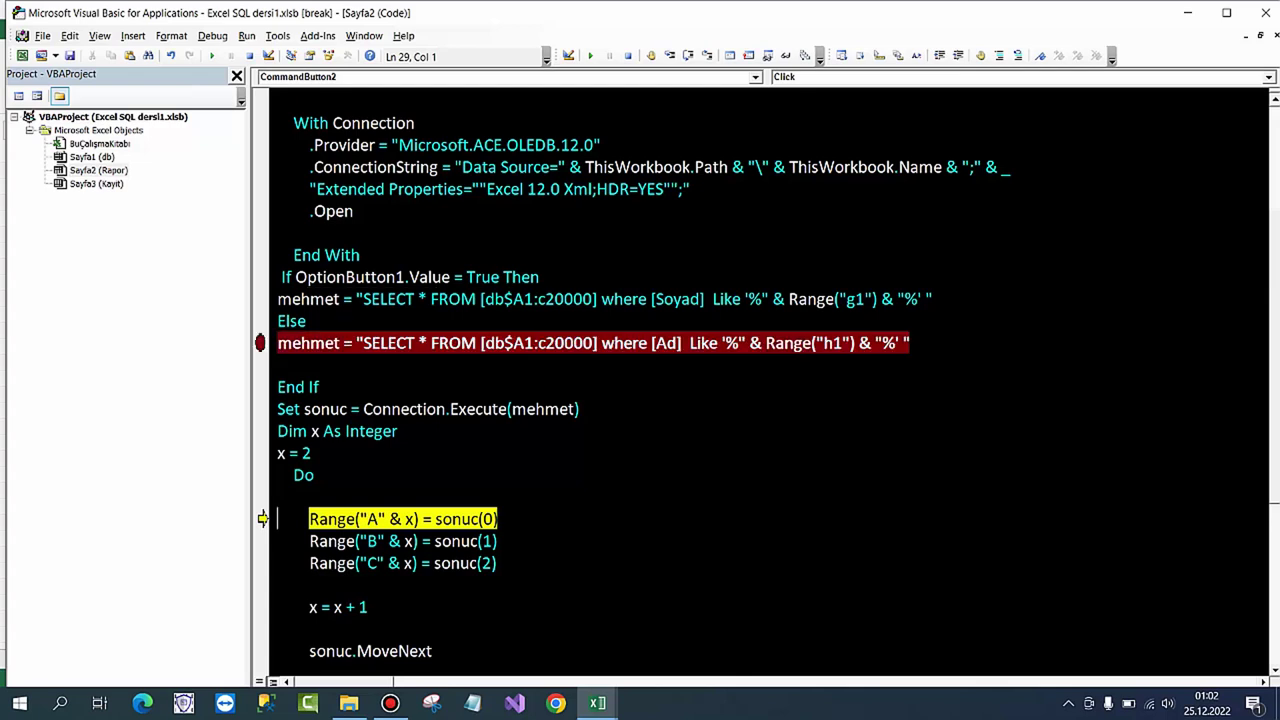
{"action": "left_click", "coordinate": [260, 299]}
{"action": "key", "text": "F5"}
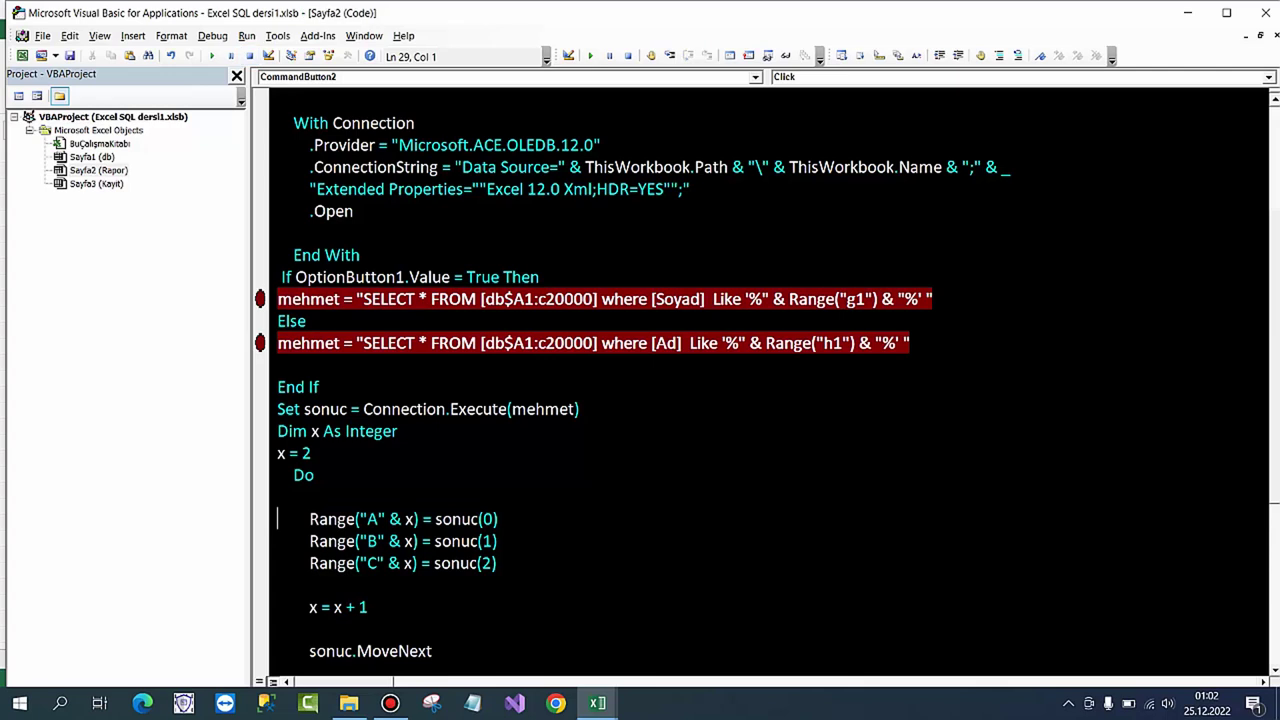
{"action": "left_click", "coordinate": [597, 703]}
Step: Rerun the Sorgula search from the Rapor sheet to stop at the [Ad] breakpoint
{"action": "left_click", "coordinate": [506, 636]}
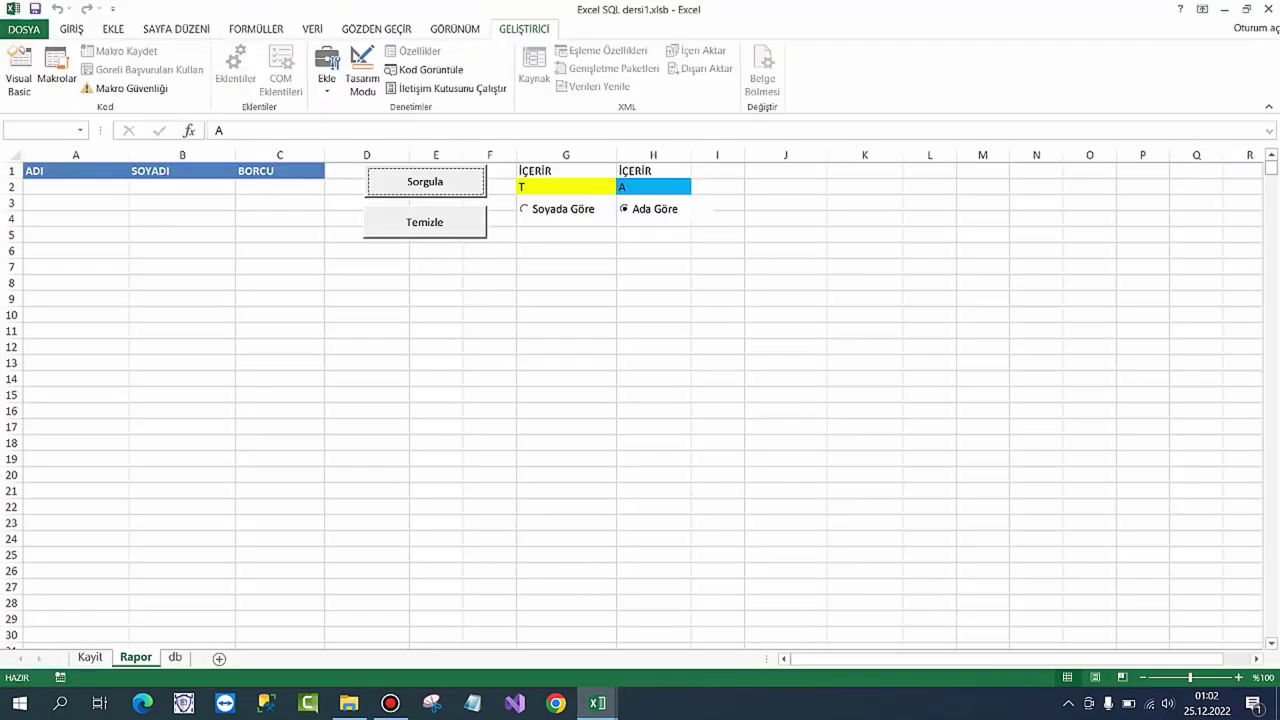
{"action": "left_click", "coordinate": [425, 181]}
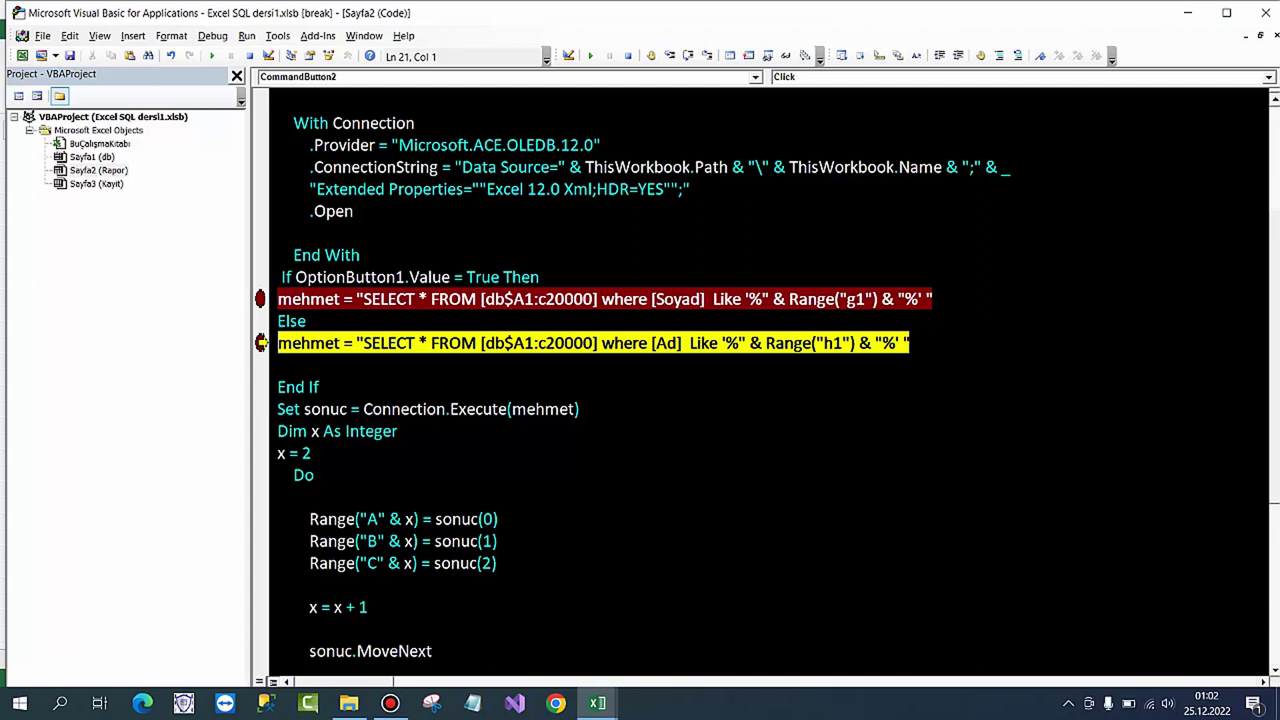
Step: Change the query references Range("h1") to h2 and Range("g1") to g2
{"action": "key", "text": "F5"}
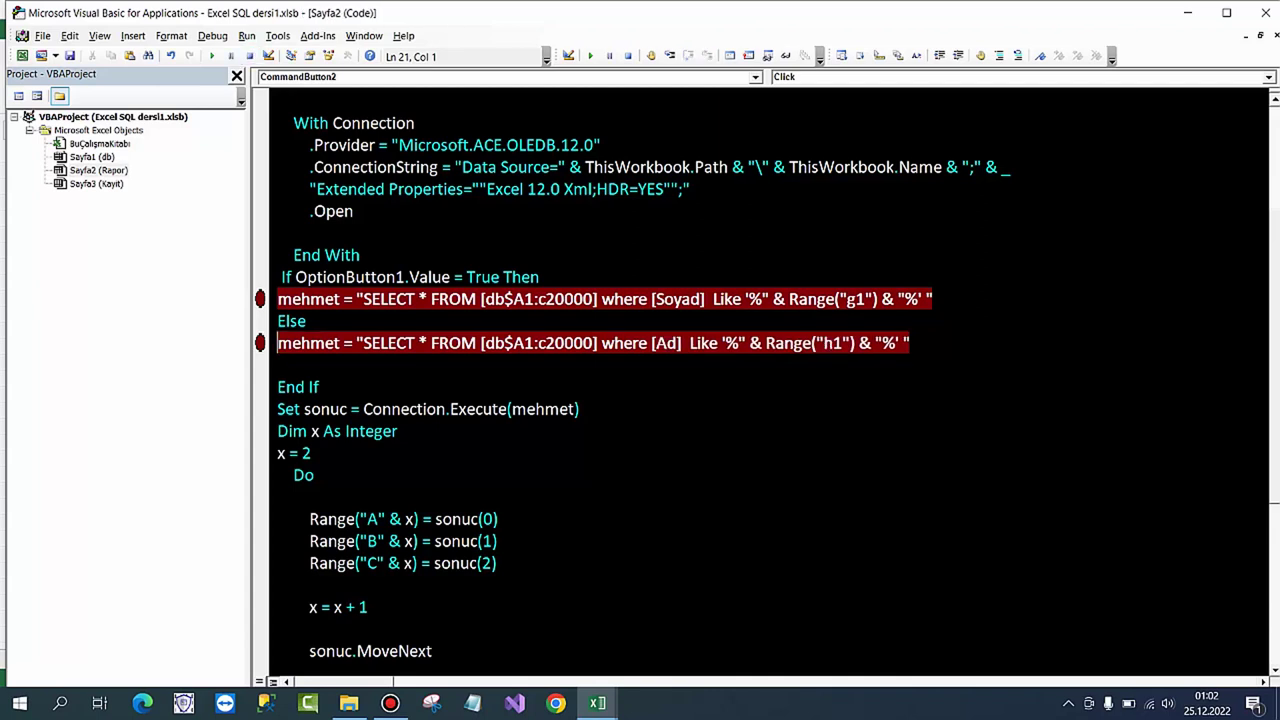
{"action": "mouse_move", "coordinate": [597, 703]}
{"action": "left_click", "coordinate": [505, 630]}
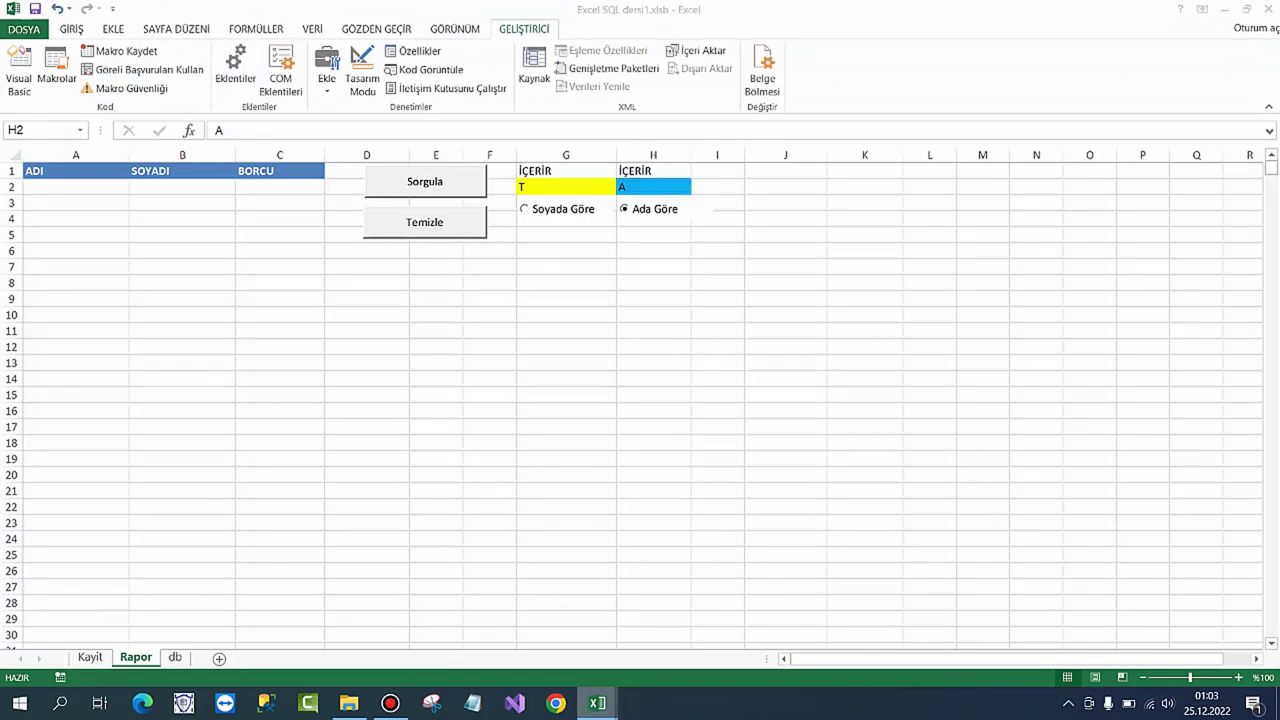
{"action": "mouse_move", "coordinate": [597, 703]}
{"action": "left_click", "coordinate": [690, 630]}
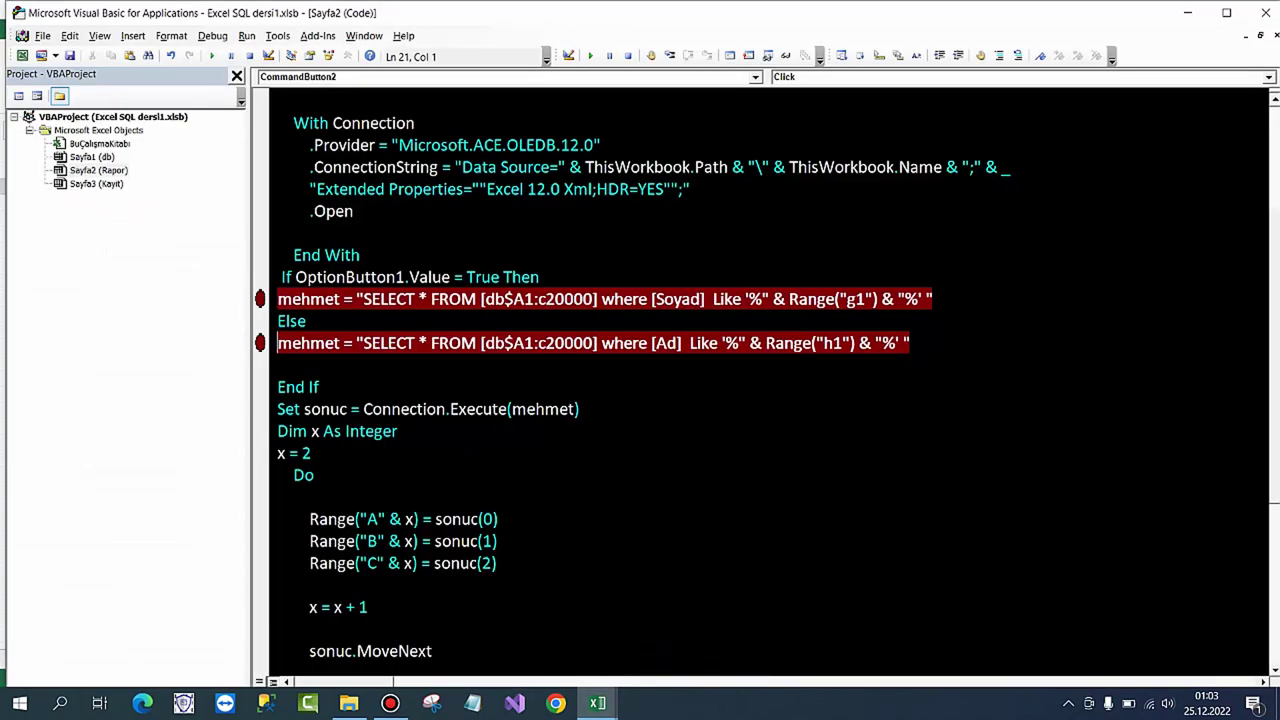
{"action": "left_click_drag", "start_coordinate": [834, 343], "coordinate": [843, 343]}
{"action": "type", "text": "2"}
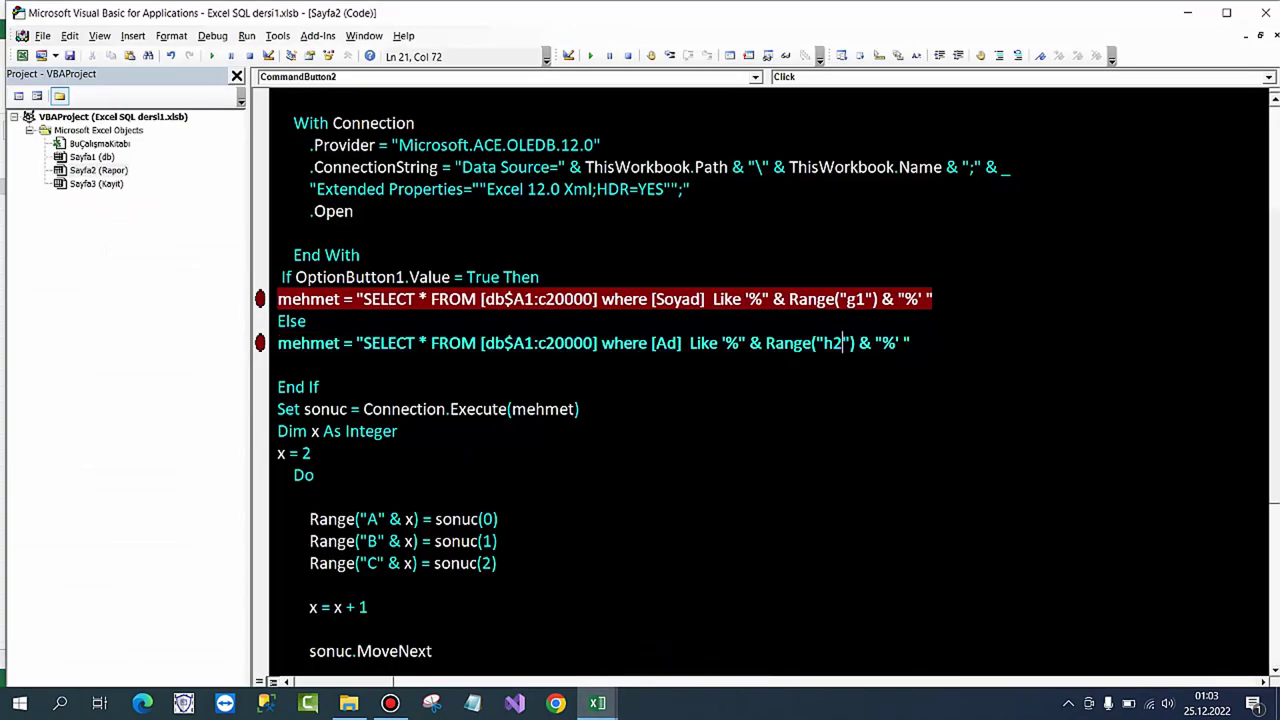
{"action": "left_click_drag", "start_coordinate": [855, 299], "coordinate": [866, 299]}
{"action": "type", "text": "2"}
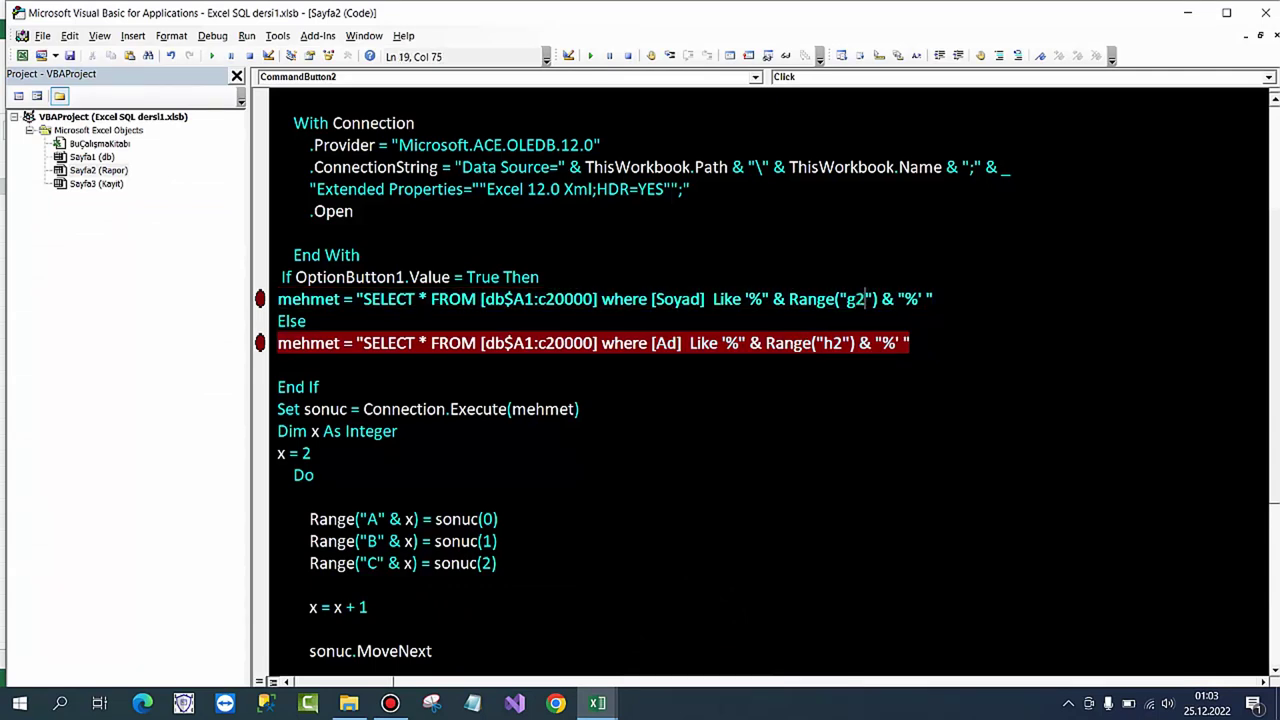
{"action": "left_click", "coordinate": [580, 409]}
Step: Run past the breakpoint, clear both breakpoints, and rerun the name search on Rapor
{"action": "key", "text": "F5"}
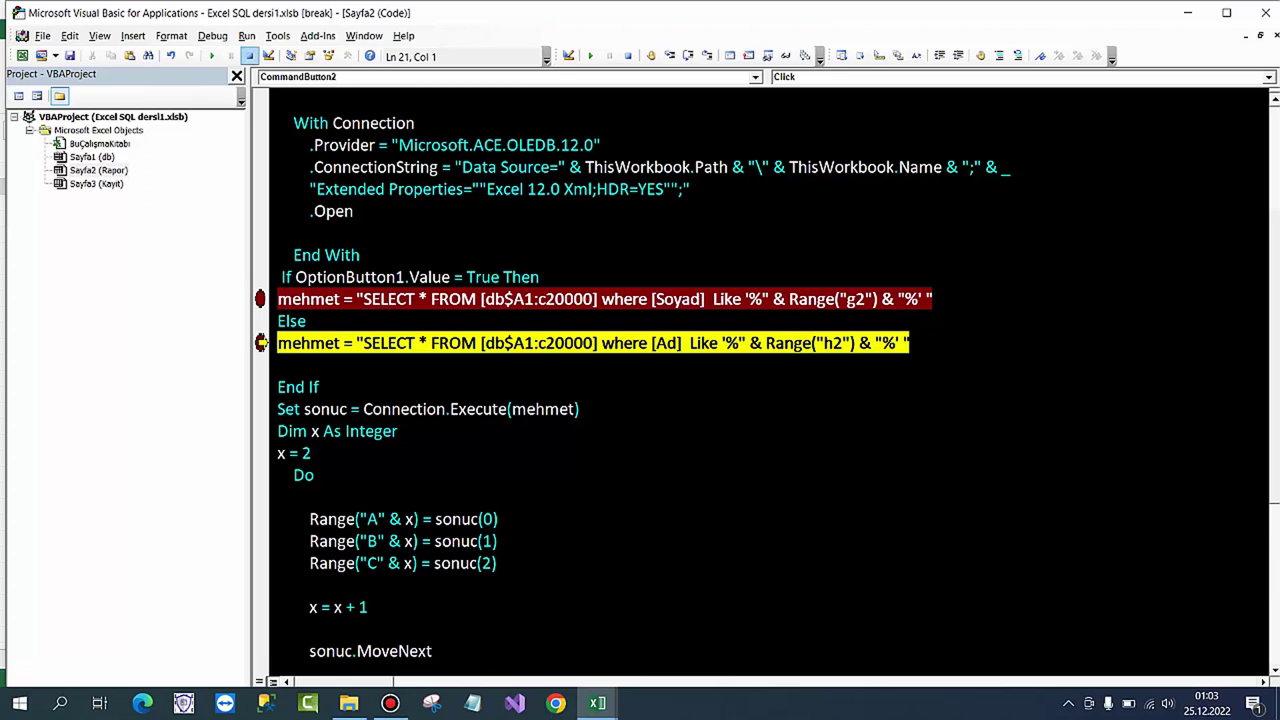
{"action": "key", "text": "F5"}
{"action": "left_click", "coordinate": [260, 299]}
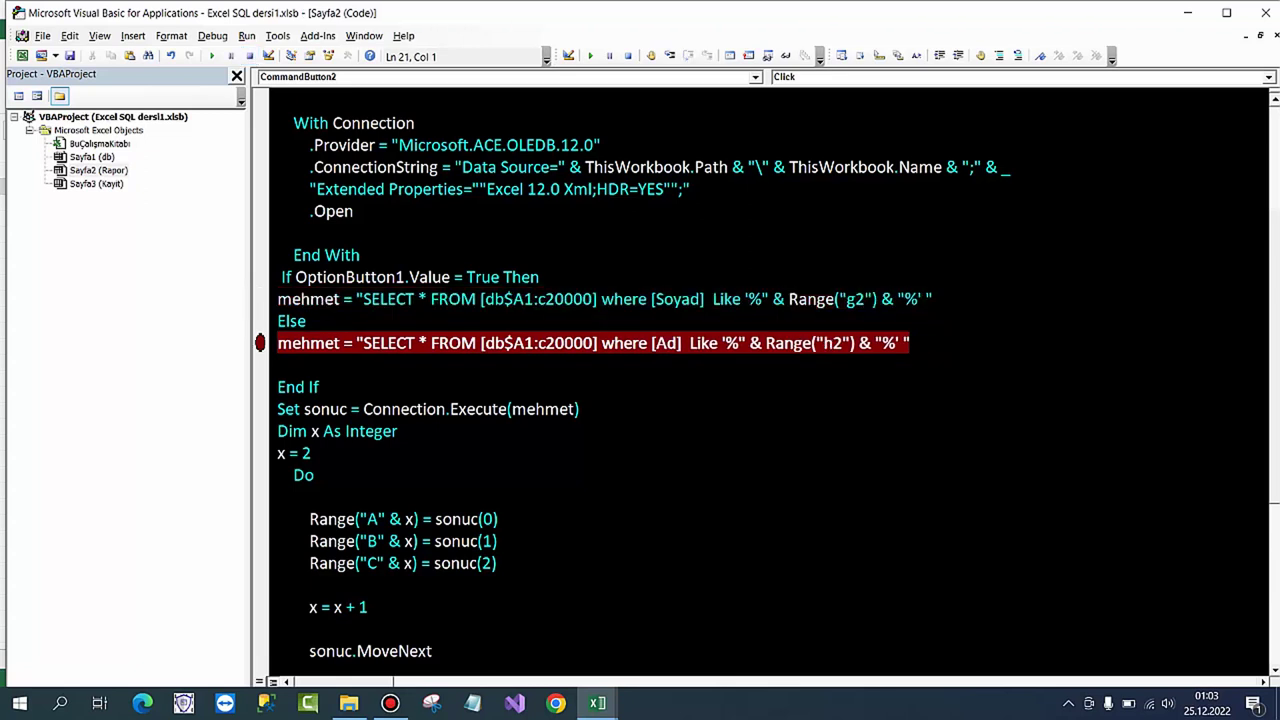
{"action": "left_click", "coordinate": [260, 343]}
{"action": "left_click", "coordinate": [1187, 13]}
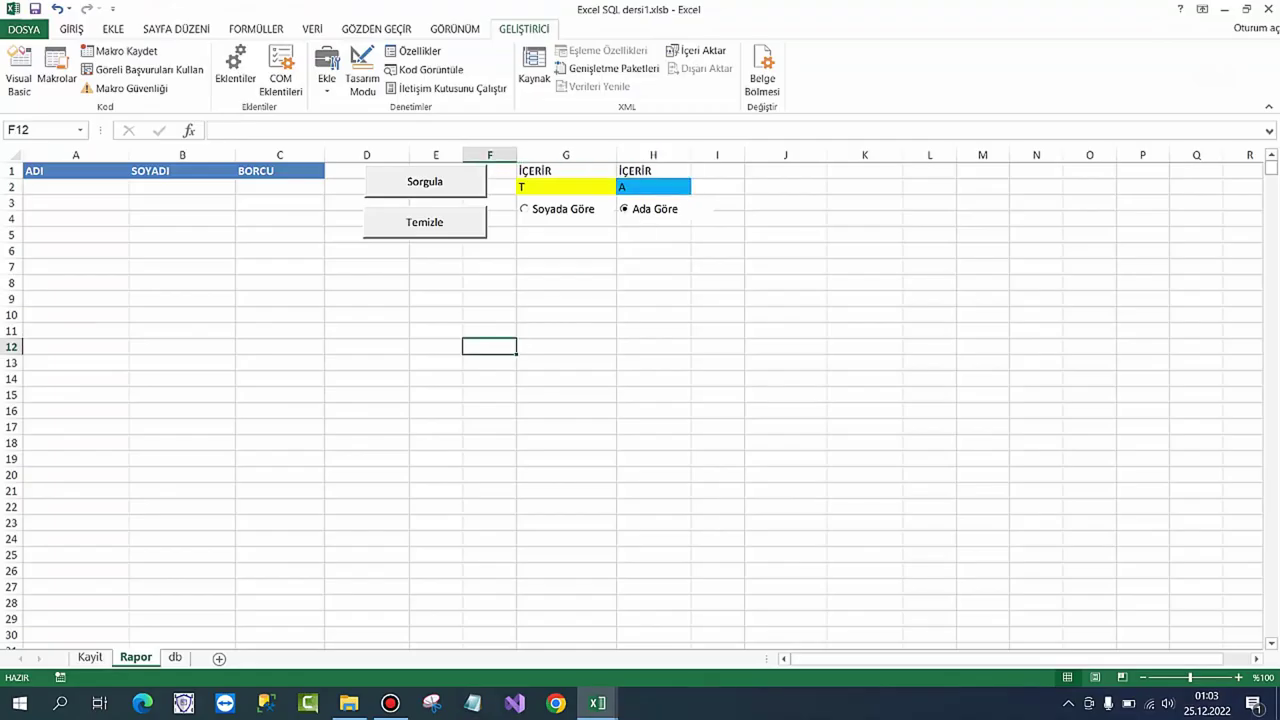
{"action": "left_click", "coordinate": [424, 181]}
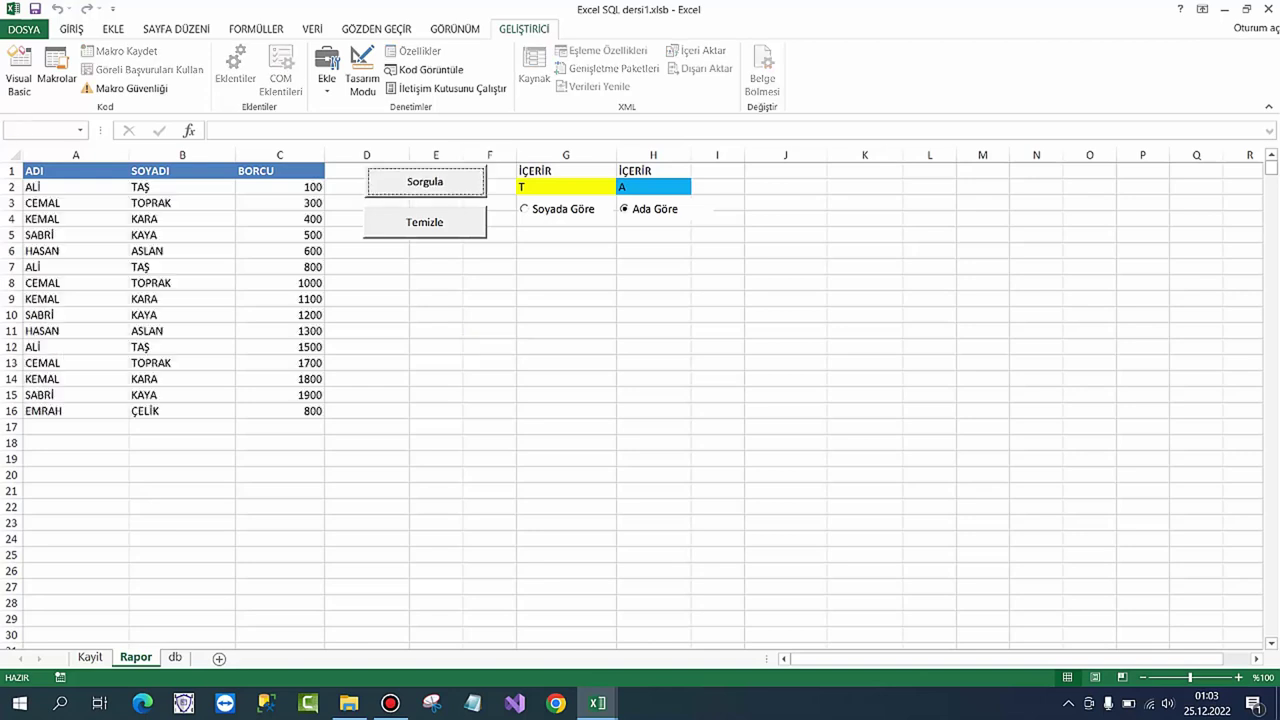
Step: Search first names for B, then Z, and open the Z search error in the debugger
{"action": "key", "text": "Down"}
{"action": "key", "text": "Down"}
{"action": "key", "text": "Down"}
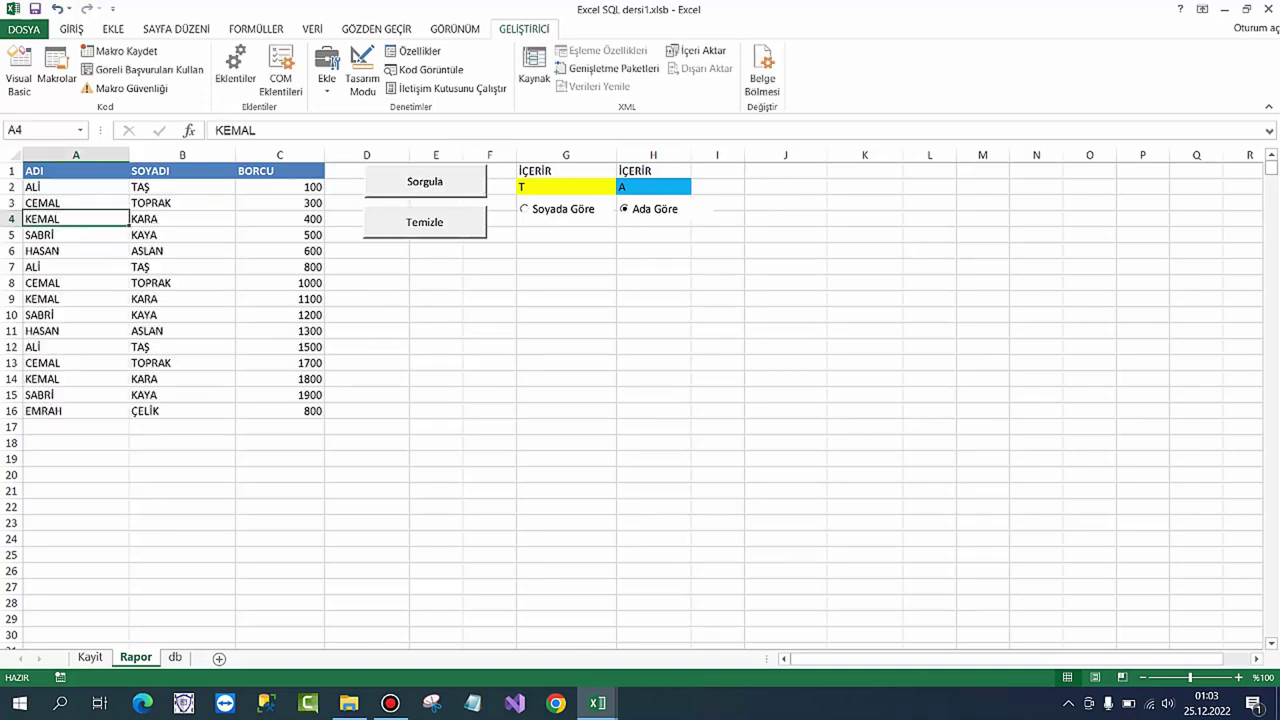
{"action": "key", "text": "Down"}
{"action": "key", "text": "Down"}
{"action": "key", "text": "Down"}
{"action": "key", "text": "Down"}
{"action": "key", "text": "Down"}
{"action": "key", "text": "Down"}
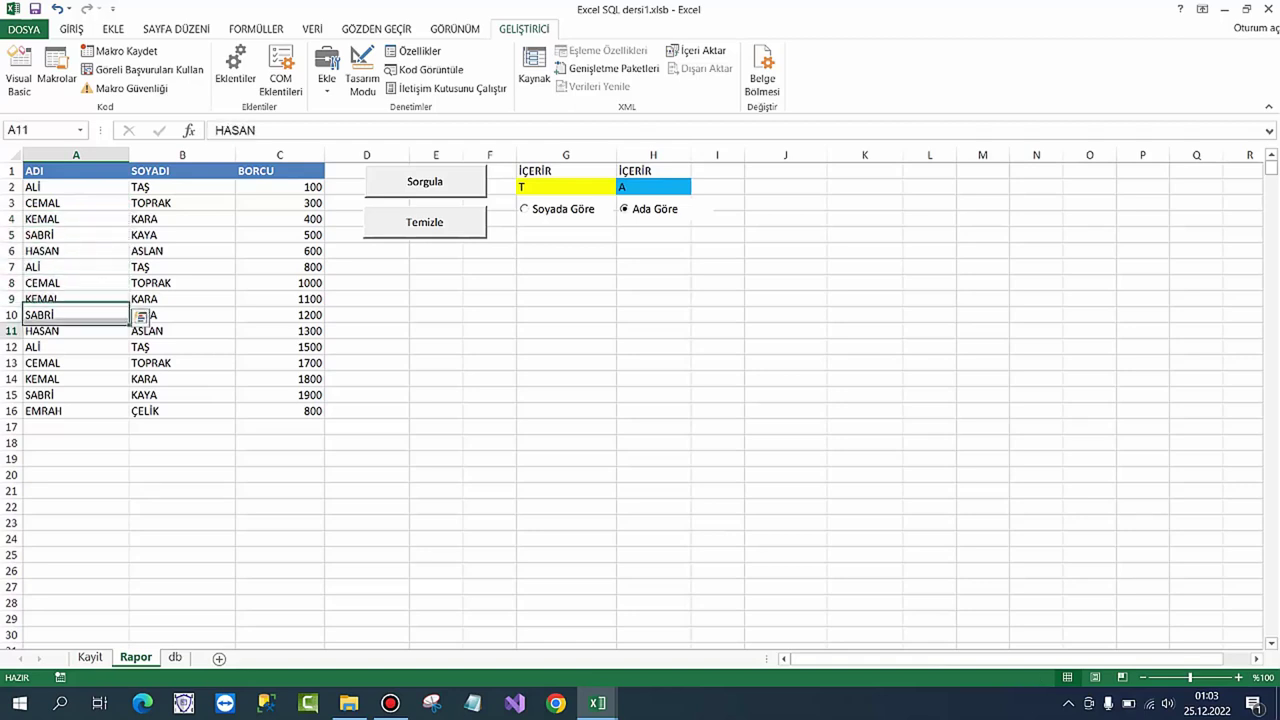
{"action": "left_click", "coordinate": [653, 186]}
{"action": "type", "text": "B"}
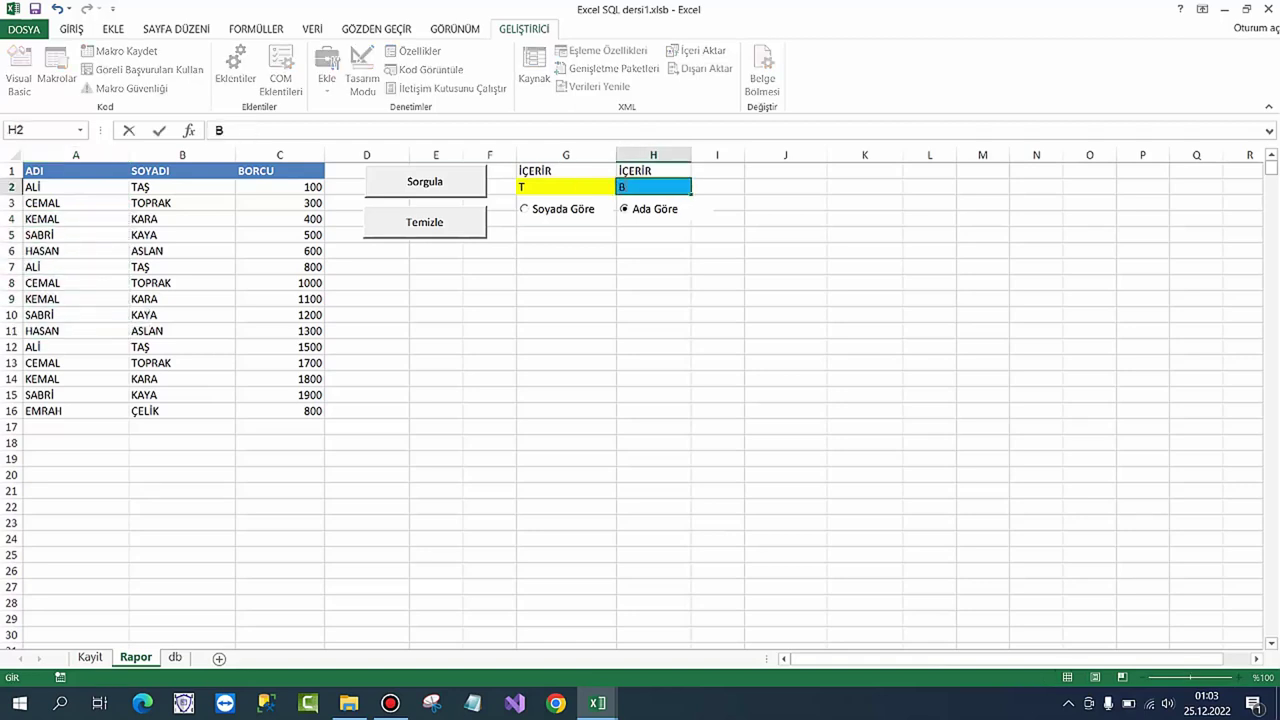
{"action": "left_click", "coordinate": [424, 181]}
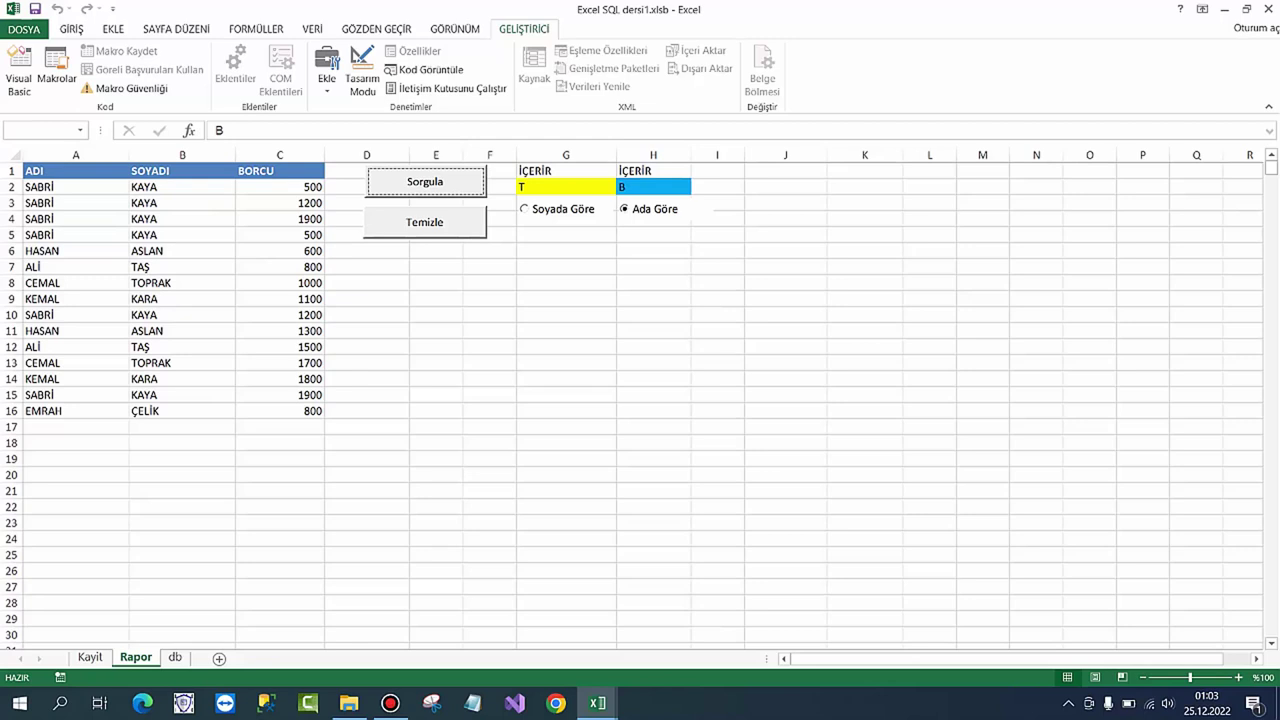
{"action": "left_click", "coordinate": [653, 186]}
{"action": "type", "text": "Z"}
{"action": "left_click", "coordinate": [424, 181]}
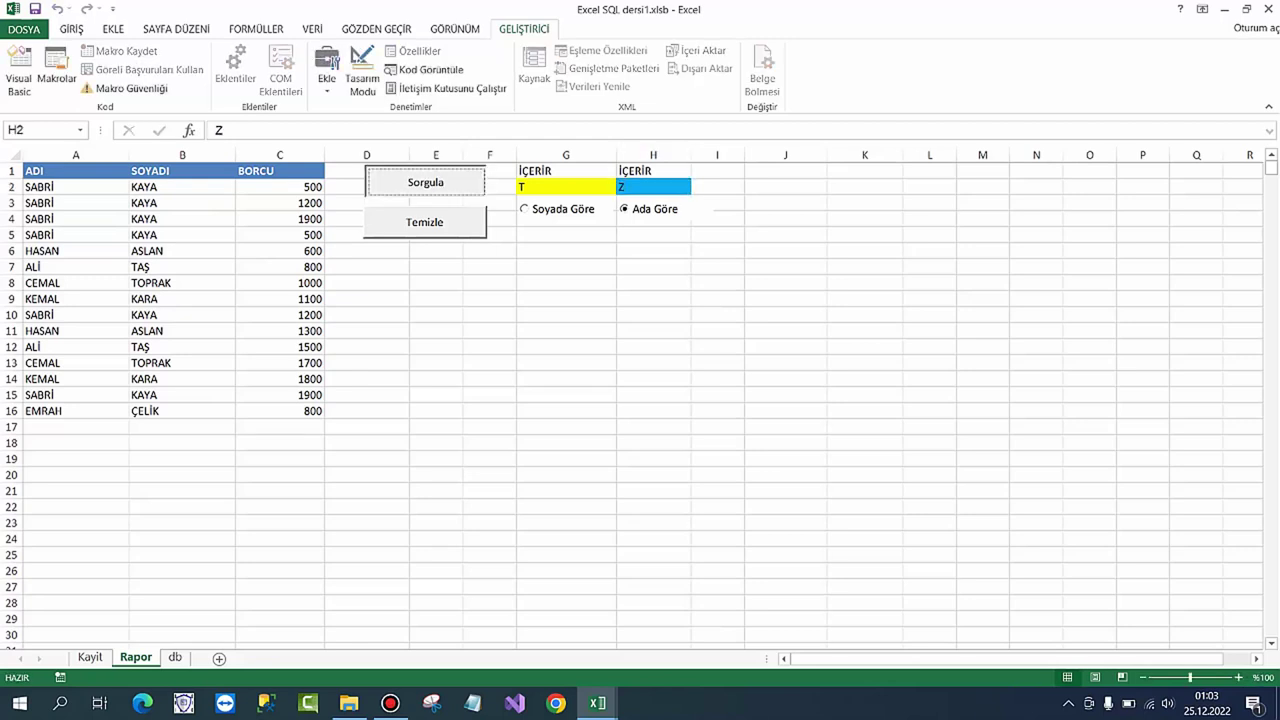
{"action": "key", "text": "Return"}
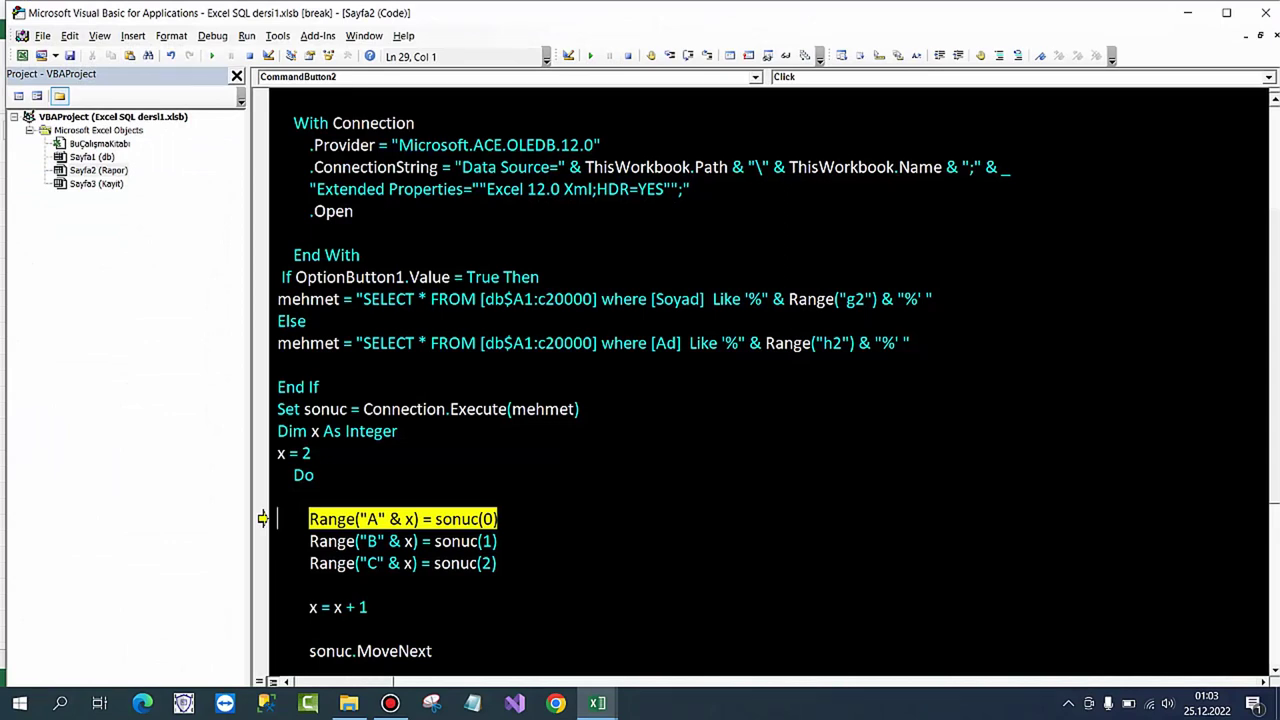
Step: Insert 'On Error GoTo KayitYok' above the Range("A" & x) line
{"action": "scroll", "coordinate": [760, 380], "scroll_direction": "down", "scroll_amount": 2}
{"action": "left_click", "coordinate": [310, 365]}
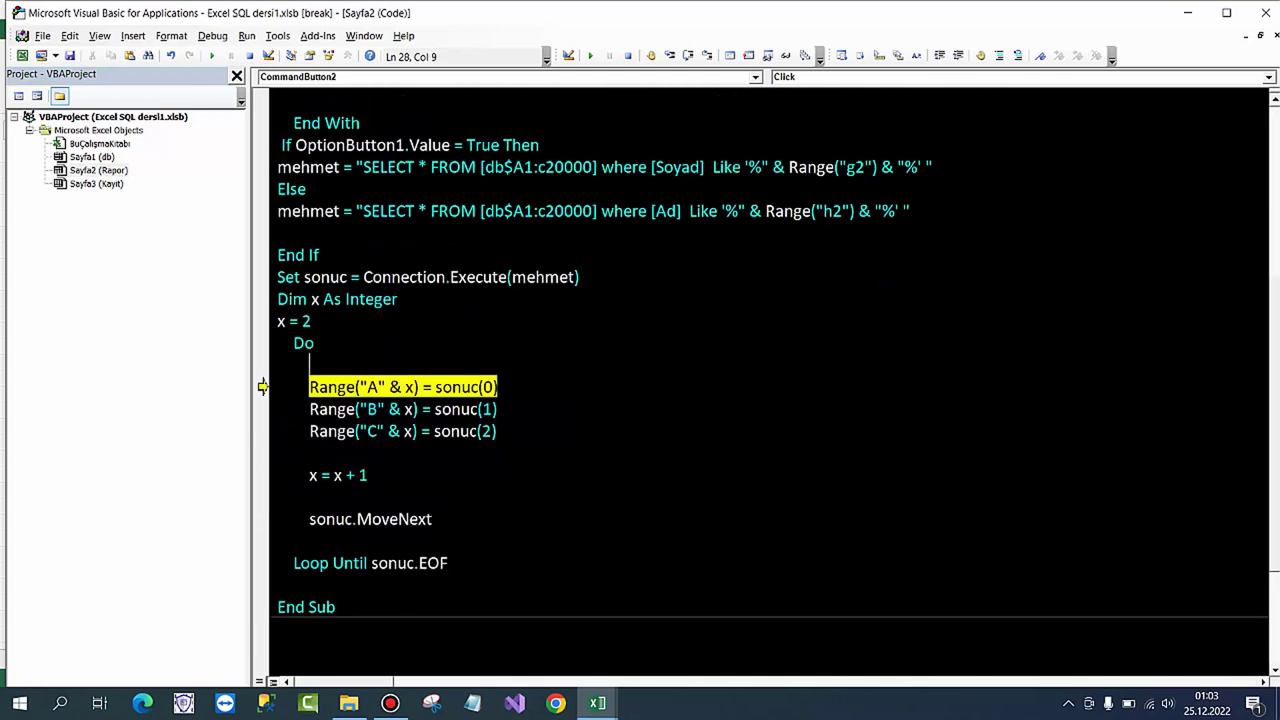
{"action": "type", "text": "on "}
{"action": "type", "text": "error "}
{"action": "type", "text": "goto ka"}
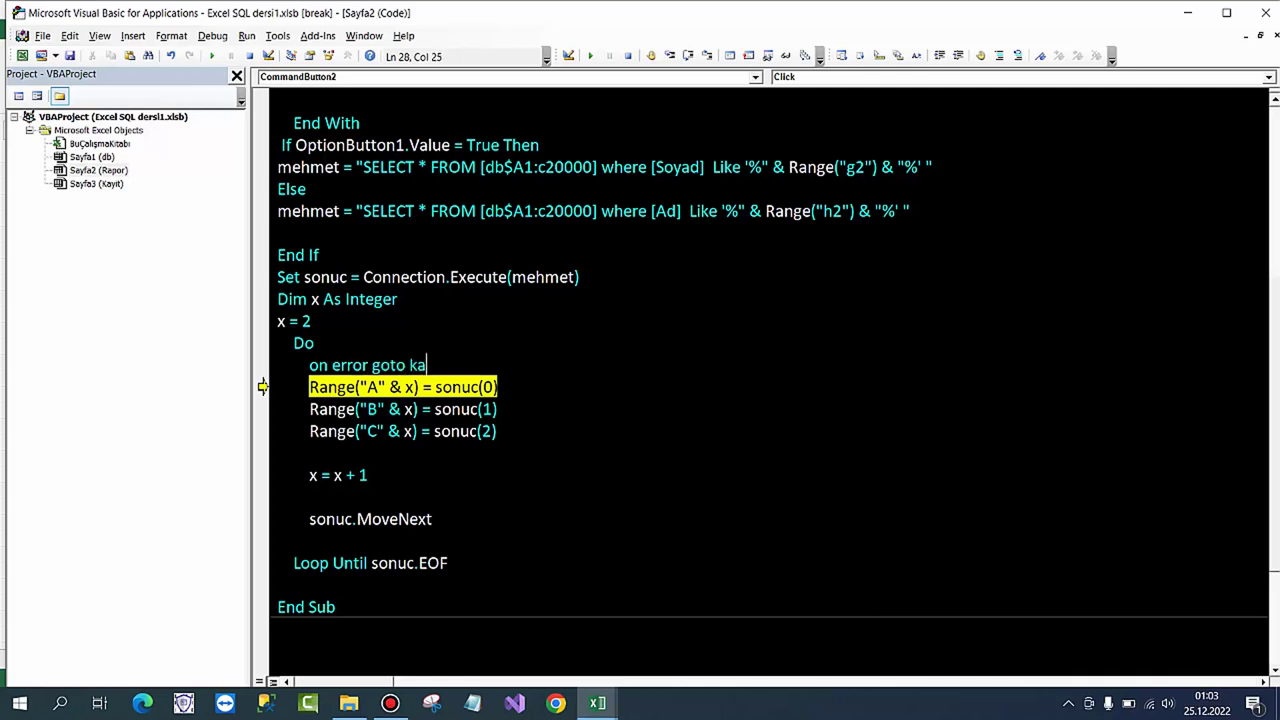
{"action": "type", "text": "yitYo"}
{"action": "type", "text": "k"}
{"action": "key", "text": "Down"}
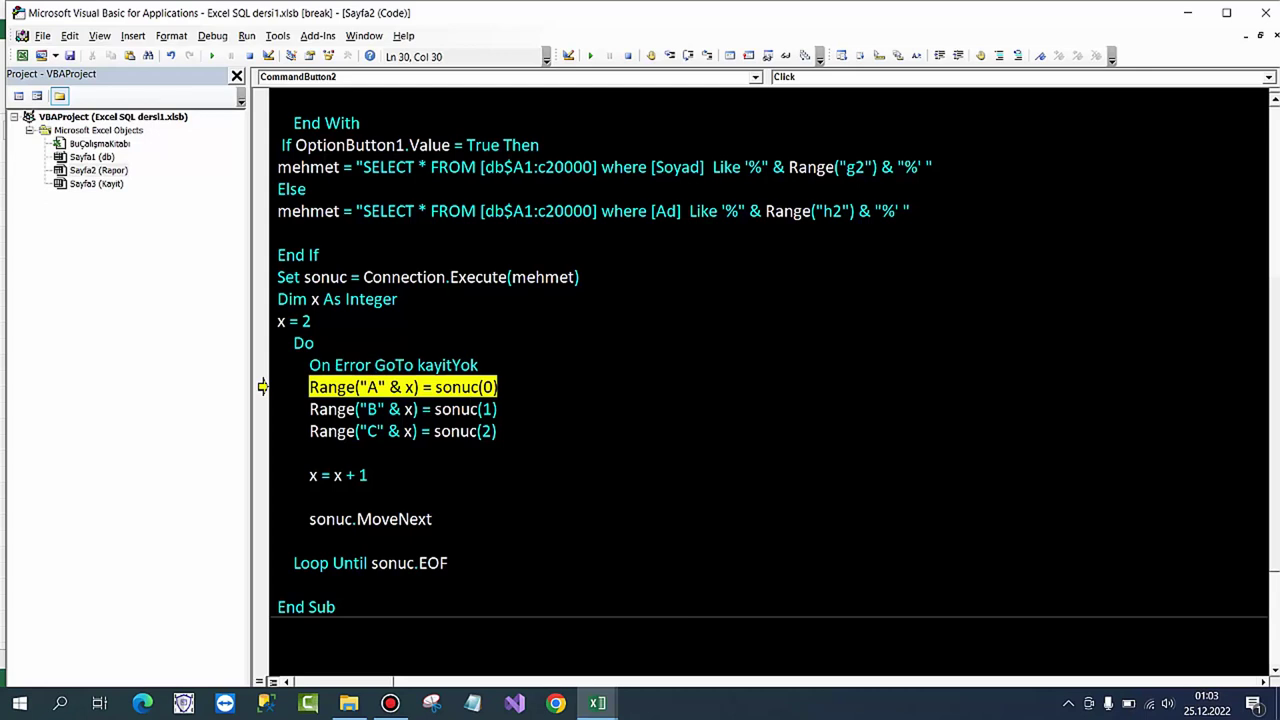
Step: Add 'Exit Sub' and a 'KayitYok:' label just before End Sub
{"action": "left_click", "coordinate": [293, 584]}
{"action": "key", "text": "BackSpace"}
{"action": "type", "text": "exit sub"}
{"action": "key", "text": "Return"}
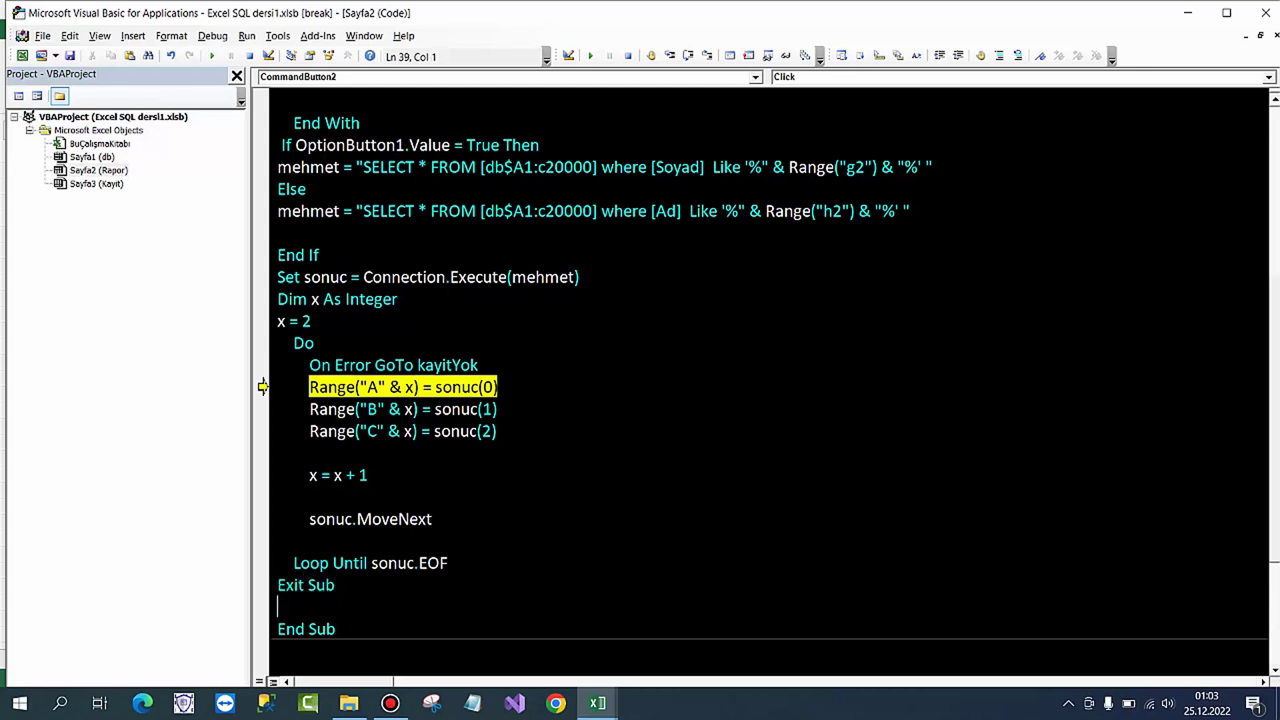
{"action": "type", "text": "KayitYo"}
{"action": "type", "text": "k:"}
{"action": "key", "text": "Return"}
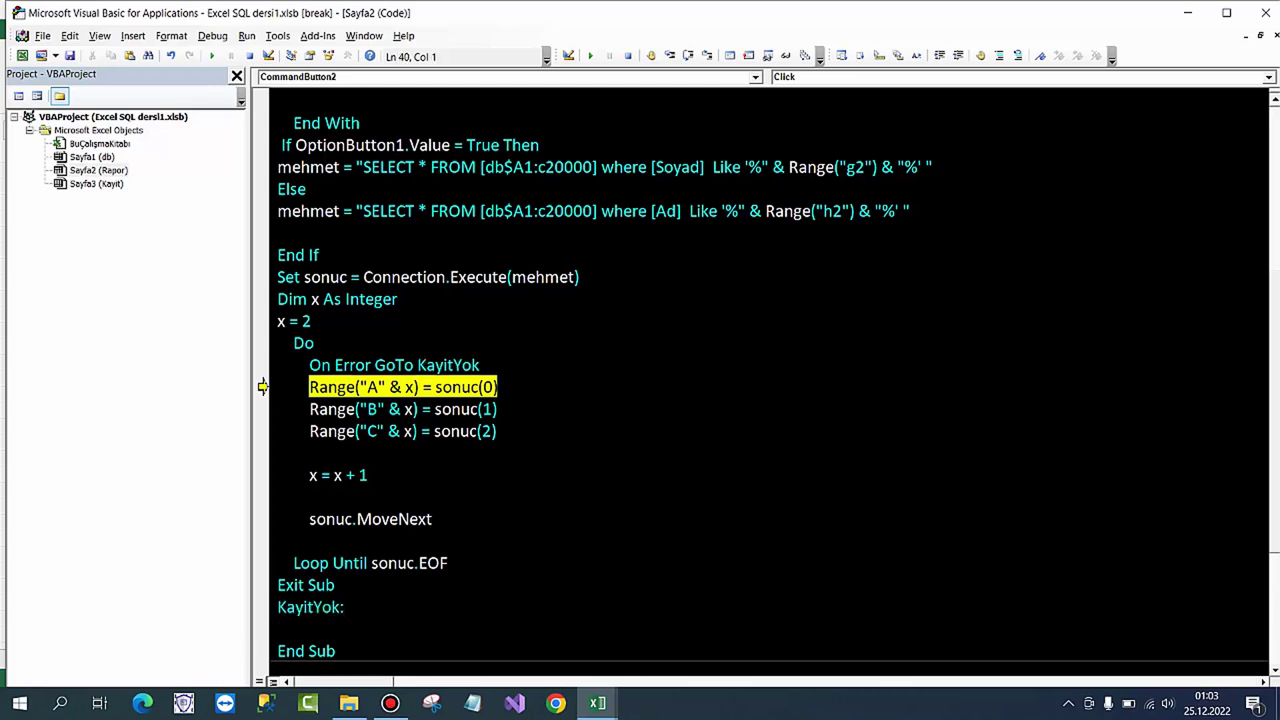
{"action": "scroll", "coordinate": [760, 380], "scroll_direction": "up", "scroll_amount": 4}
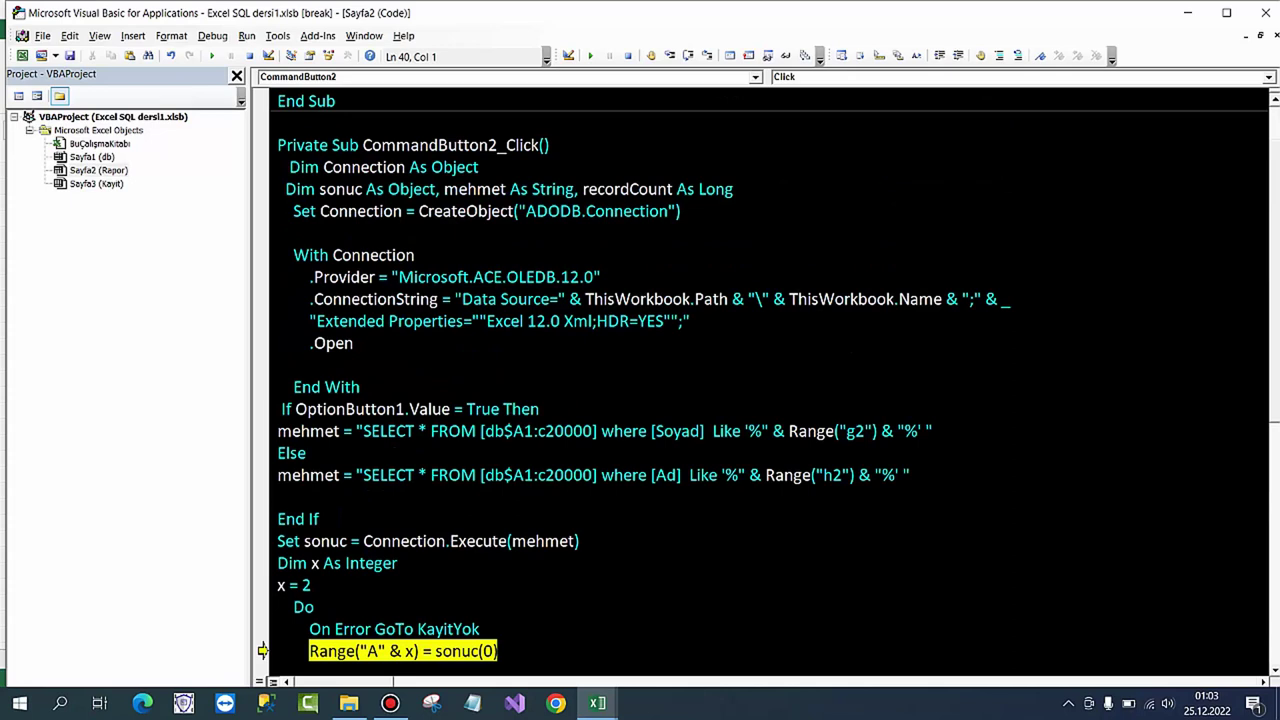
Step: Declare 'Dim KayitYok As Label' above the Dim Connection line
{"action": "left_click", "coordinate": [289, 167]}
{"action": "key", "text": "Return"}
{"action": "key", "text": "Up"}
{"action": "type", "text": "d"}
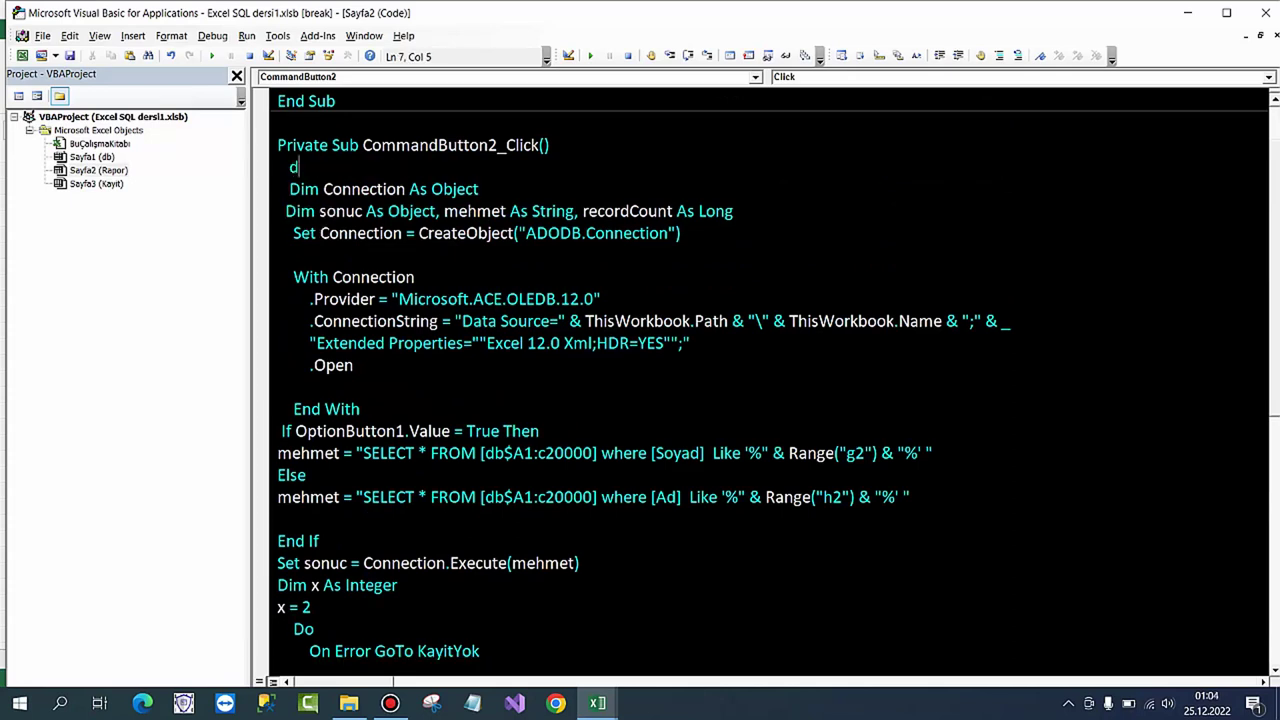
{"action": "type", "text": "im Kayit"}
{"action": "type", "text": "Yok as labe"}
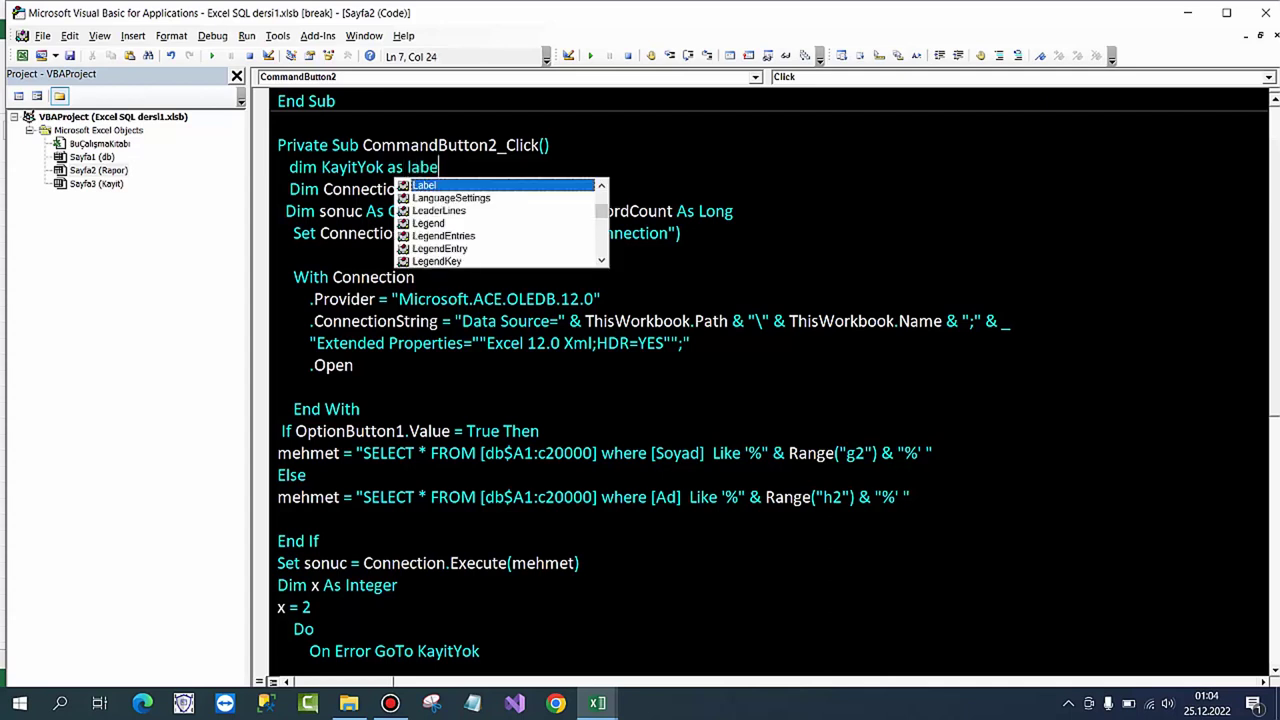
{"action": "key", "text": "Tab"}
{"action": "key", "text": "Down"}
{"action": "key", "text": "Down"}
Step: Add a blank line under the KayitYok: label and select the CommandButton1_Click() name
{"action": "key", "text": "F8"}
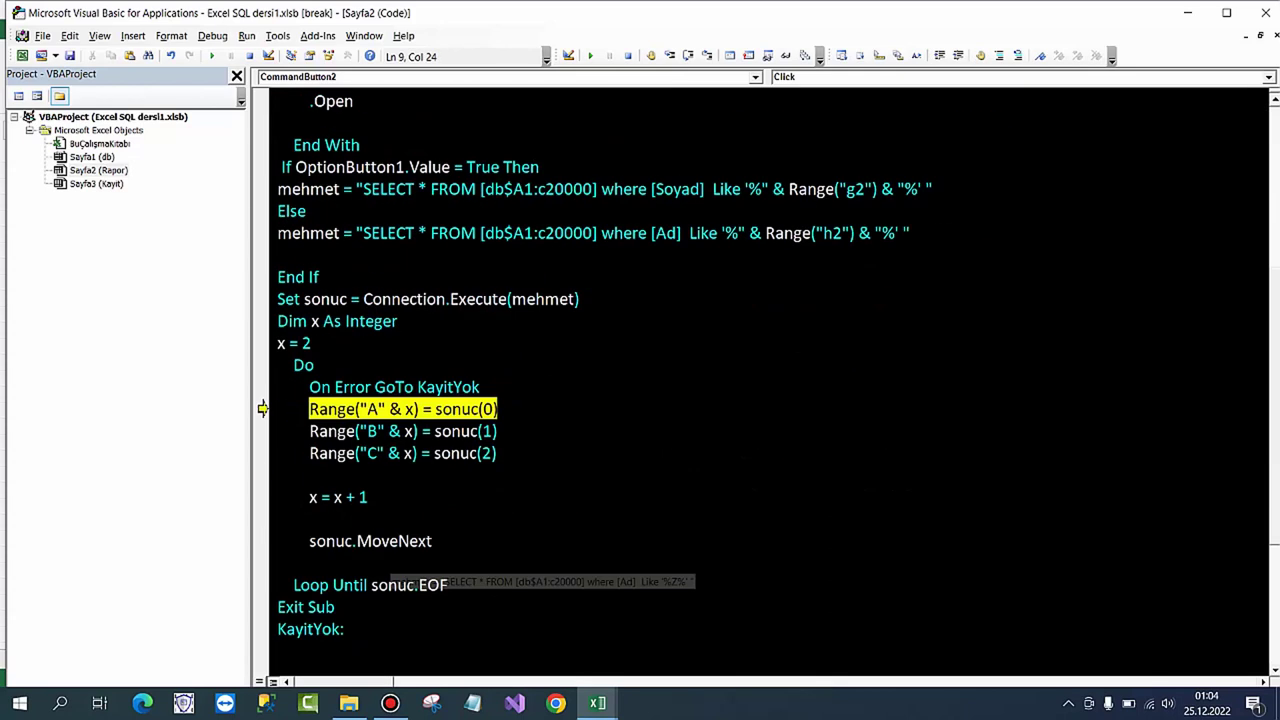
{"action": "left_click", "coordinate": [335, 607]}
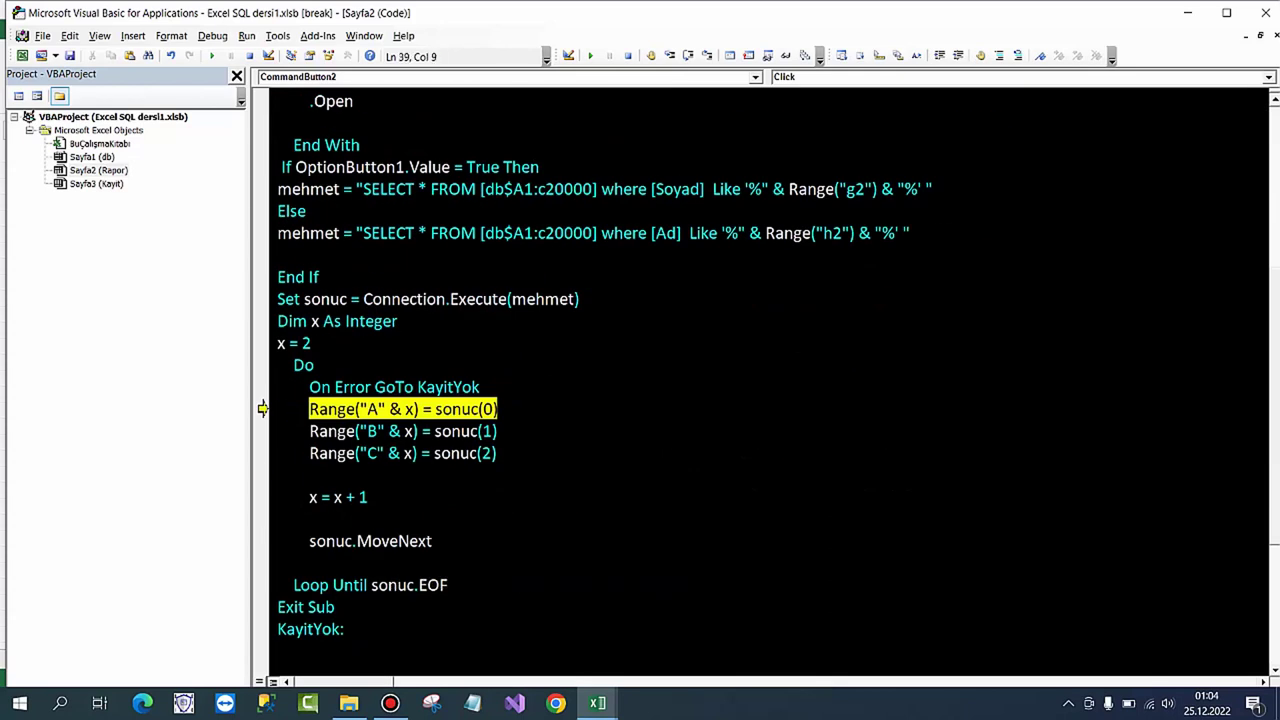
{"action": "left_click", "coordinate": [344, 629]}
{"action": "key", "text": "Return"}
{"action": "scroll", "coordinate": [770, 380], "scroll_direction": "down", "scroll_amount": 1}
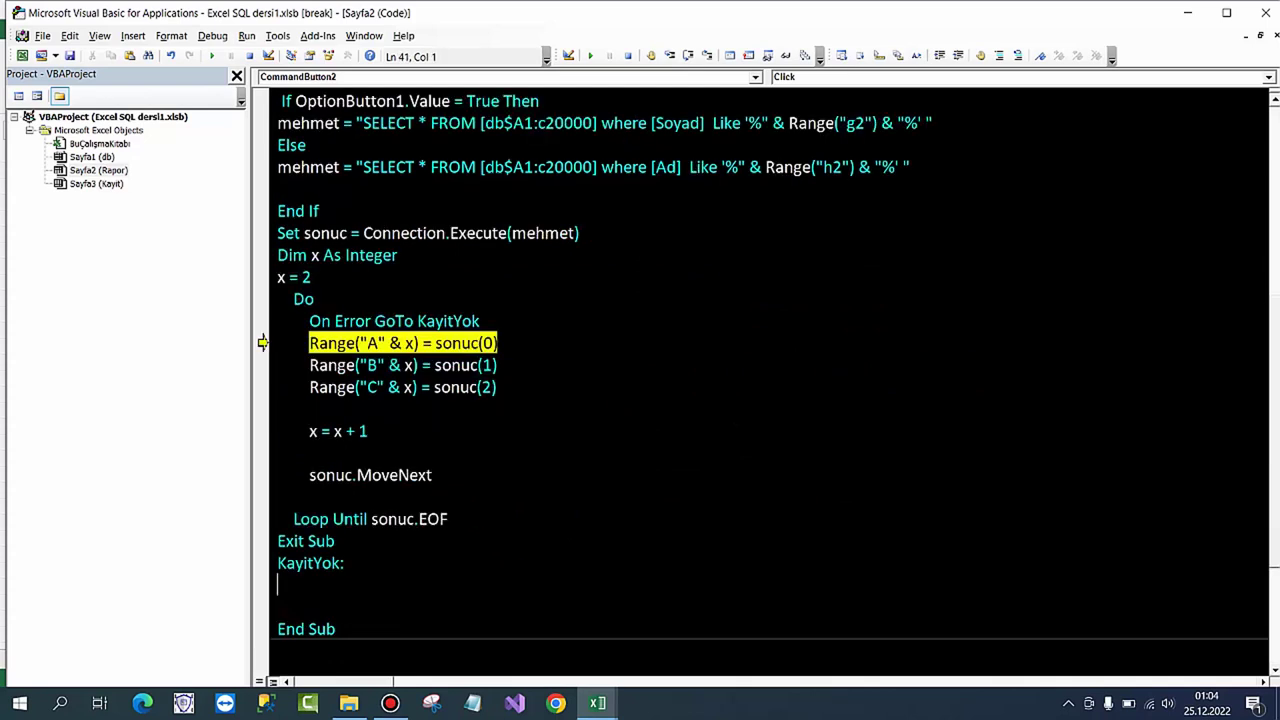
{"action": "scroll", "coordinate": [770, 380], "scroll_direction": "down", "scroll_amount": 2}
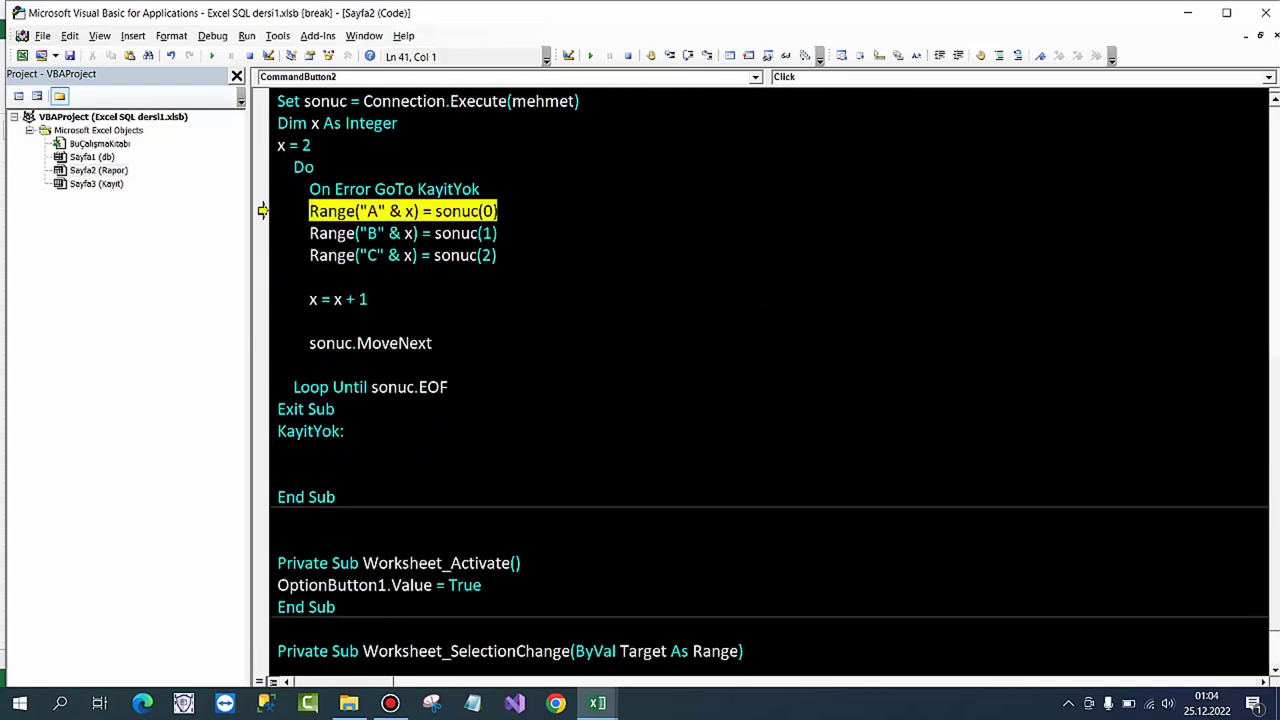
{"action": "scroll", "coordinate": [770, 380], "scroll_direction": "up", "scroll_amount": 7}
{"action": "scroll", "coordinate": [770, 380], "scroll_direction": "up", "scroll_amount": 1}
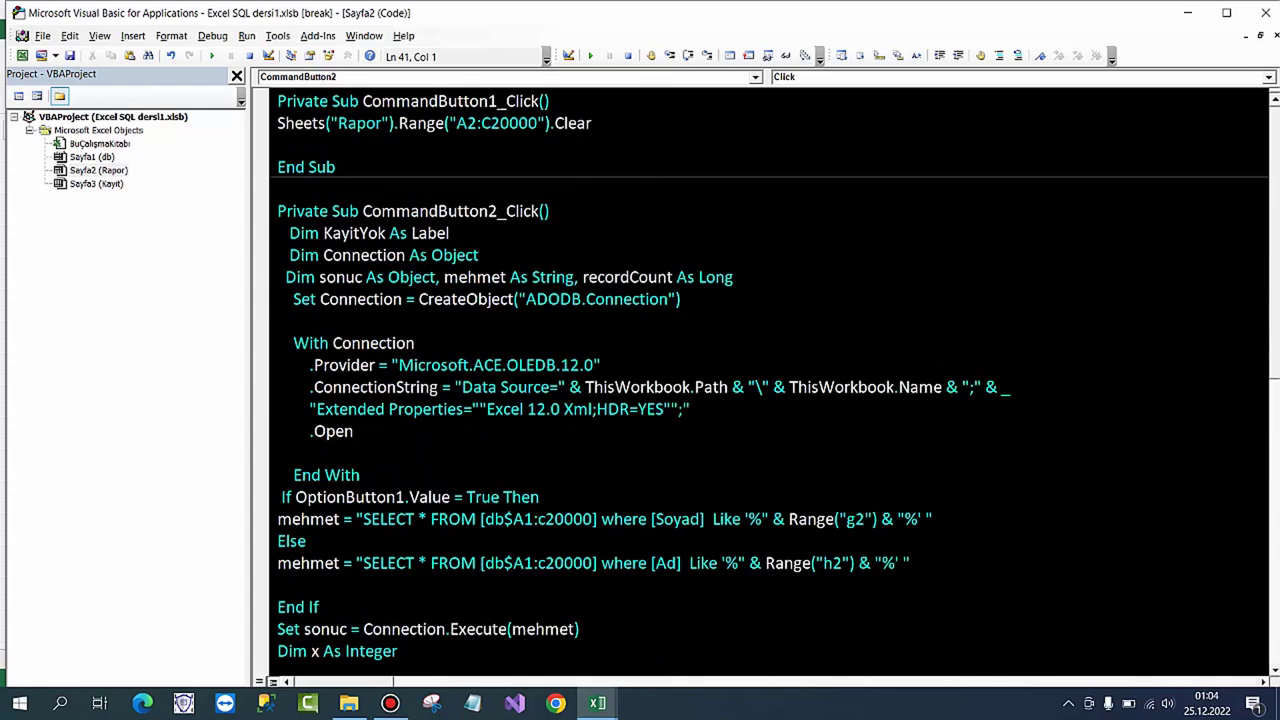
{"action": "left_click_drag", "start_coordinate": [362, 101], "coordinate": [549, 101]}
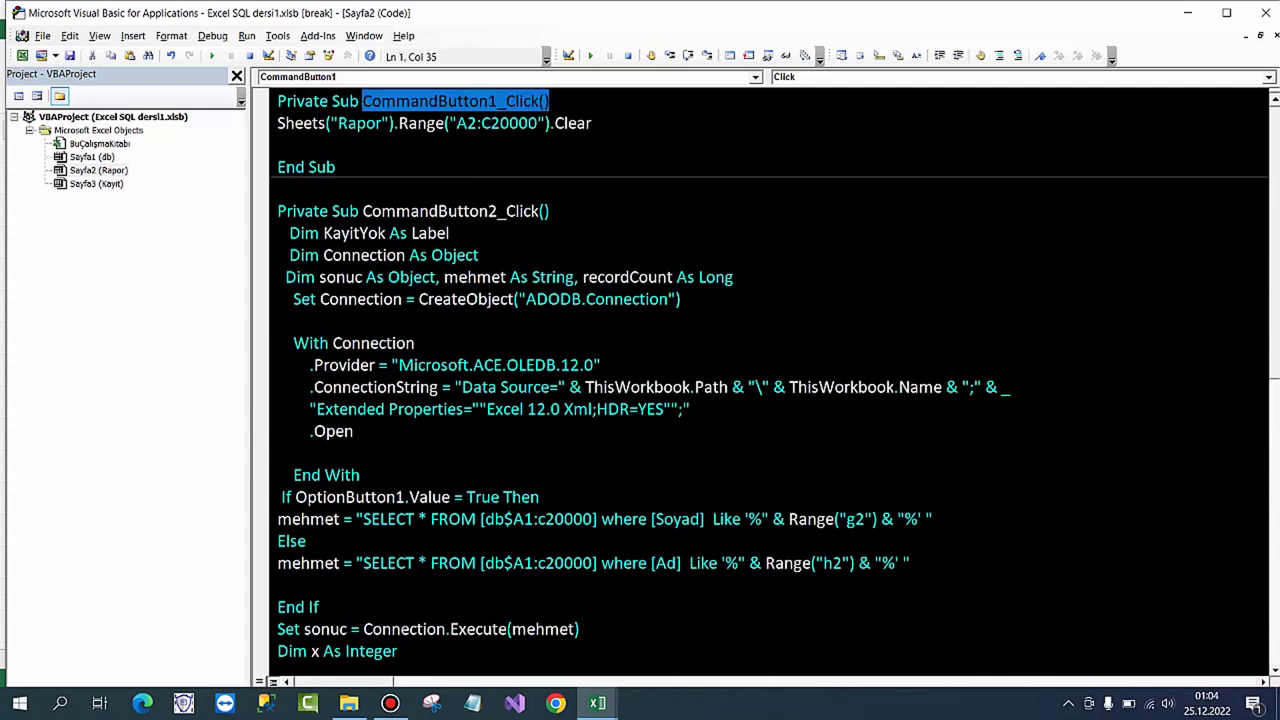
Step: Paste a CommandButton1_Click call, without parentheses, under the KayitYok label
{"action": "key", "text": "F8"}
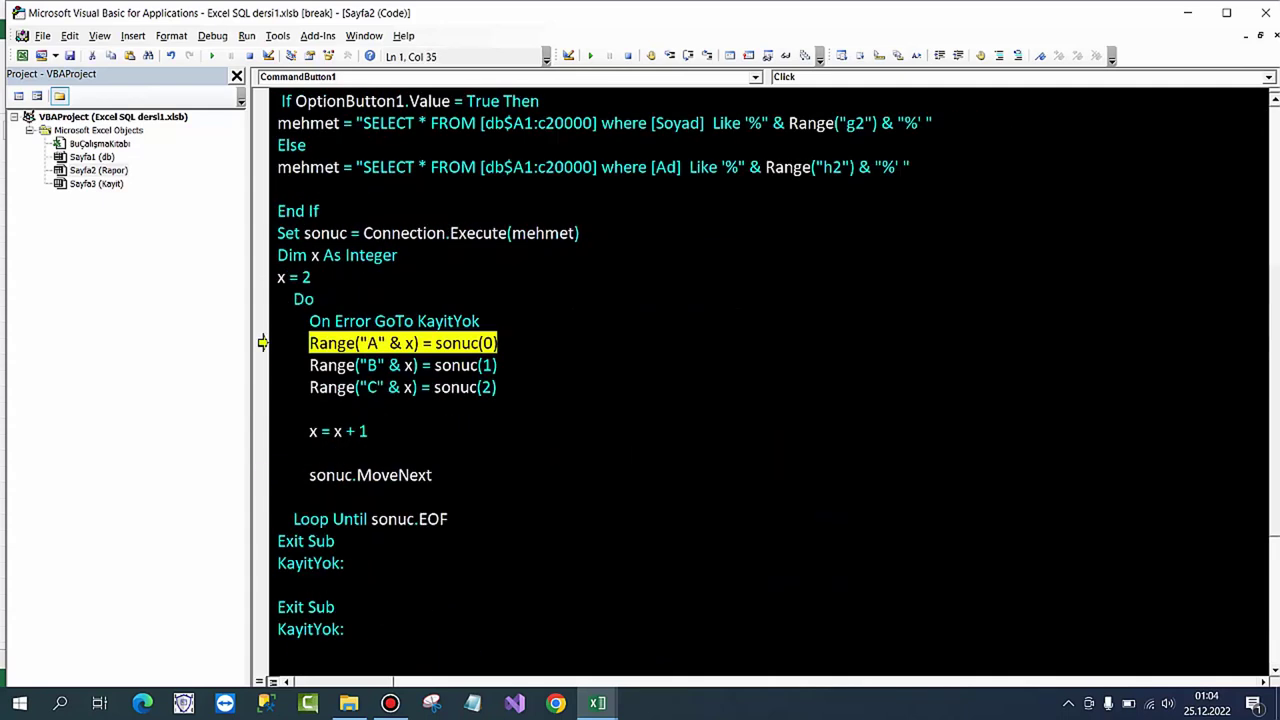
{"action": "scroll", "coordinate": [770, 380], "scroll_direction": "down", "scroll_amount": 1}
{"action": "left_click", "coordinate": [278, 519]}
{"action": "type", "text": "CommandButton1_Click()"}
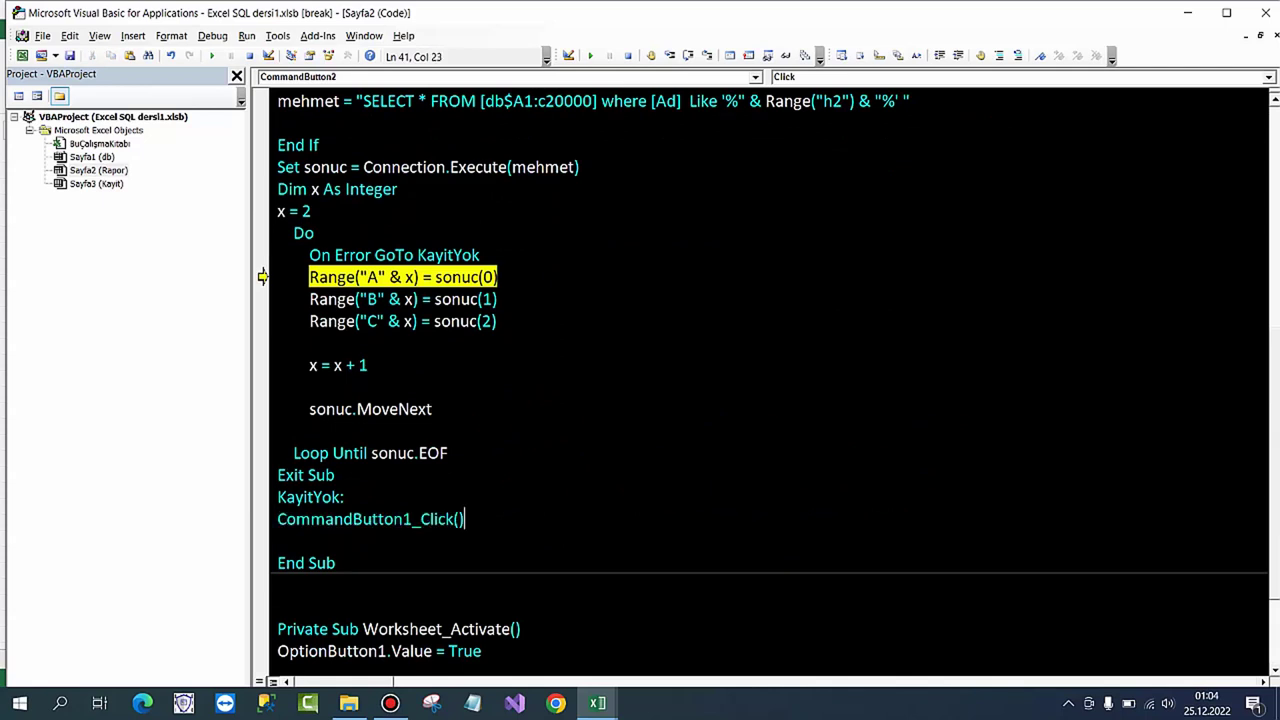
{"action": "key", "text": "Return"}
{"action": "key", "text": "Return"}
{"action": "key", "text": "BackSpace"}
{"action": "key", "text": "BackSpace"}
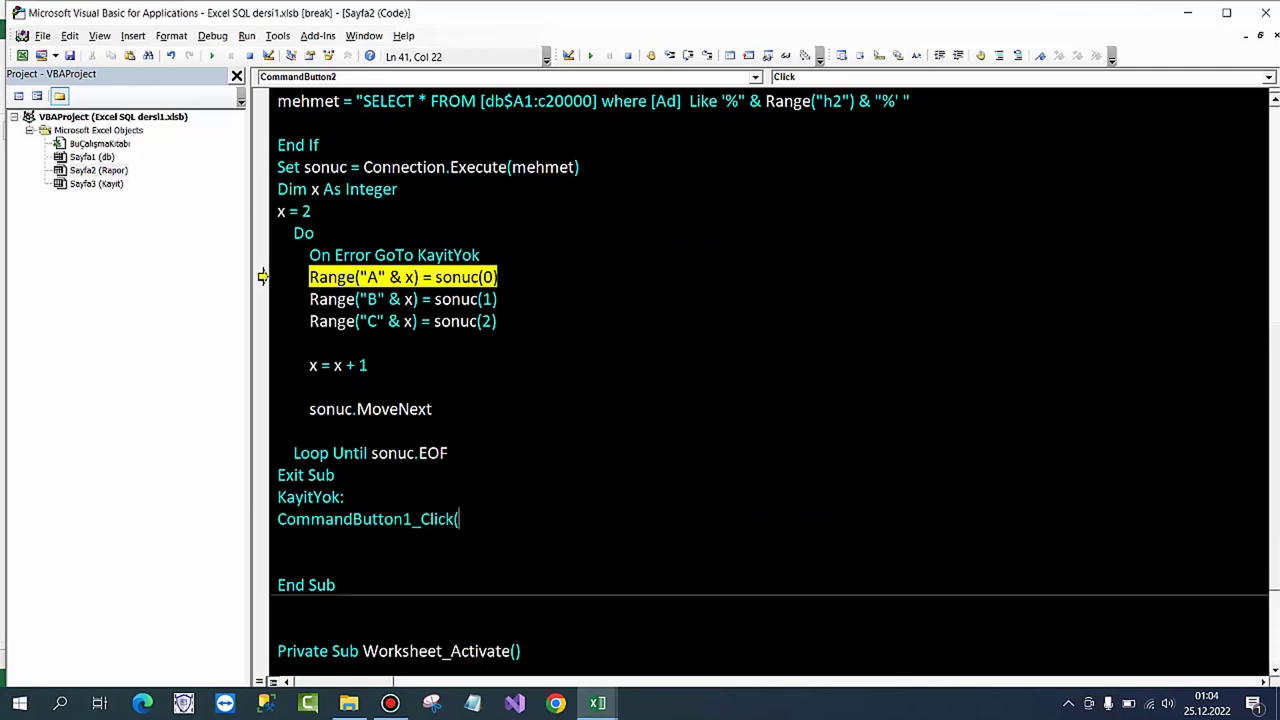
{"action": "key", "text": "Return"}
Step: Add MsgBox " Aradığınız kayıt Bulunmadı" below it, then reset the debugger and confirm
{"action": "type", "text": "ms"}
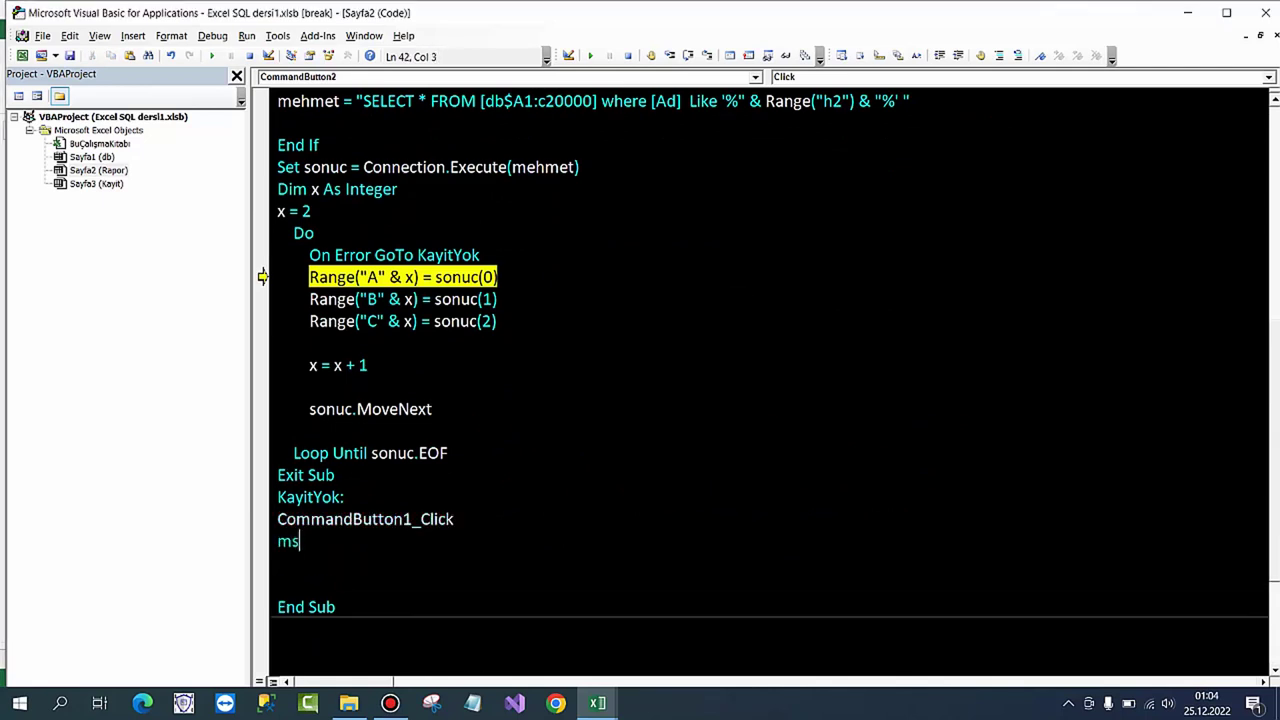
{"action": "type", "text": "gbox \" "}
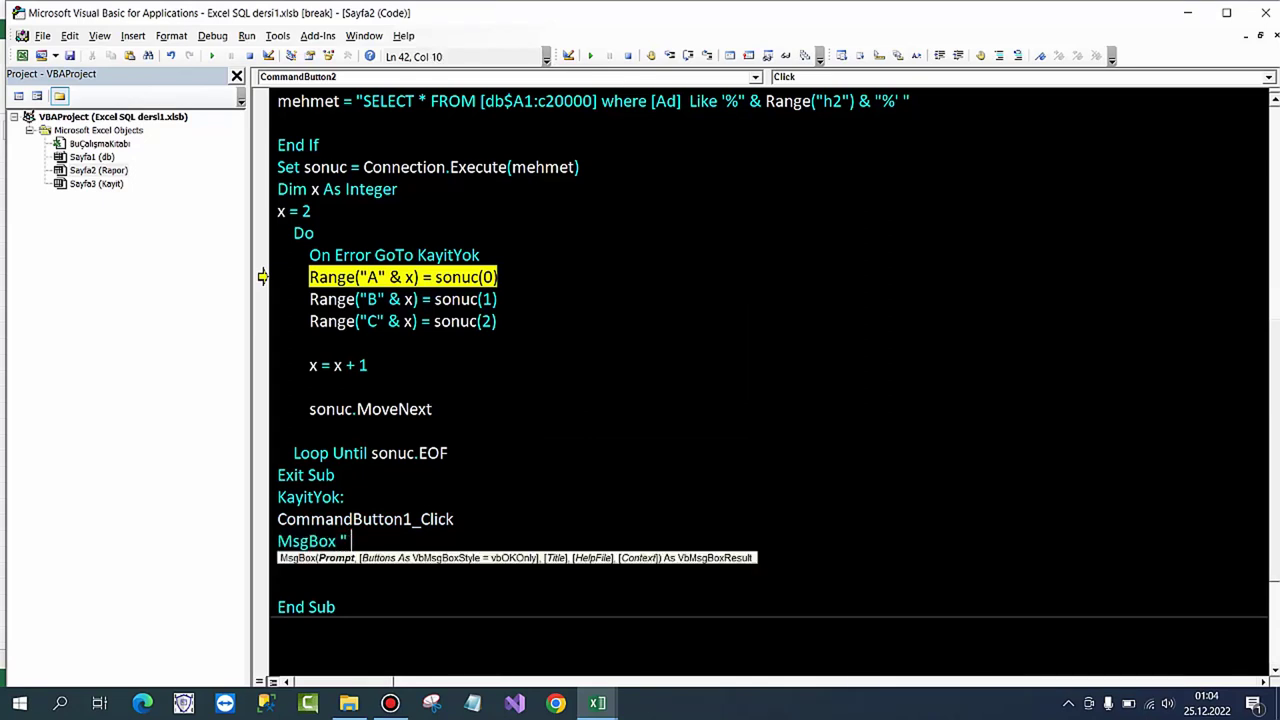
{"action": "type", "text": "Aradığınız "}
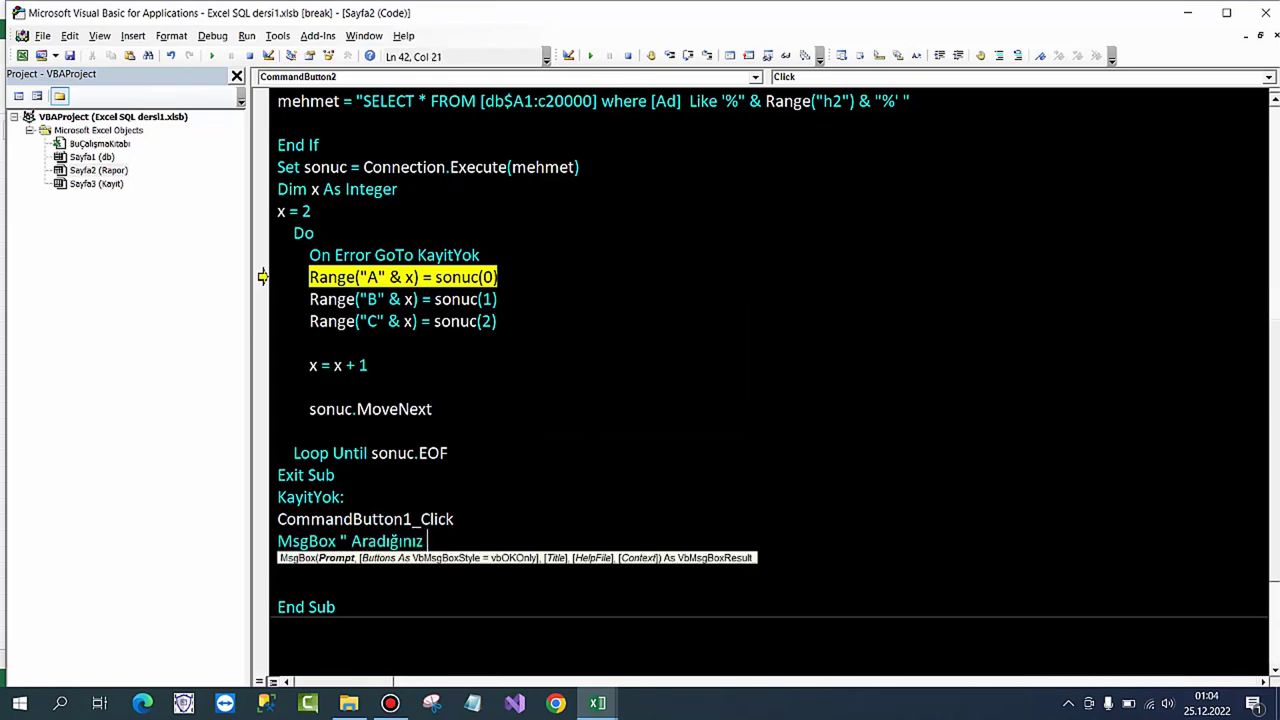
{"action": "type", "text": "kayıt Bulunm"}
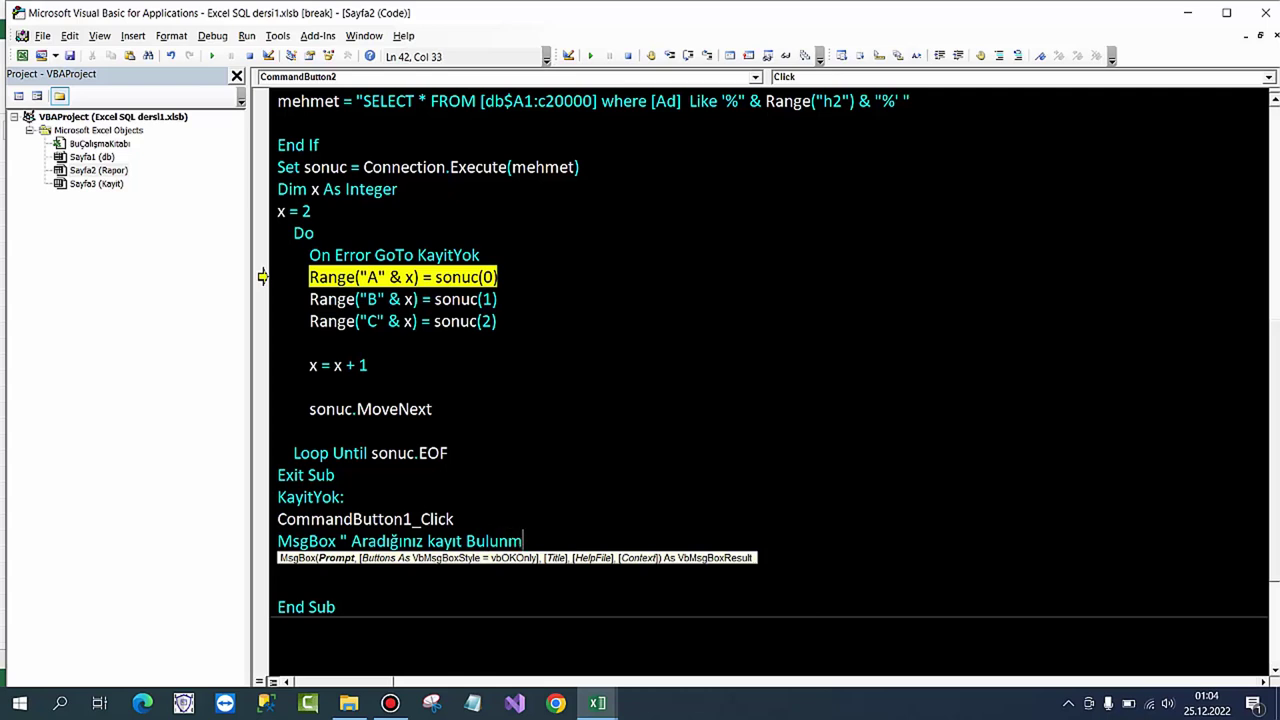
{"action": "type", "text": "adı\""}
{"action": "key", "text": "Return"}
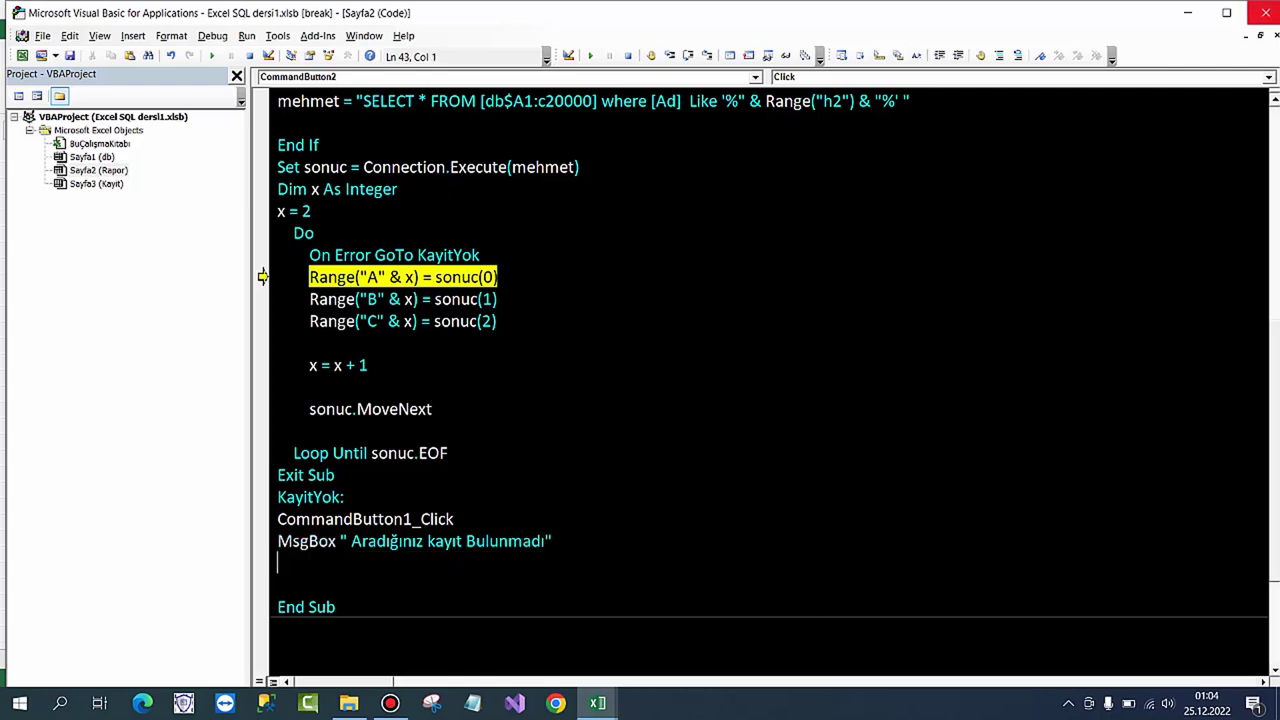
{"action": "left_click", "coordinate": [1265, 12]}
{"action": "key", "text": "Return"}
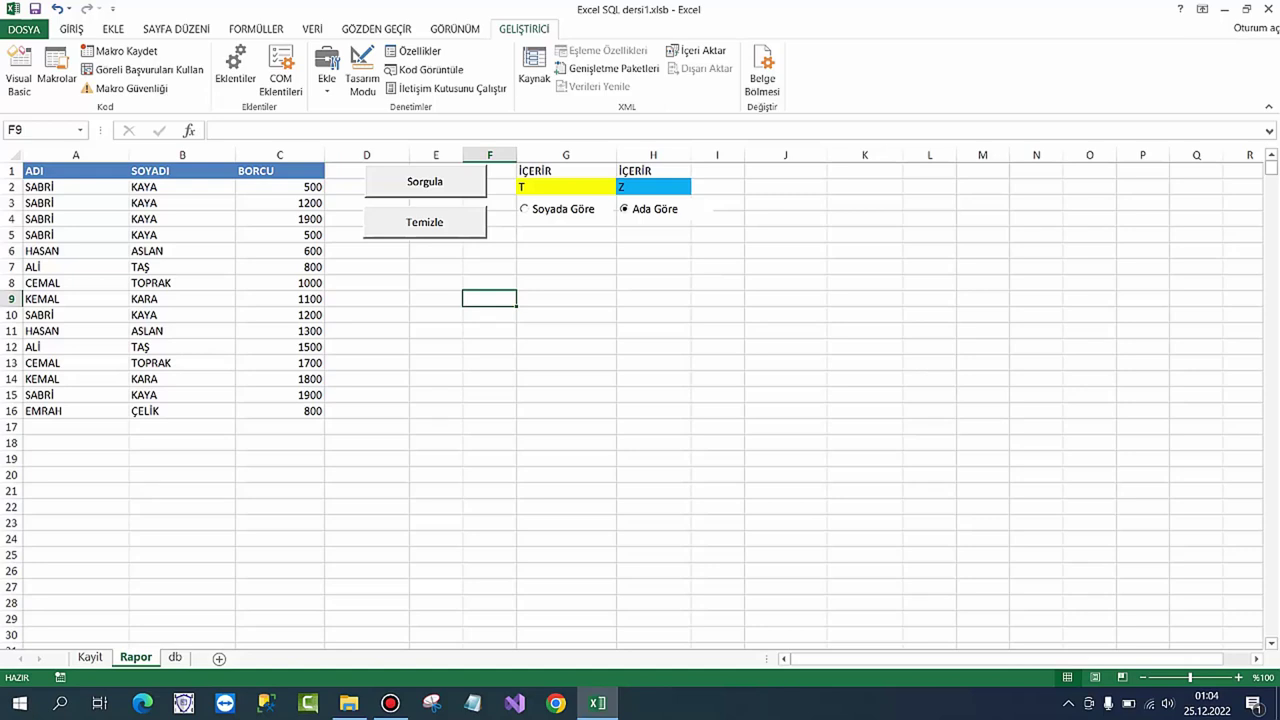
Step: Run the Sorgula search for Z, dismiss the not-found message, and go to the Kayit sheet
{"action": "left_click", "coordinate": [425, 181]}
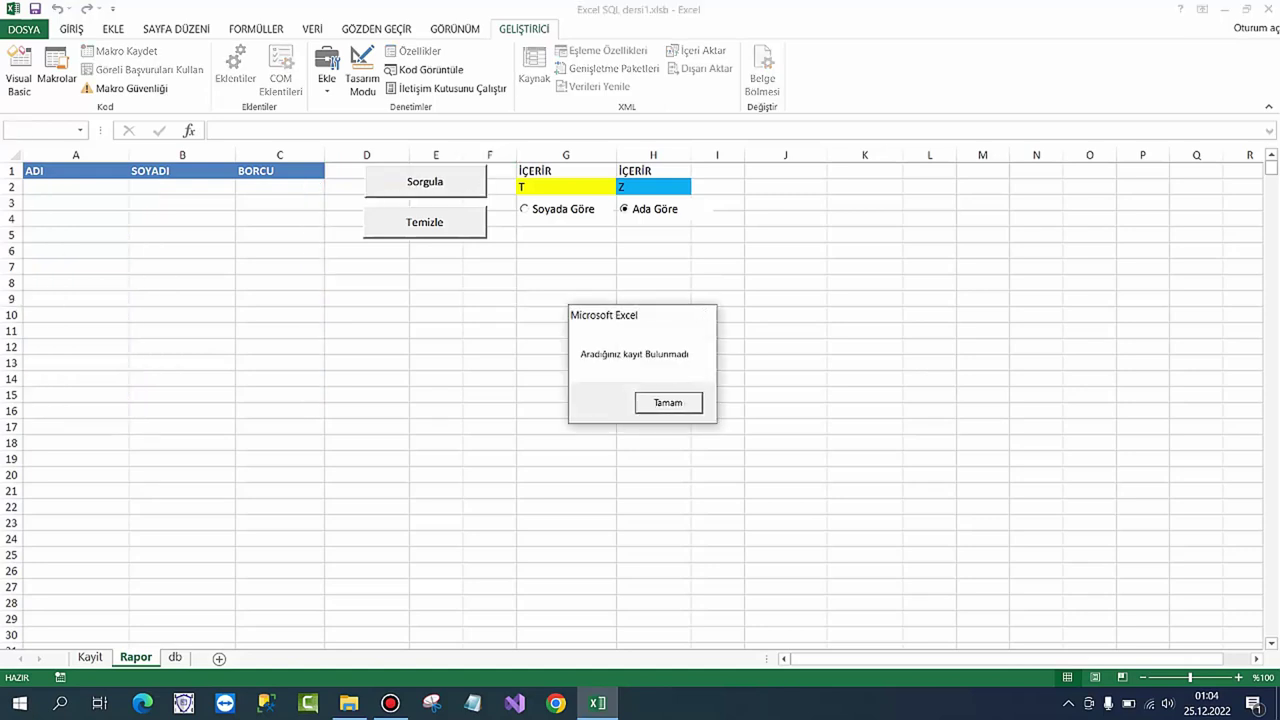
{"action": "key", "text": "Return"}
{"action": "left_click", "coordinate": [425, 222]}
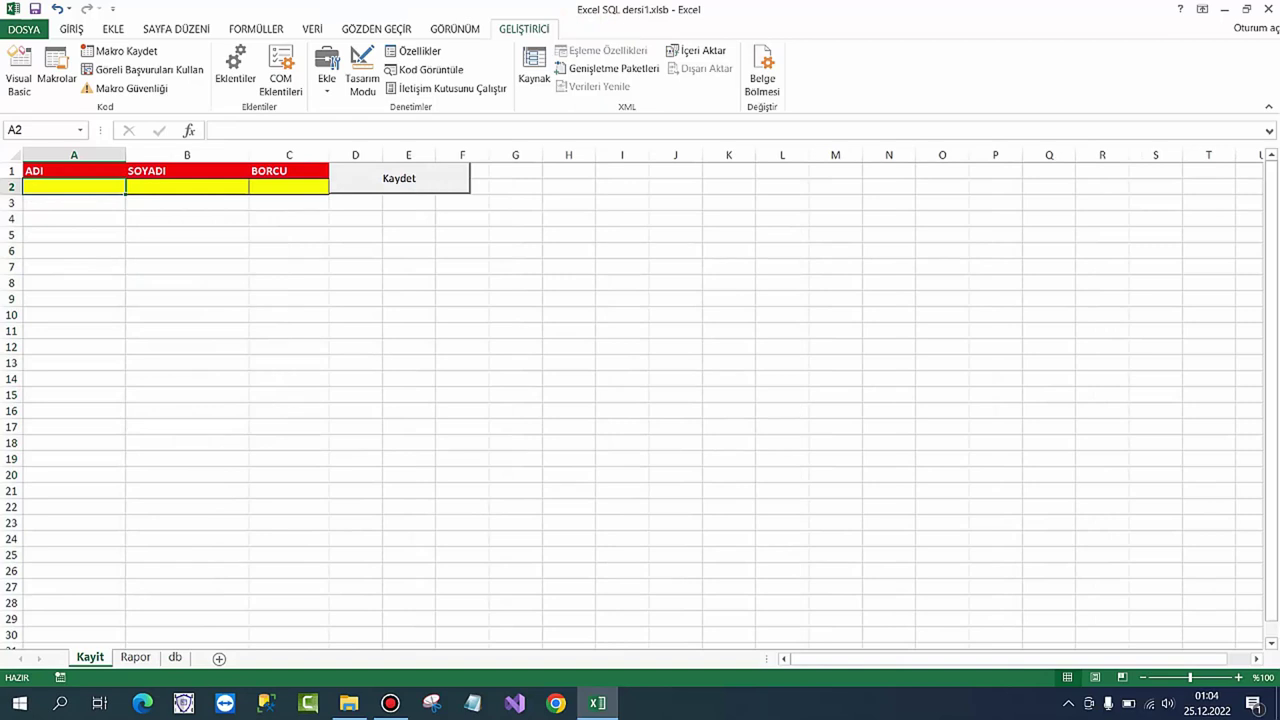
{"action": "type", "text": "zeyn"}
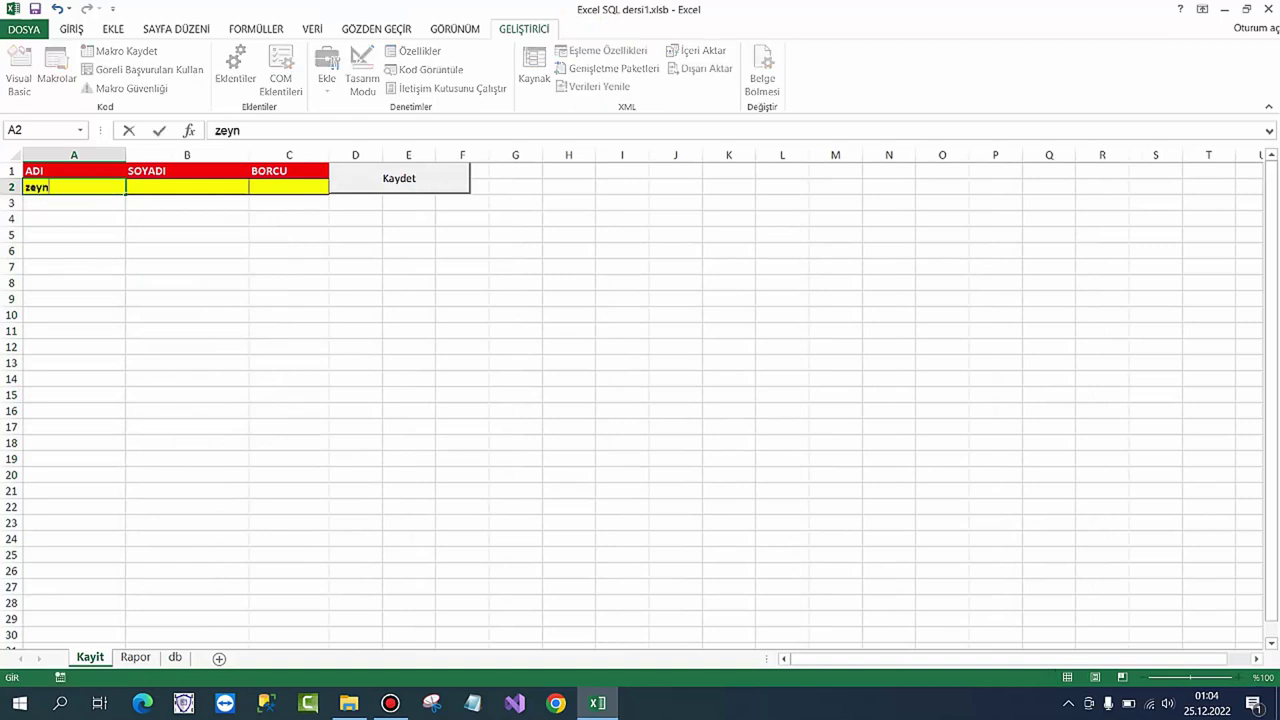
{"action": "type", "text": "ep"}
{"action": "key", "text": "BackSpace"}
{"action": "key", "text": "BackSpace"}
{"action": "key", "text": "BackSpace"}
{"action": "key", "text": "BackSpace"}
{"action": "key", "text": "BackSpace"}
{"action": "type", "text": "ZEYNEP"}
{"action": "key", "text": "Tab"}
{"action": "type", "text": "G"}
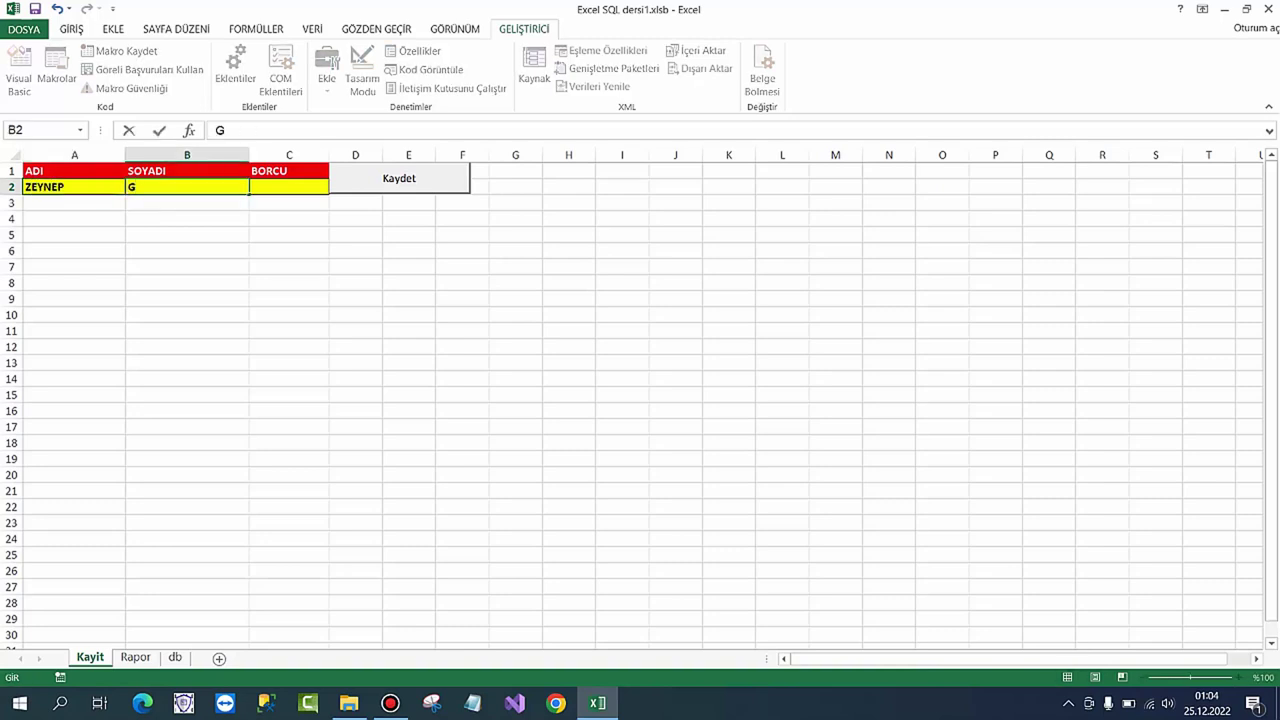
{"action": "key", "text": "BackSpace"}
{"action": "type", "text": "GÜNEŞ"}
{"action": "key", "text": "Tab"}
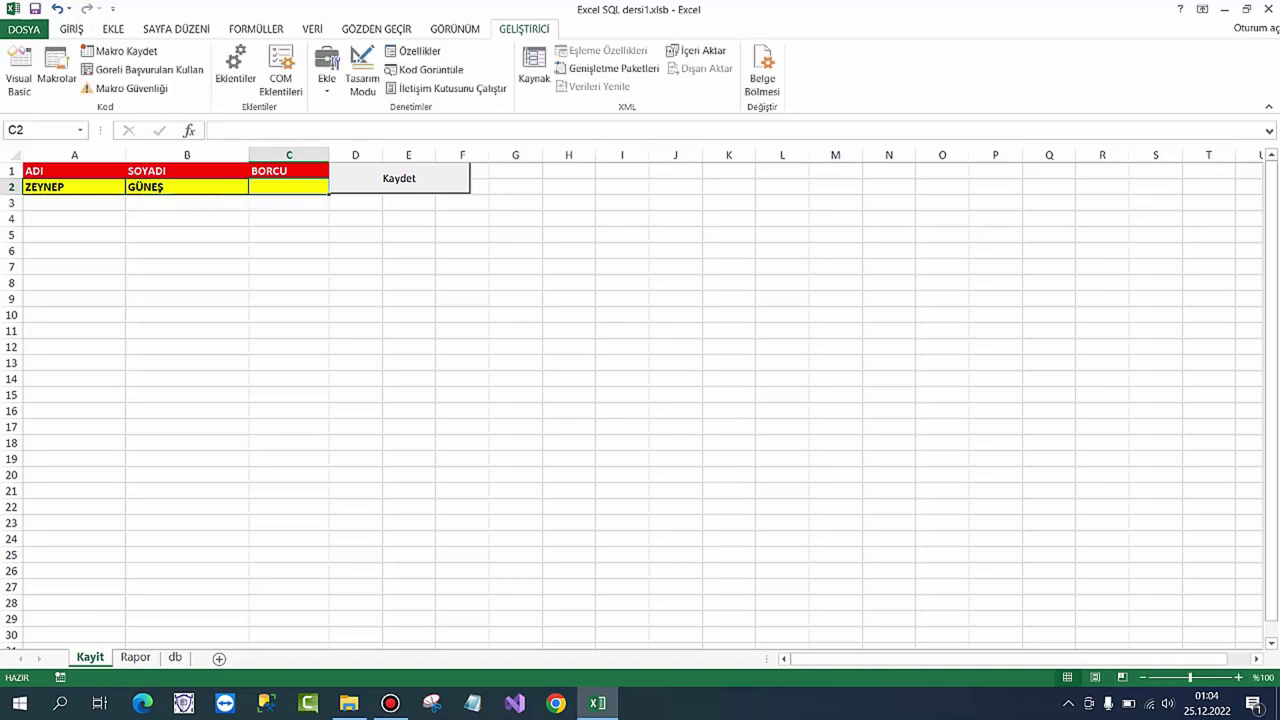
{"action": "type", "text": "9000"}
{"action": "key", "text": "Return"}
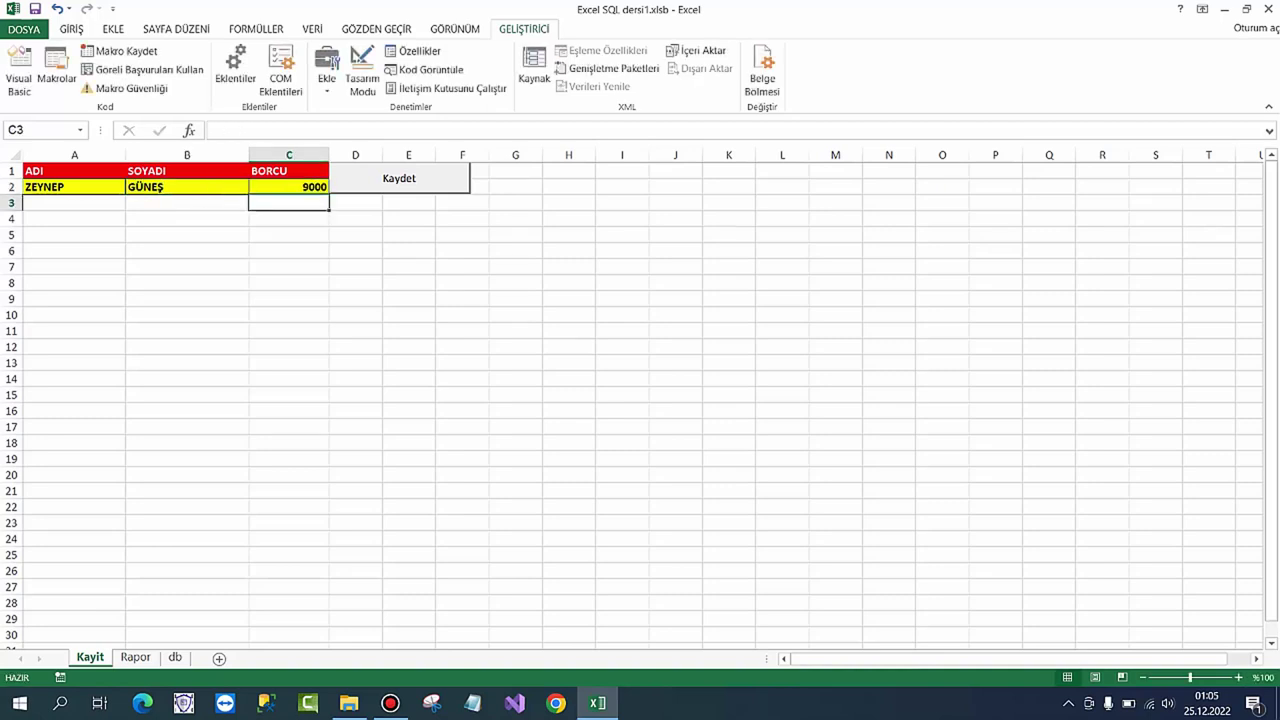
{"action": "left_click", "coordinate": [399, 178]}
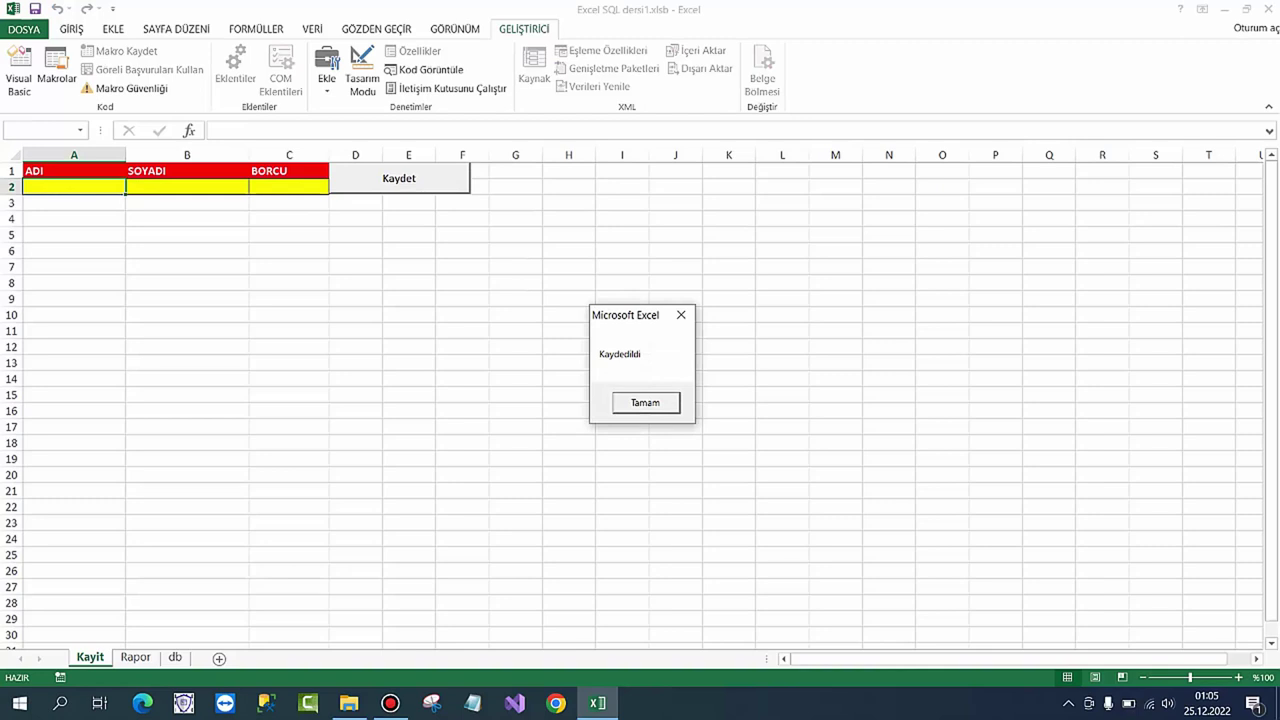
{"action": "key", "text": "Return"}
Step: On Rapor, run Sorgula for surname T, then switch to Ada Göre and search name Z
{"action": "key", "text": "ctrl+Page_Down"}
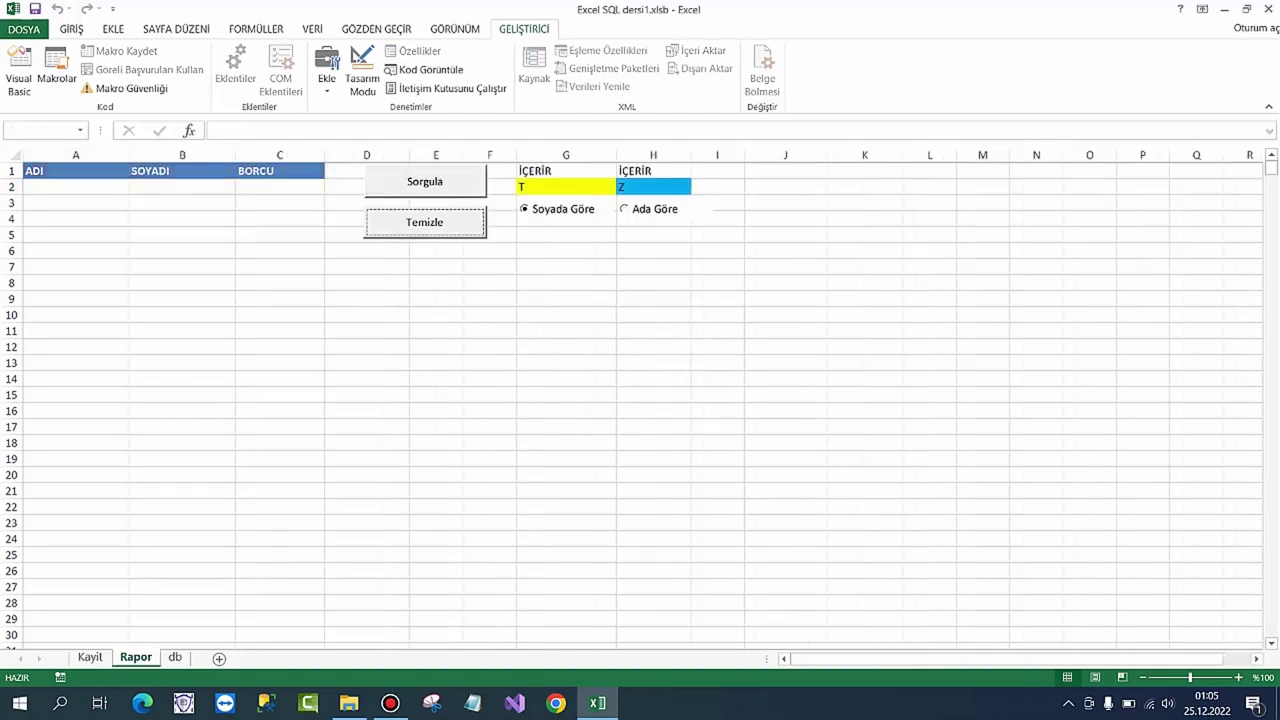
{"action": "left_click", "coordinate": [425, 181]}
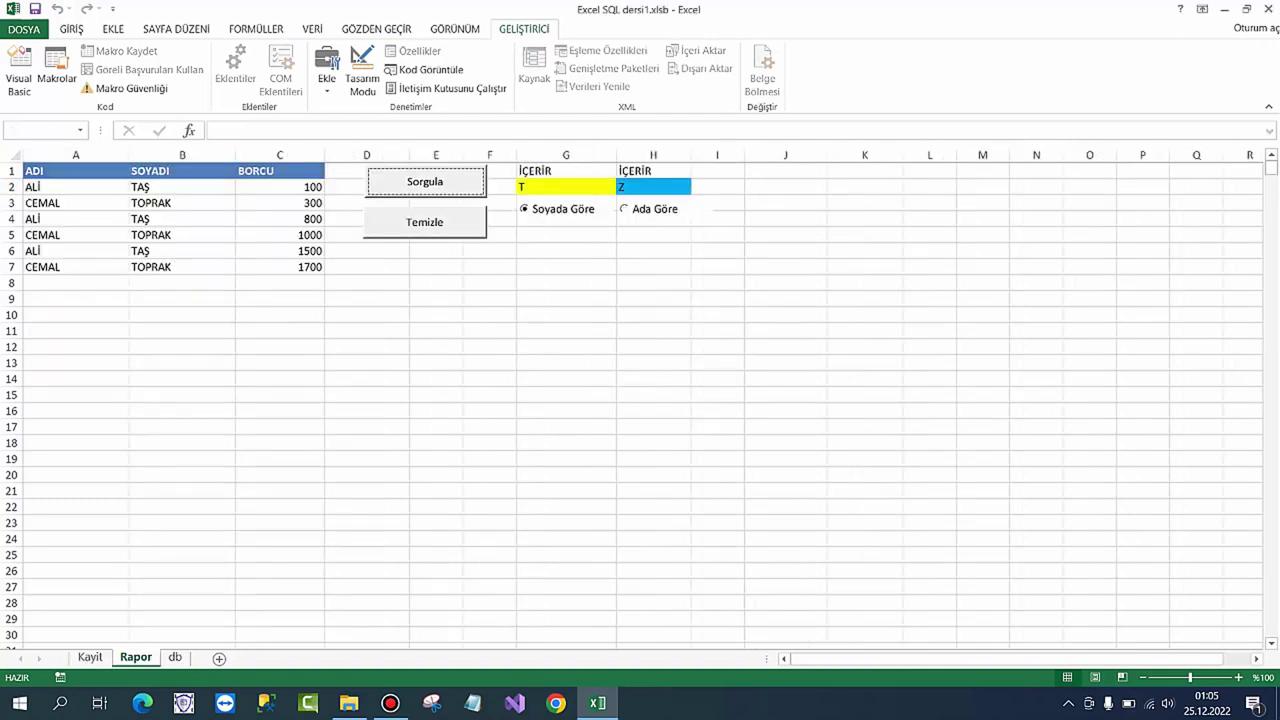
{"action": "left_click", "coordinate": [625, 209]}
{"action": "left_click", "coordinate": [425, 181]}
Step: Turn on Design Mode, open the Sorgula button's code, and copy the CommandButton1_Click call
{"action": "left_click", "coordinate": [362, 75]}
{"action": "left_click", "coordinate": [489, 298]}
{"action": "double_click", "coordinate": [425, 181]}
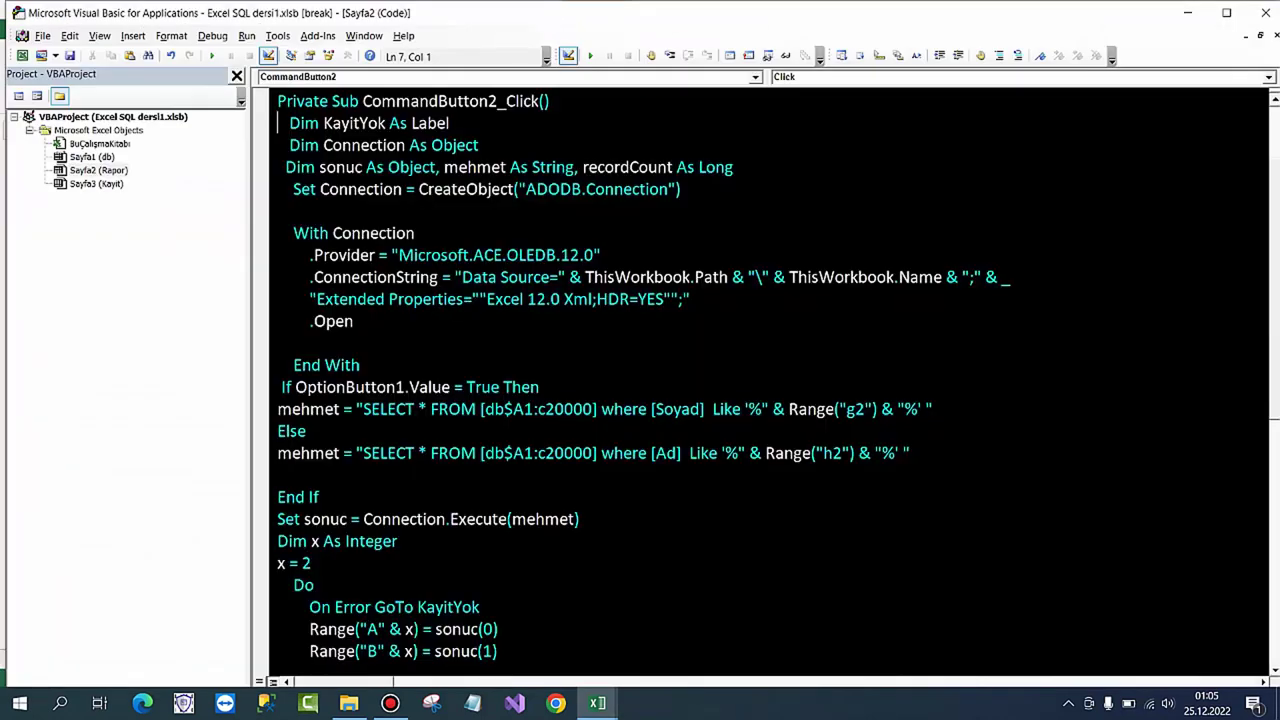
{"action": "scroll", "coordinate": [770, 380], "scroll_direction": "down", "scroll_amount": 6}
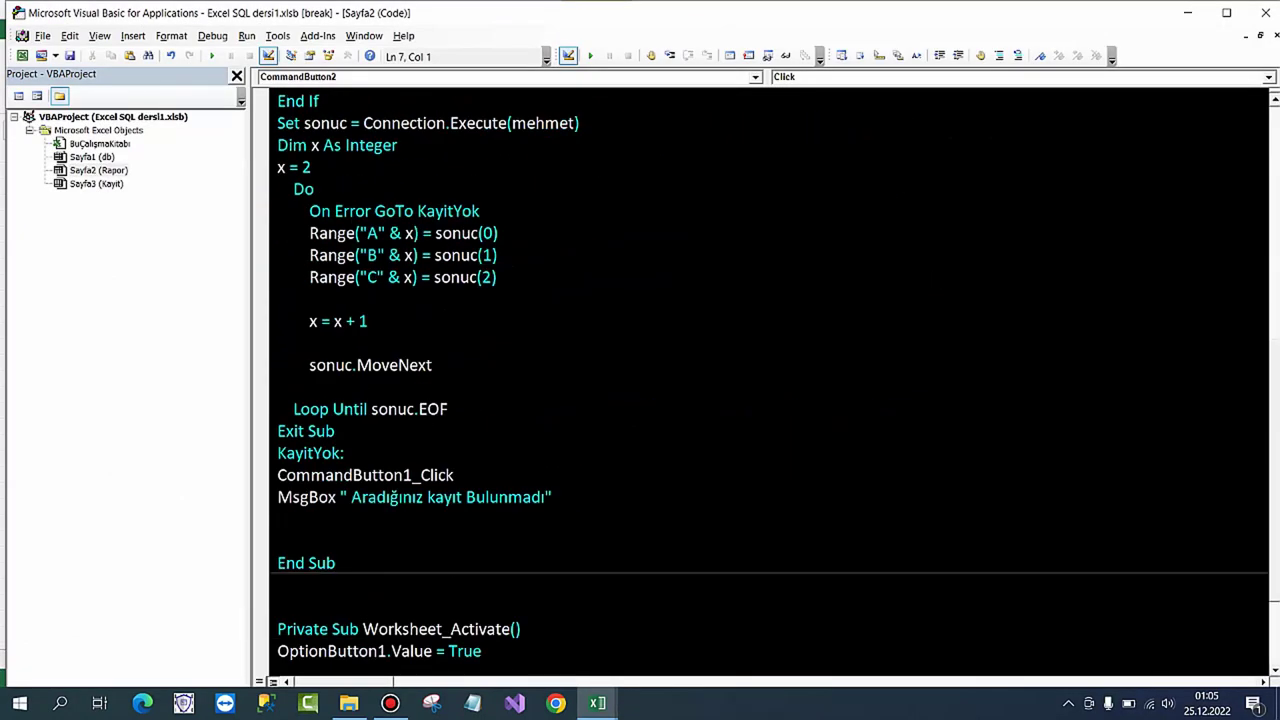
{"action": "left_click_drag", "start_coordinate": [454, 475], "coordinate": [277, 475]}
{"action": "key", "text": "ctrl+c"}
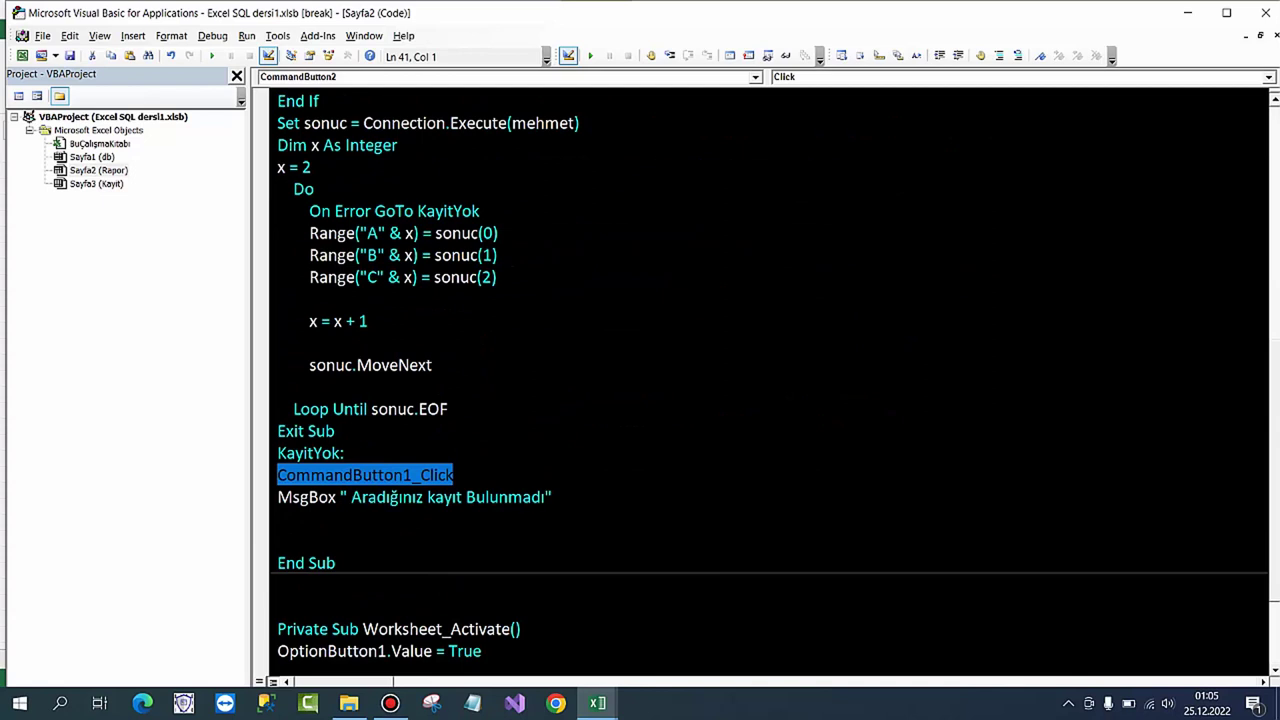
Step: Paste CommandButton1_Click as the first line of CommandButton2_Click and return to Excel
{"action": "scroll", "coordinate": [770, 380], "scroll_direction": "up", "scroll_amount": 2}
{"action": "scroll", "coordinate": [770, 380], "scroll_direction": "up", "scroll_amount": 5}
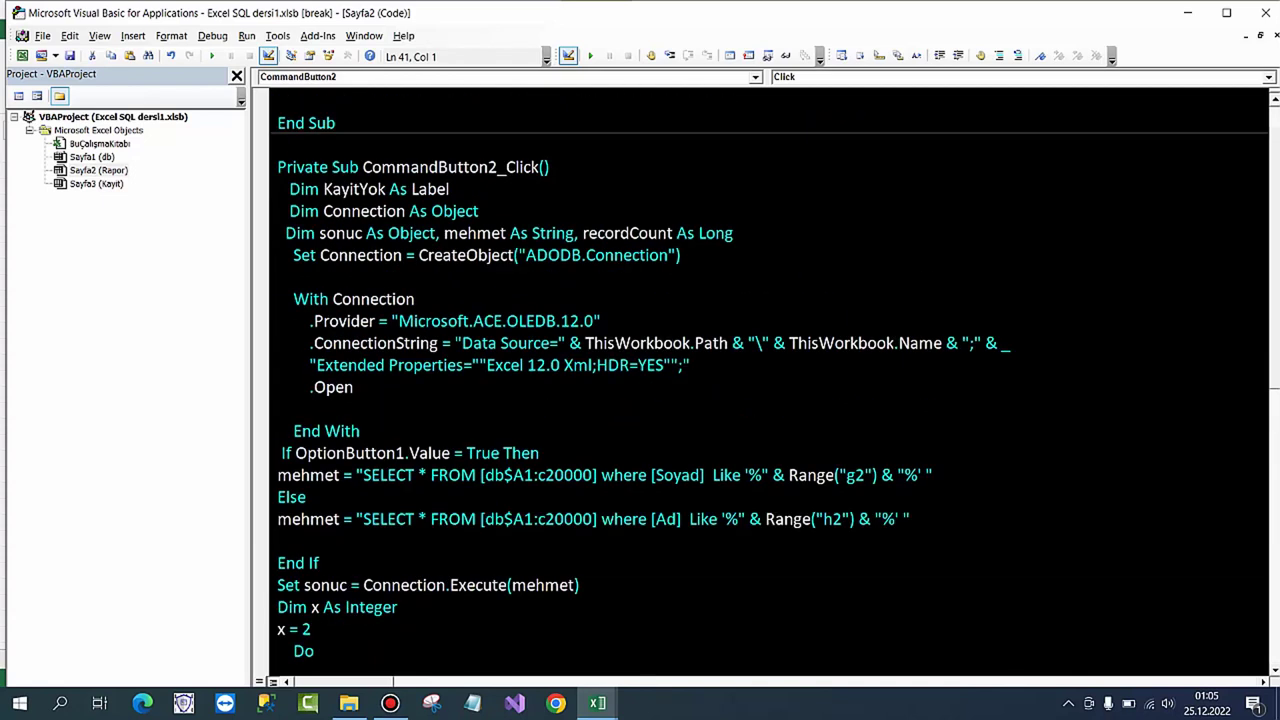
{"action": "left_click", "coordinate": [551, 167]}
{"action": "key", "text": "Return"}
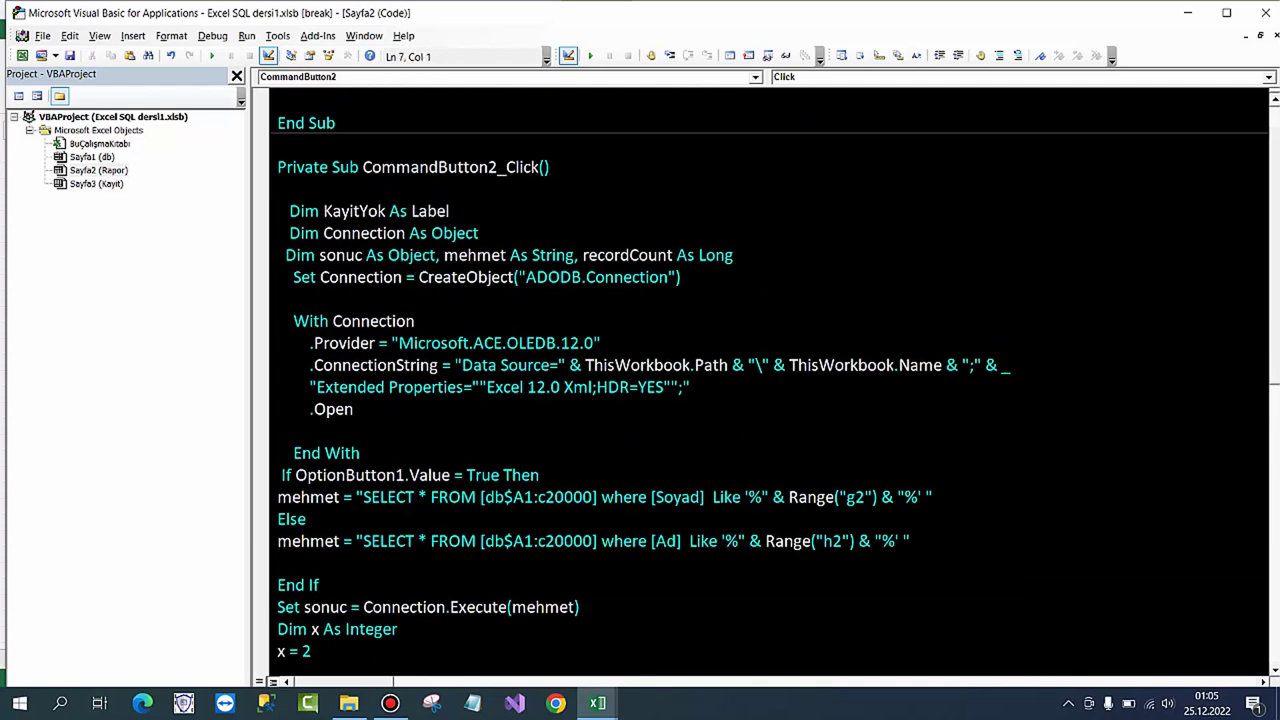
{"action": "key", "text": "ctrl+v"}
{"action": "left_click", "coordinate": [480, 233]}
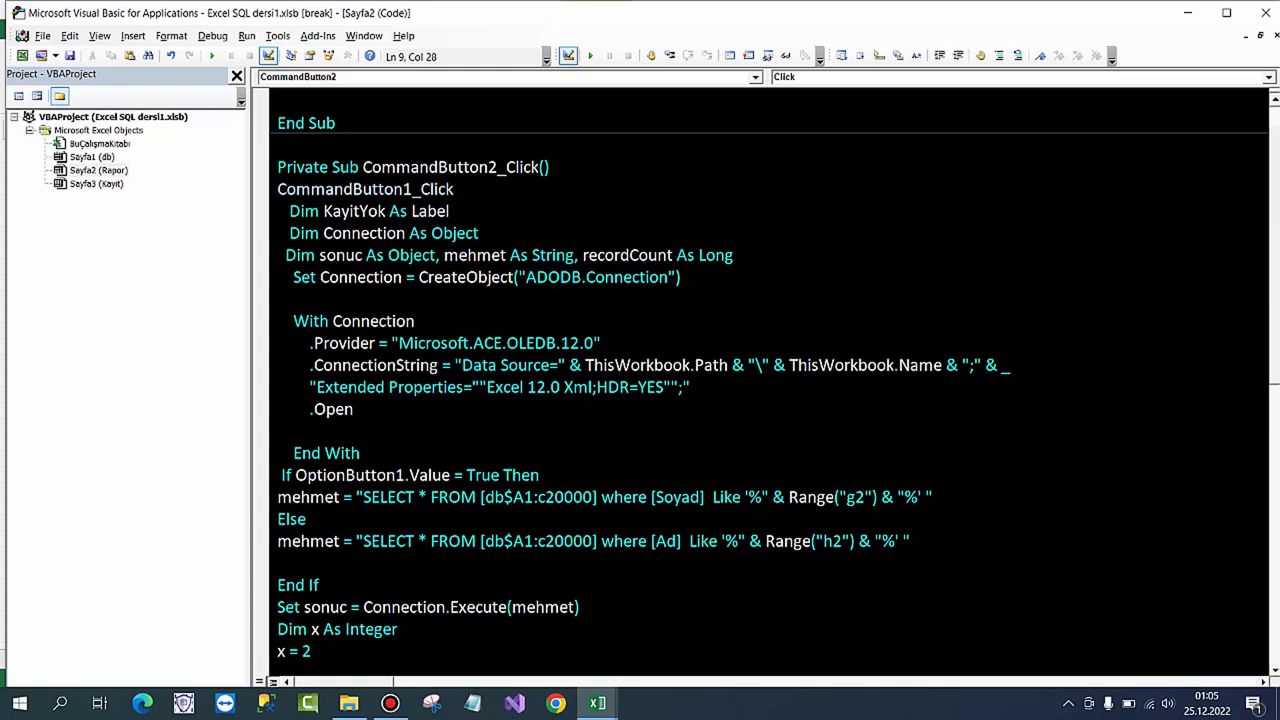
{"action": "mouse_move", "coordinate": [597, 703]}
{"action": "left_click", "coordinate": [505, 625]}
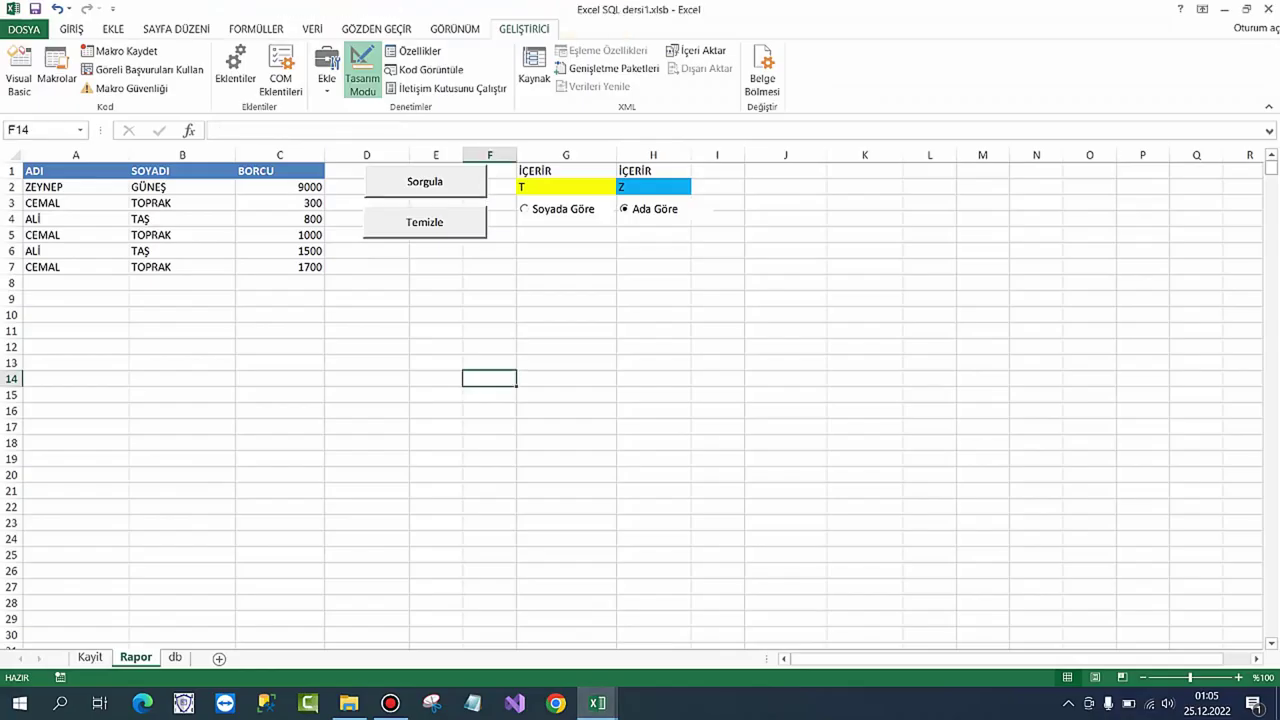
Step: Turn off Design Mode and run name searches for Z, Y and C in H2
{"action": "left_click", "coordinate": [362, 78]}
{"action": "left_click", "coordinate": [425, 181]}
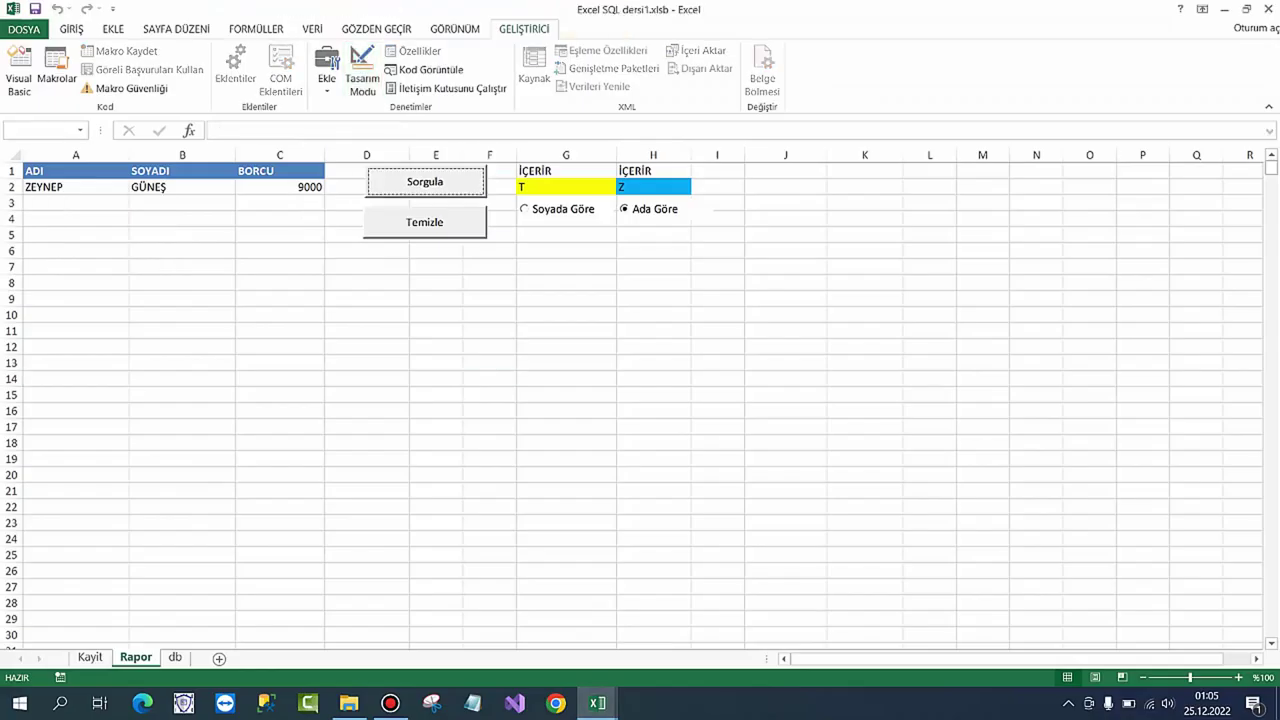
{"action": "left_click", "coordinate": [653, 186]}
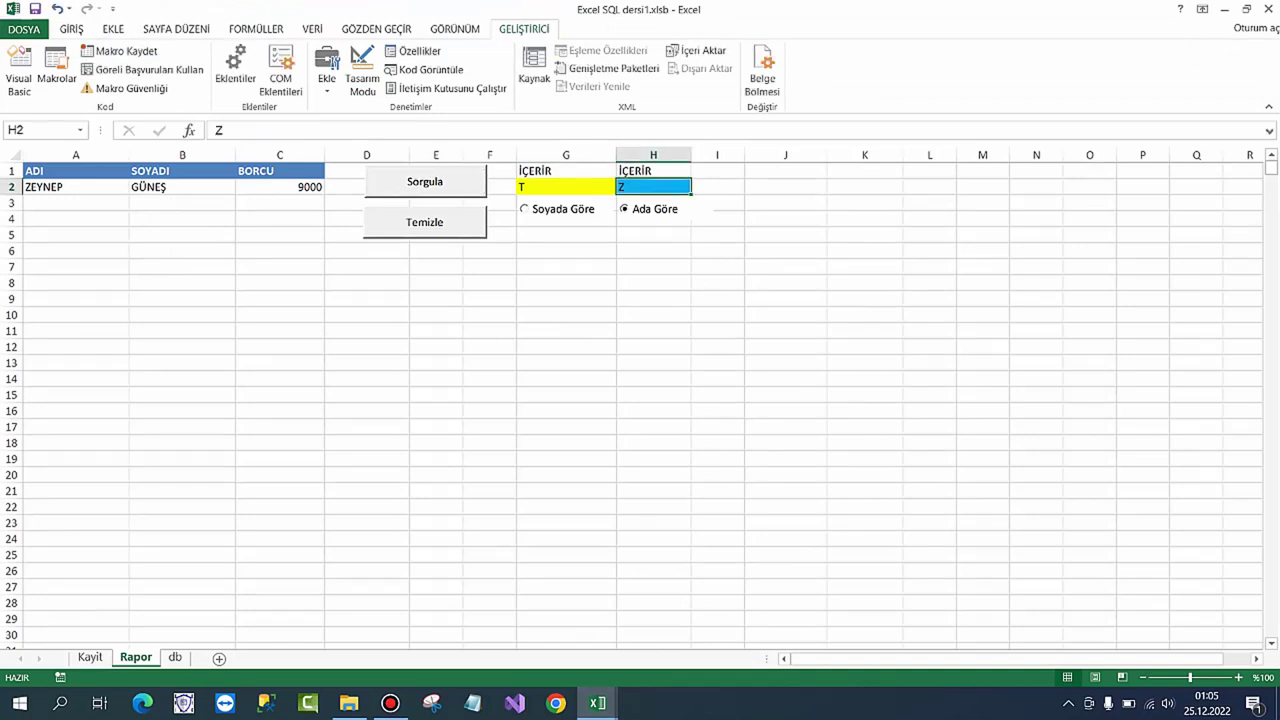
{"action": "type", "text": "Y"}
{"action": "left_click", "coordinate": [425, 181]}
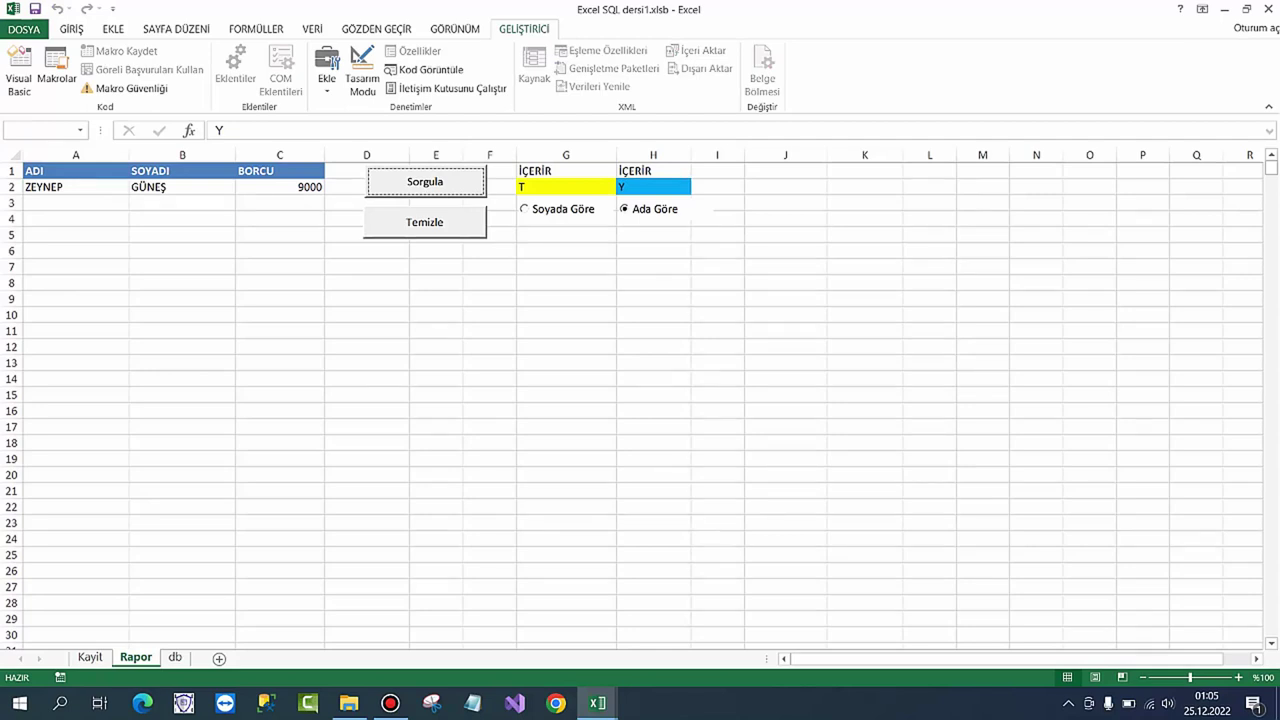
{"action": "left_click", "coordinate": [653, 186]}
{"action": "type", "text": "C"}
{"action": "left_click", "coordinate": [425, 181]}
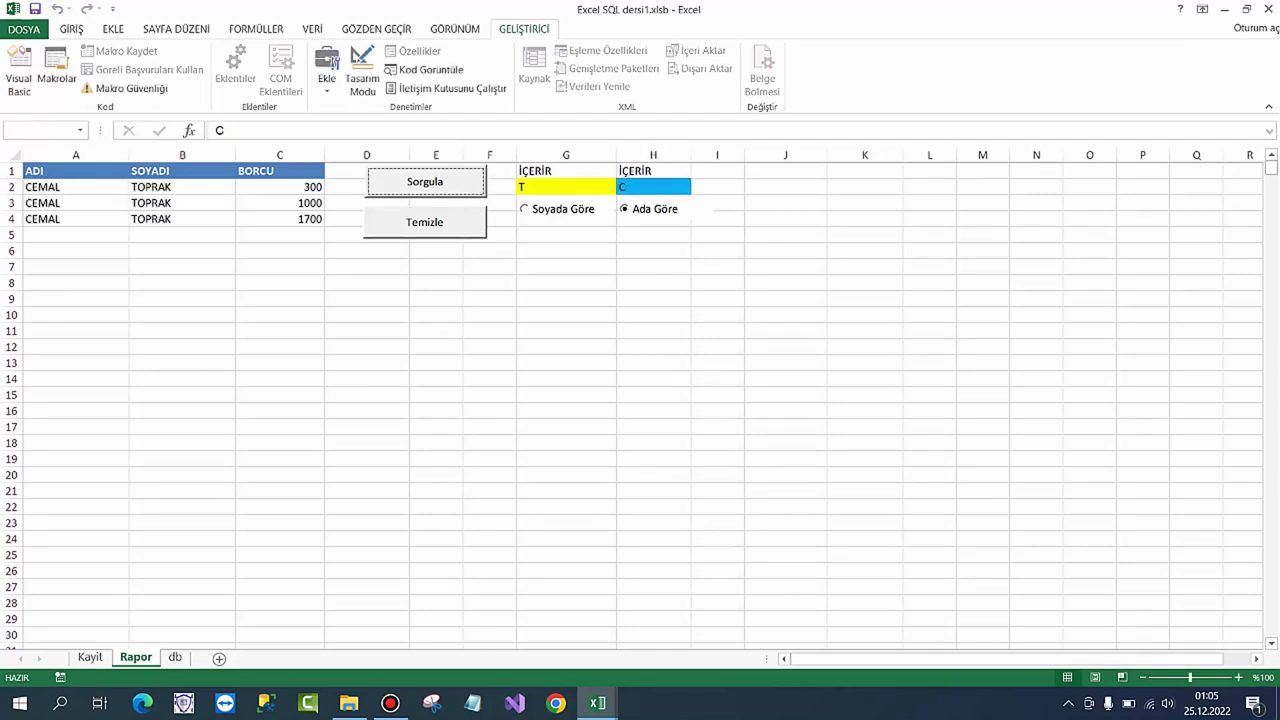
Step: Search name KE, then surname AS with Soyada Göre, and open the db sheet
{"action": "left_click", "coordinate": [653, 186]}
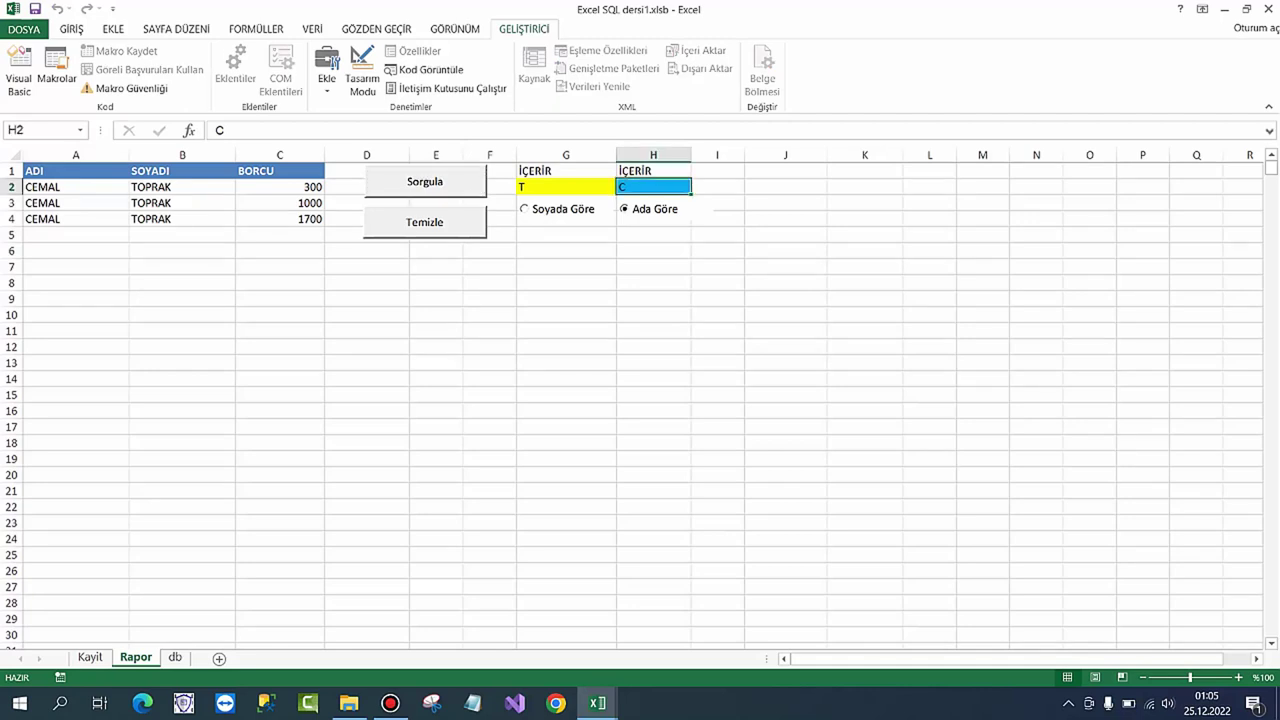
{"action": "type", "text": "KE"}
{"action": "left_click", "coordinate": [425, 181]}
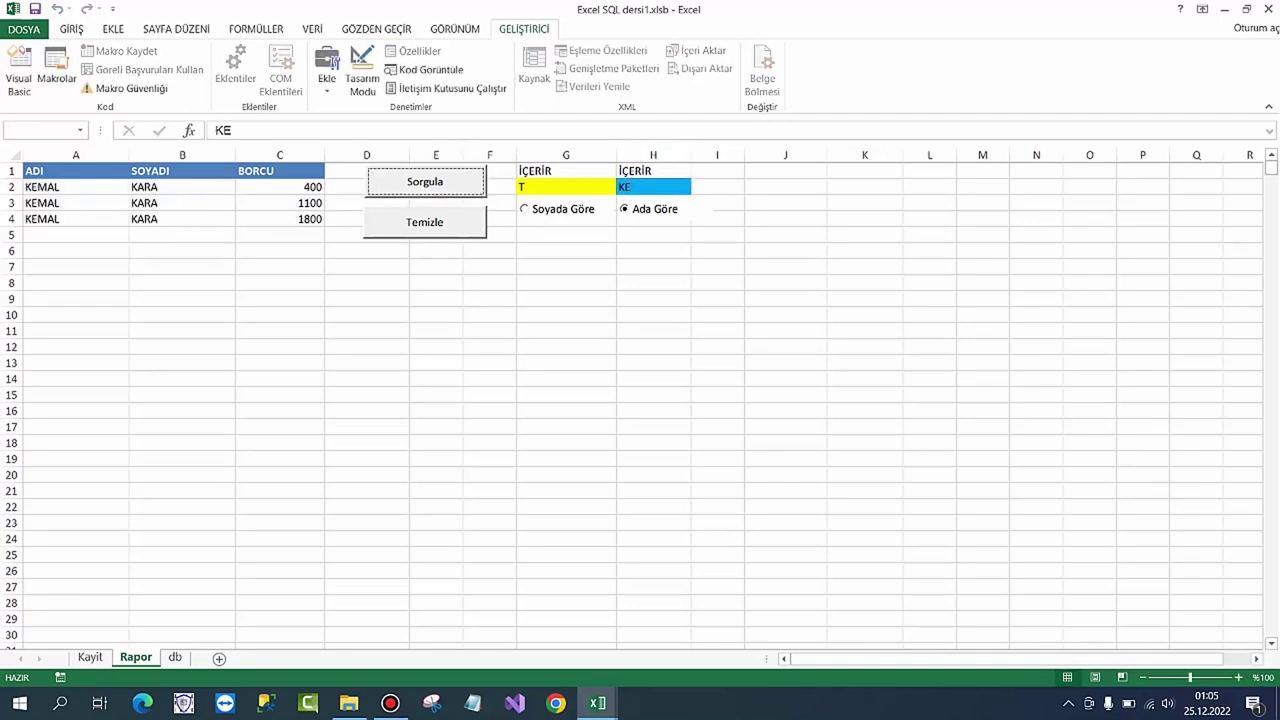
{"action": "left_click", "coordinate": [565, 186]}
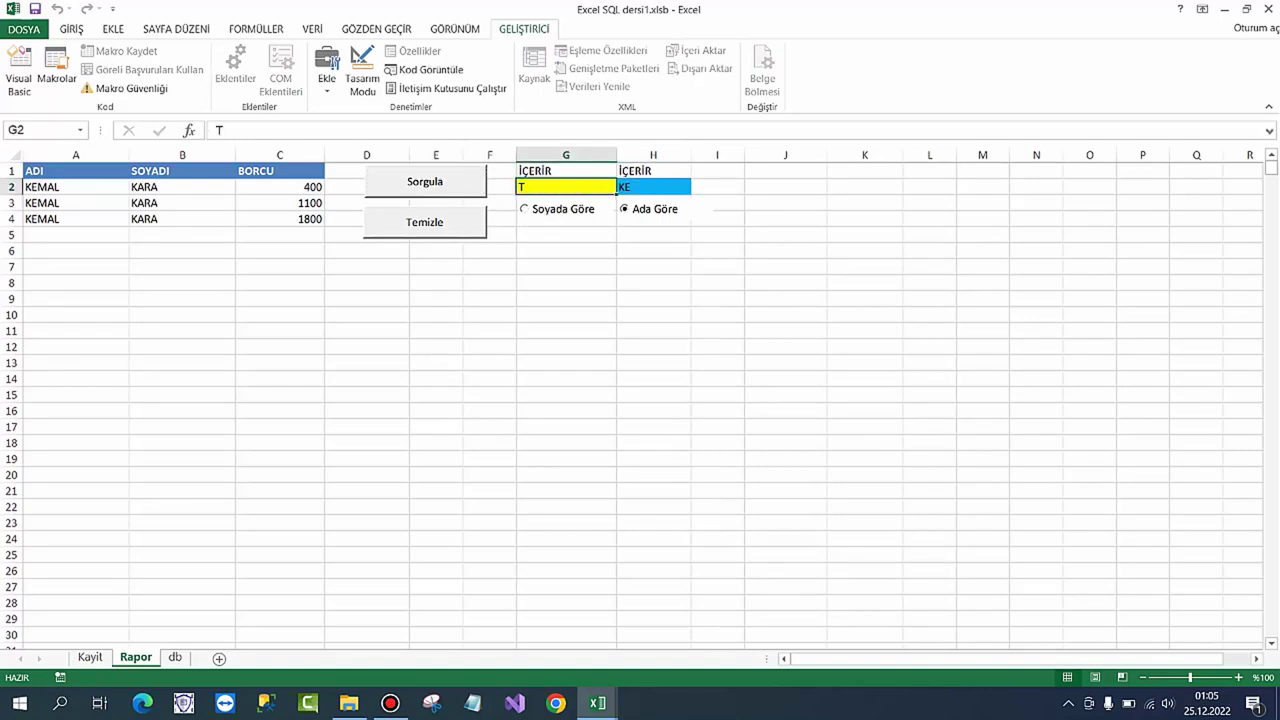
{"action": "type", "text": "AS"}
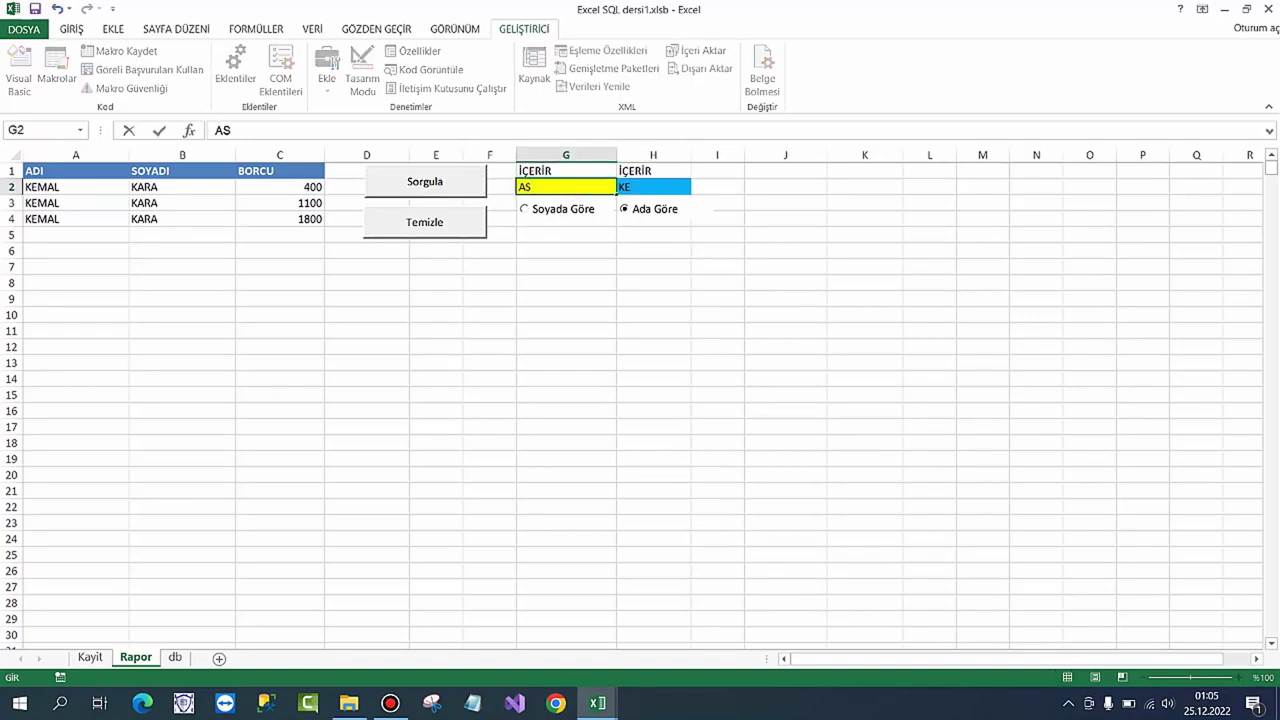
{"action": "left_click", "coordinate": [560, 209]}
{"action": "left_click", "coordinate": [425, 181]}
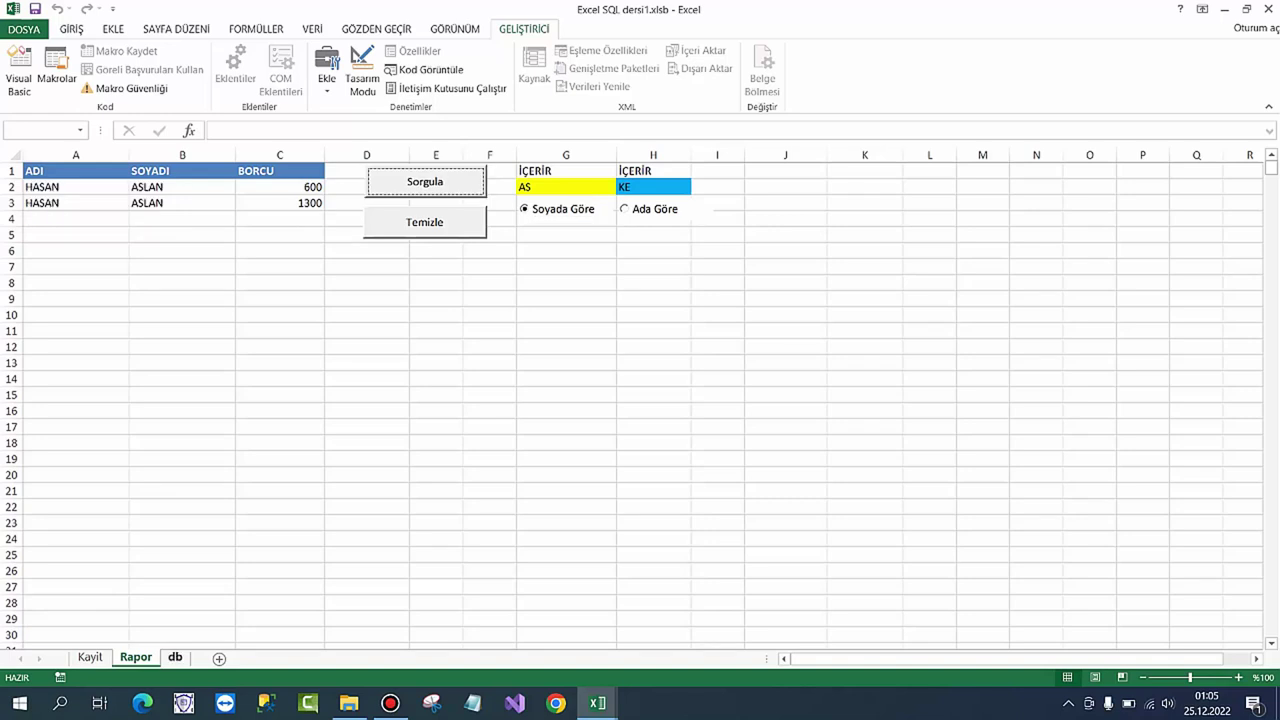
{"action": "left_click", "coordinate": [175, 657]}
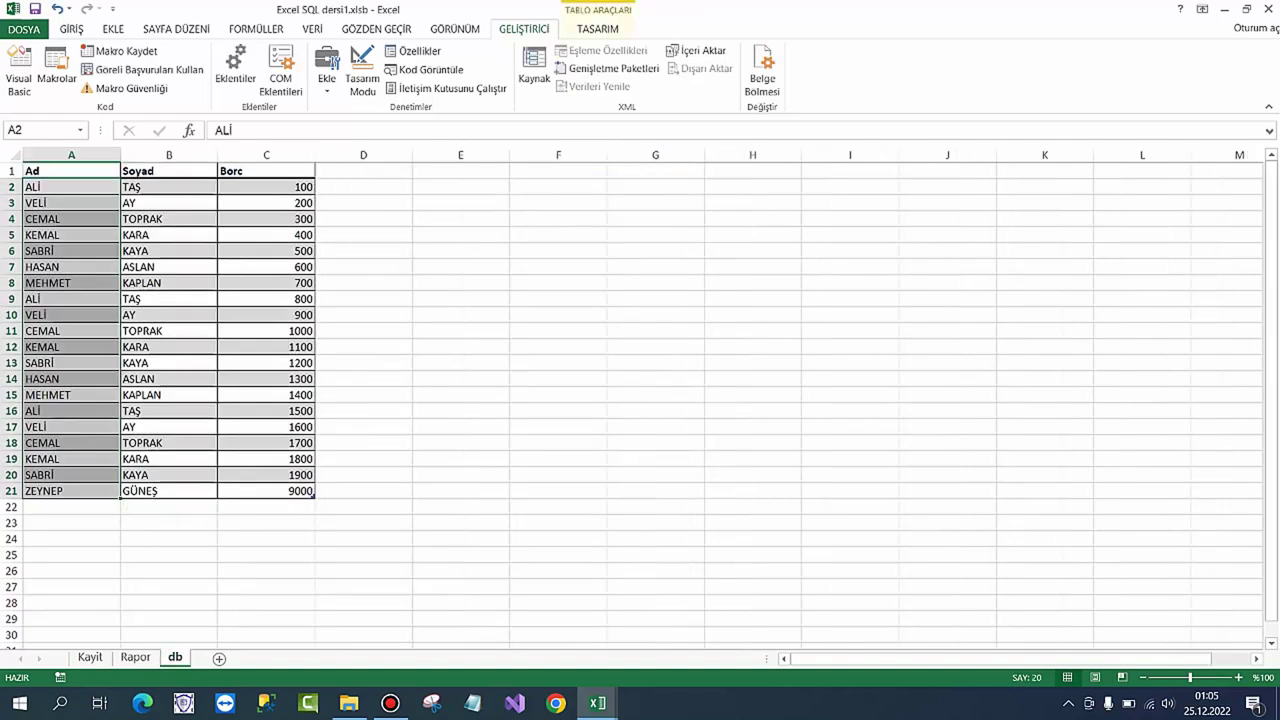
Step: Format A1:C21 as a table with Table Style Medium 6
{"action": "left_click", "coordinate": [460, 282]}
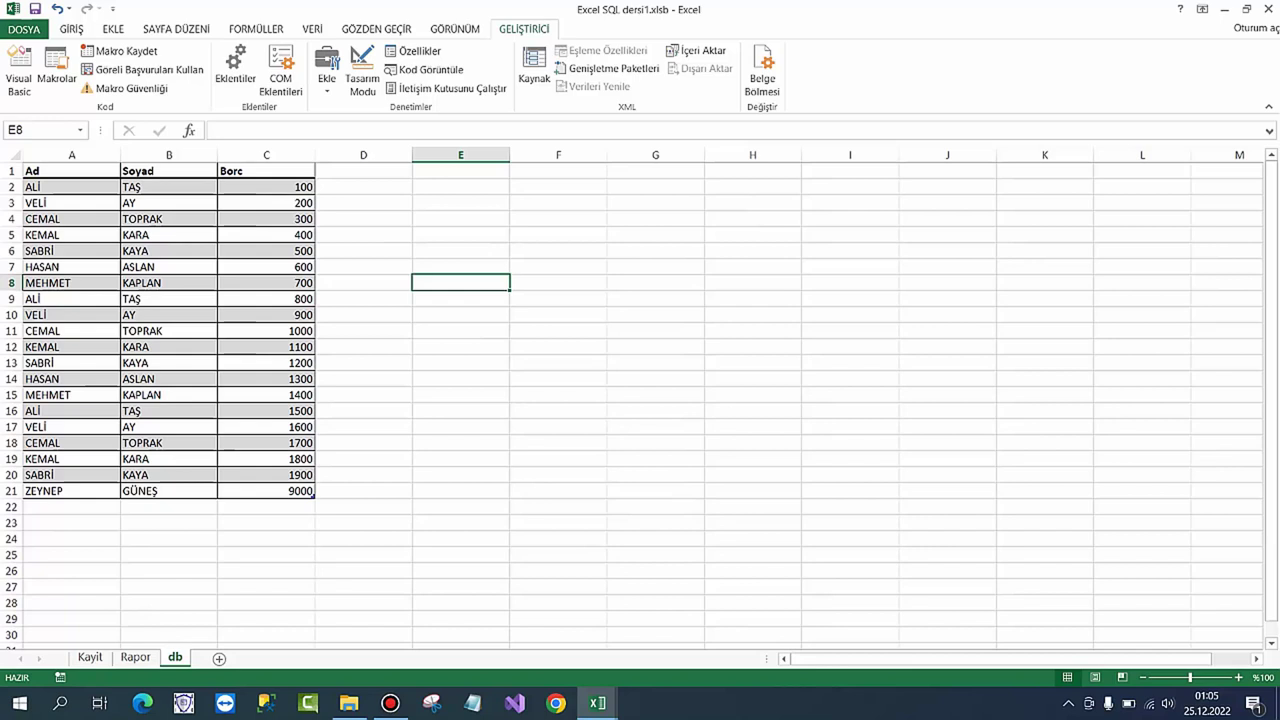
{"action": "left_click_drag", "start_coordinate": [50, 171], "coordinate": [290, 491]}
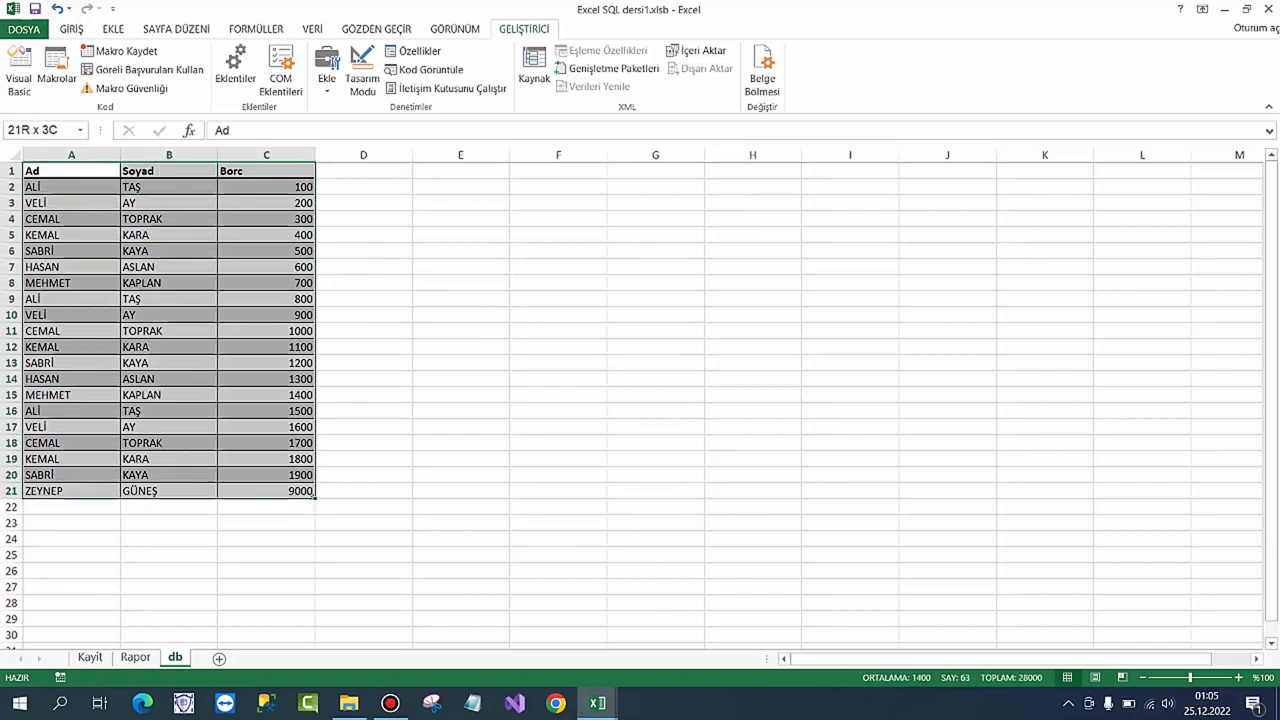
{"action": "left_click", "coordinate": [71, 28]}
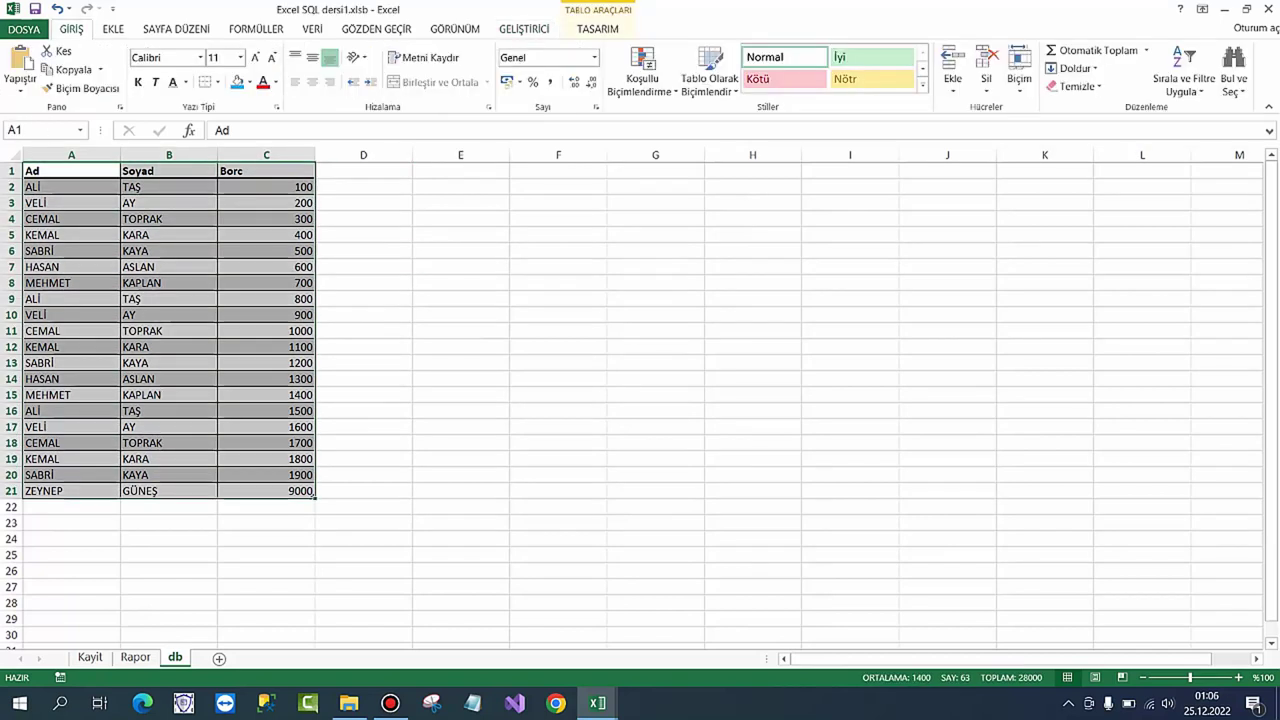
{"action": "left_click", "coordinate": [709, 78]}
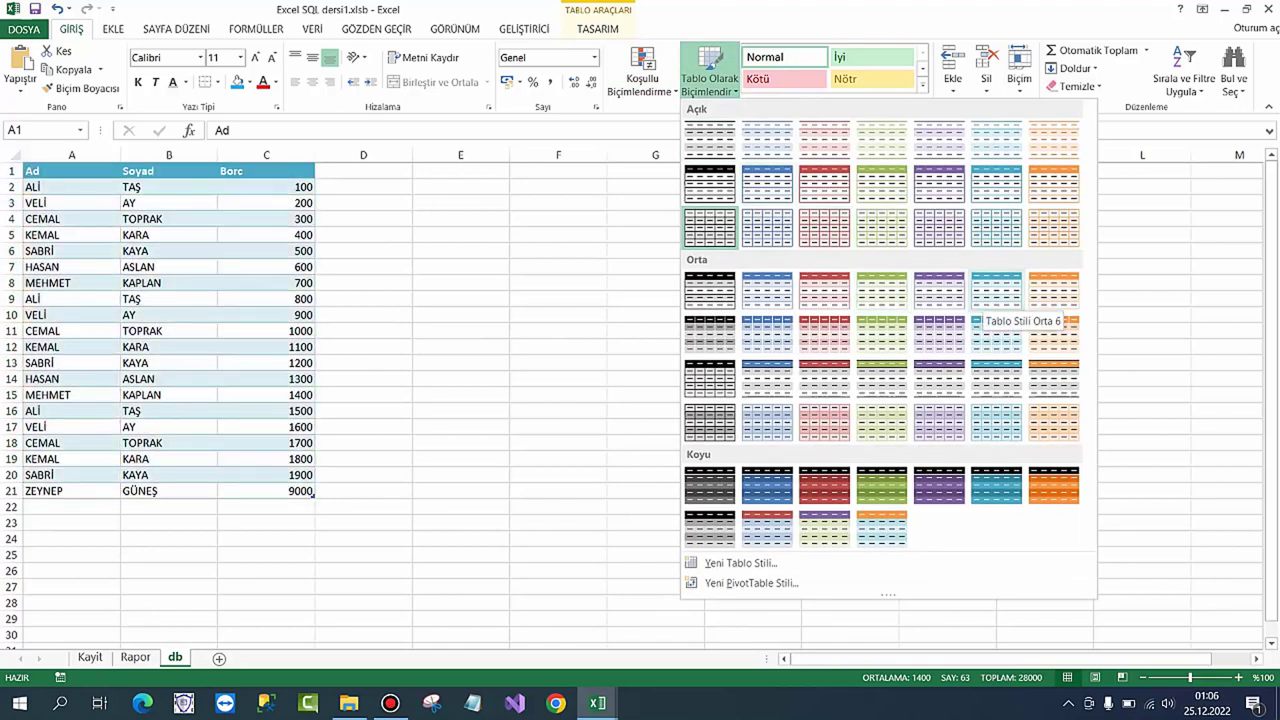
{"action": "left_click", "coordinate": [997, 300]}
Step: Inspect the table's Borc and Soyad headers and Ad column, then switch to the VBA editor
{"action": "left_click", "coordinate": [415, 214]}
{"action": "left_click", "coordinate": [266, 171]}
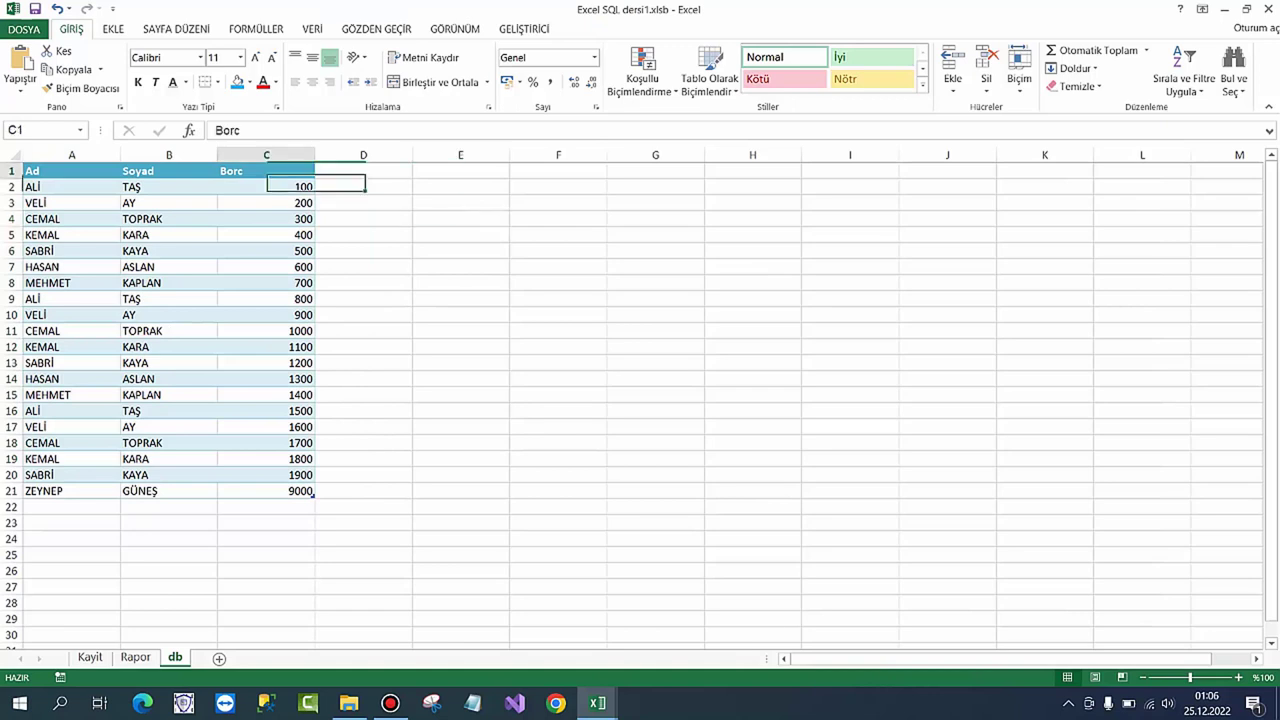
{"action": "left_click", "coordinate": [169, 171]}
{"action": "left_click", "coordinate": [71, 164]}
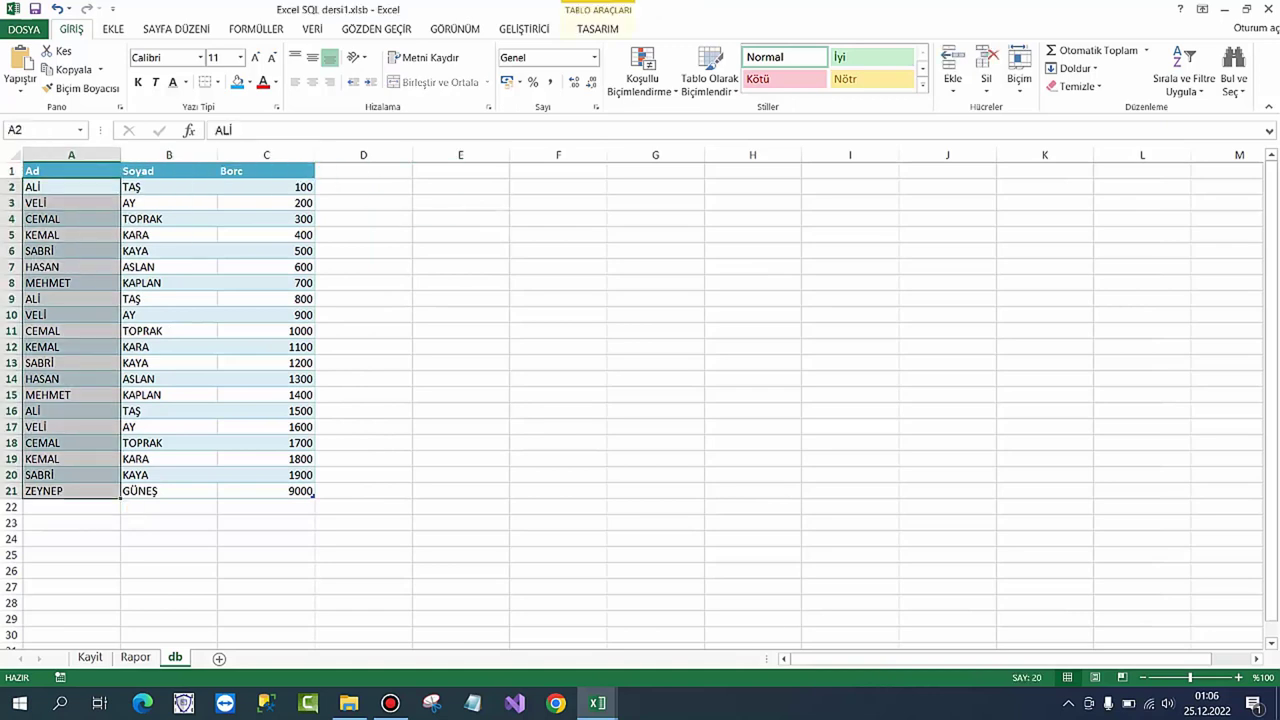
{"action": "left_click", "coordinate": [460, 346]}
{"action": "left_click", "coordinate": [597, 703]}
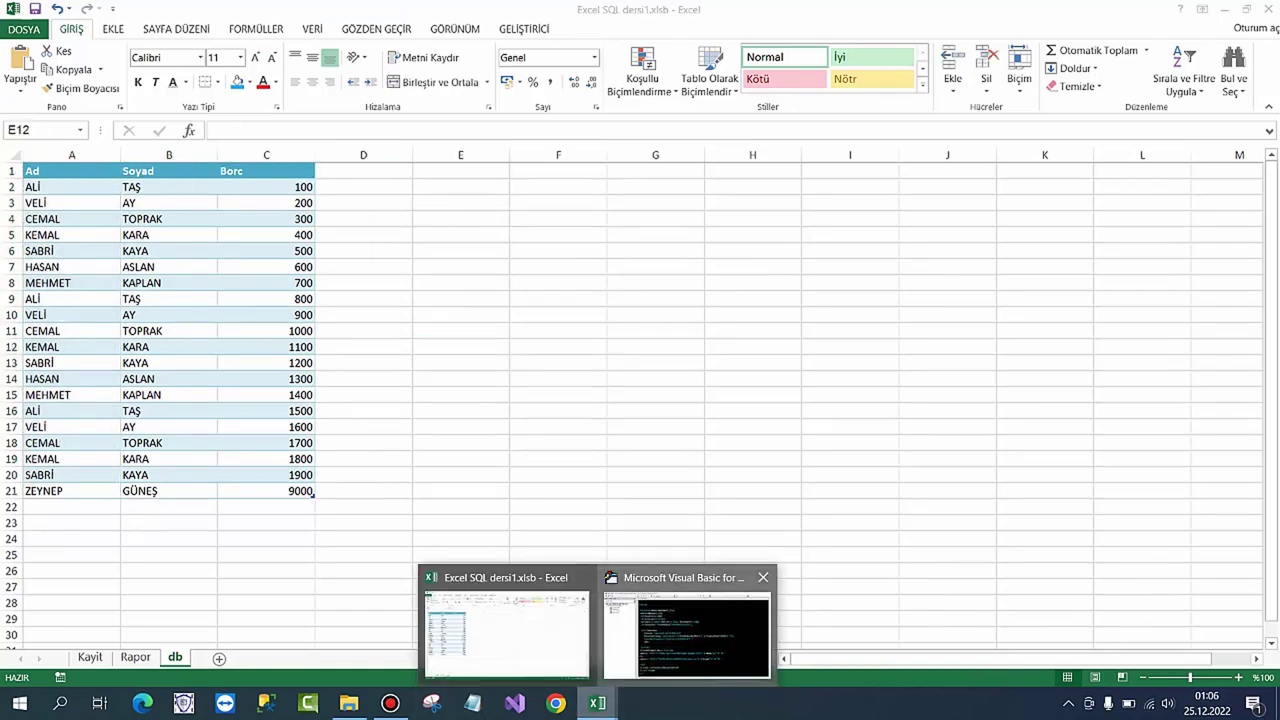
{"action": "left_click", "coordinate": [687, 625]}
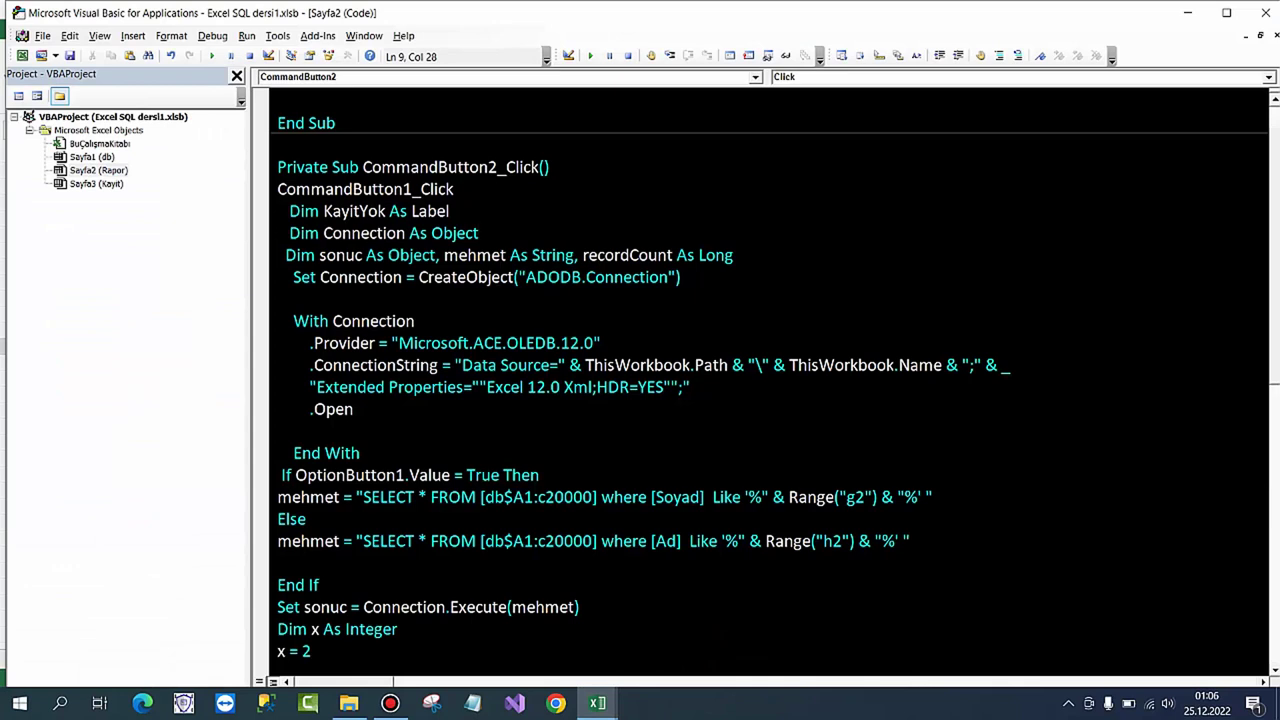
Step: Scroll through the Sayfa2 SQL search code
{"action": "scroll", "coordinate": [770, 380], "scroll_direction": "down", "scroll_amount": 6}
{"action": "scroll", "coordinate": [770, 380], "scroll_direction": "down", "scroll_amount": 3}
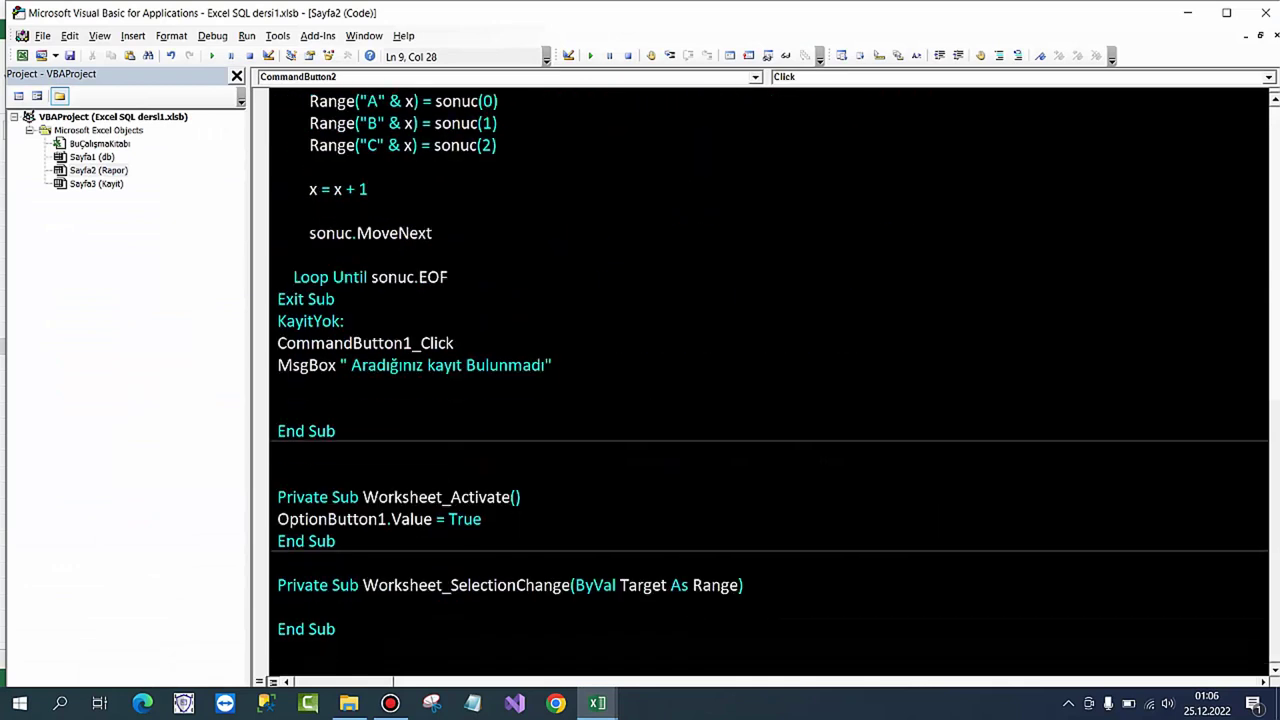
{"action": "scroll", "coordinate": [770, 380], "scroll_direction": "up", "scroll_amount": 8}
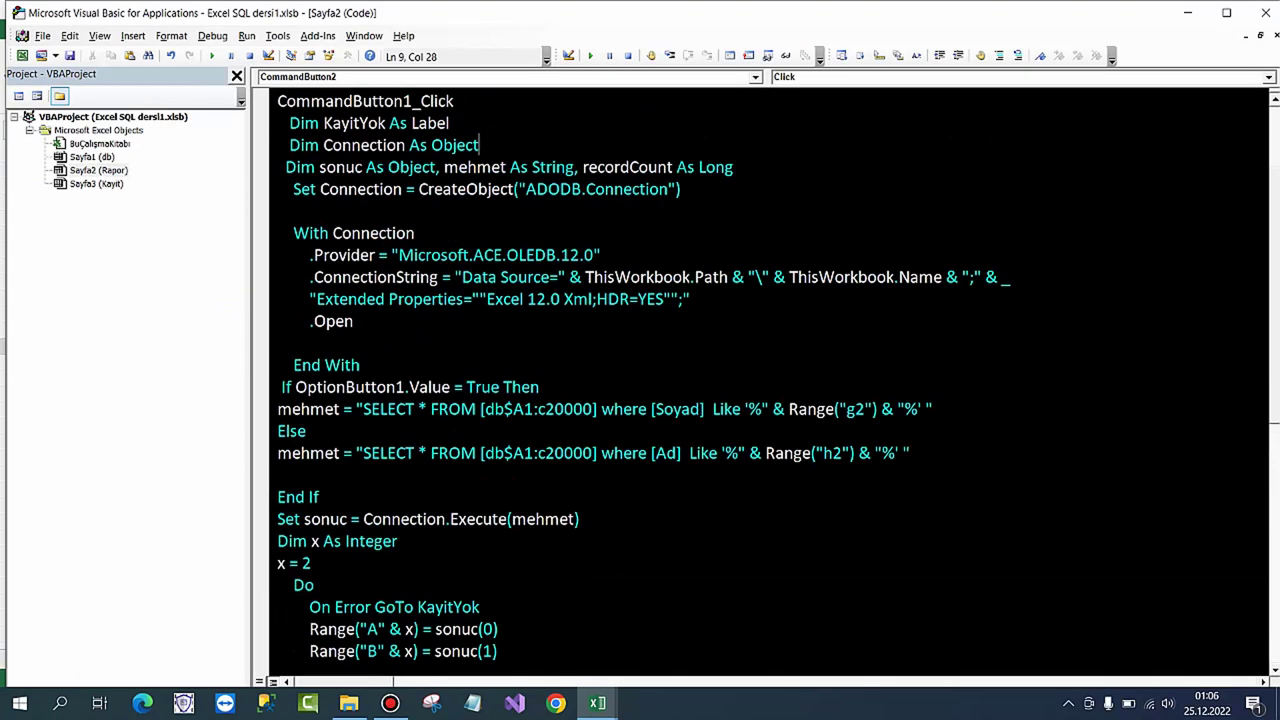
{"action": "scroll", "coordinate": [770, 380], "scroll_direction": "up", "scroll_amount": 2}
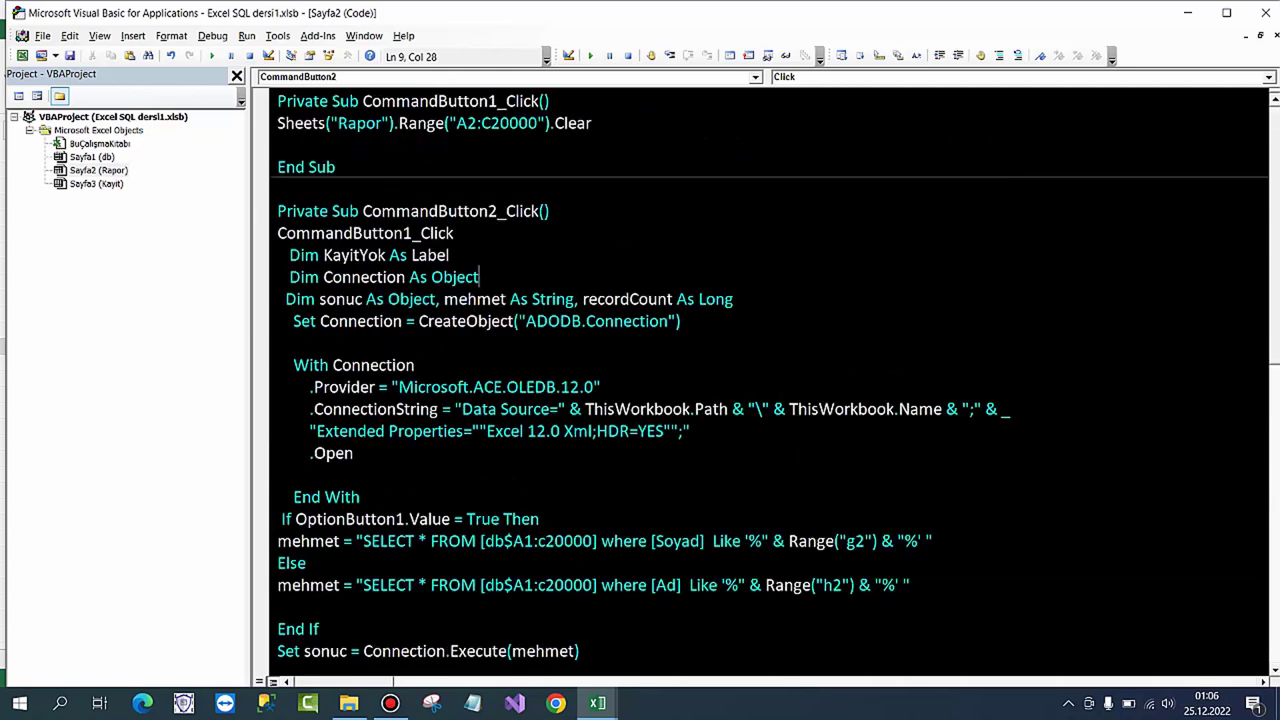
Step: Return to Excel's Kayit sheet and turn on Design Mode from the Developer tab
{"action": "mouse_move", "coordinate": [597, 703]}
{"action": "left_click", "coordinate": [583, 577]}
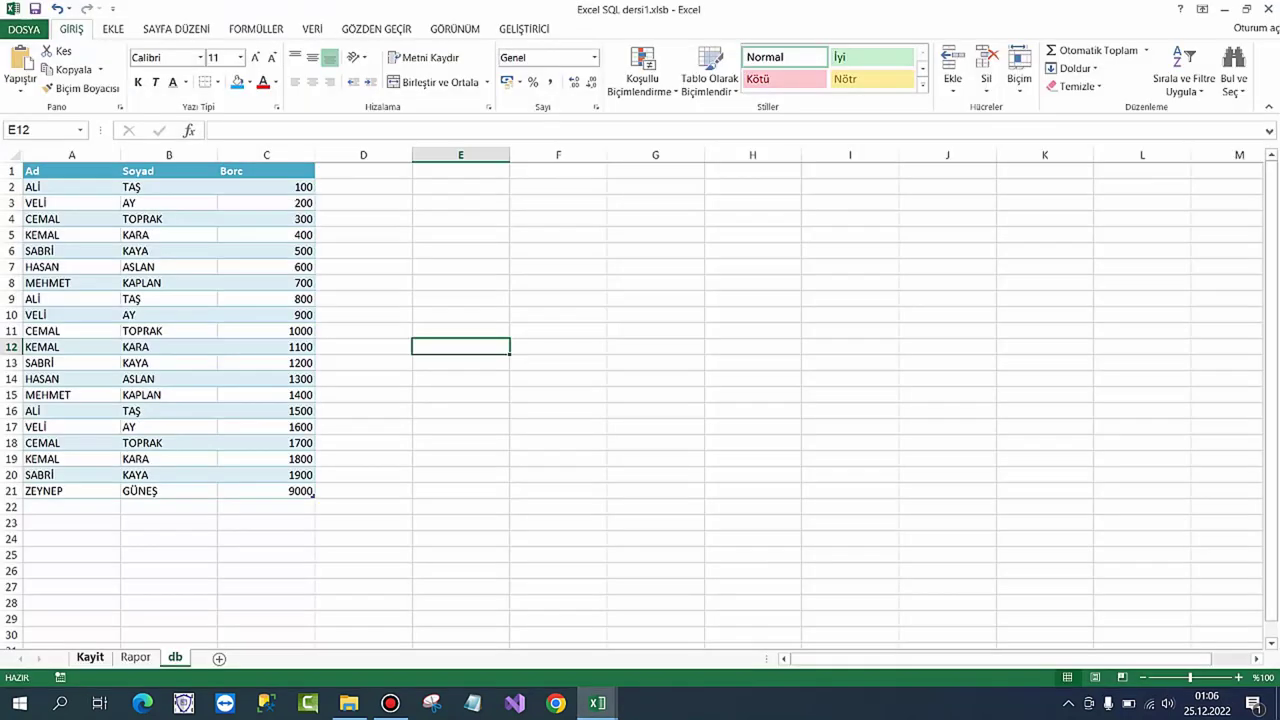
{"action": "key", "text": "ctrl+Page_Up"}
{"action": "key", "text": "ctrl+Page_Up"}
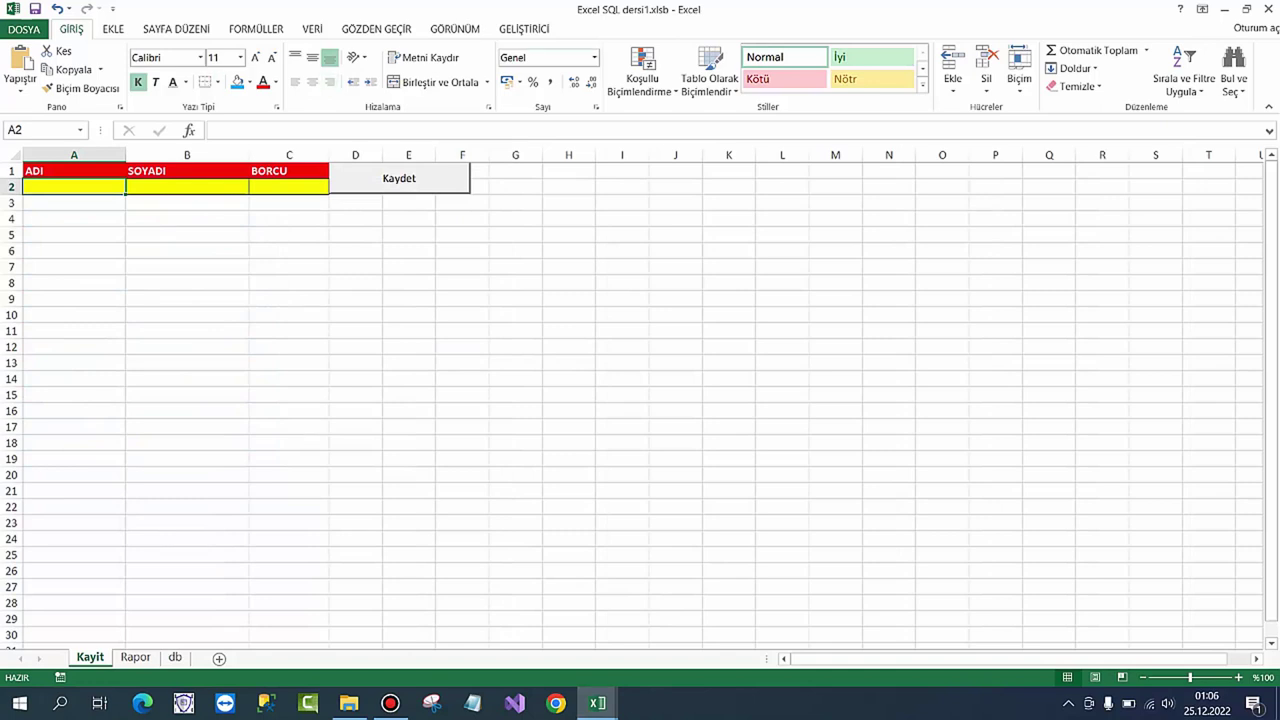
{"action": "left_click", "coordinate": [524, 28]}
{"action": "left_click", "coordinate": [362, 72]}
Step: Open the Kaydet button's code and insert blank lines after the empty-field checks
{"action": "double_click", "coordinate": [399, 178]}
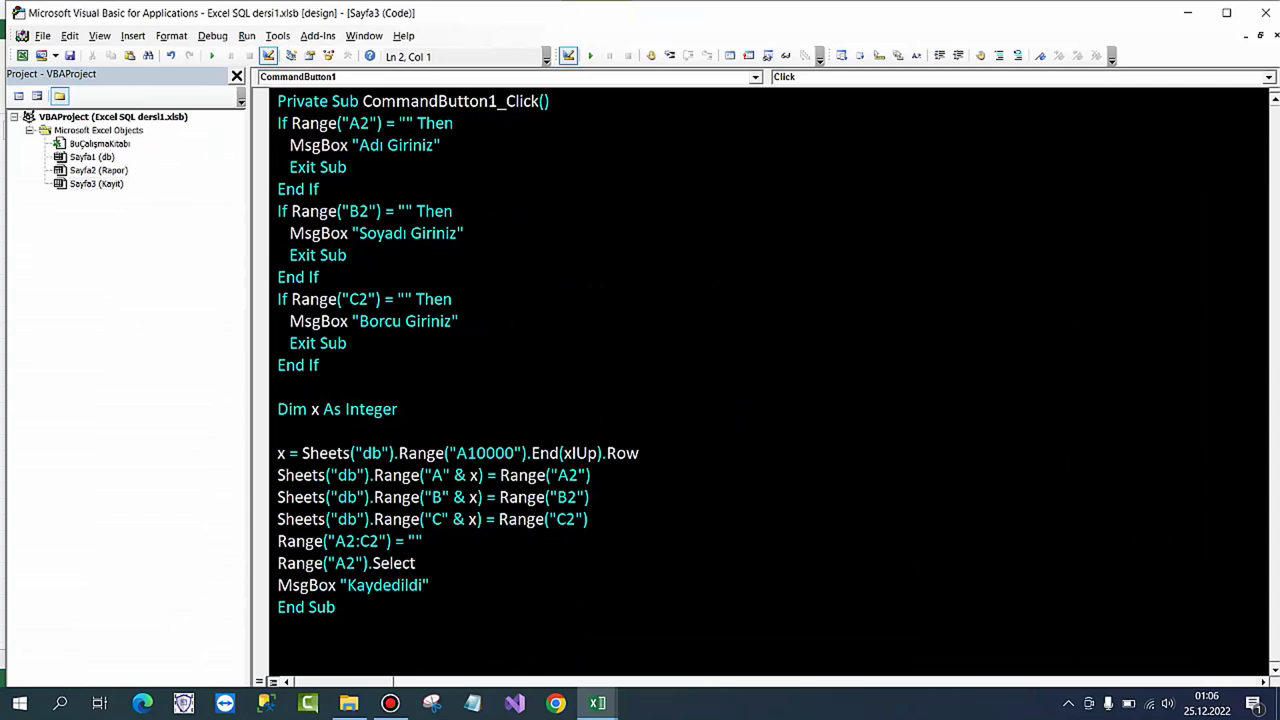
{"action": "left_click_drag", "start_coordinate": [346, 167], "coordinate": [277, 167]}
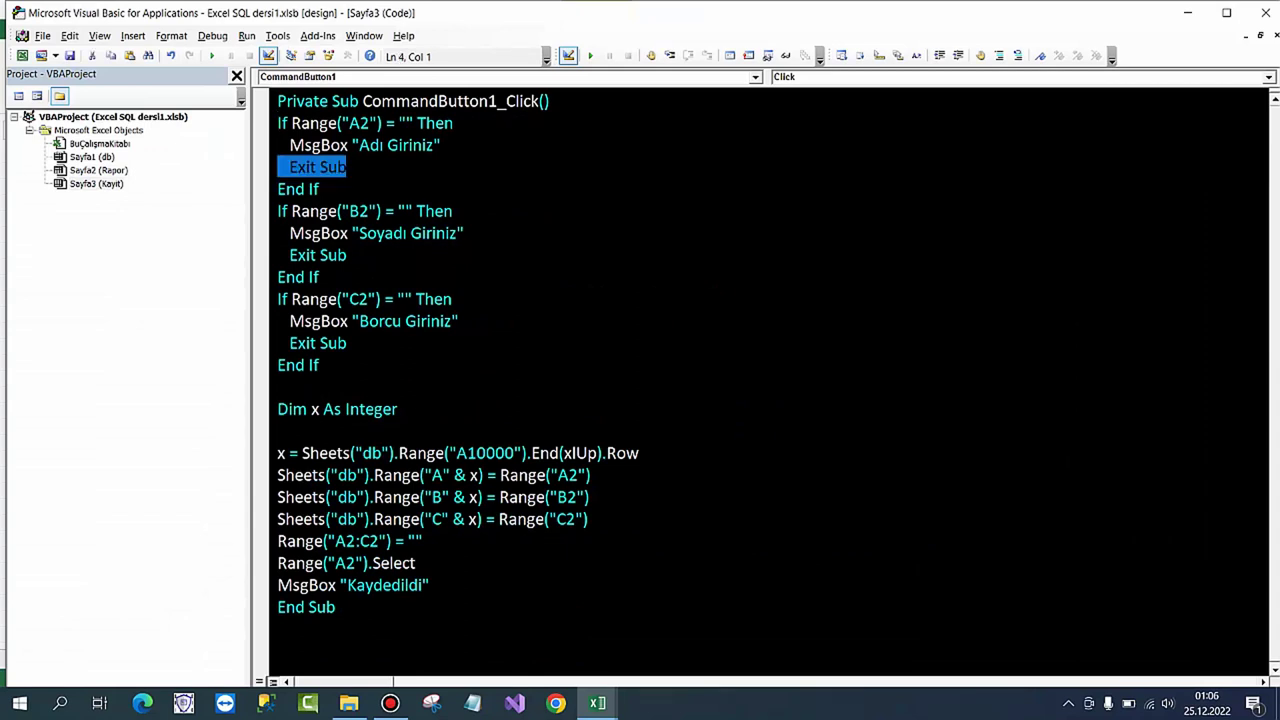
{"action": "left_click", "coordinate": [320, 189]}
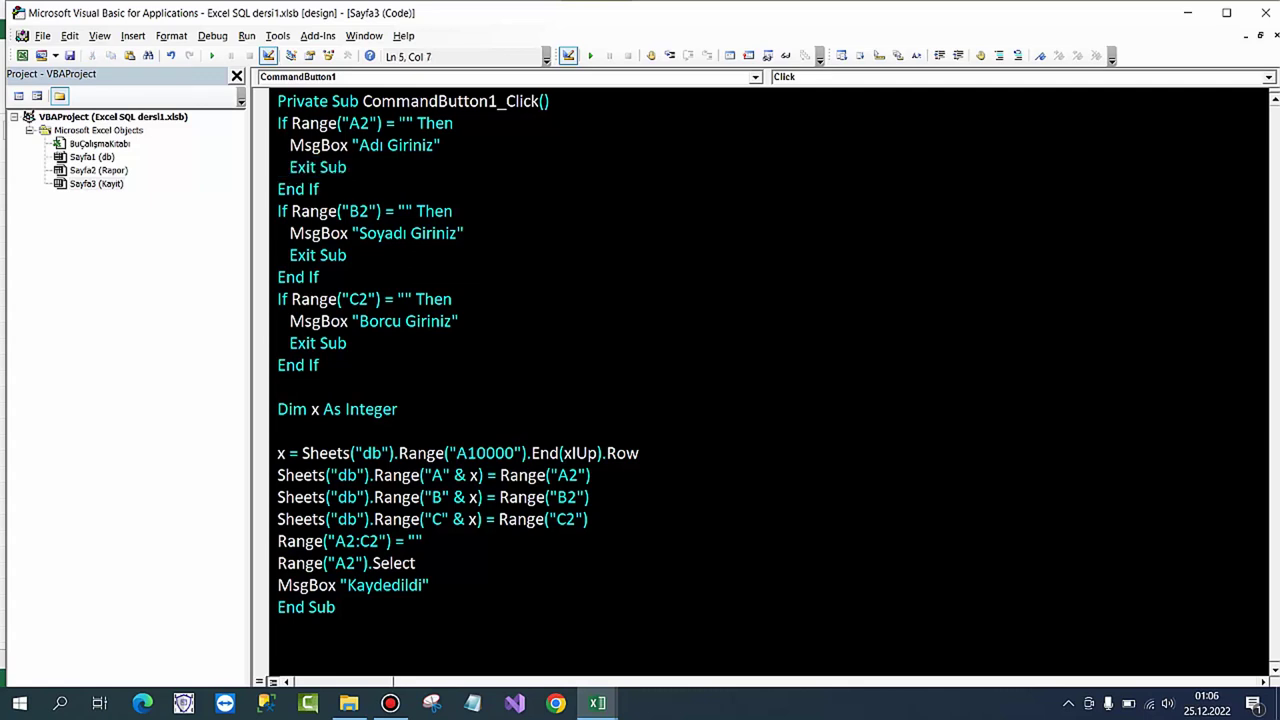
{"action": "key", "text": "Return"}
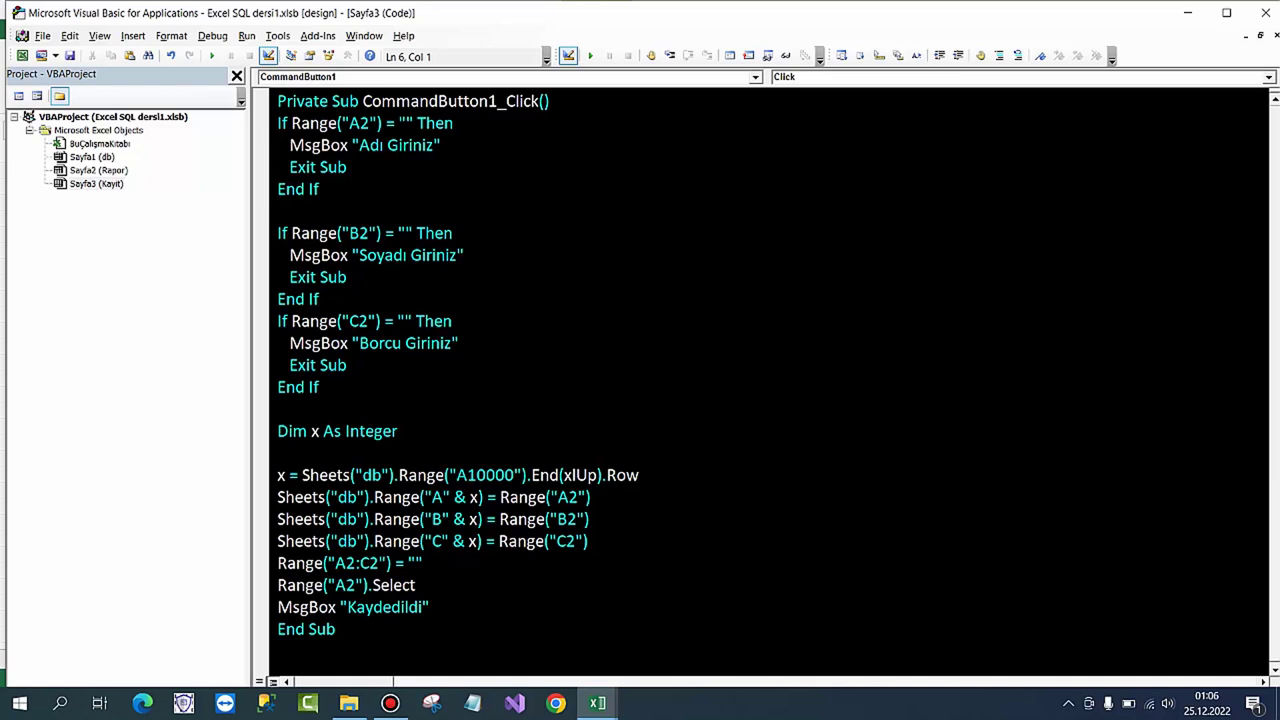
{"action": "left_click", "coordinate": [319, 299]}
{"action": "key", "text": "Return"}
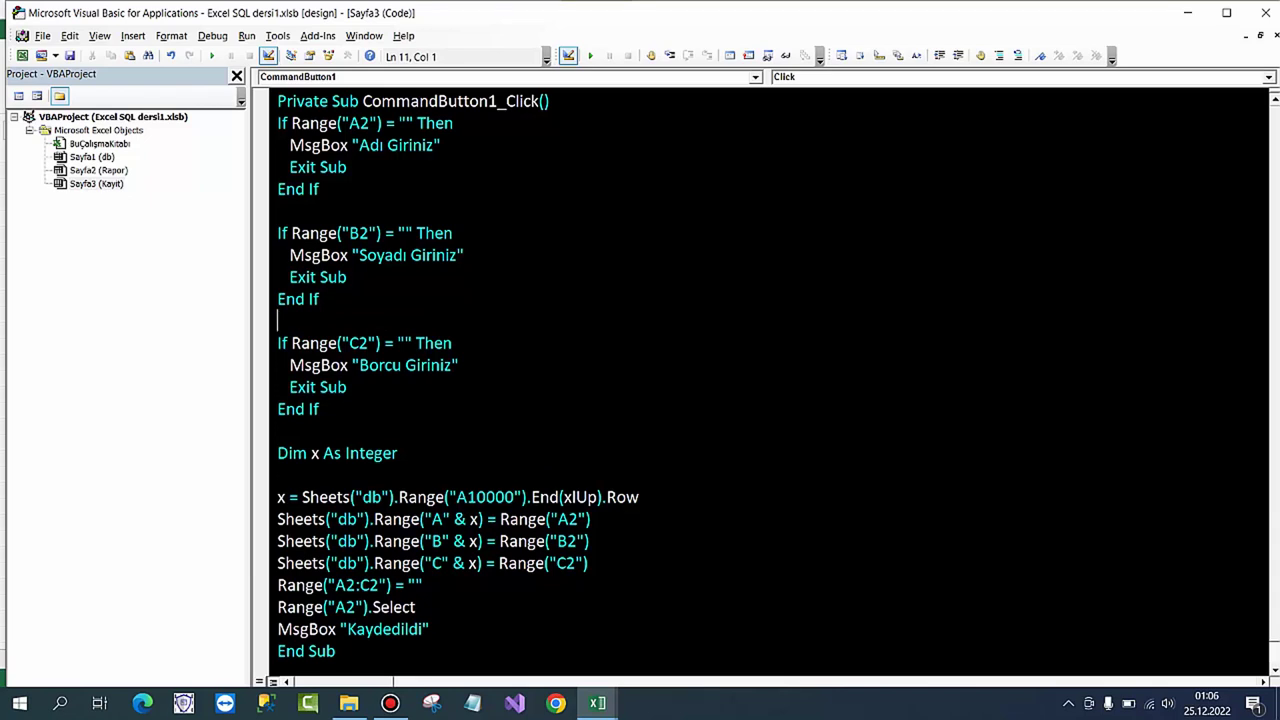
{"action": "left_click", "coordinate": [279, 431]}
{"action": "left_click_drag", "start_coordinate": [346, 387], "coordinate": [286, 387]}
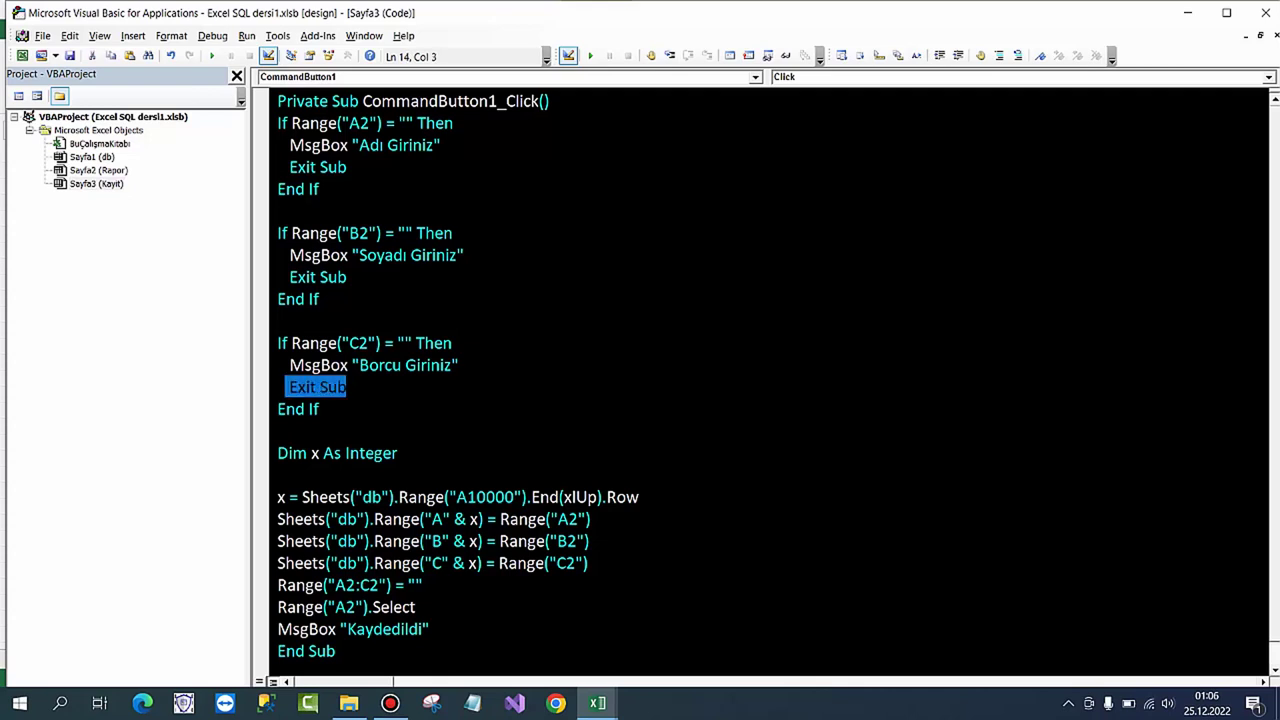
Step: Review the db last-row lookup, the copy line's row index and the A2:C2 clearing line
{"action": "scroll", "coordinate": [776, 378], "scroll_direction": "down", "scroll_amount": 1}
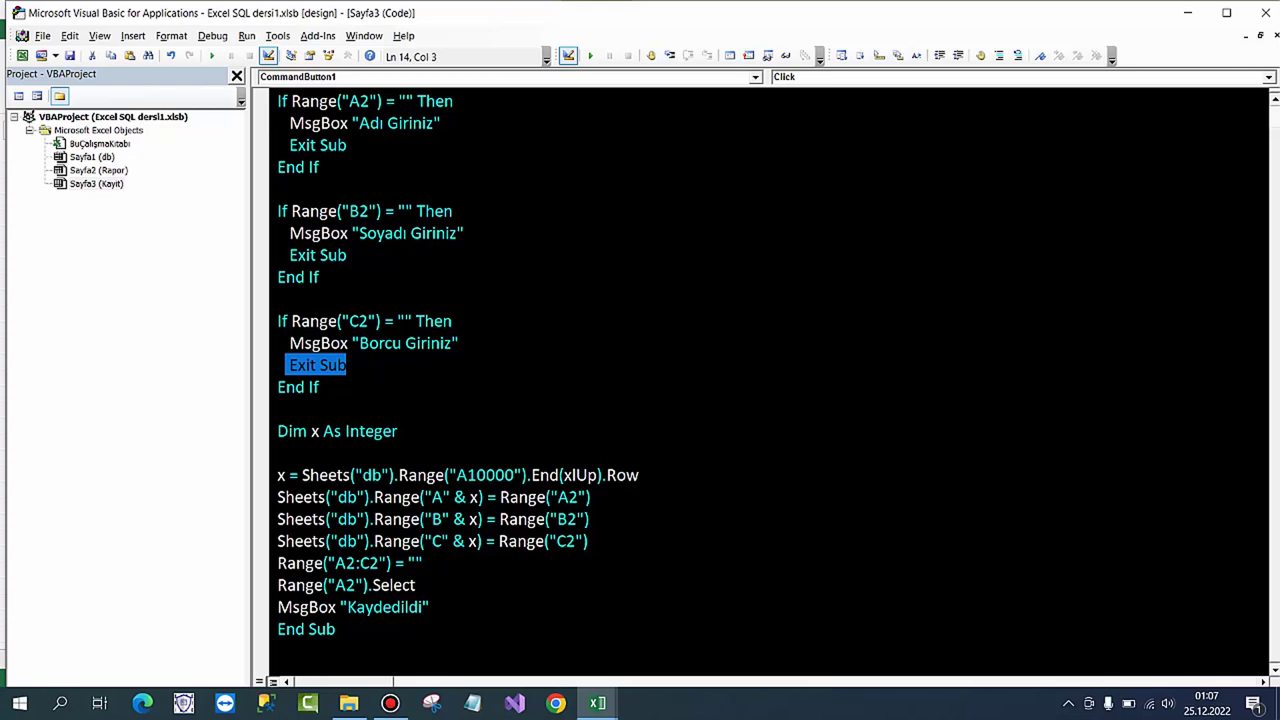
{"action": "left_click_drag", "start_coordinate": [639, 475], "coordinate": [301, 475]}
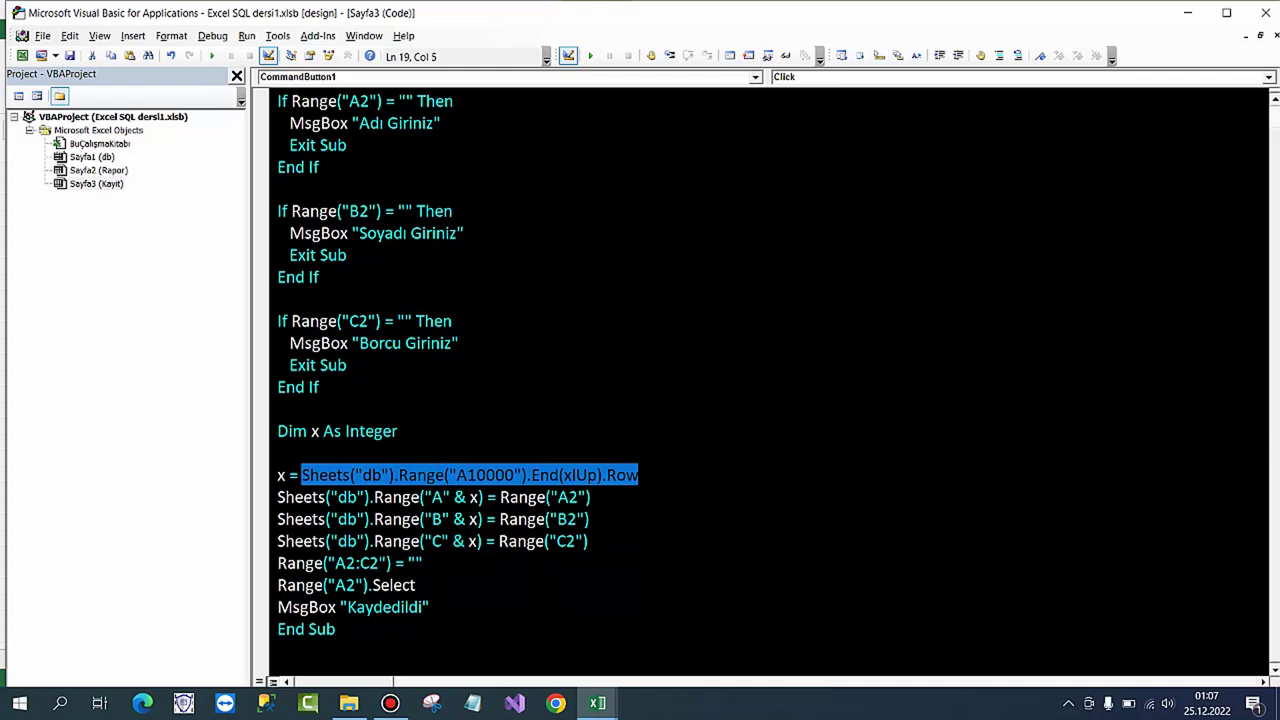
{"action": "left_click", "coordinate": [470, 497]}
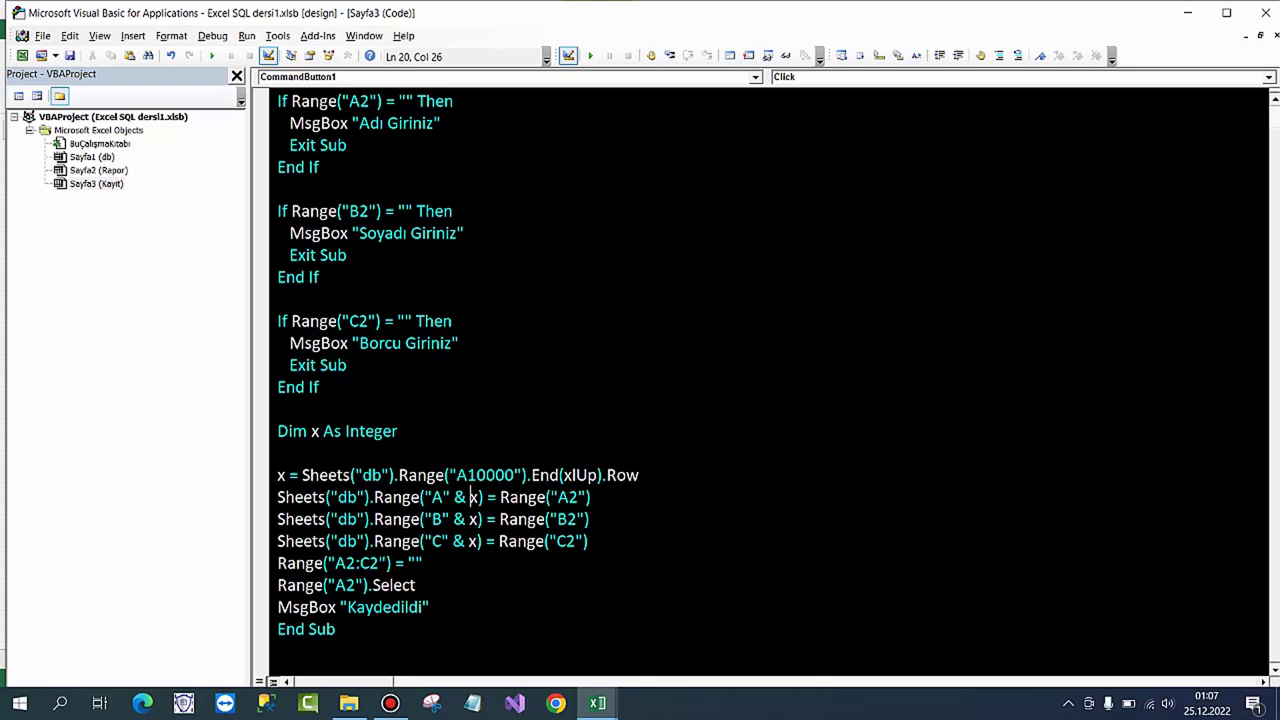
{"action": "left_click_drag", "start_coordinate": [423, 563], "coordinate": [277, 563]}
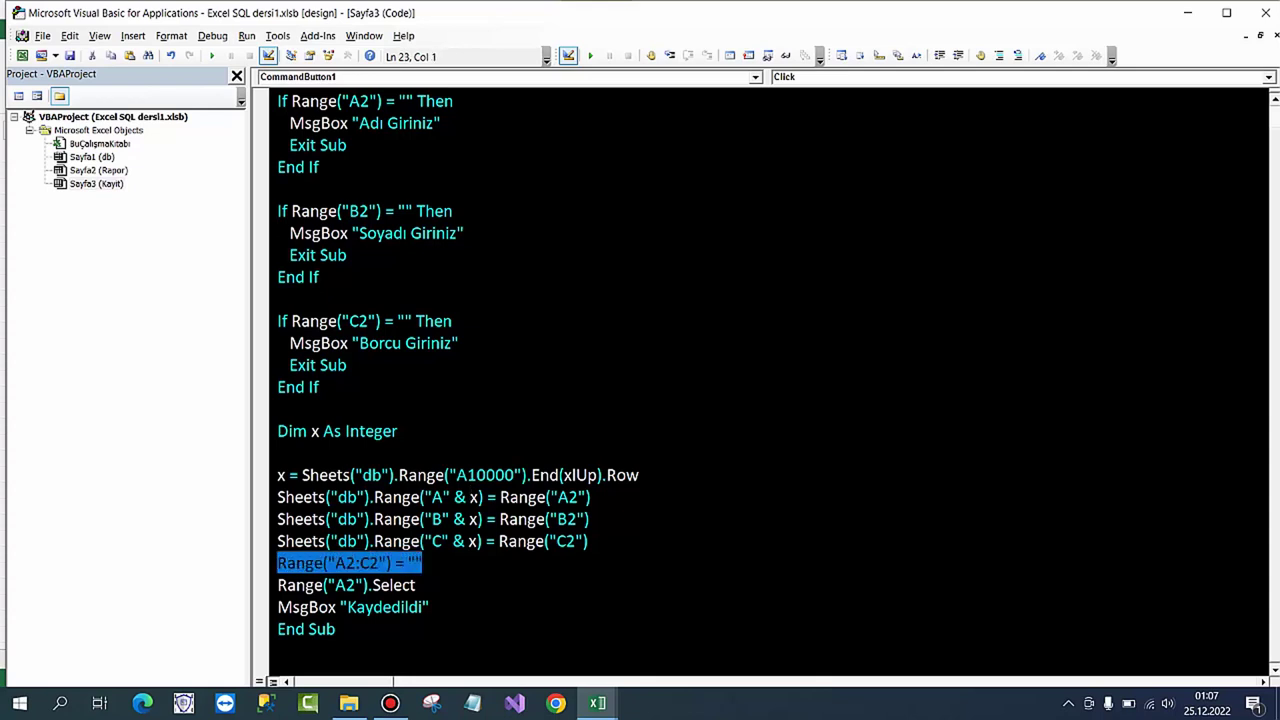
Step: Look at the A2:C2 entry cells in Excel, then go back to the code editor
{"action": "mouse_move", "coordinate": [597, 703]}
{"action": "left_click", "coordinate": [640, 640]}
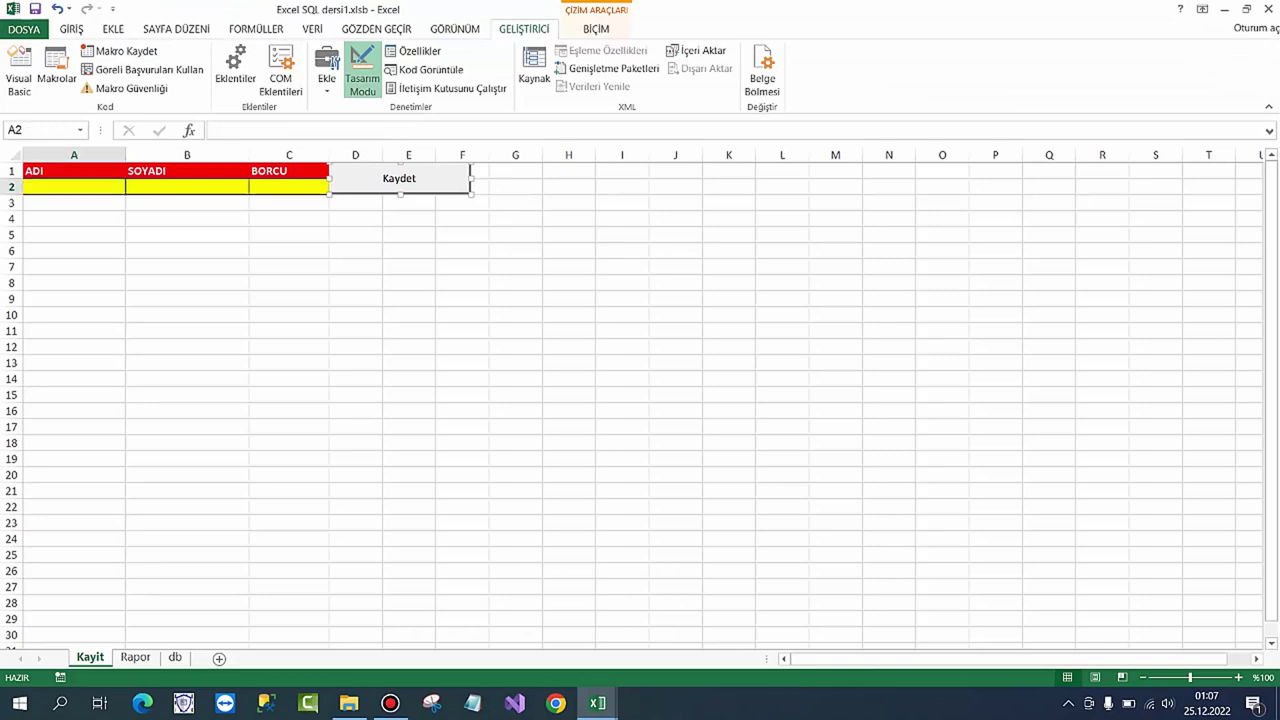
{"action": "left_click_drag", "start_coordinate": [74, 186], "coordinate": [289, 186]}
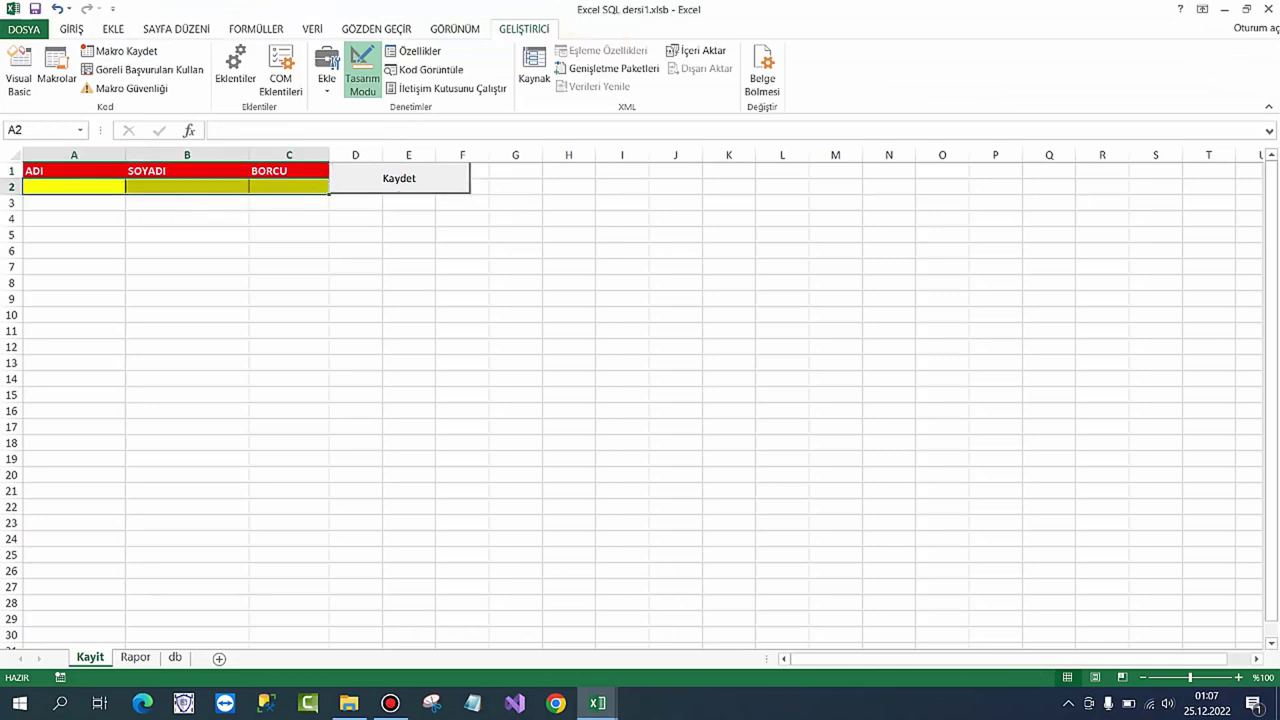
{"action": "left_click", "coordinate": [289, 234]}
{"action": "left_click", "coordinate": [597, 703]}
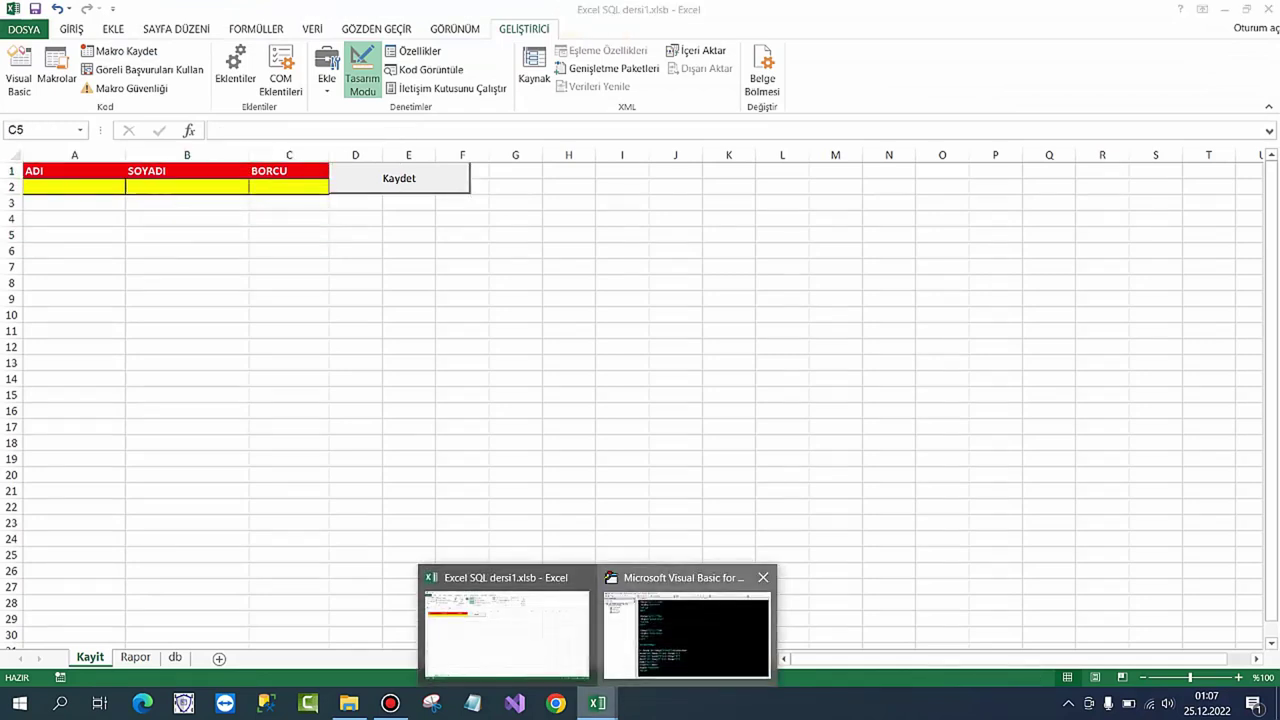
{"action": "left_click", "coordinate": [686, 635]}
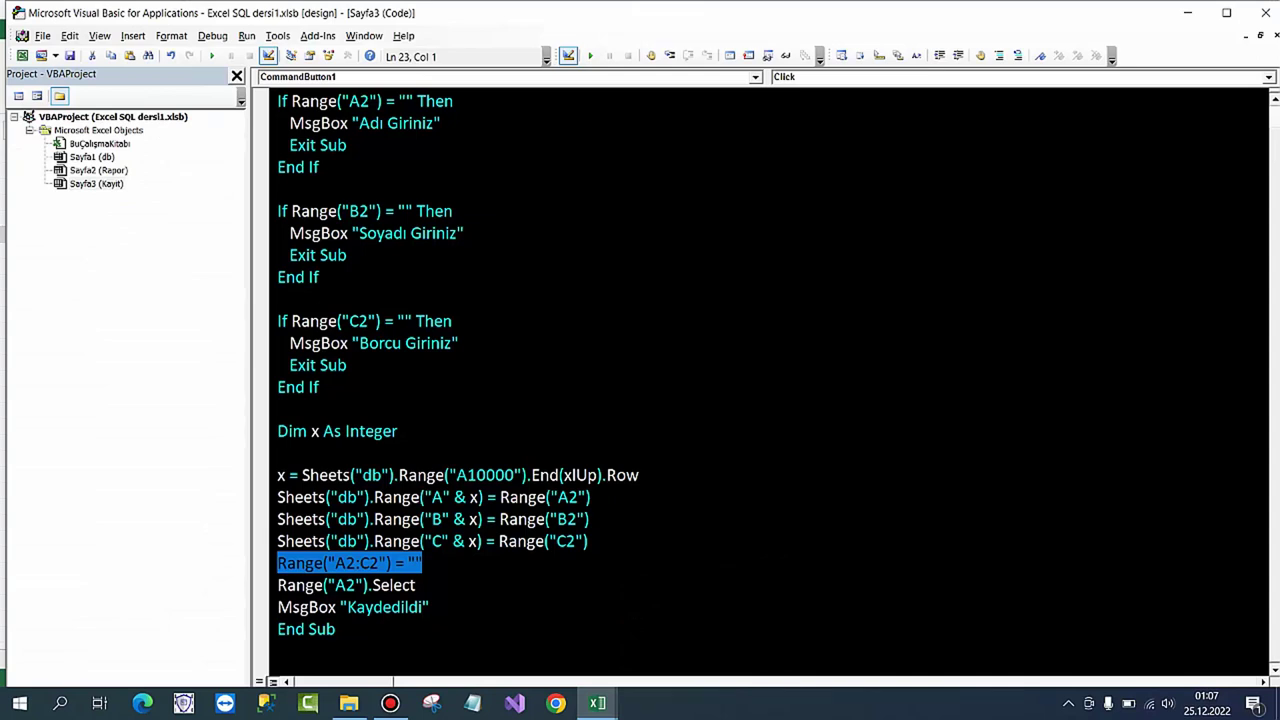
{"action": "scroll", "coordinate": [770, 378], "scroll_direction": "up", "scroll_amount": 1}
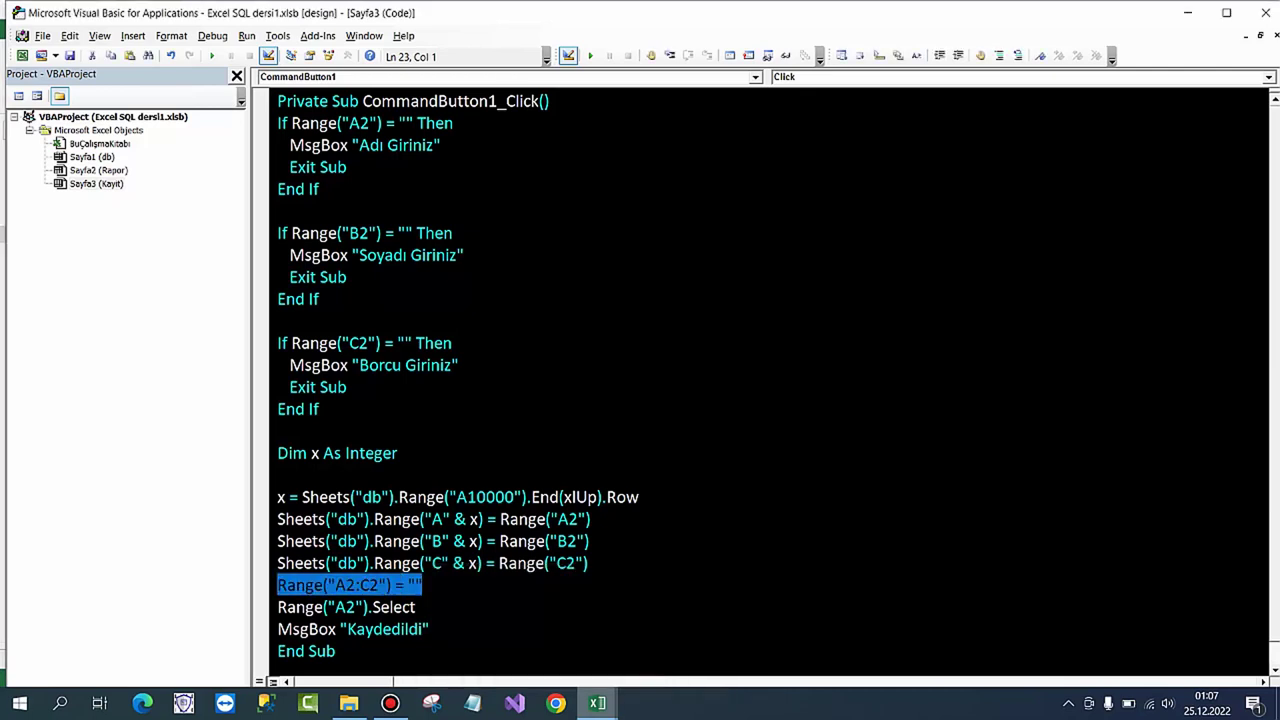
Step: Return to the Rapor sheet, turn off Design Mode, and clear previous results with Temizle
{"action": "mouse_move", "coordinate": [597, 703]}
{"action": "left_click", "coordinate": [503, 640]}
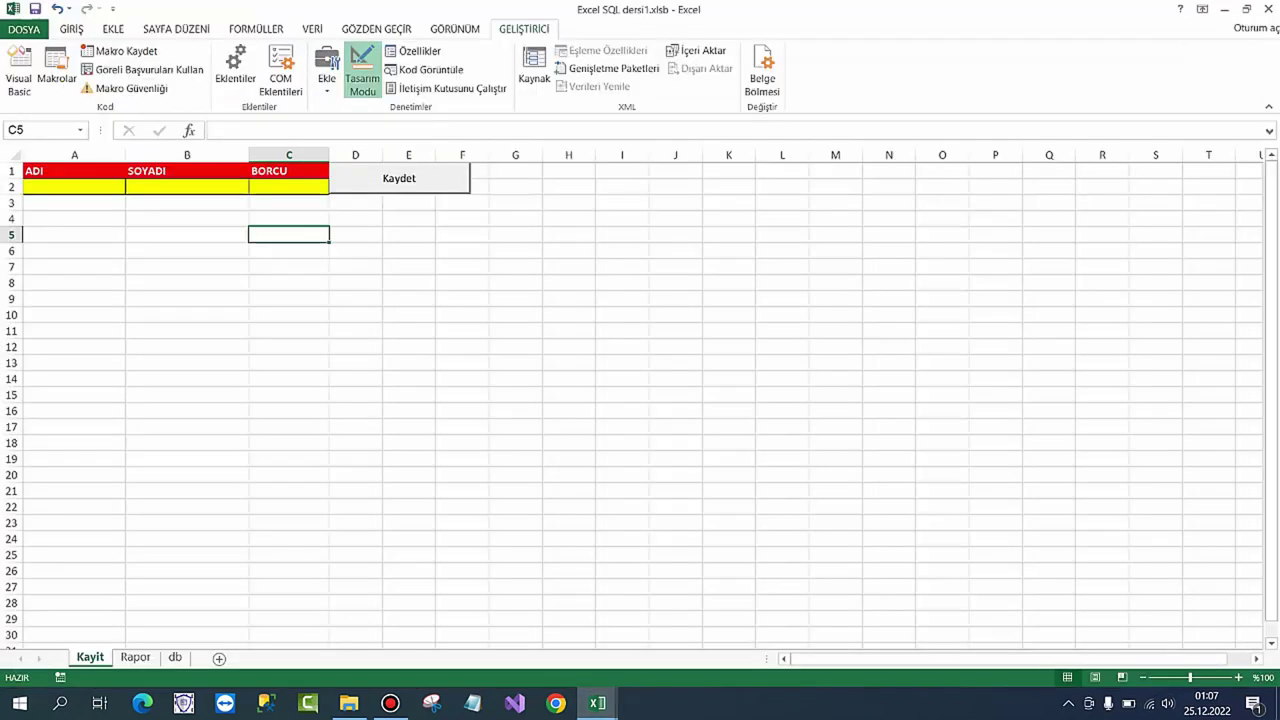
{"action": "left_click", "coordinate": [135, 657]}
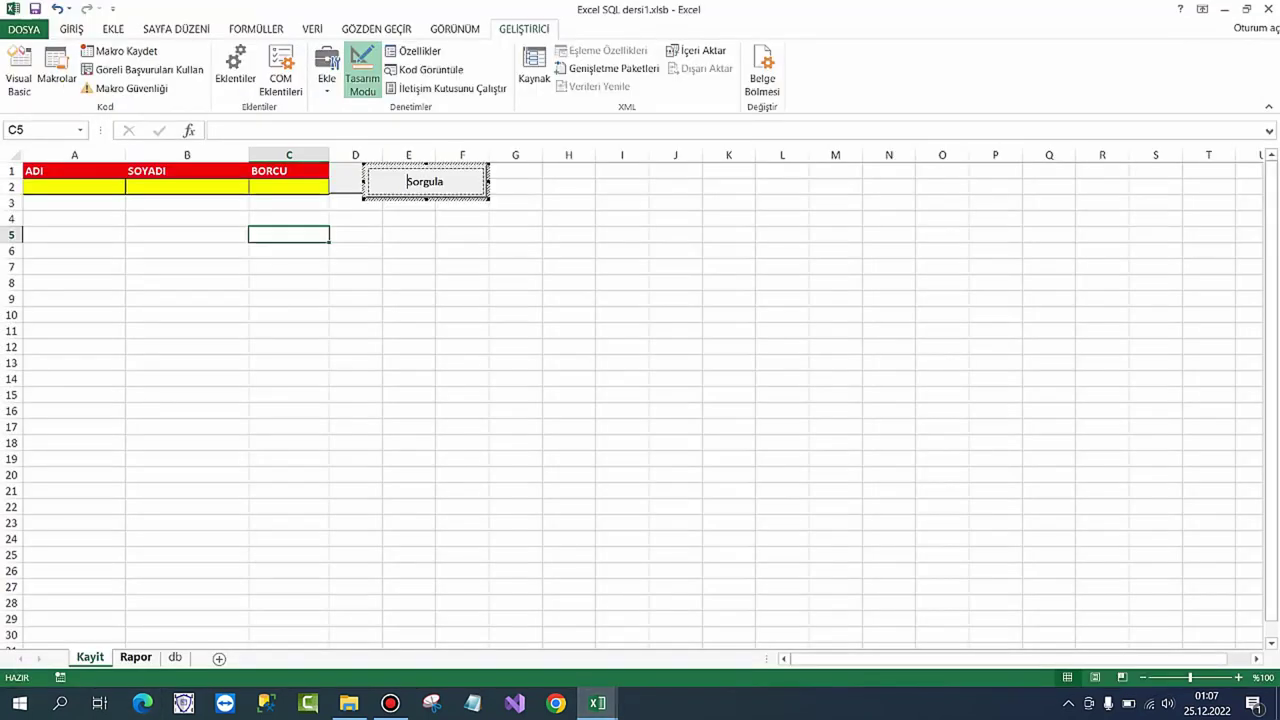
{"action": "left_click", "coordinate": [366, 330]}
{"action": "left_click", "coordinate": [362, 72]}
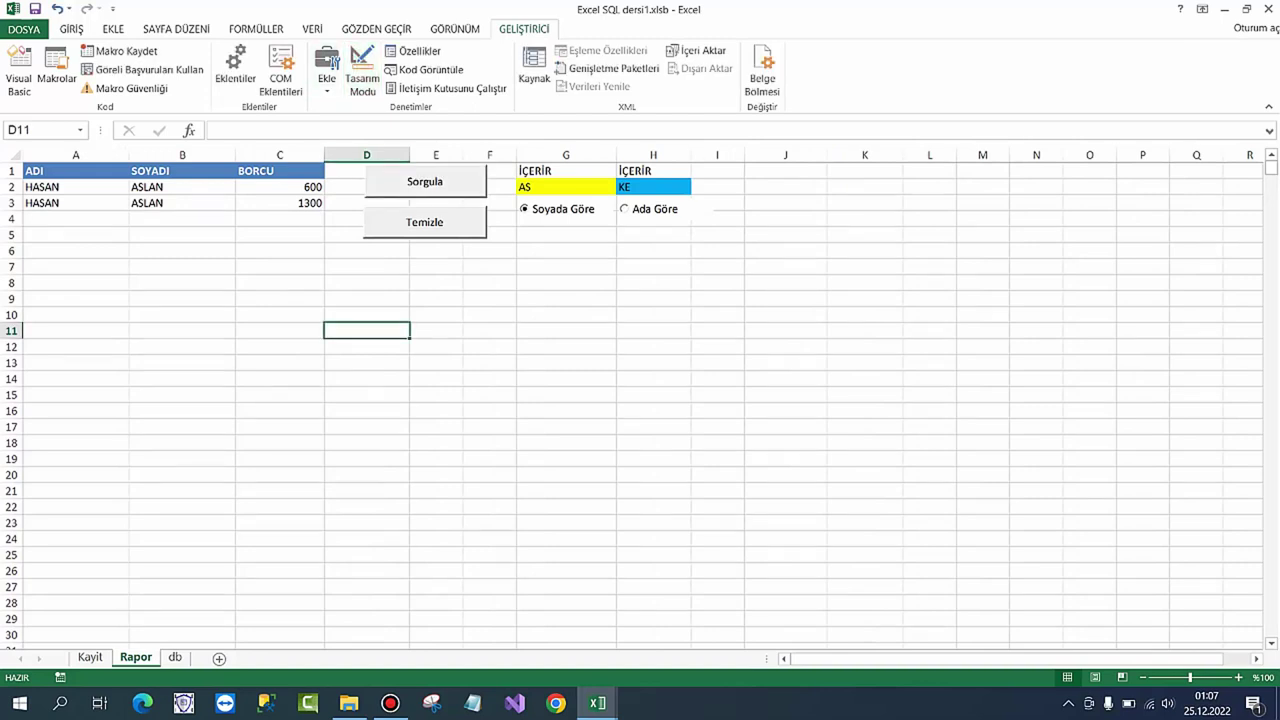
{"action": "left_click", "coordinate": [424, 222]}
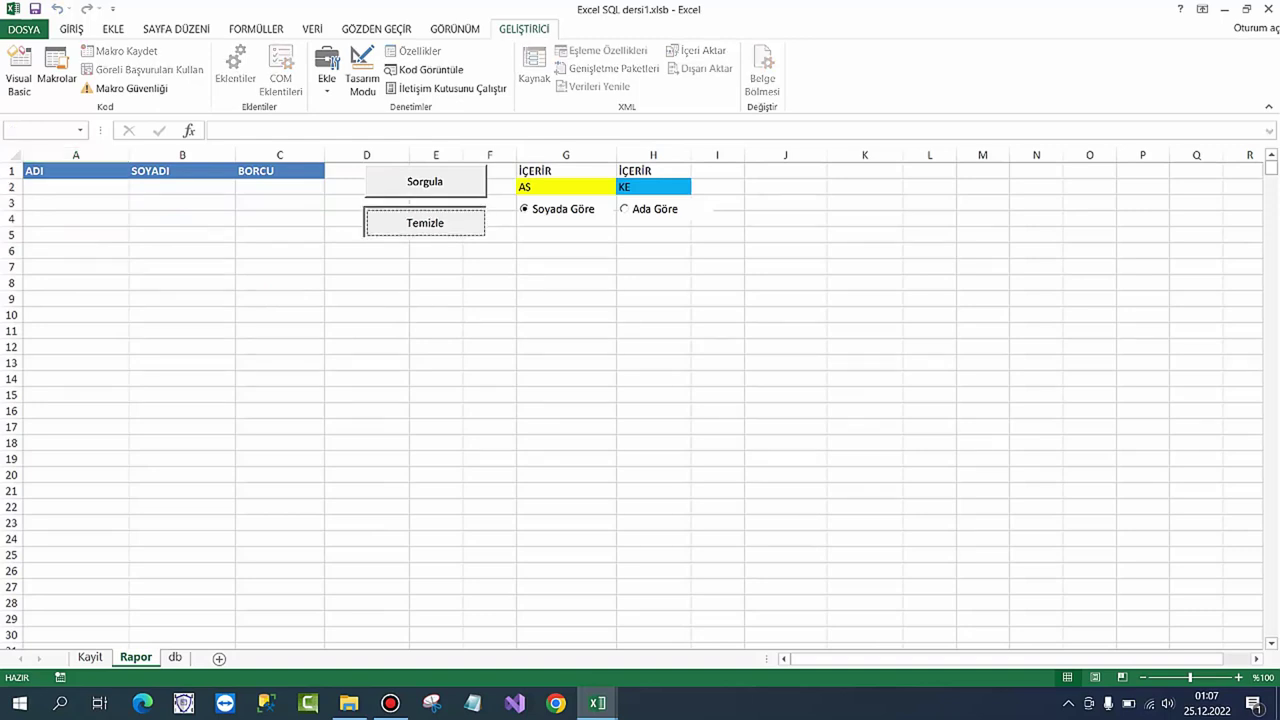
Step: Run the surname search for AS, then the Ada Göre name search, and clear results
{"action": "left_click", "coordinate": [424, 181]}
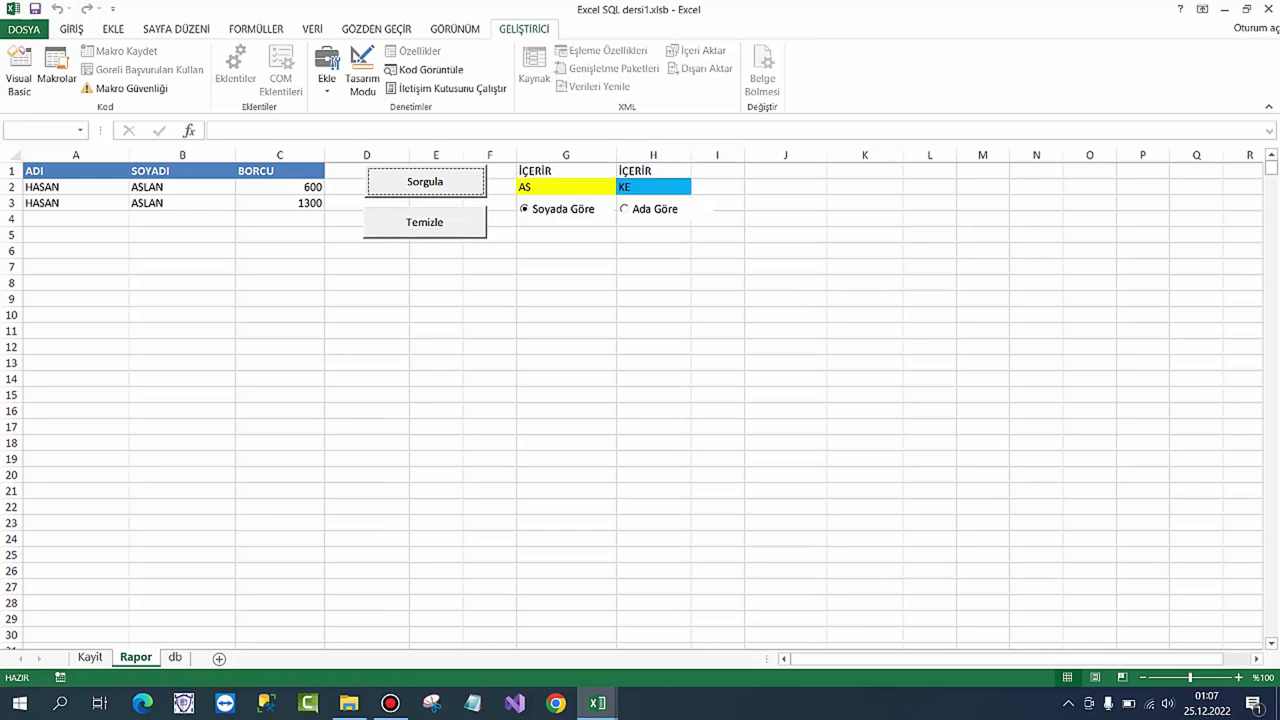
{"action": "left_click", "coordinate": [625, 209]}
{"action": "left_click", "coordinate": [424, 181]}
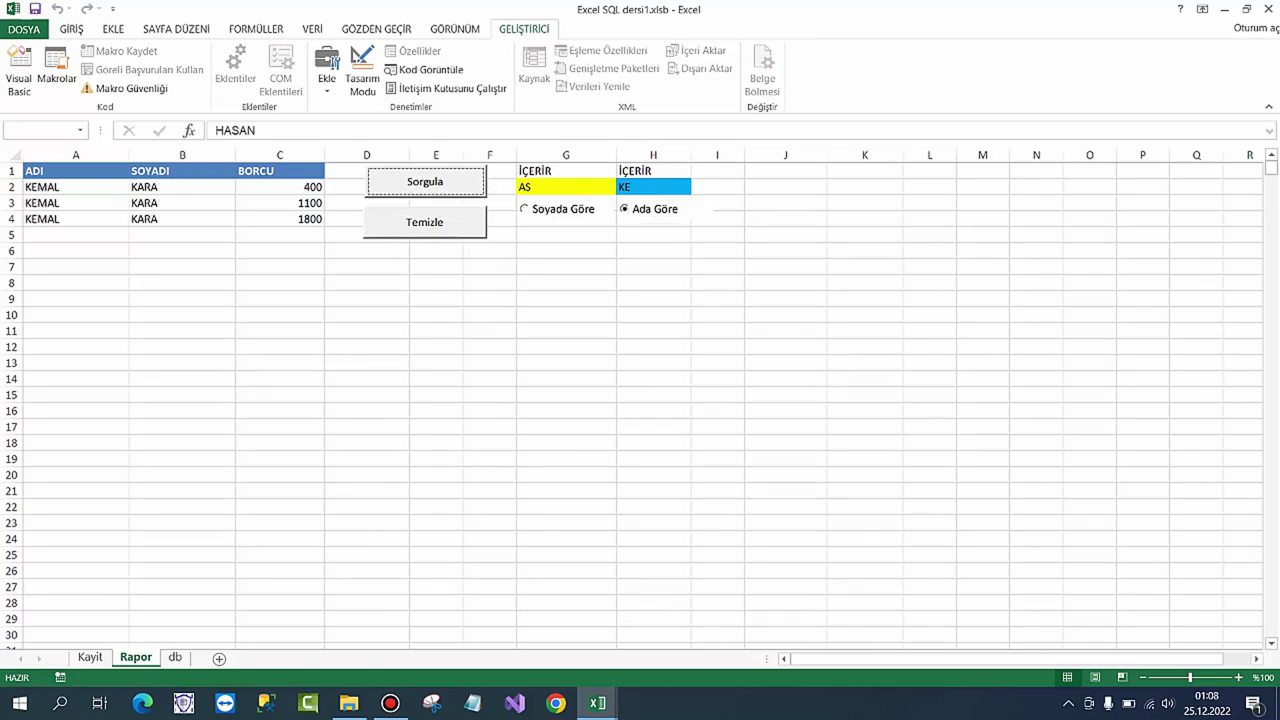
{"action": "left_click", "coordinate": [424, 222]}
{"action": "left_click", "coordinate": [424, 181]}
{"action": "left_click", "coordinate": [424, 222]}
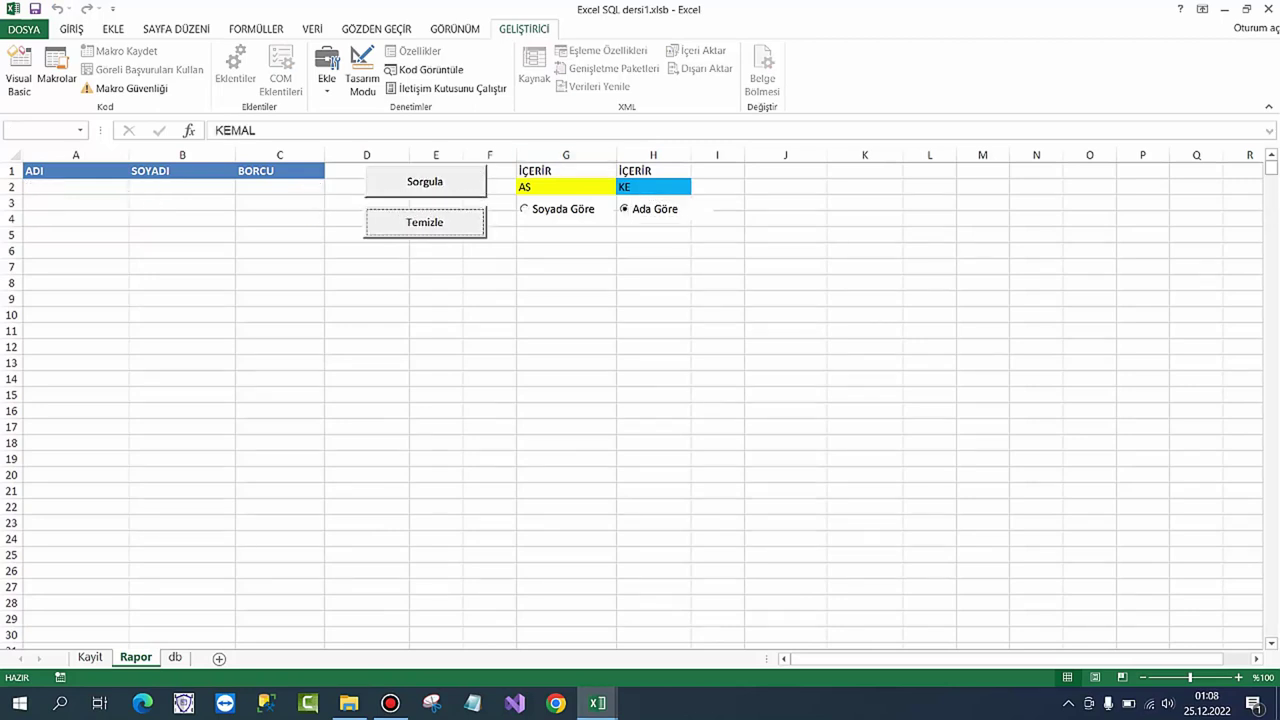
Step: Re-enable Design Mode and open the Sorgula button's code
{"action": "left_click", "coordinate": [362, 78]}
{"action": "left_click", "coordinate": [75, 186]}
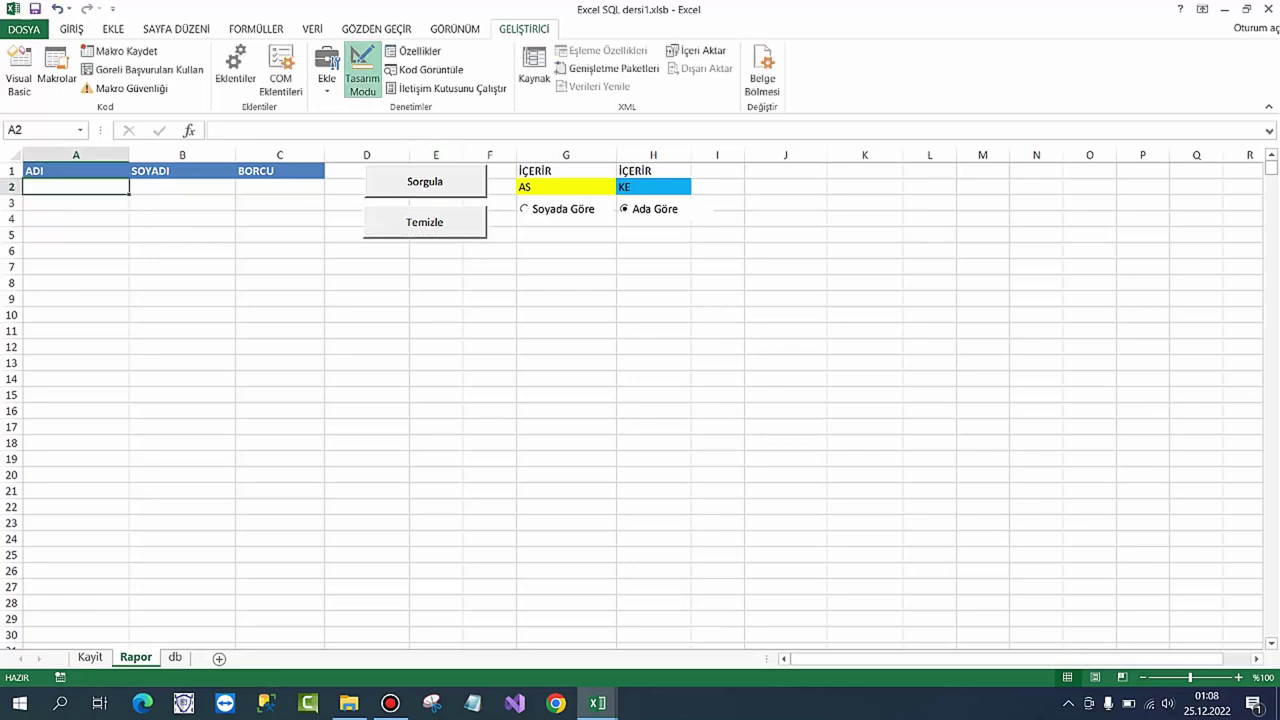
{"action": "double_click", "coordinate": [424, 222]}
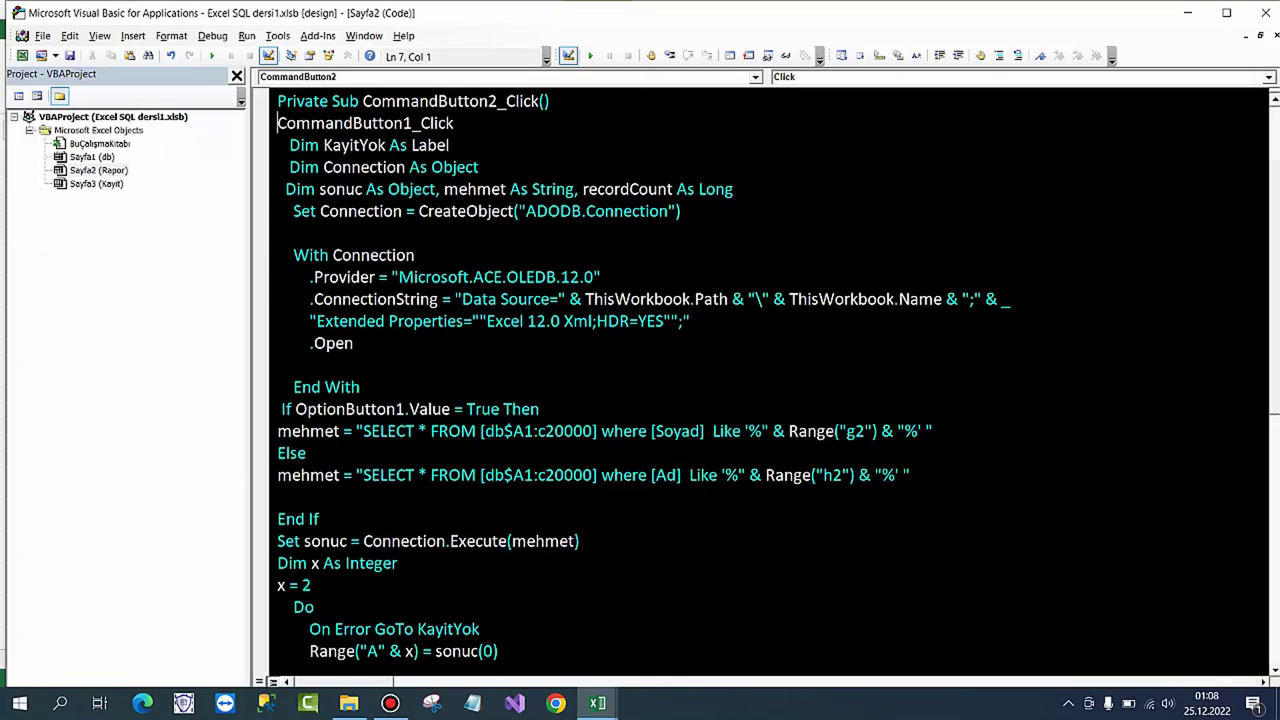
{"action": "mouse_move", "coordinate": [286, 189]}
{"action": "left_mouse_down"}
{"action": "mouse_move", "coordinate": [296, 365]}
{"action": "mouse_move", "coordinate": [360, 388]}
{"action": "left_mouse_up"}
{"action": "scroll", "coordinate": [770, 378], "scroll_direction": "down", "scroll_amount": 3}
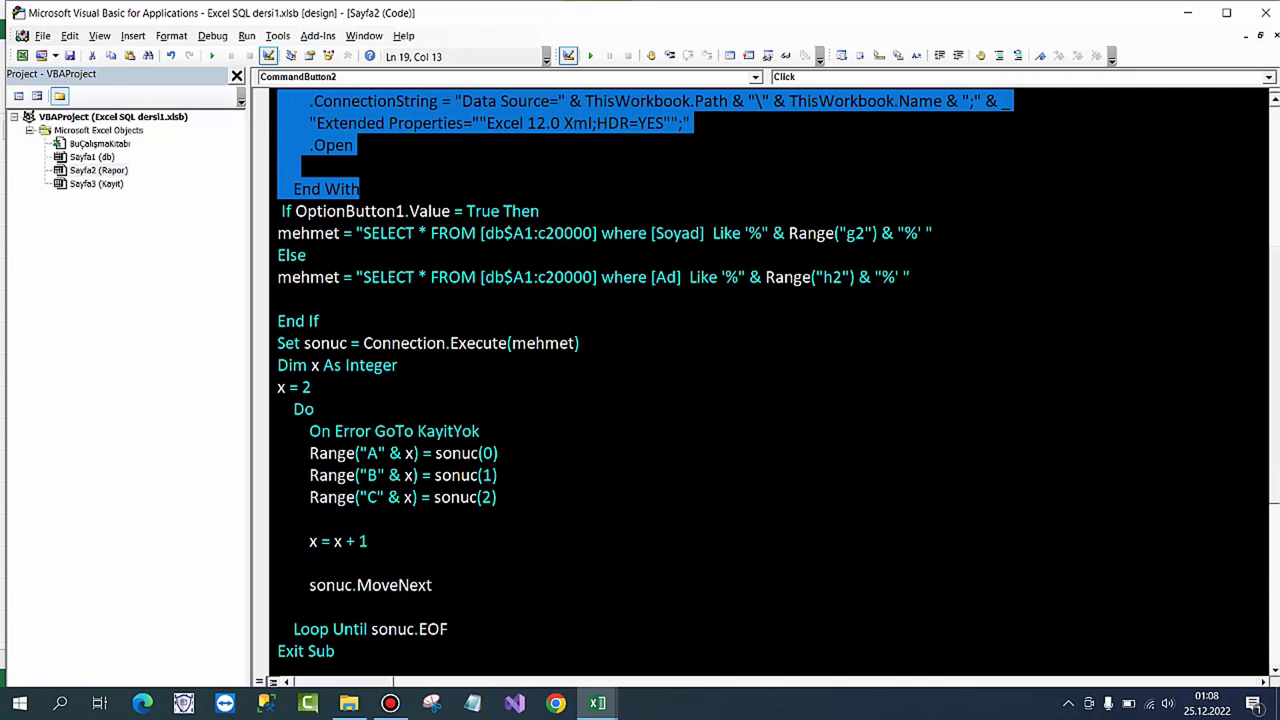
{"action": "left_click", "coordinate": [332, 233]}
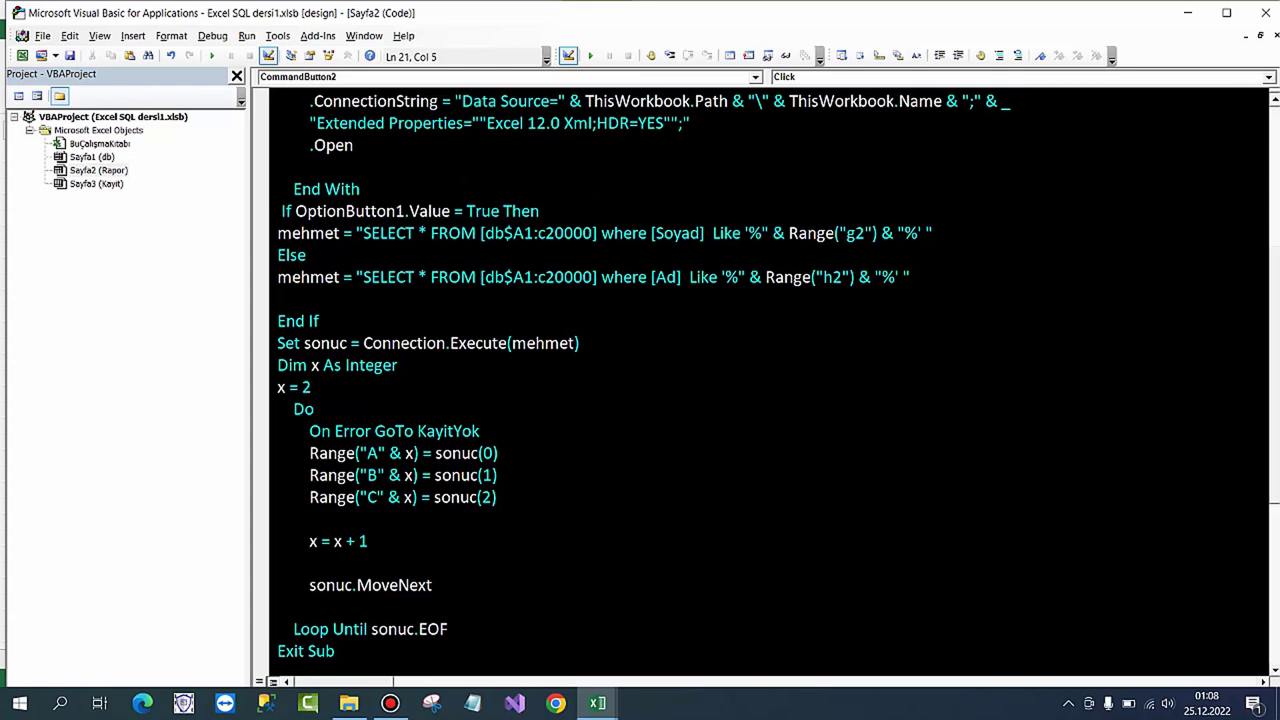
{"action": "left_click_drag", "start_coordinate": [599, 233], "coordinate": [483, 233]}
{"action": "key", "text": "shift+Left"}
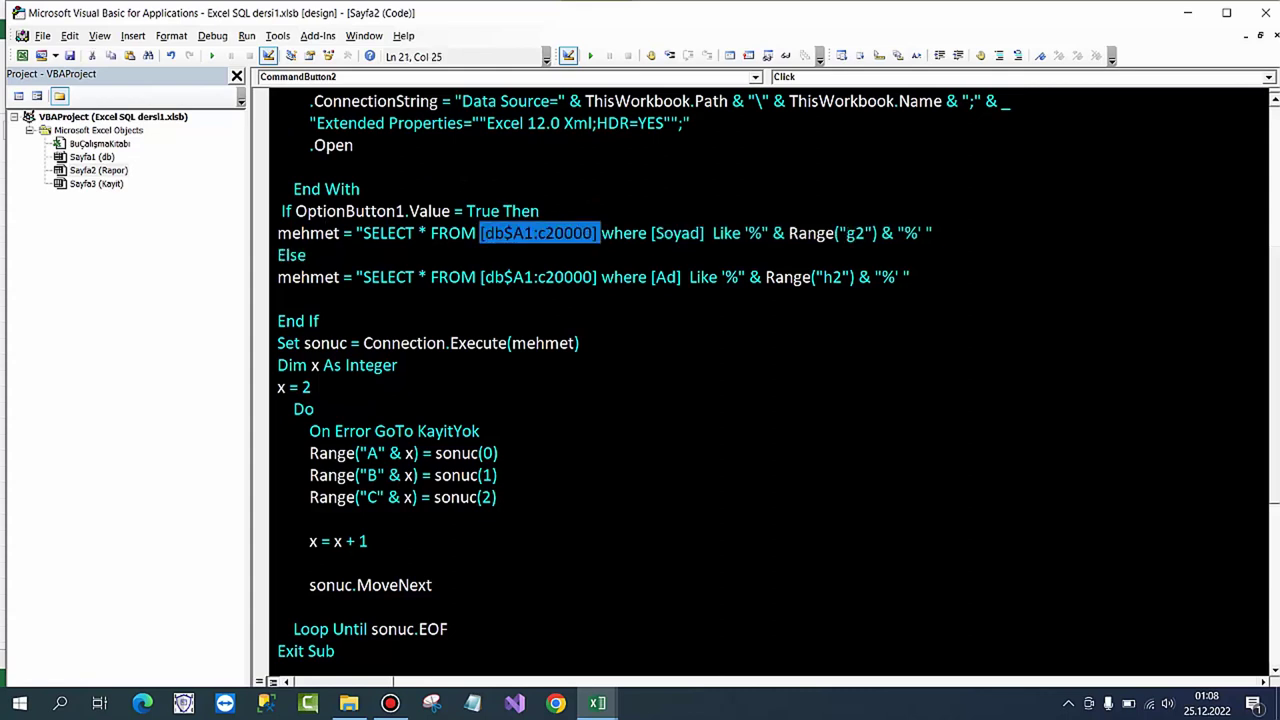
{"action": "left_click", "coordinate": [632, 233]}
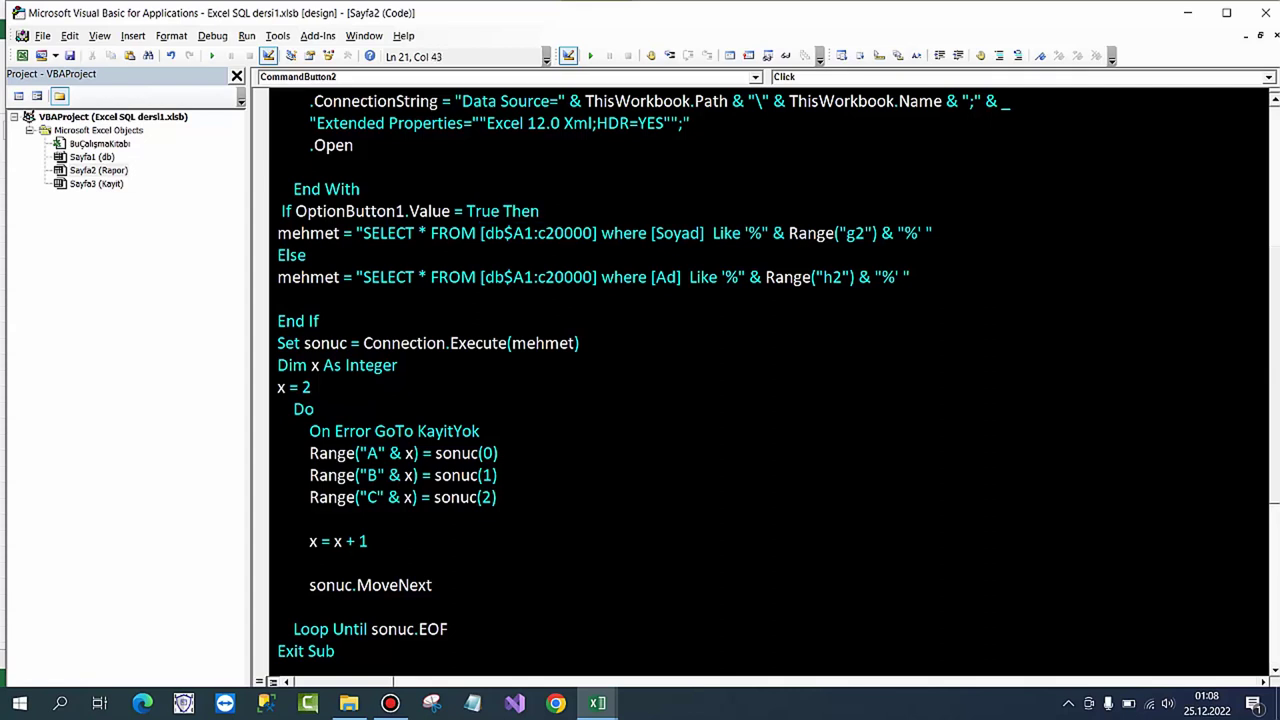
{"action": "left_click", "coordinate": [699, 233]}
{"action": "left_click", "coordinate": [748, 233]}
{"action": "left_click_drag", "start_coordinate": [920, 233], "coordinate": [904, 233]}
{"action": "left_click_drag", "start_coordinate": [762, 233], "coordinate": [748, 233]}
{"action": "key", "text": "Delete"}
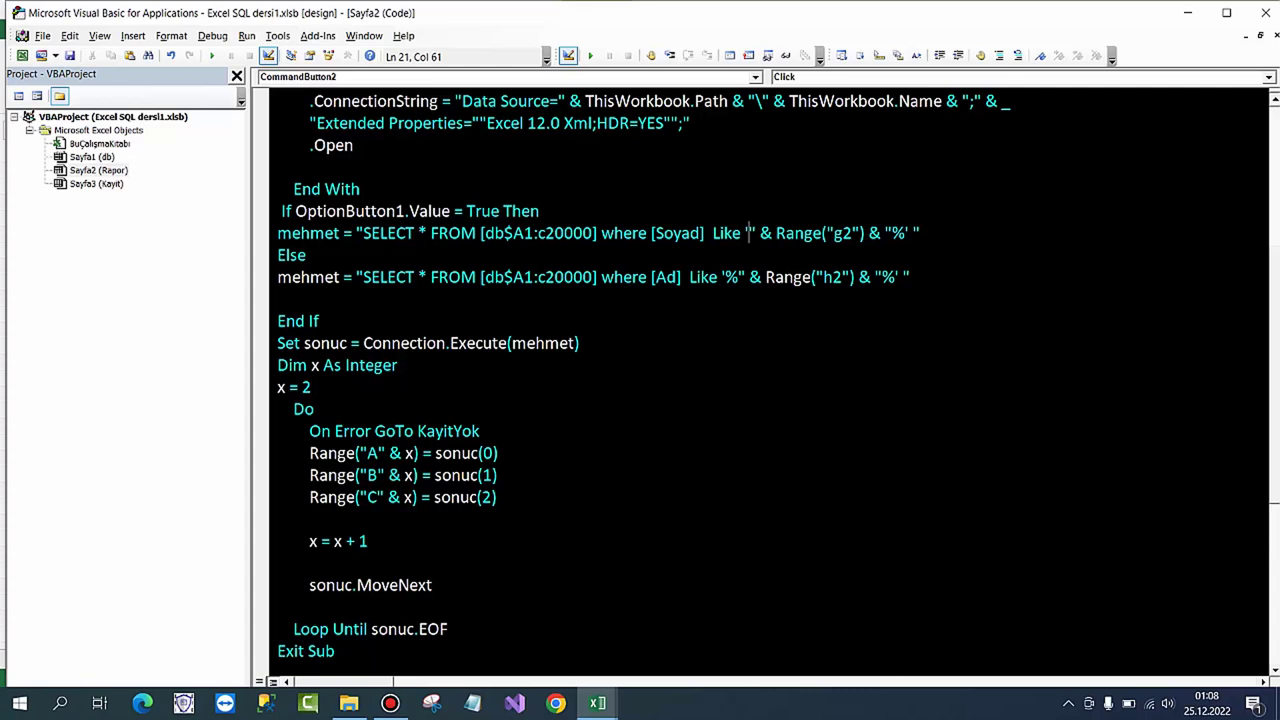
{"action": "type", "text": "%"}
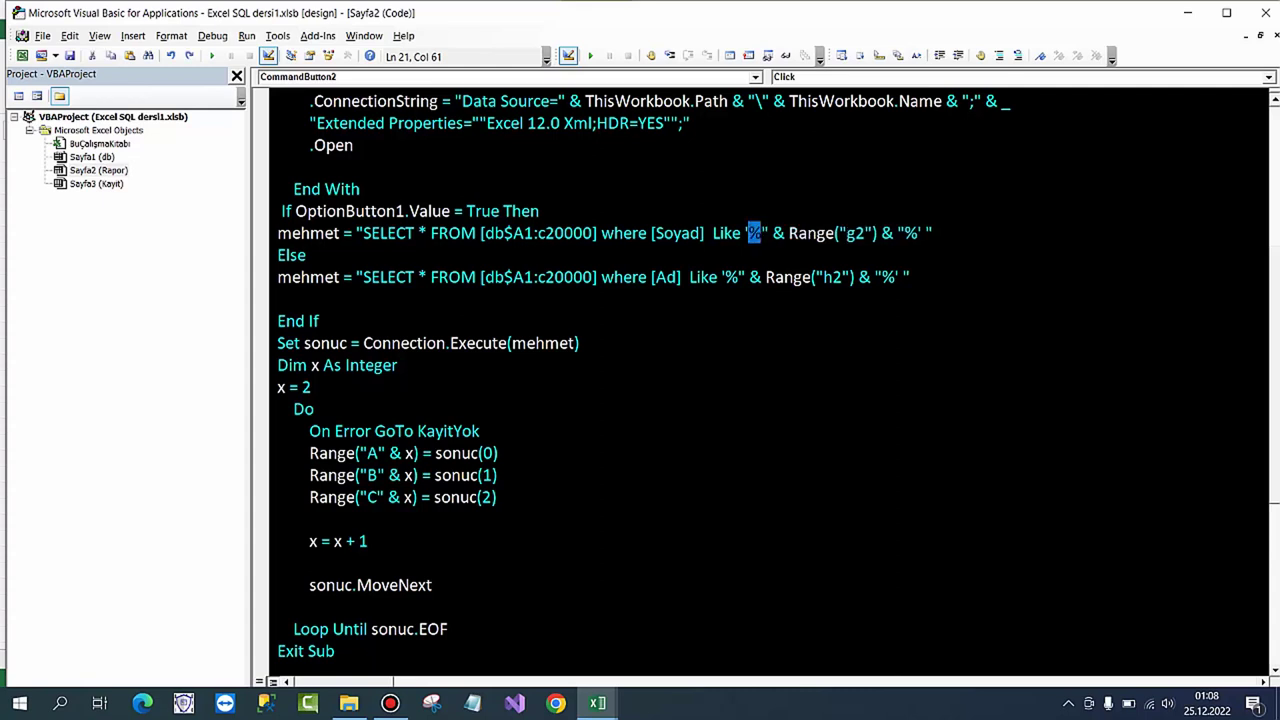
{"action": "left_click", "coordinate": [306, 255]}
{"action": "left_click_drag", "start_coordinate": [905, 233], "coordinate": [918, 233]}
{"action": "key", "text": "BackSpace"}
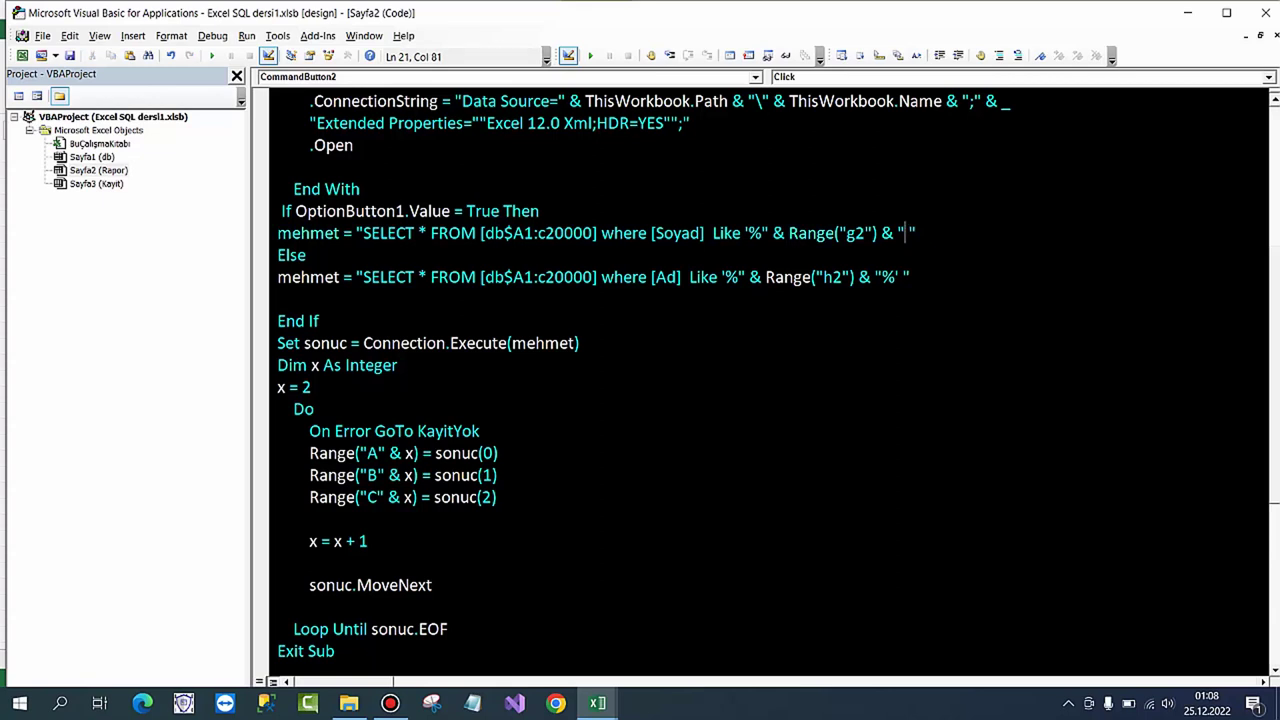
{"action": "key", "text": "ctrl+z"}
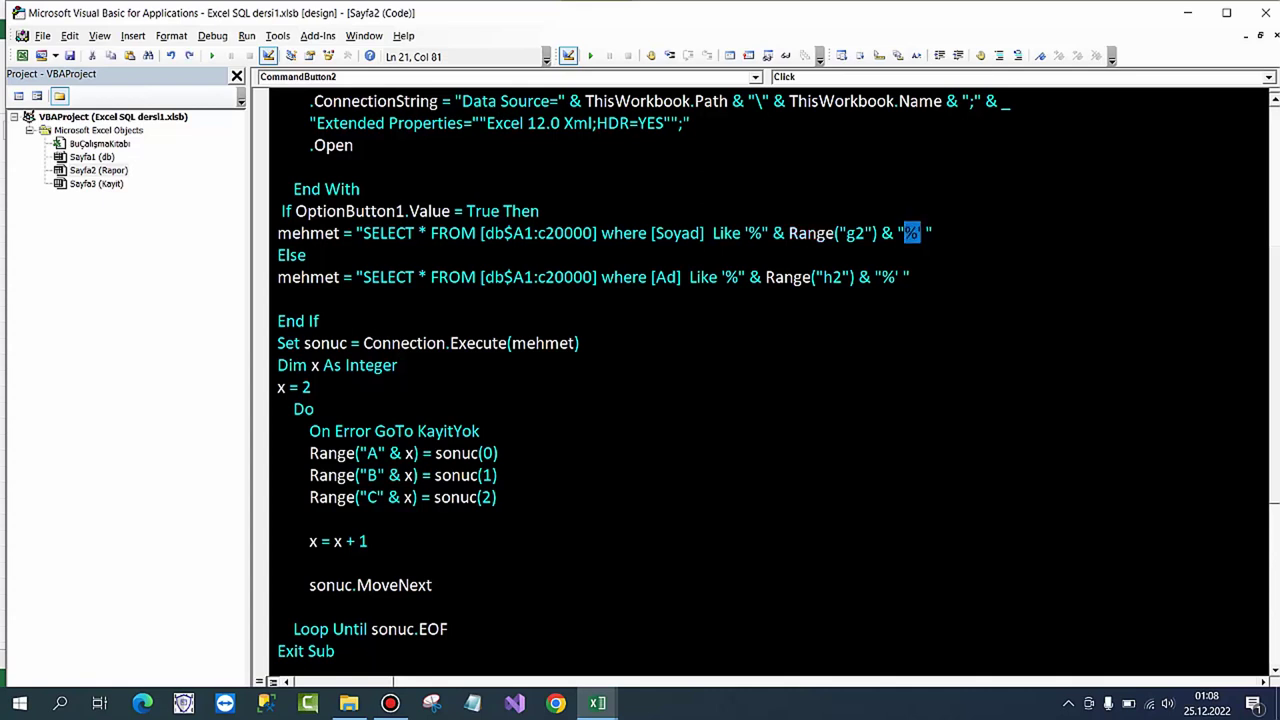
{"action": "left_click", "coordinate": [750, 277]}
{"action": "left_click_drag", "start_coordinate": [310, 255], "coordinate": [277, 255]}
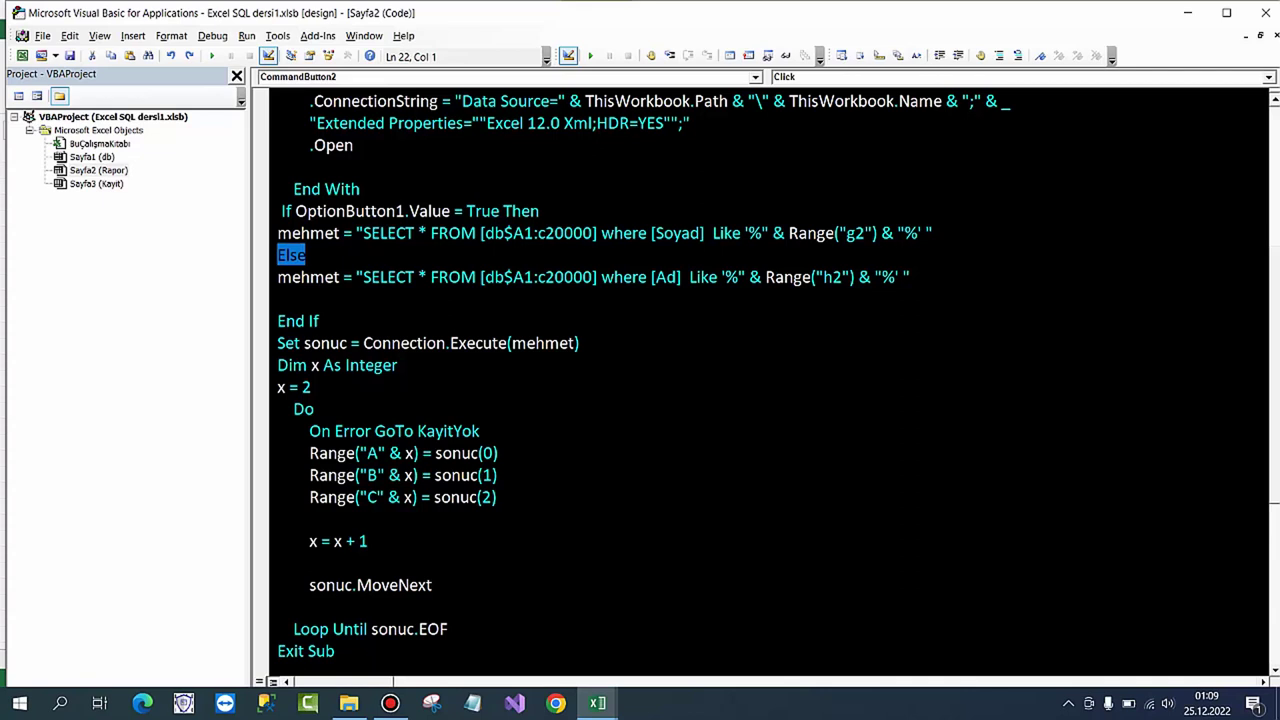
Step: Highlight the first-name query, the sonuc variable, and the lines writing results to columns A–C
{"action": "left_click", "coordinate": [834, 277]}
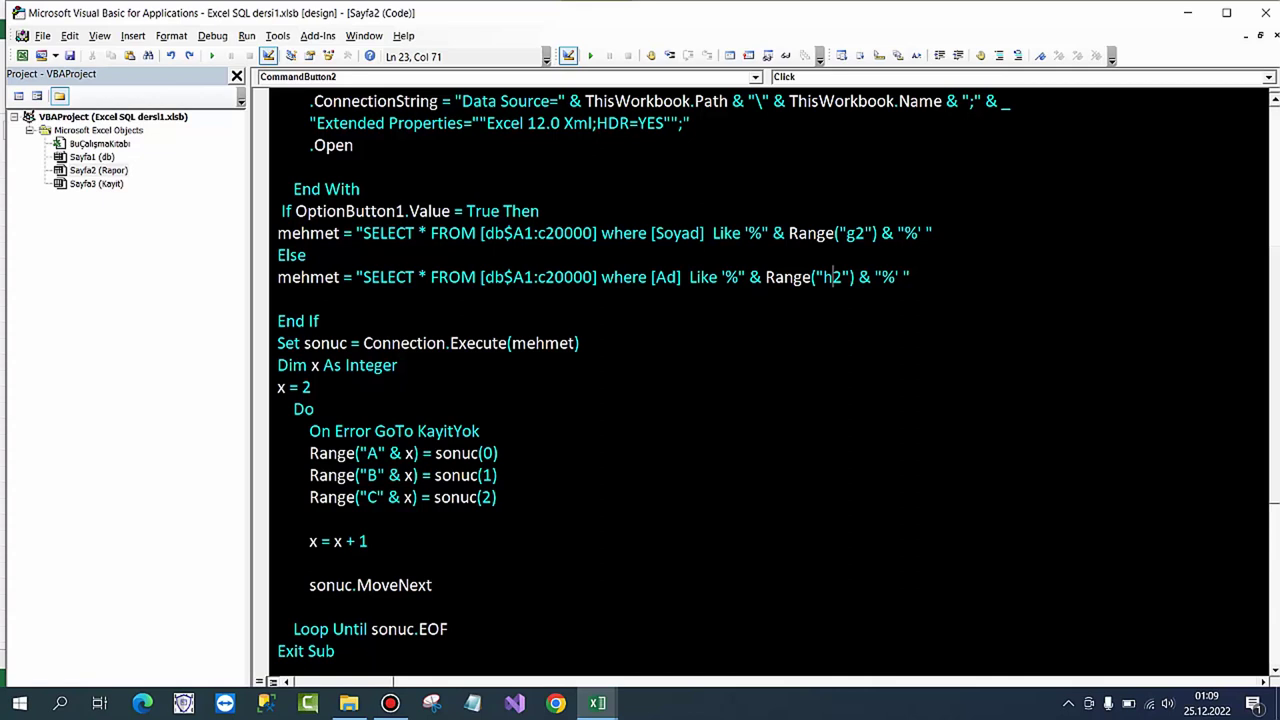
{"action": "left_click_drag", "start_coordinate": [277, 277], "coordinate": [909, 277]}
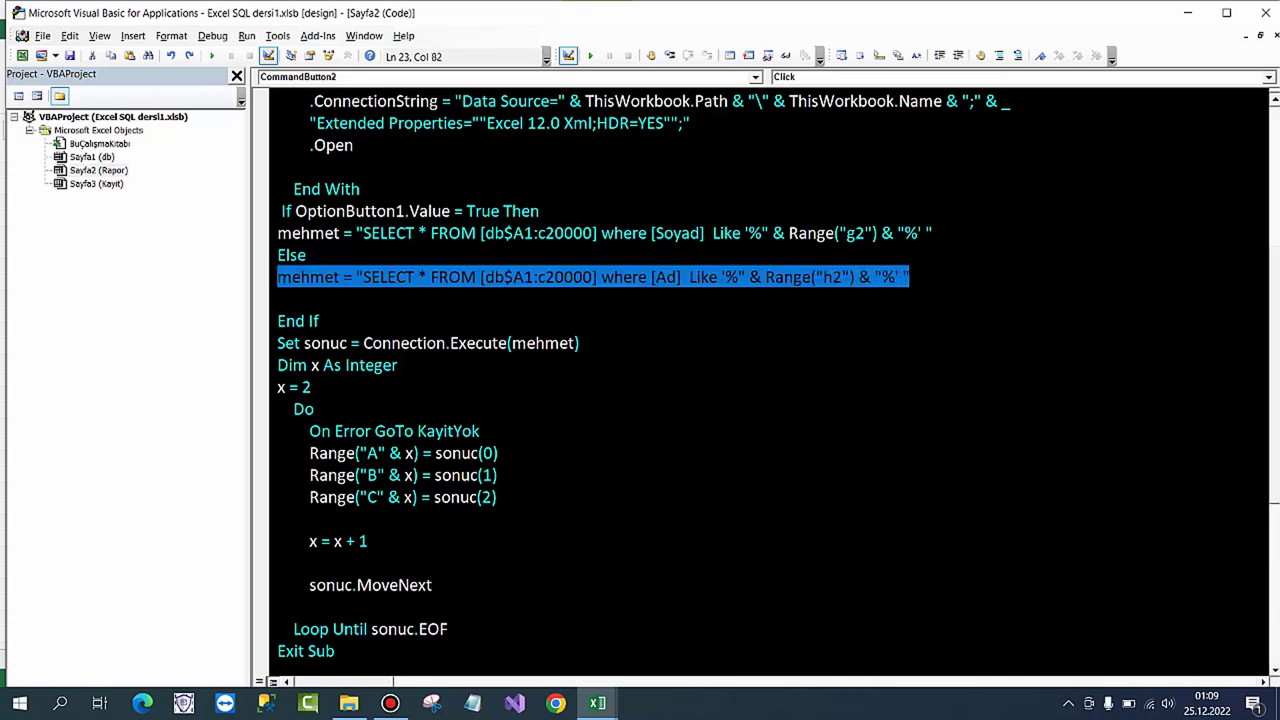
{"action": "left_click_drag", "start_coordinate": [349, 343], "coordinate": [303, 343]}
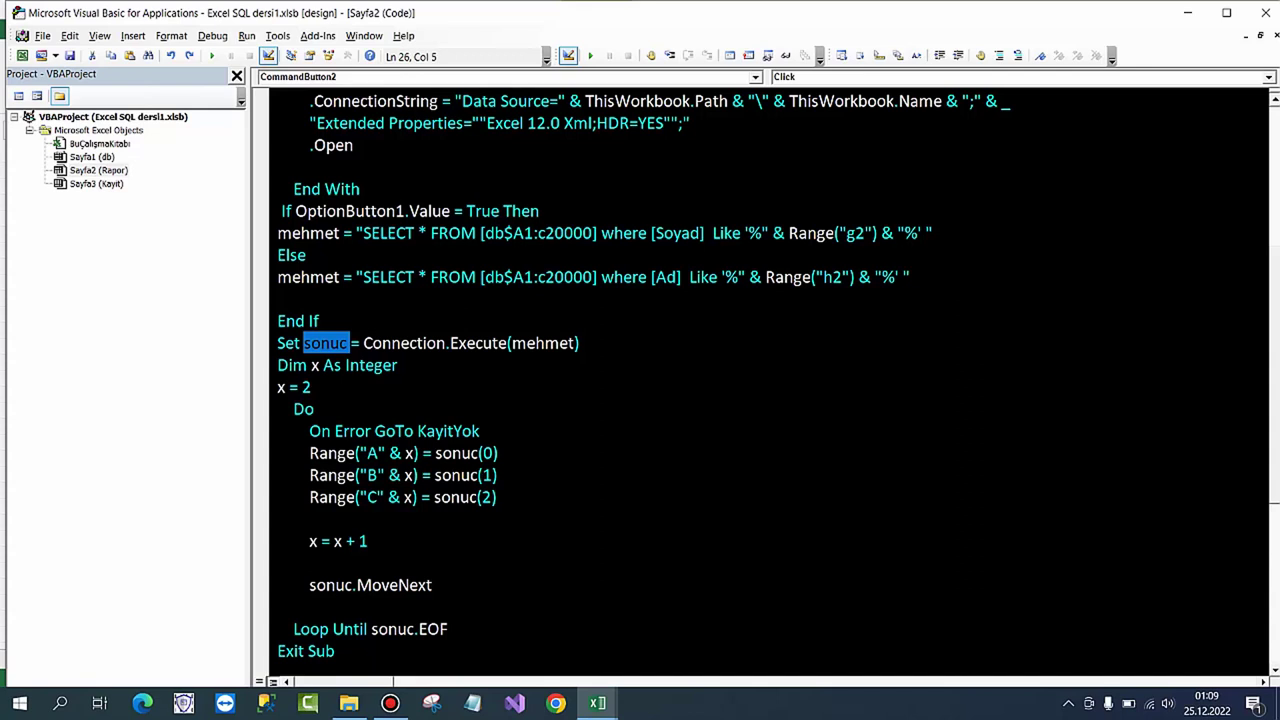
{"action": "left_click_drag", "start_coordinate": [278, 519], "coordinate": [278, 453]}
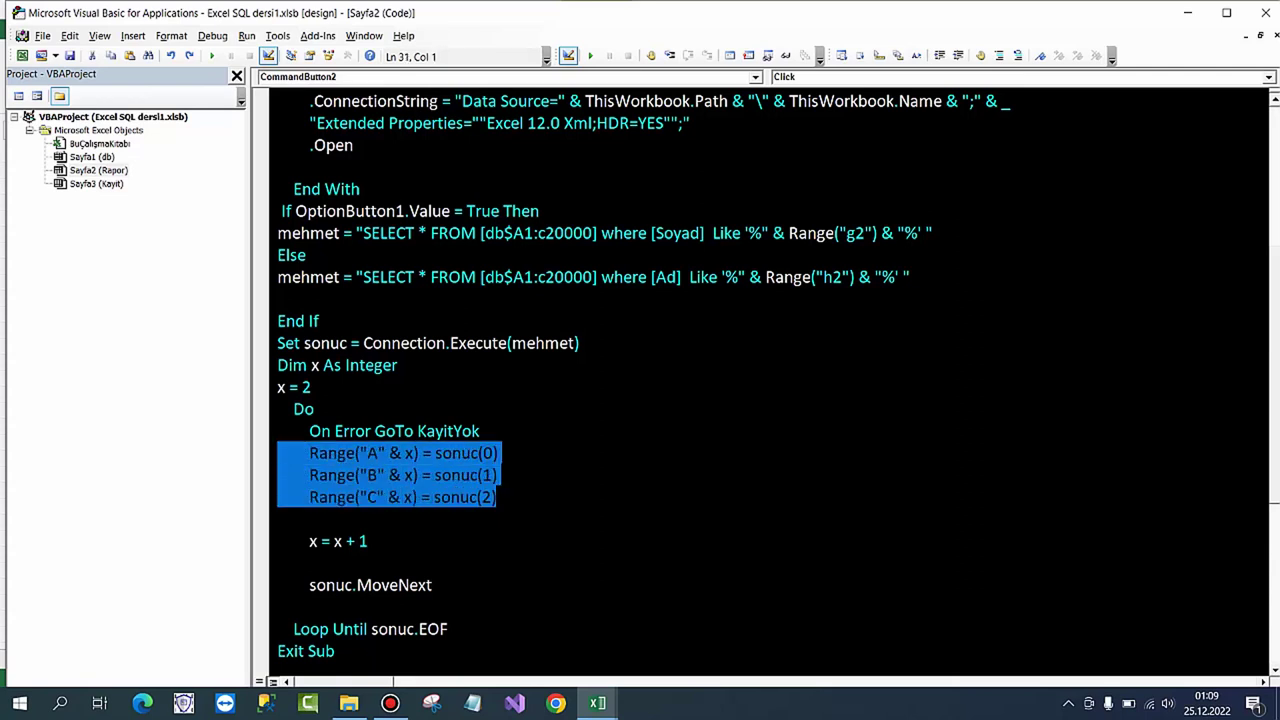
Step: Scroll to the KayitYok handler's clearing call, then return to the Excel Rapor sheet
{"action": "scroll", "coordinate": [770, 380], "scroll_direction": "down", "scroll_amount": 3}
{"action": "scroll", "coordinate": [770, 380], "scroll_direction": "down", "scroll_amount": 2}
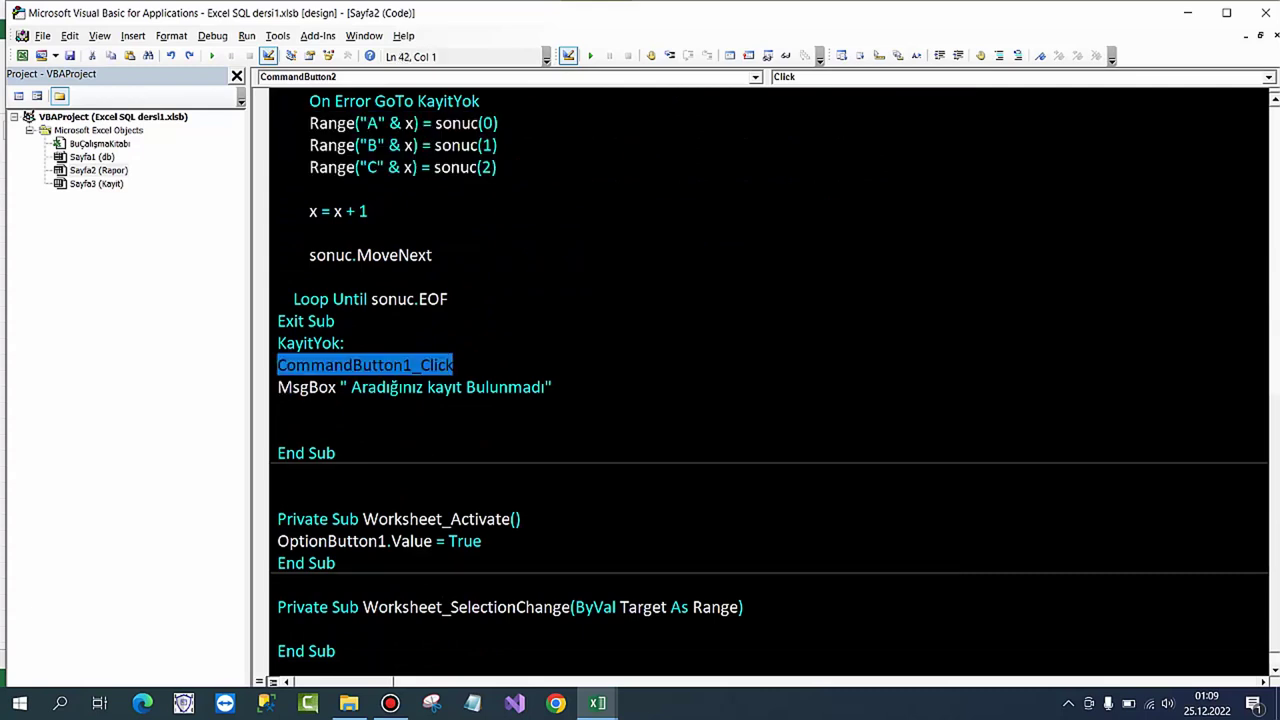
{"action": "left_click_drag", "start_coordinate": [455, 365], "coordinate": [278, 365]}
{"action": "left_click", "coordinate": [455, 365]}
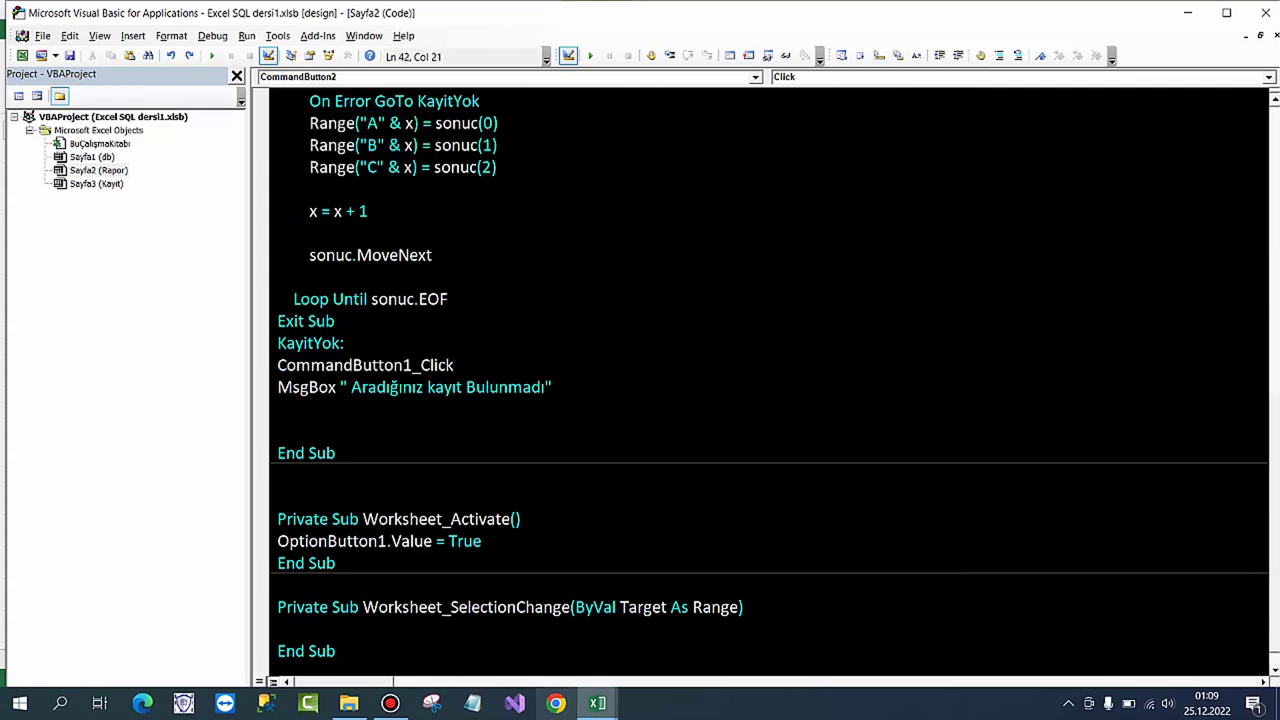
{"action": "left_click", "coordinate": [597, 703]}
{"action": "left_click", "coordinate": [505, 630]}
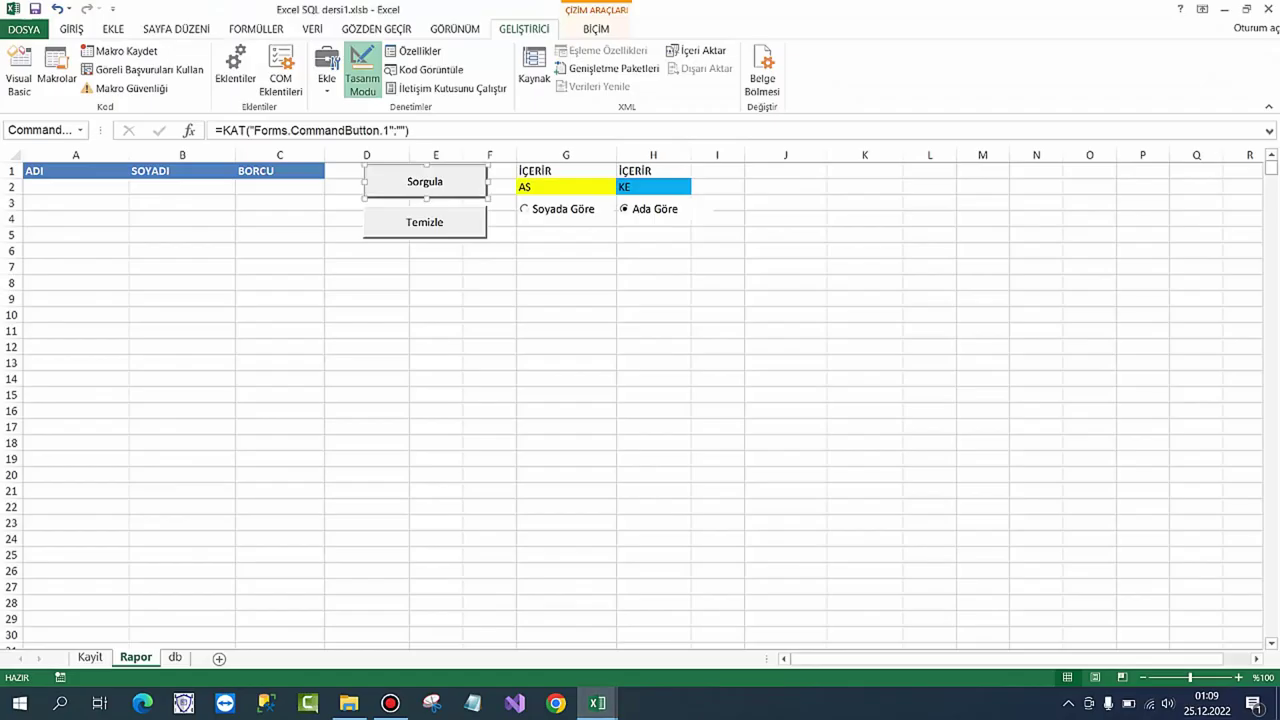
Step: Review the Temizle button's CommandButton1_Click line Sheets("Rapor").Range("A2:C20000").Clear, then return to the Rapor sheet
{"action": "double_click", "coordinate": [425, 181]}
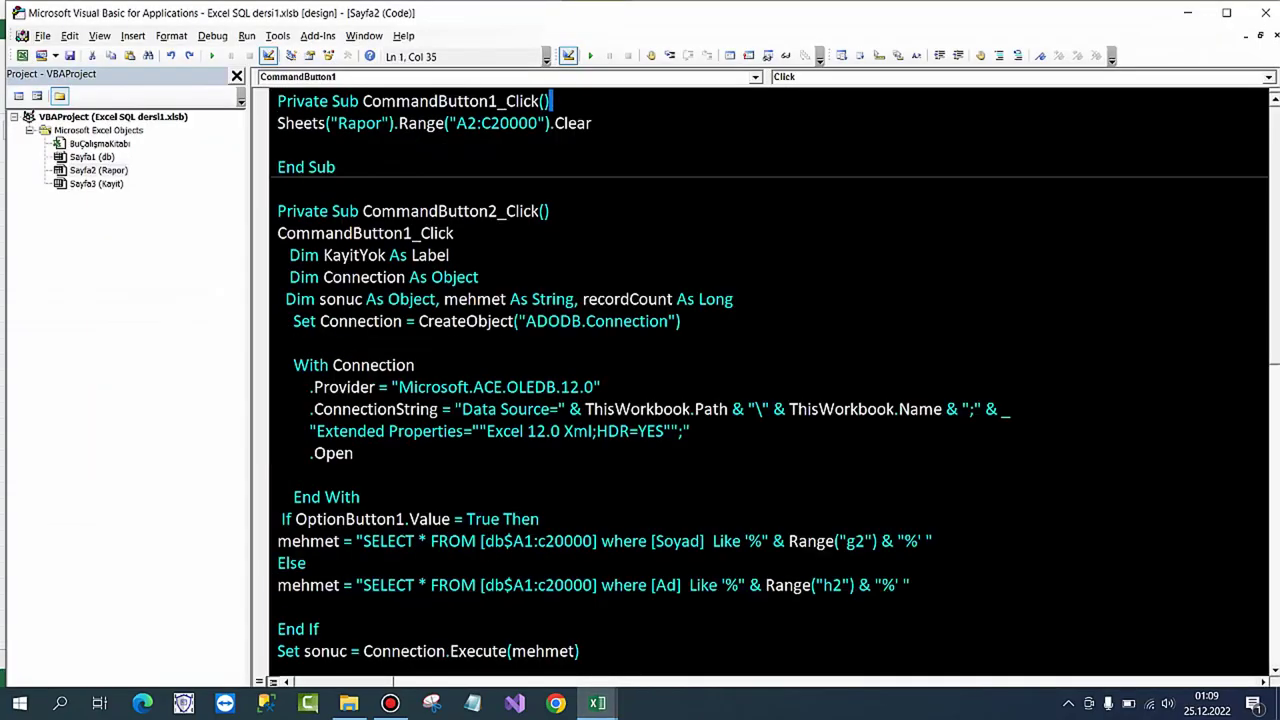
{"action": "key", "text": "Down"}
{"action": "key", "text": "Home"}
{"action": "key", "text": "shift+End"}
{"action": "key", "text": "End"}
{"action": "key", "text": "shift+Home"}
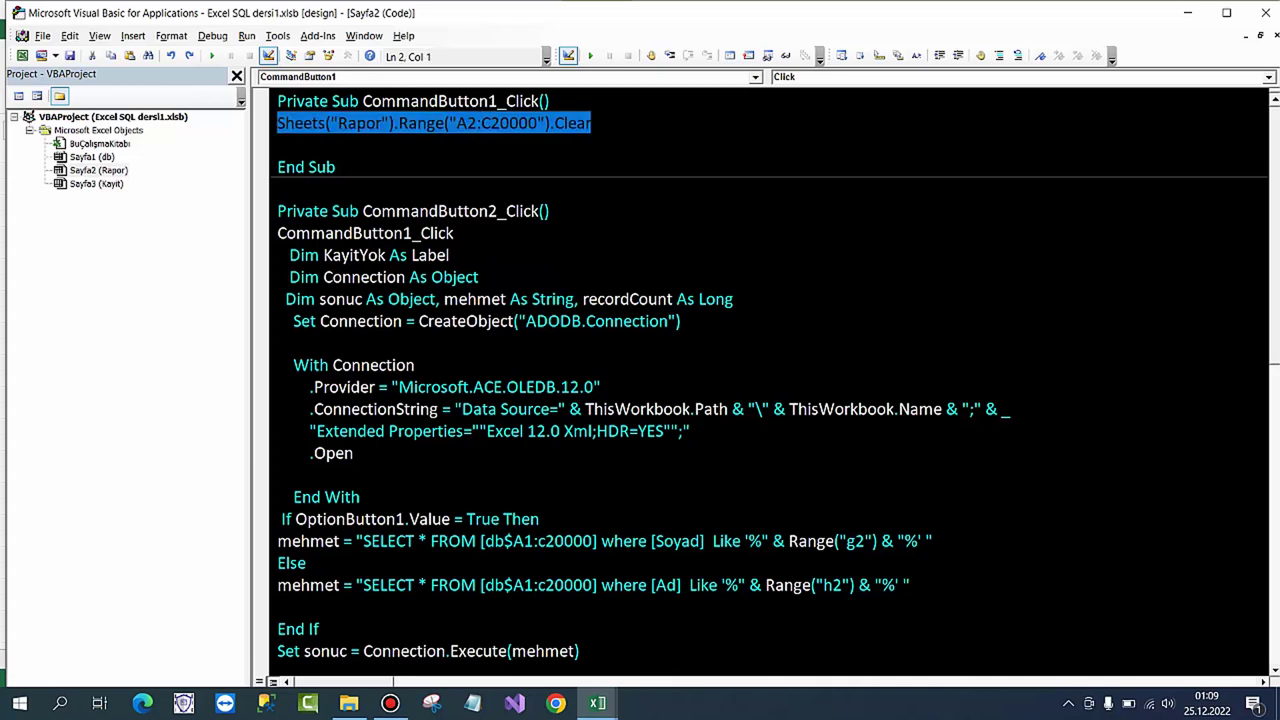
{"action": "scroll", "coordinate": [770, 380], "scroll_direction": "down", "scroll_amount": 6}
{"action": "scroll", "coordinate": [770, 380], "scroll_direction": "down", "scroll_amount": 1}
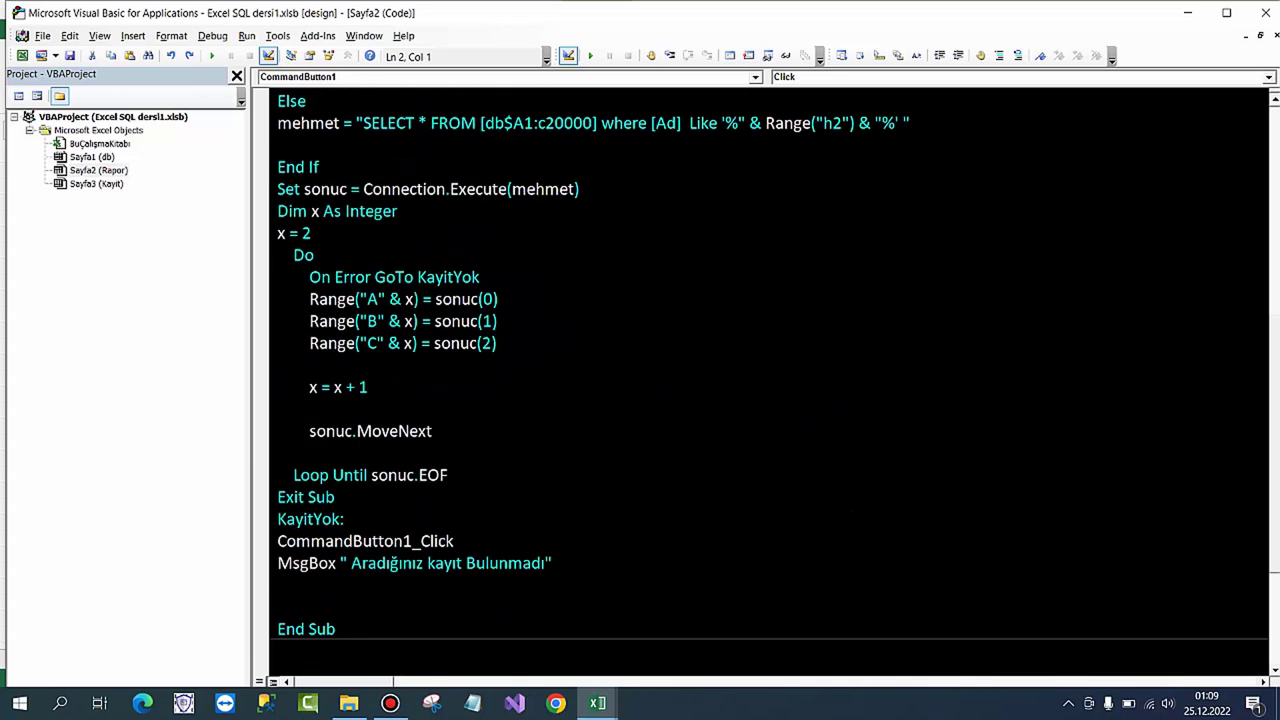
{"action": "scroll", "coordinate": [770, 380], "scroll_direction": "down", "scroll_amount": 3}
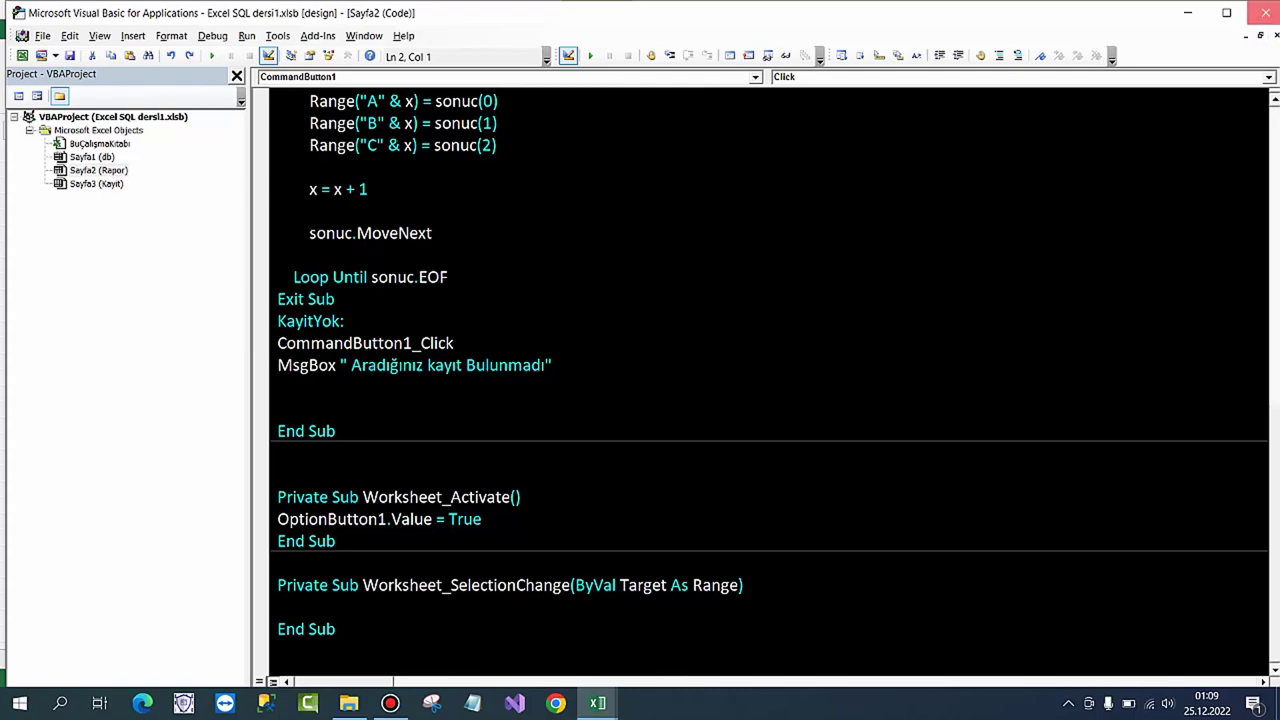
{"action": "left_click", "coordinate": [1270, 13]}
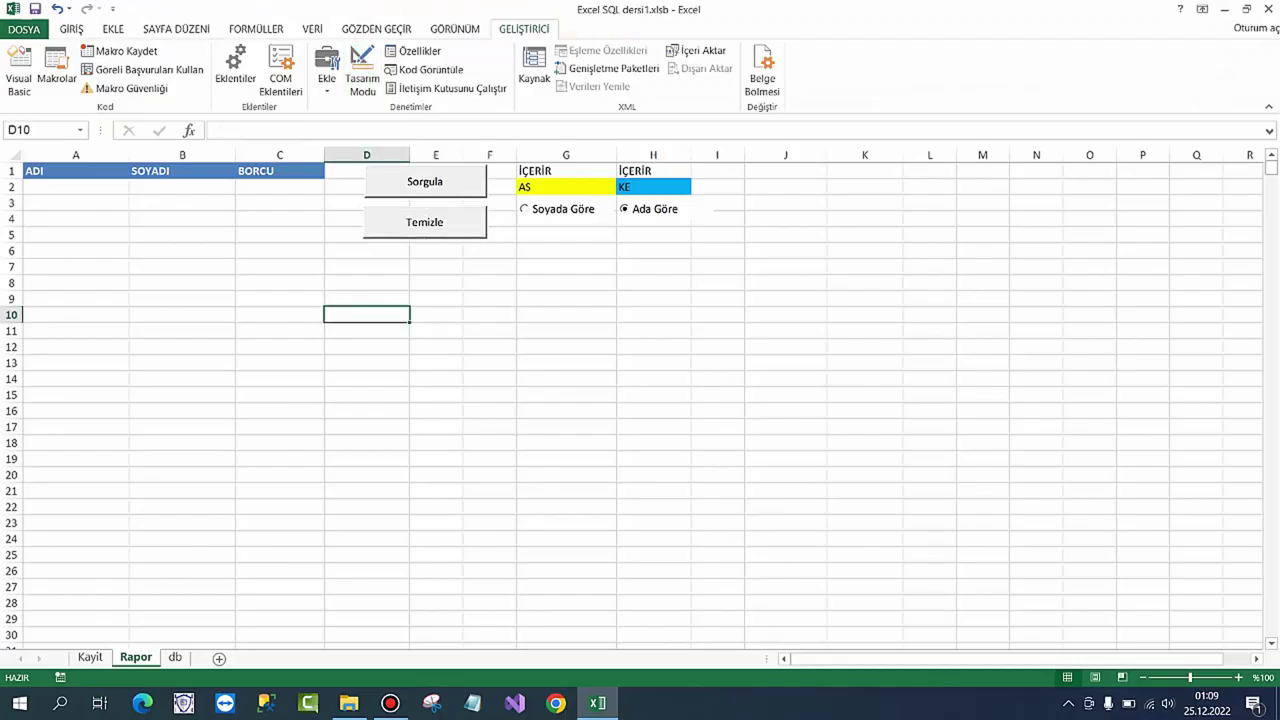
Step: Go to the Kayit sheet to show the ADI/SOYADI/BORCU entry form and Kaydet button
{"action": "left_click", "coordinate": [90, 657]}
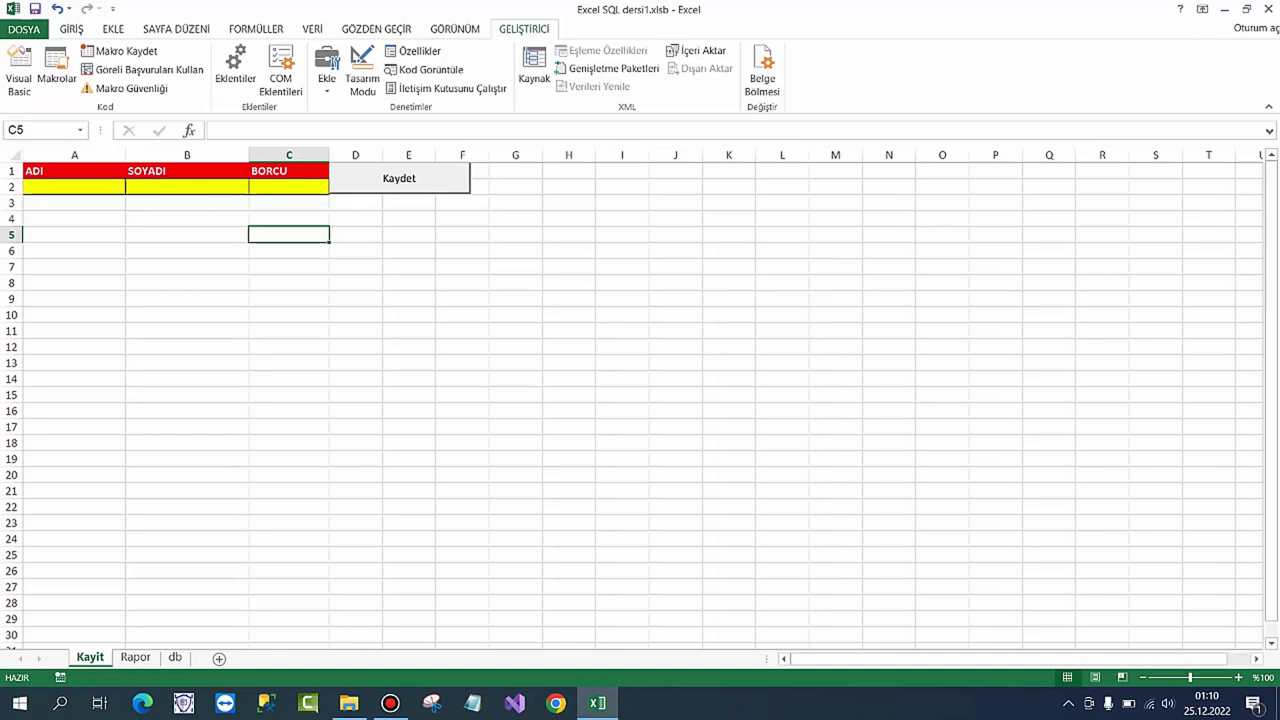
{"action": "left_click", "coordinate": [390, 703]}
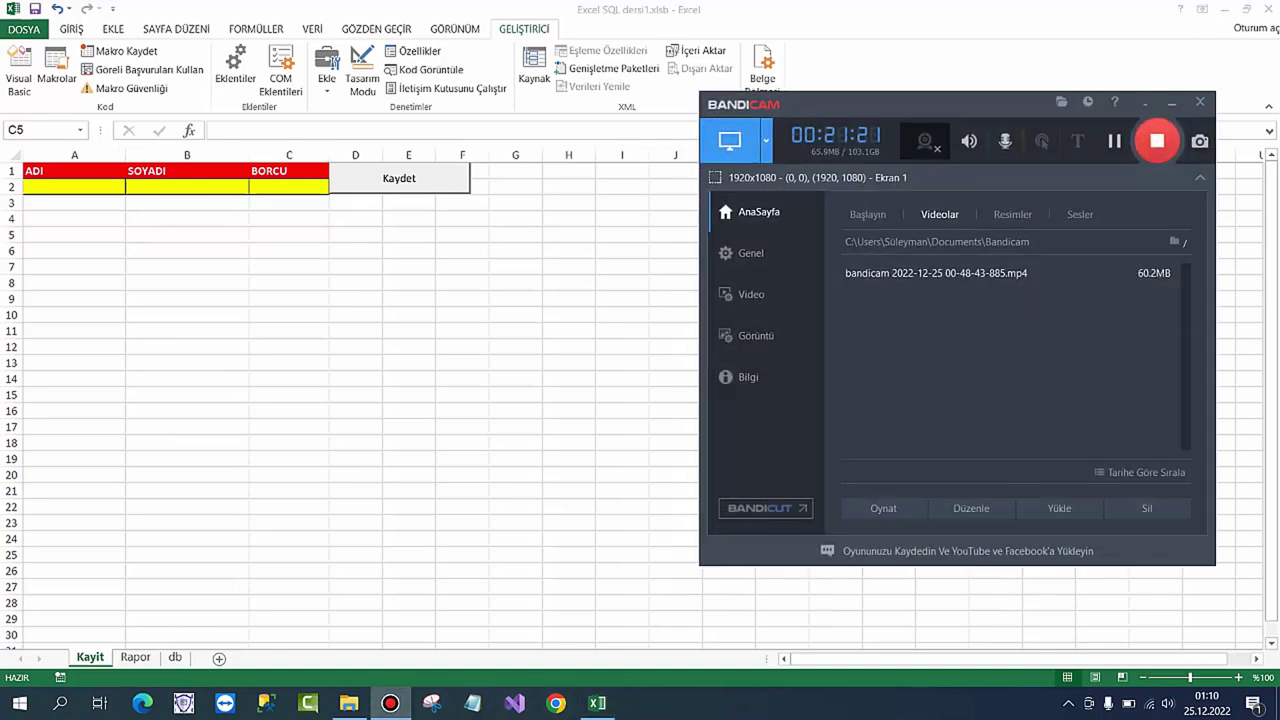